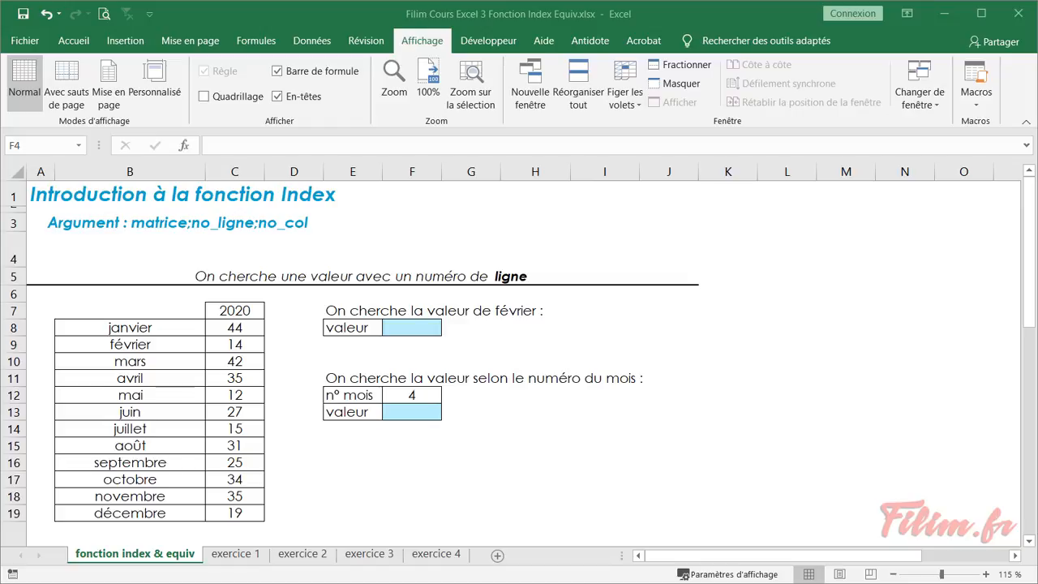
pyautogui.click(154, 311)
pyautogui.moveTo(180, 315); pyautogui.dragTo(245, 509)
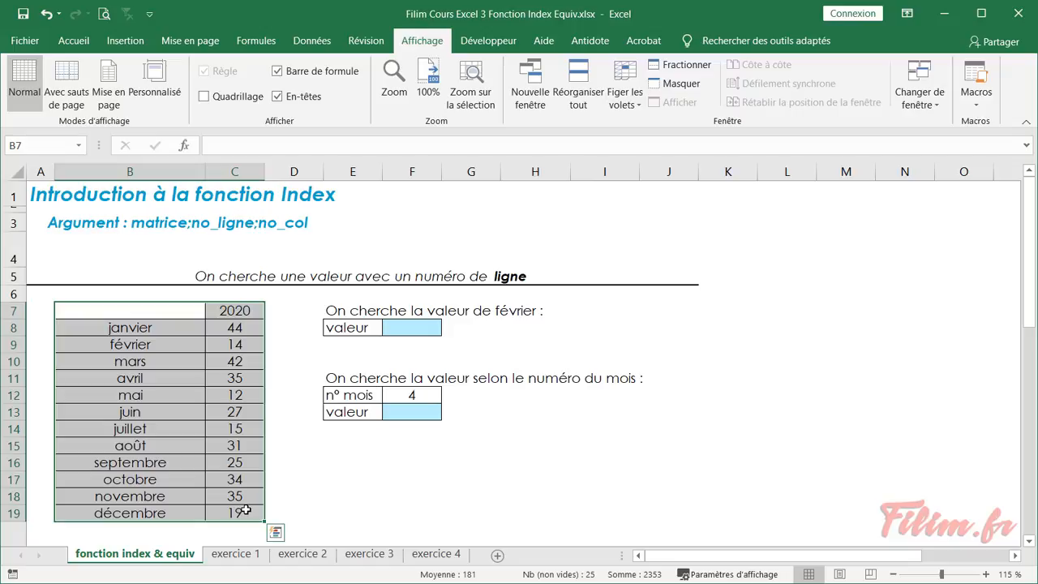
pyautogui.click(416, 328)
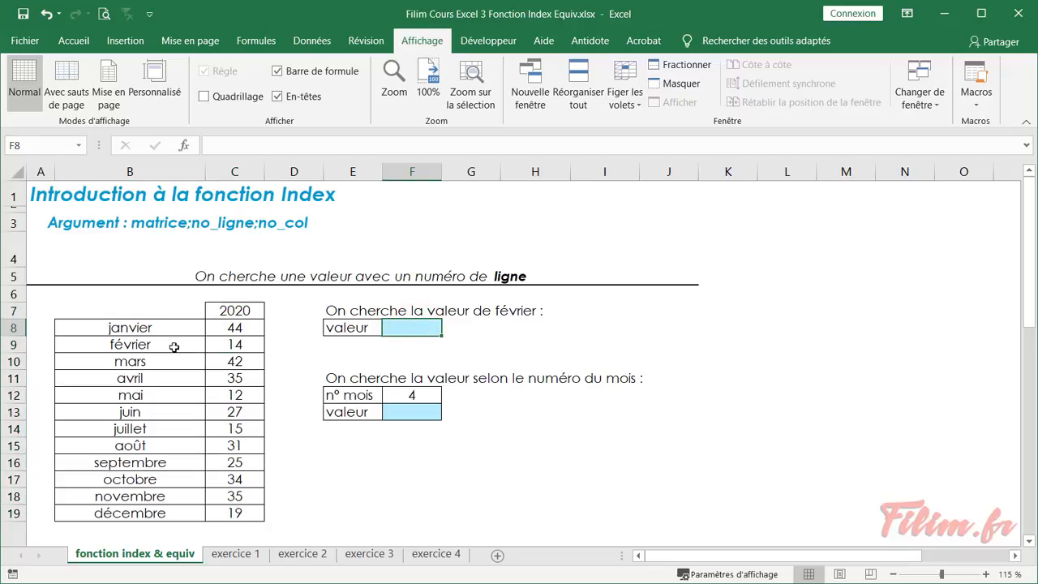
pyautogui.click(209, 343)
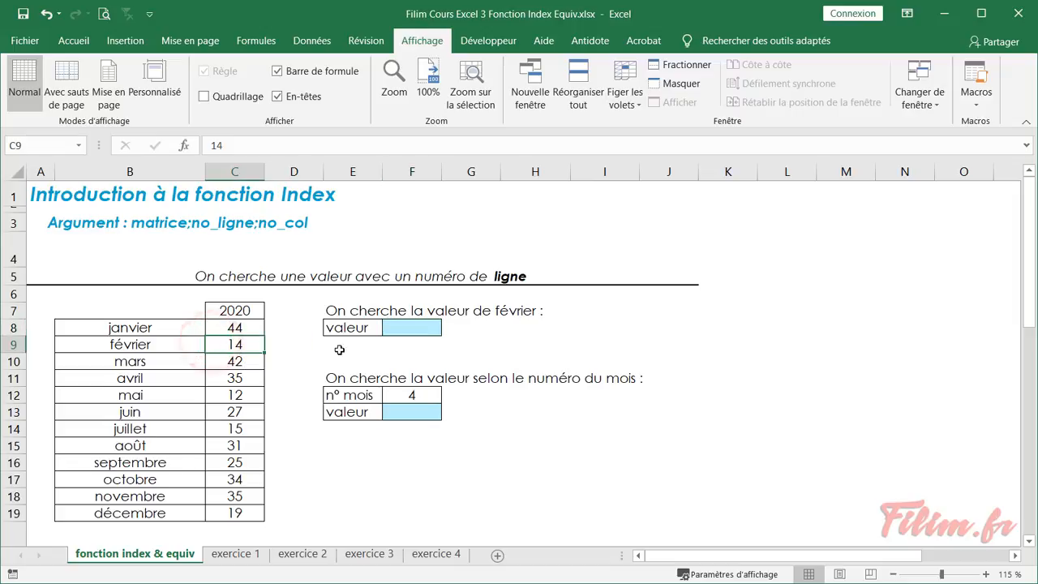
# Start inserting the INDEX function in cell F8, picking it from the Tous function category.
pyautogui.click(418, 330)
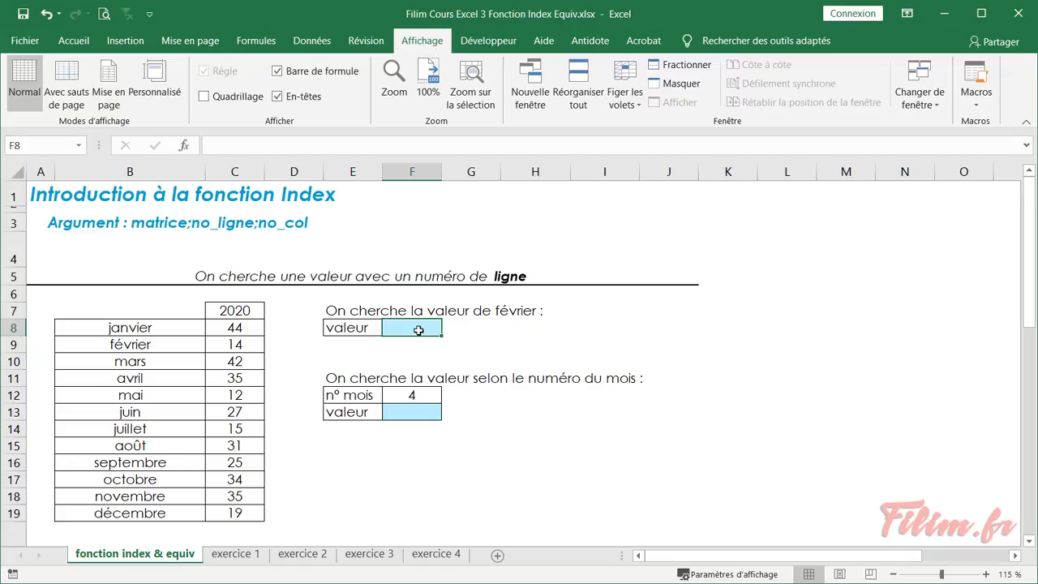
pyautogui.click(184, 145)
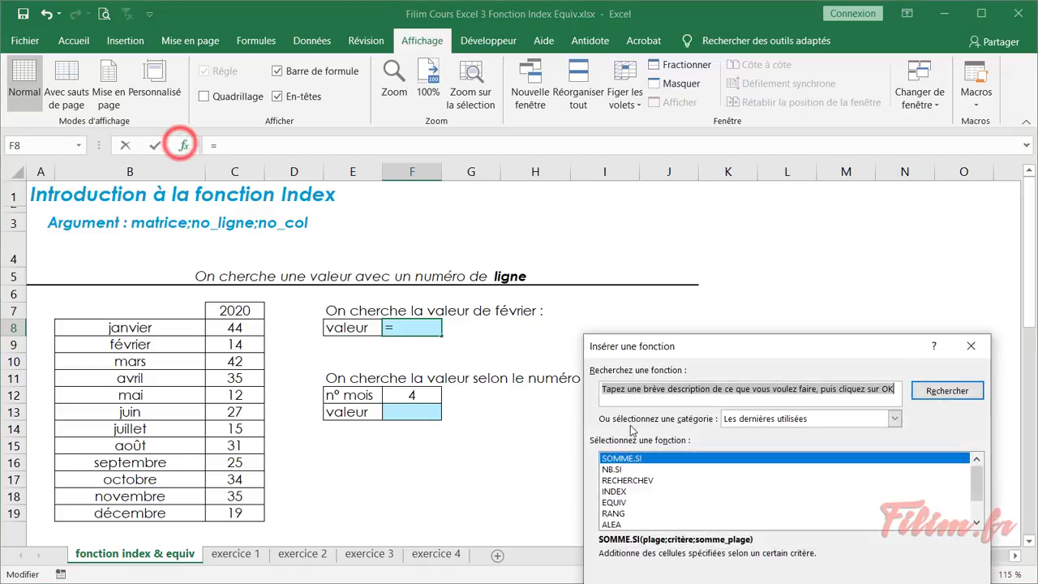
pyautogui.moveTo(713, 345); pyautogui.dragTo(600, 190)
pyautogui.click(531, 334)
pyautogui.click(625, 261)
pyautogui.click(632, 272)
pyautogui.click(563, 323)
pyautogui.press('i')
pyautogui.press('n')
pyautogui.press('Return')
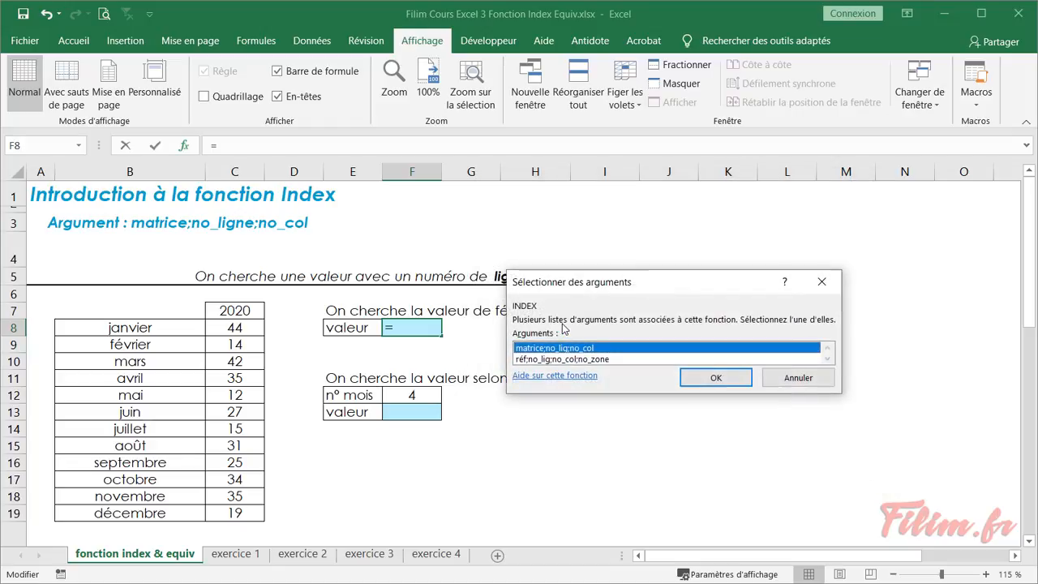
# Choose the matrice;no_lig;no_col argument list for the INDEX function in F8.
pyautogui.moveTo(614, 293); pyautogui.dragTo(577, 245)
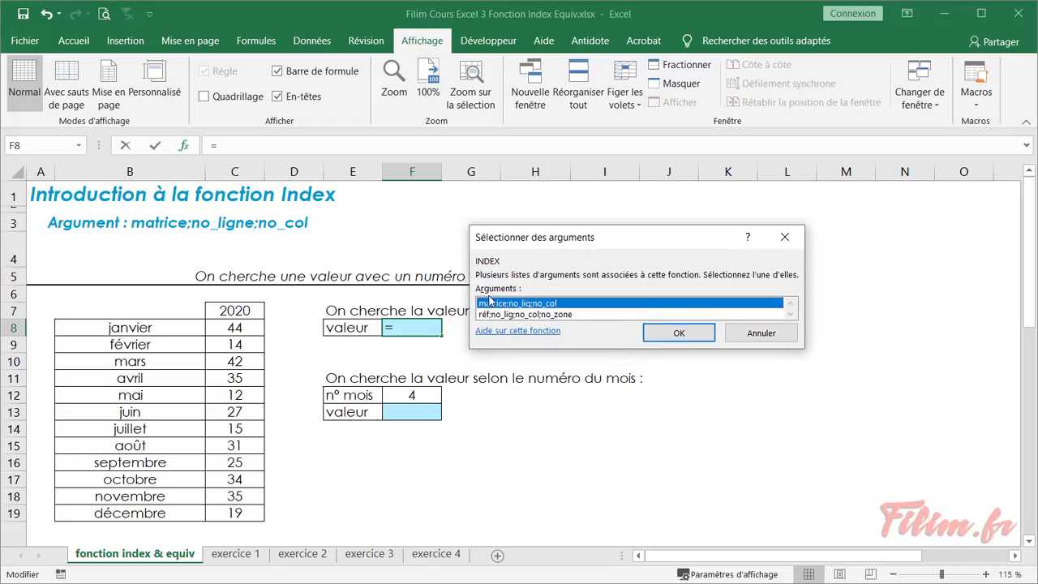
pyautogui.click(556, 315)
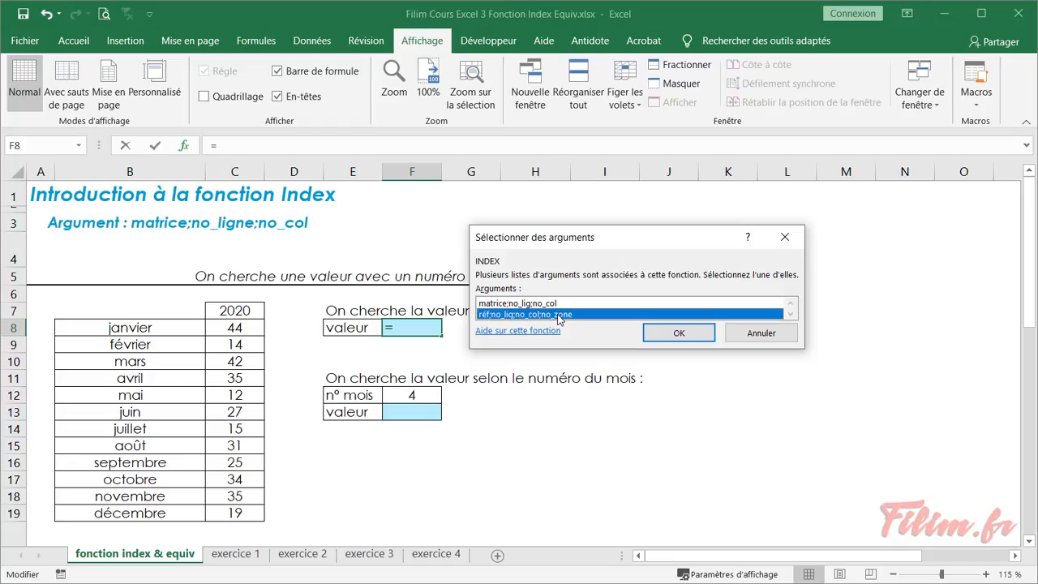
pyautogui.click(568, 304)
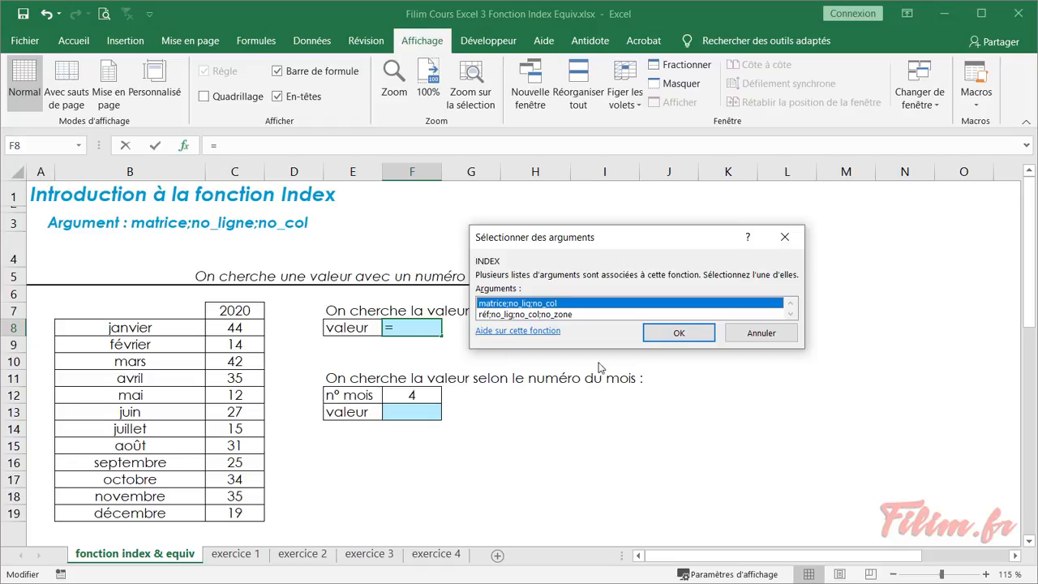
pyautogui.click(679, 332)
# Complete F8's INDEX formula with Matrice C8:C19 and No_lig 2 for the February value.
pyautogui.moveTo(493, 177); pyautogui.dragTo(594, 266)
pyautogui.click(618, 326)
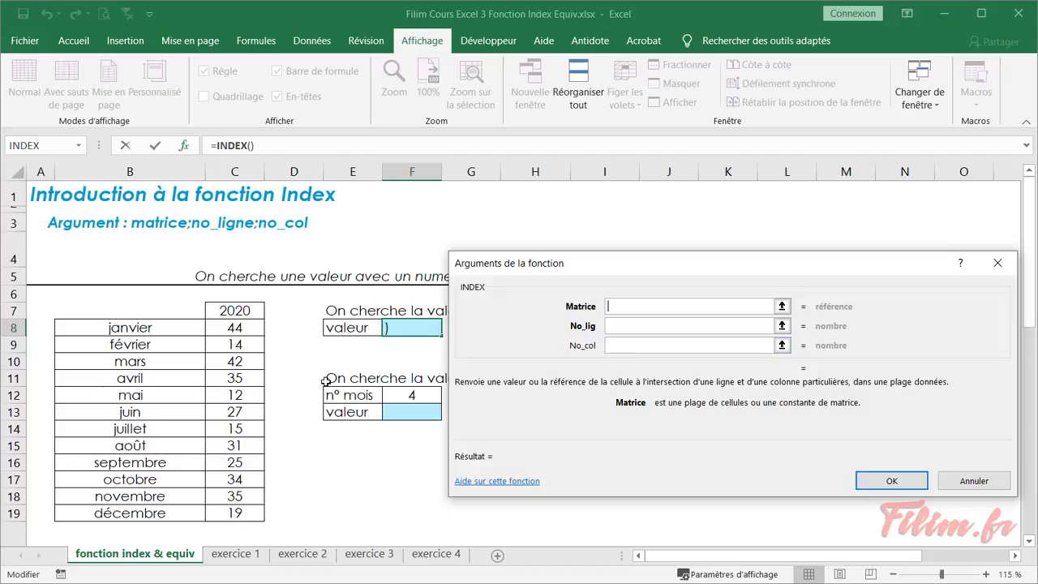
pyautogui.click(247, 326)
pyautogui.moveTo(244, 327); pyautogui.dragTo(235, 512)
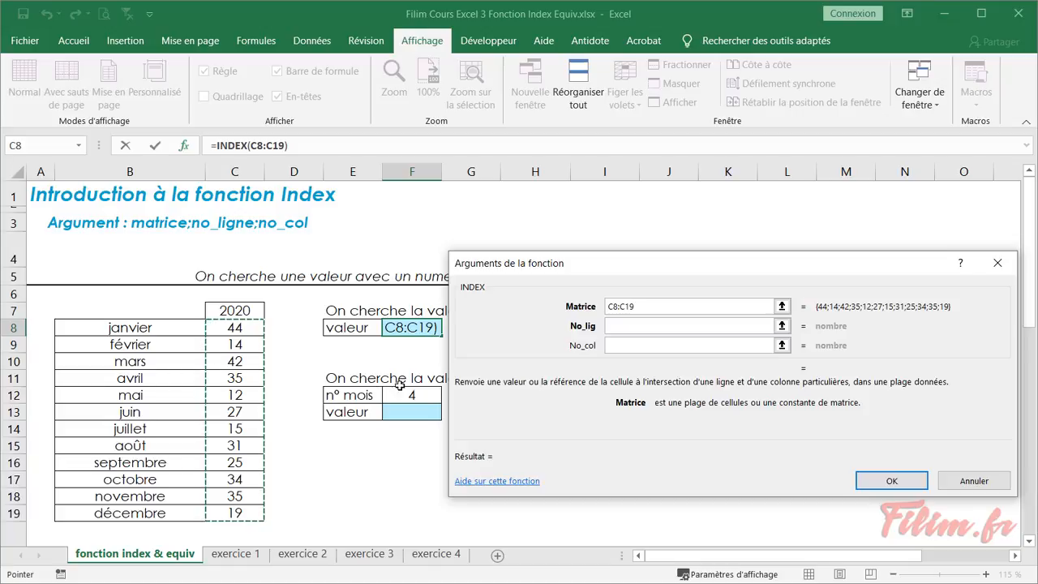
pyautogui.click(631, 325)
pyautogui.click(629, 327)
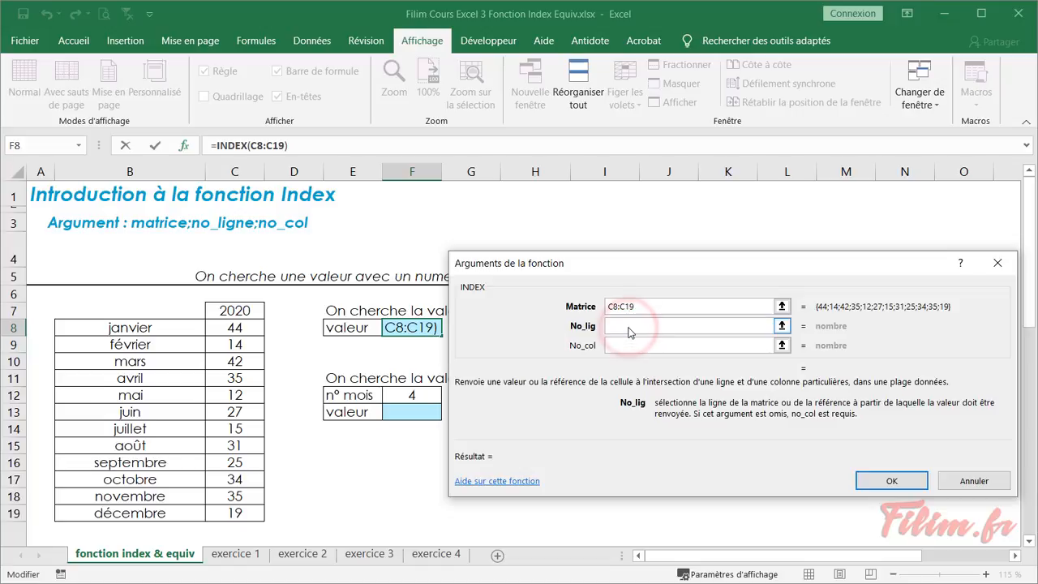
pyautogui.write('2')
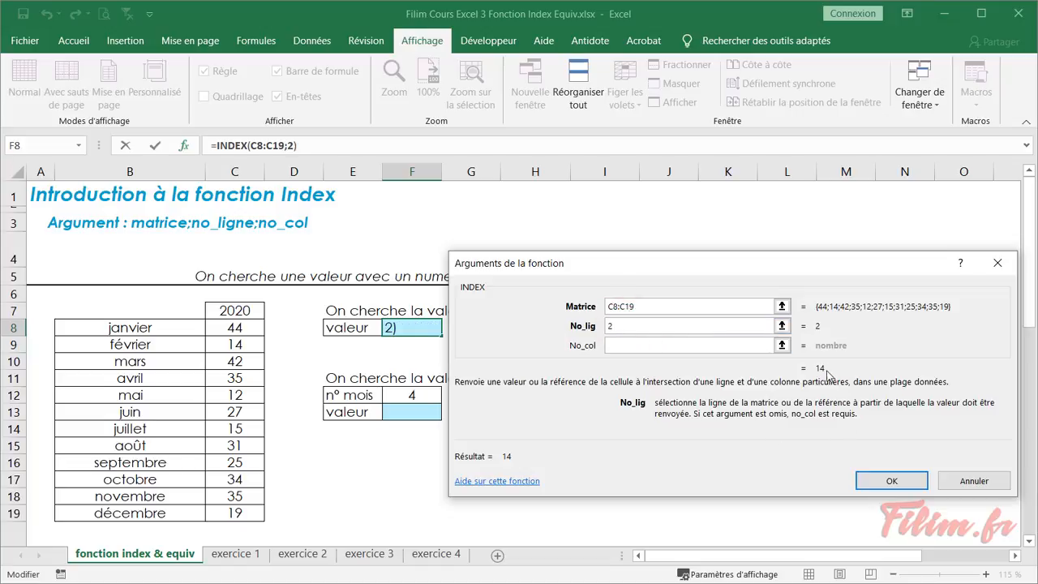
pyautogui.click(885, 484)
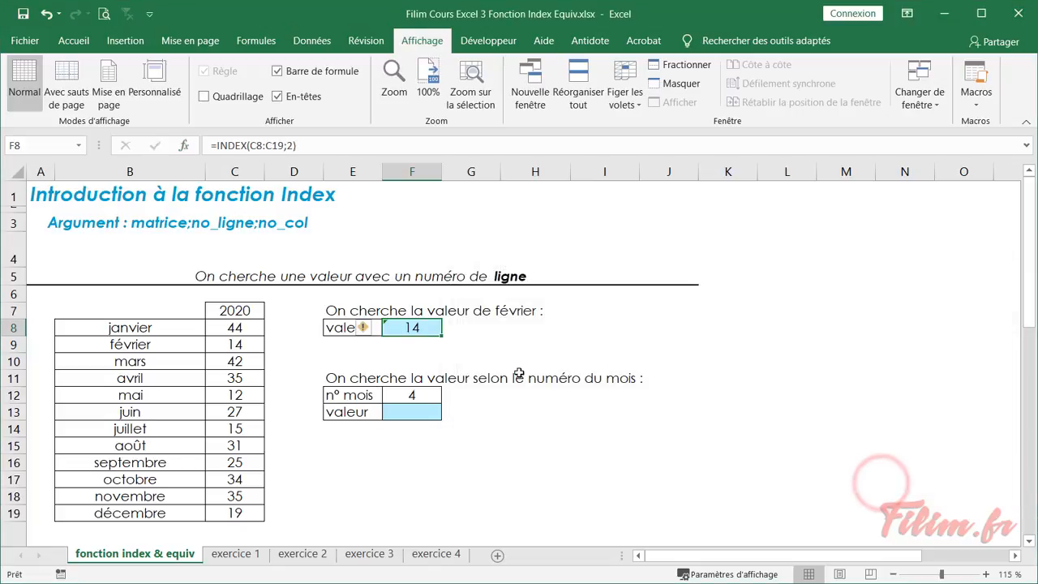
# Review the function arguments of the INDEX formula in F8, using the matrice;no_lig;no_col list.
pyautogui.click(539, 359)
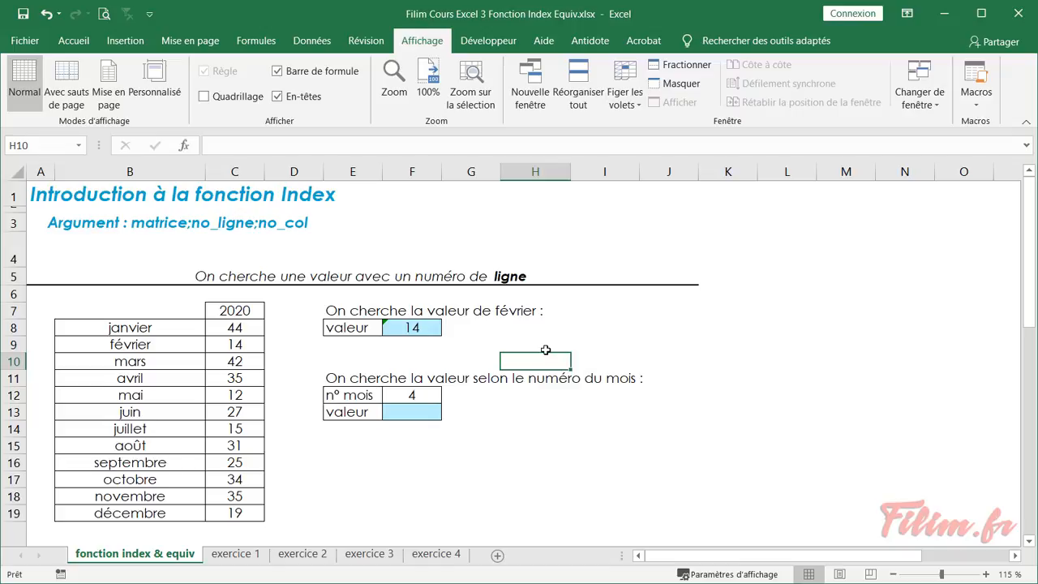
pyautogui.click(409, 326)
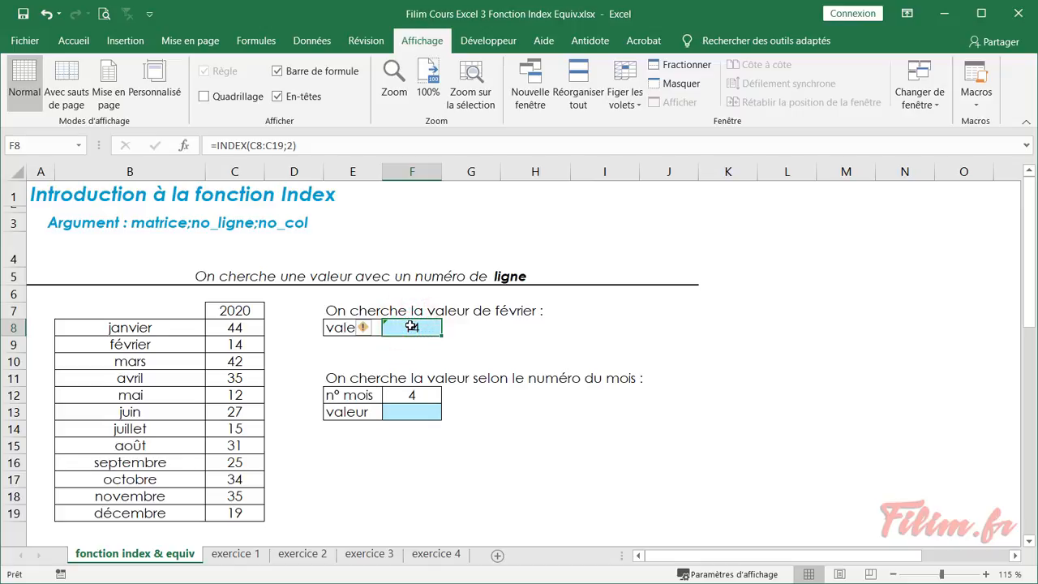
pyautogui.click(184, 146)
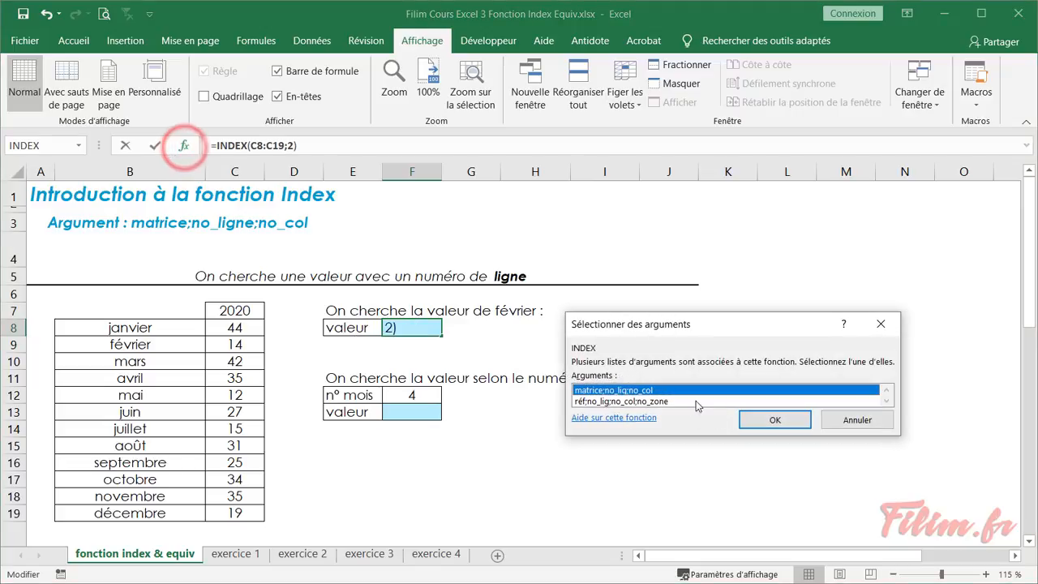
pyautogui.click(743, 419)
pyautogui.click(626, 328)
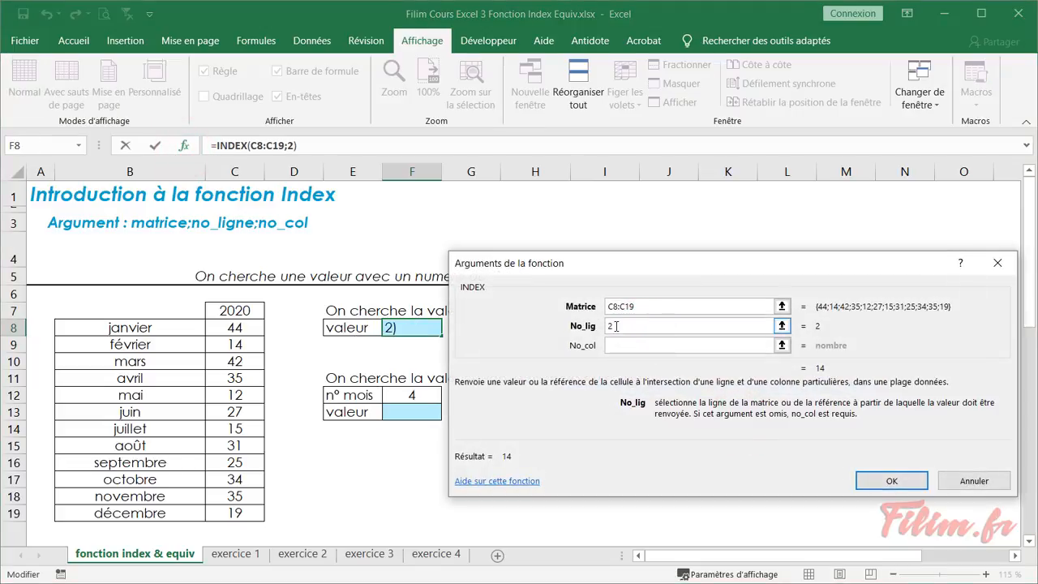
pyautogui.click(881, 481)
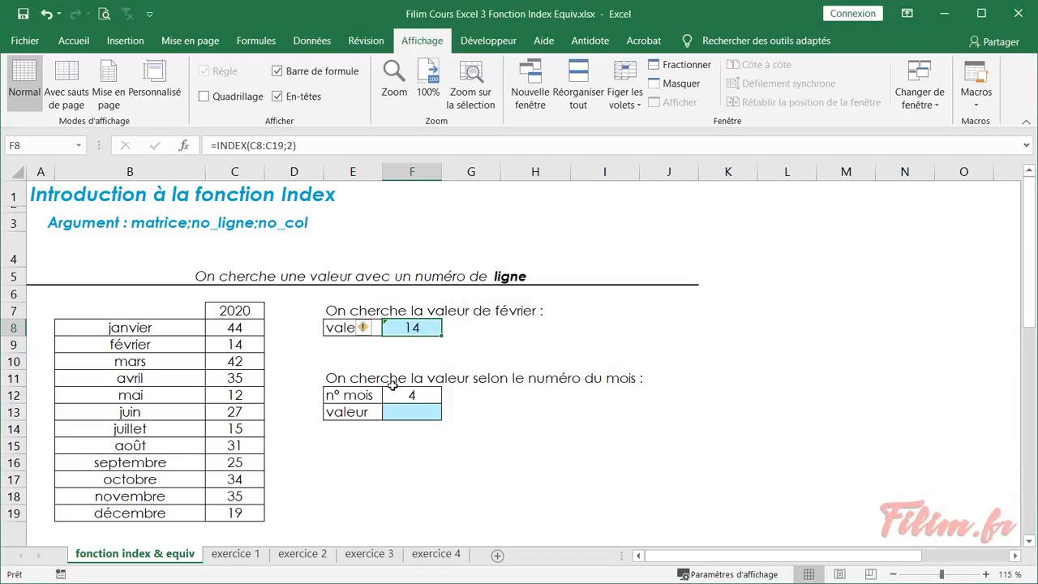
# Start an INDEX function in cell F13 from the Les dernières utilisées category, with the matrice;no_lig;no_col argument list.
pyautogui.click(400, 410)
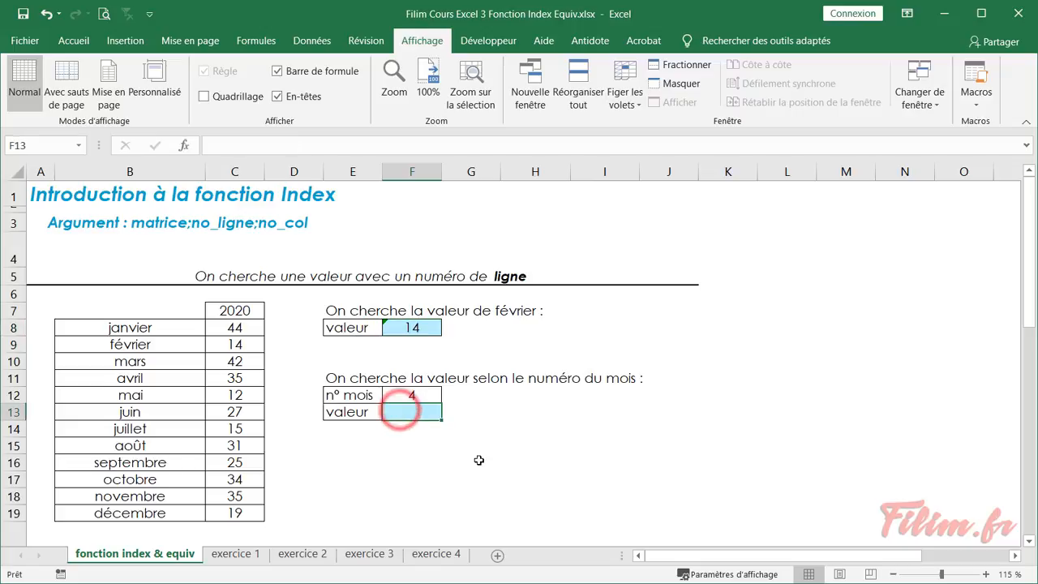
pyautogui.scroll(-1, 478, 459)
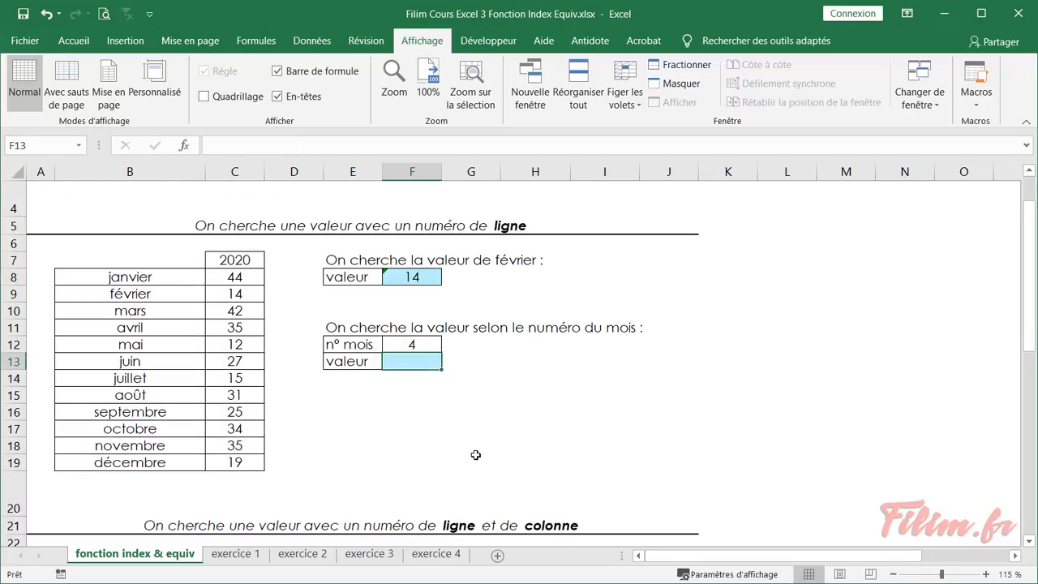
pyautogui.keyDown('ctrl'); pyautogui.scroll(1, 475, 455); pyautogui.keyUp('ctrl')
pyautogui.click(651, 555)
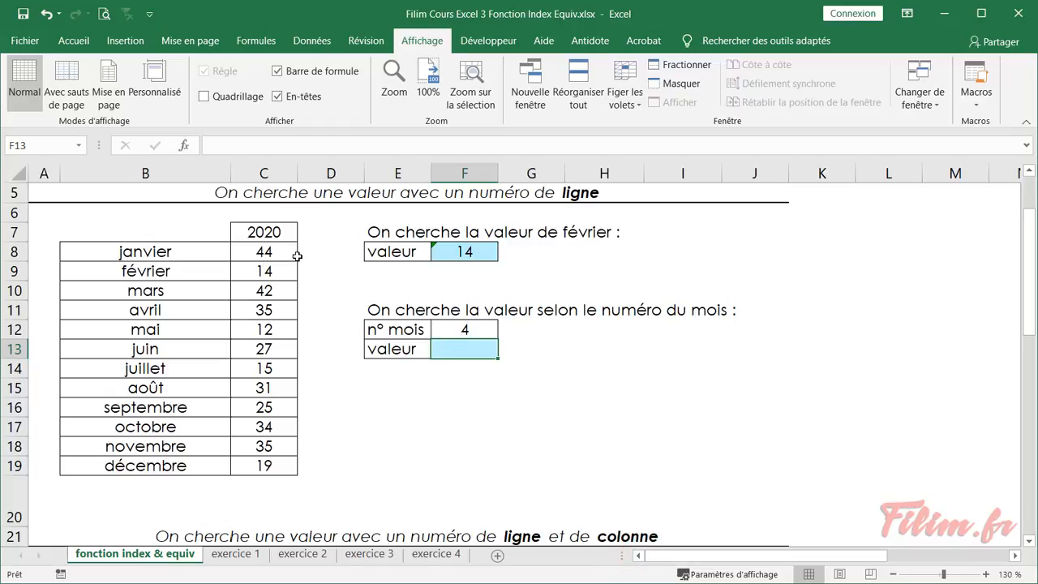
pyautogui.click(488, 329)
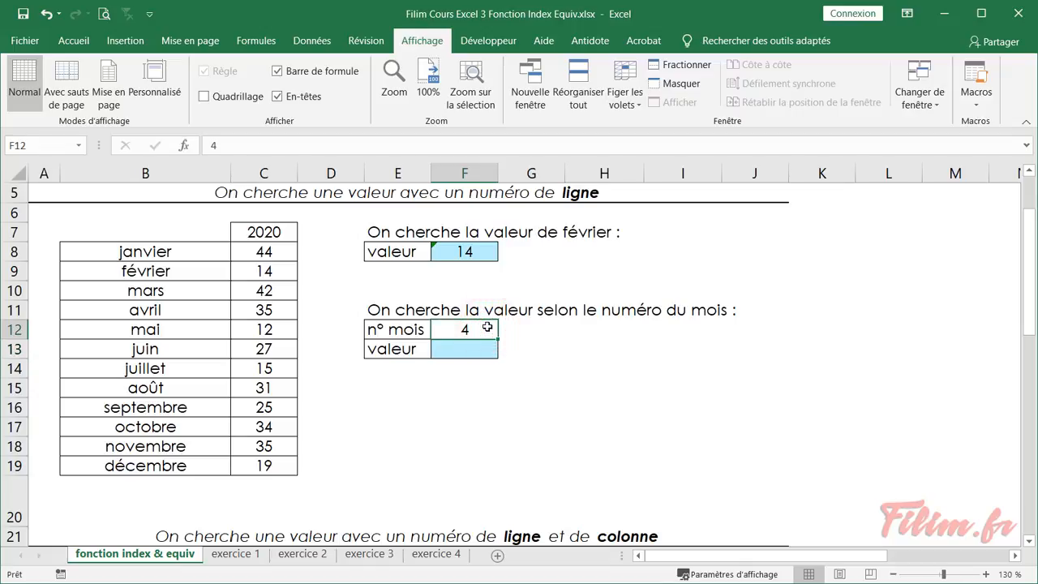
pyautogui.click(458, 350)
pyautogui.click(184, 145)
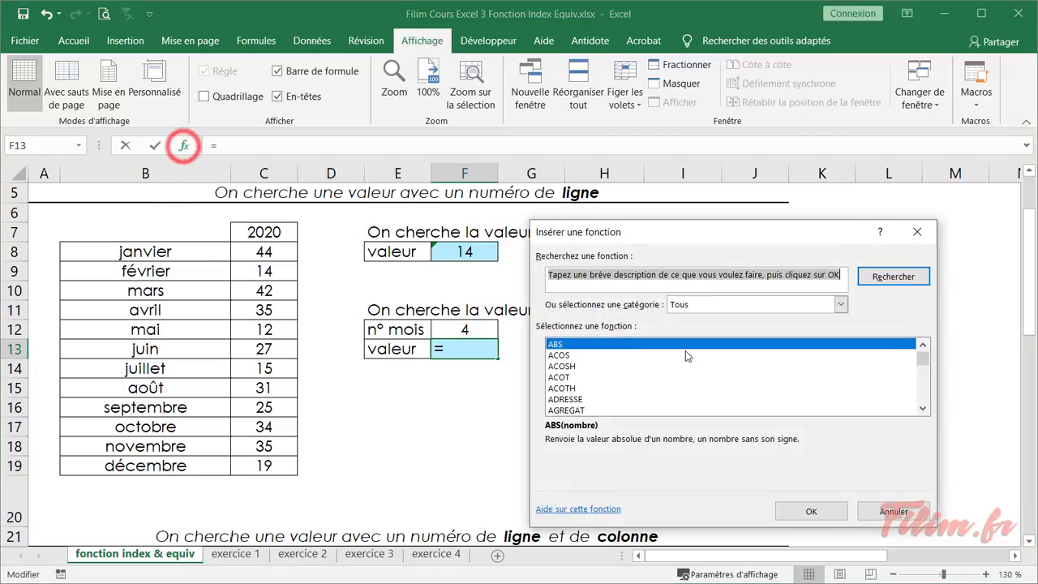
pyautogui.click(736, 304)
pyautogui.click(722, 318)
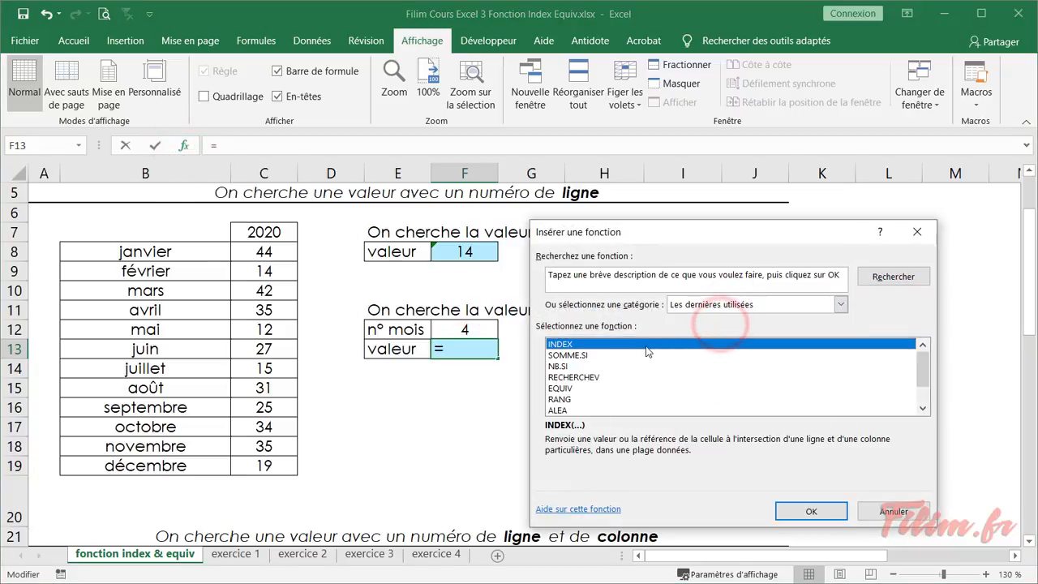
pyautogui.doubleClick(647, 348)
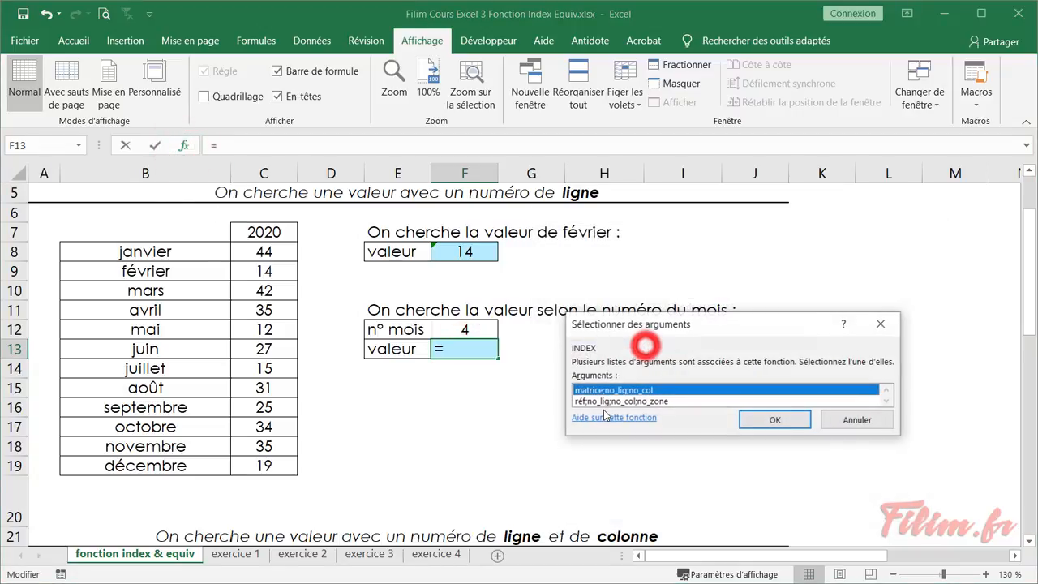
pyautogui.click(782, 420)
# Complete F13's INDEX formula with Matrice C8:C19 and No_lig referring to the month number in F12.
pyautogui.moveTo(555, 262); pyautogui.dragTo(614, 267)
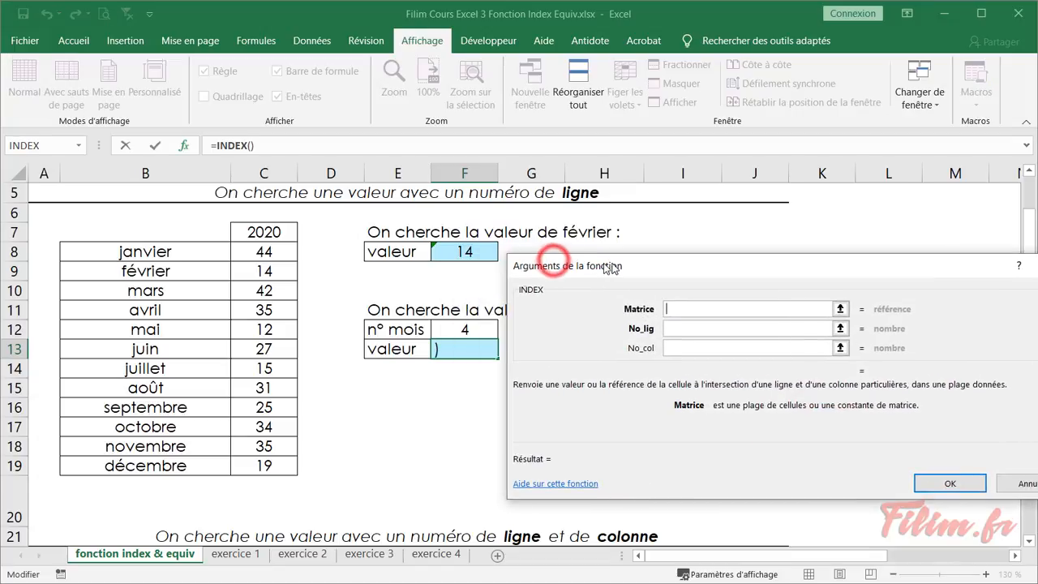
pyautogui.moveTo(261, 249); pyautogui.dragTo(246, 464)
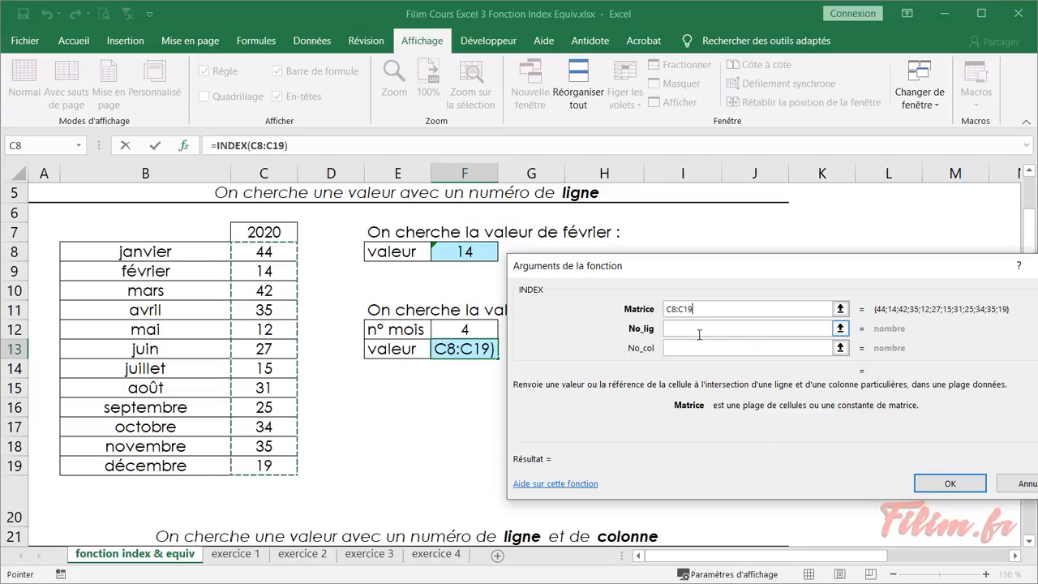
pyautogui.click(699, 331)
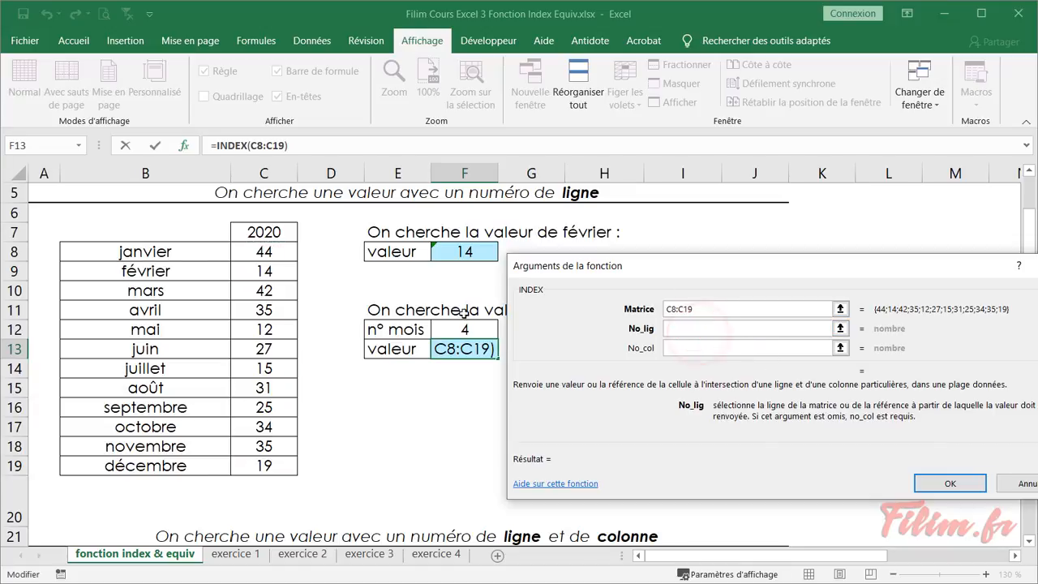
pyautogui.click(463, 328)
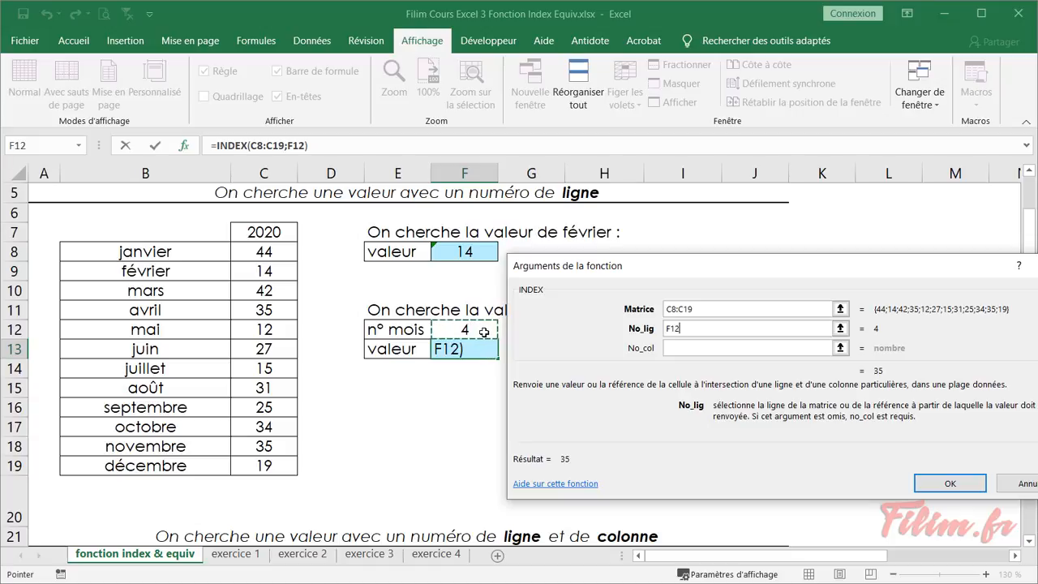
pyautogui.click(879, 374)
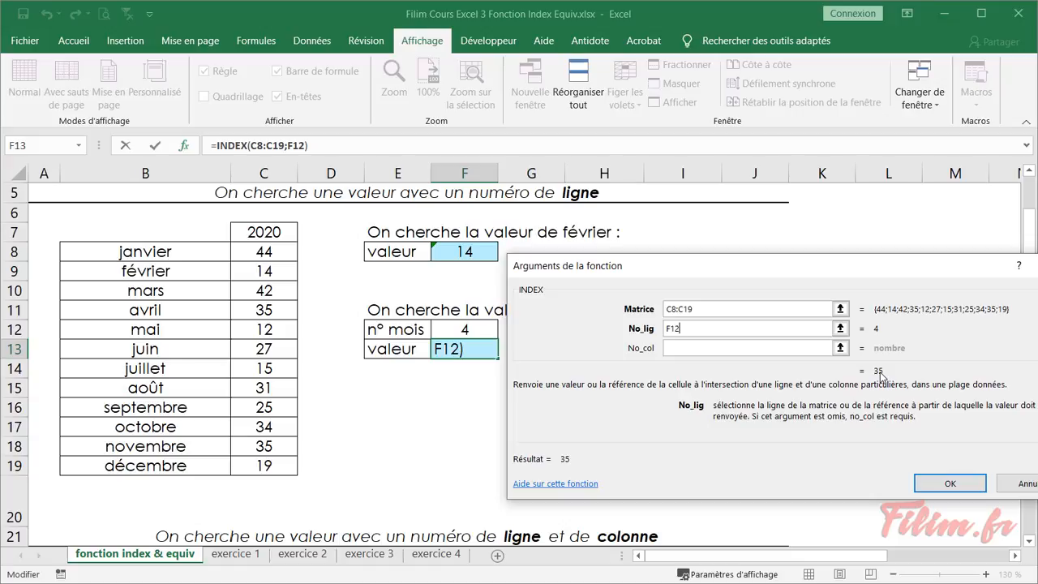
pyautogui.click(940, 483)
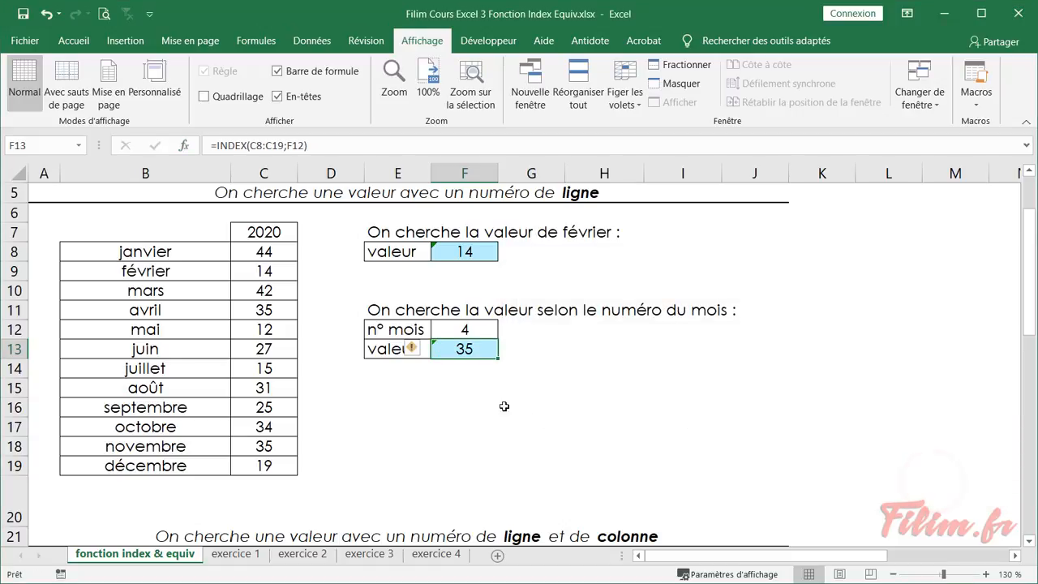
# Set the month number in cell F12 to 1 and reselect that cell.
pyautogui.click(468, 332)
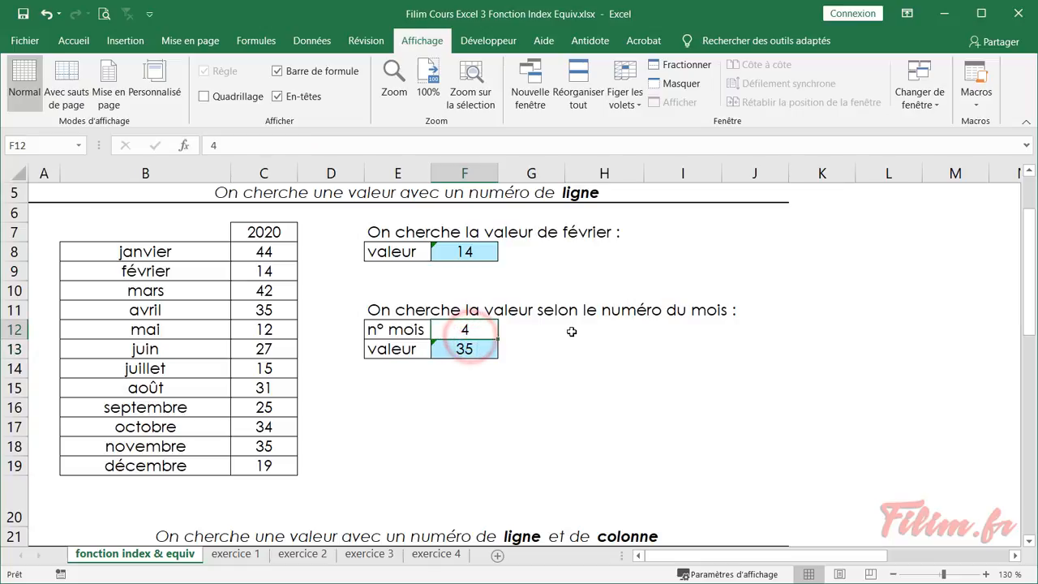
pyautogui.write('1')
pyautogui.press('Return')
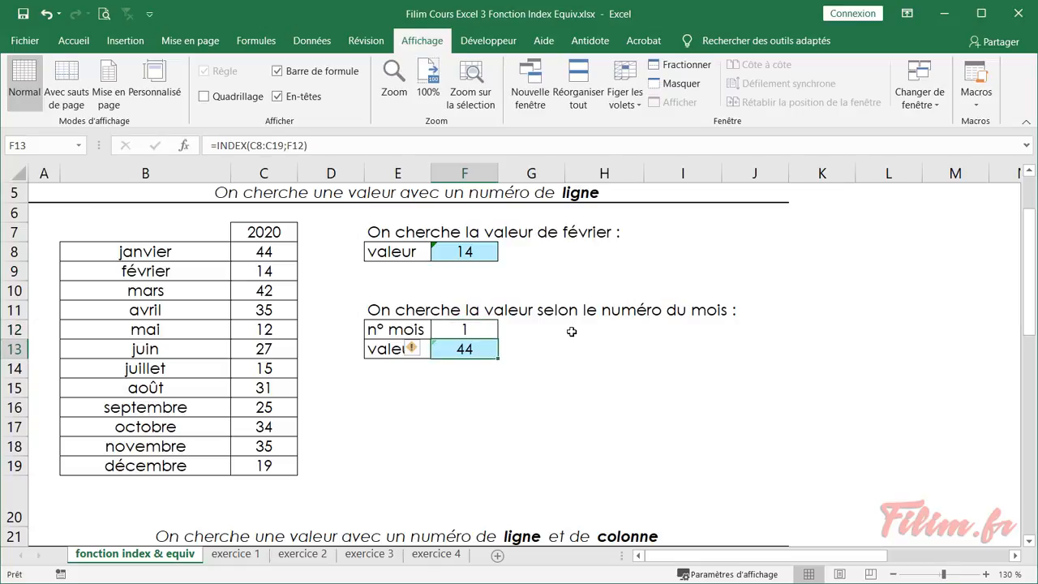
pyautogui.press('Up')
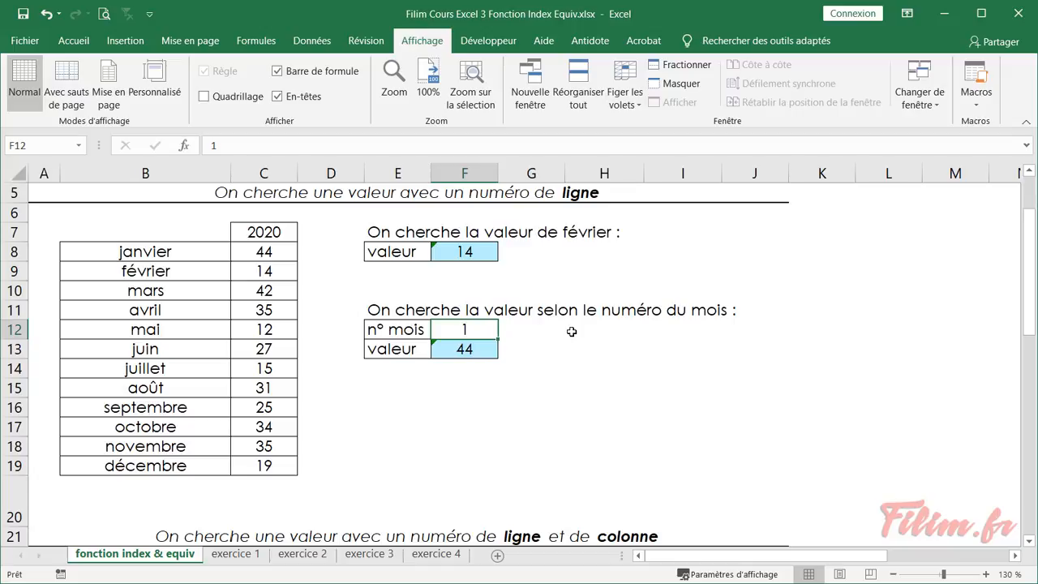
# Set the month number in cell F12 to 12.
pyautogui.write('12')
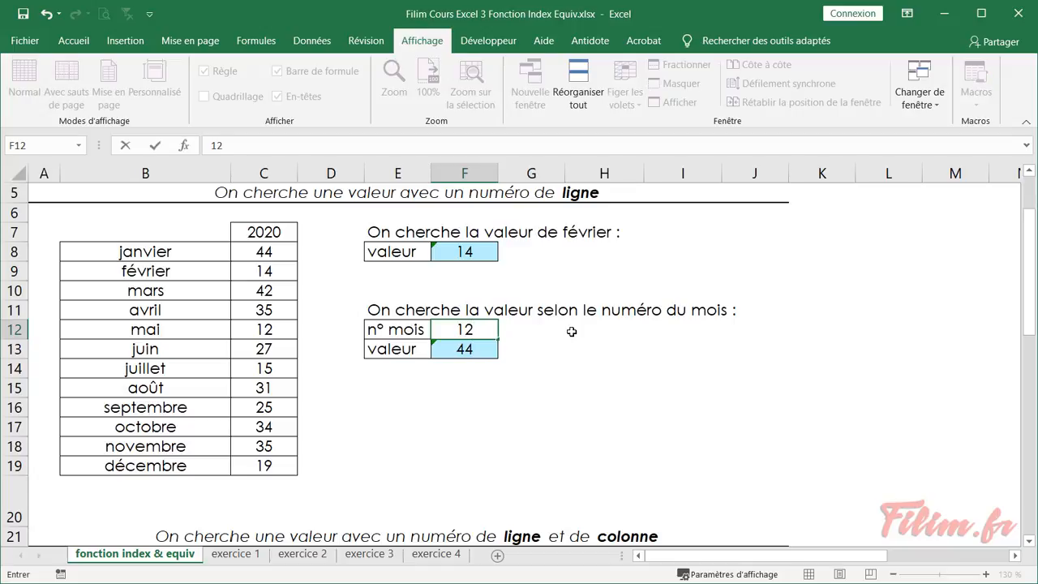
pyautogui.press('Return')
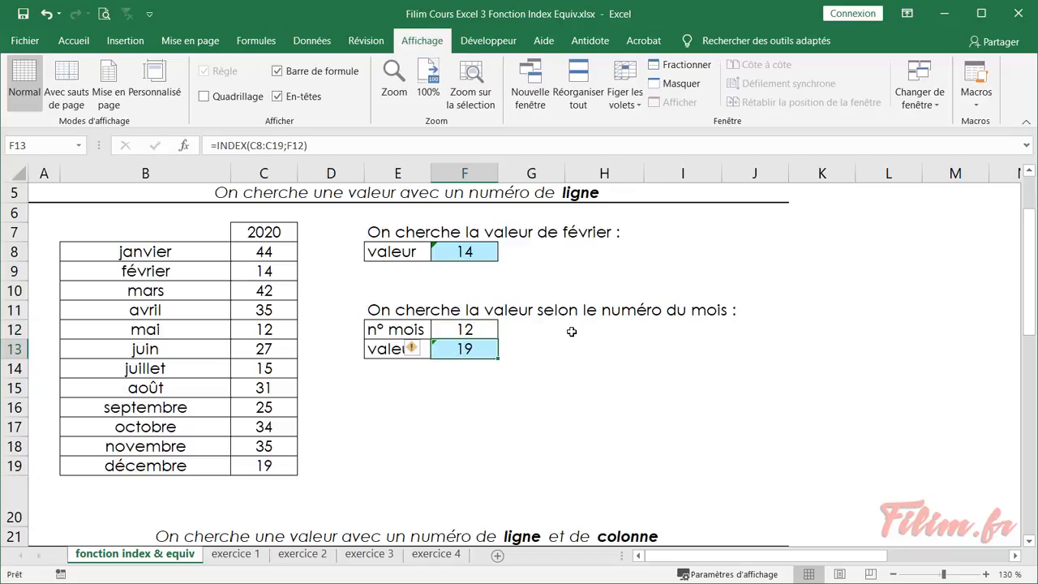
# Go to the ligne and colonne section, locate result cell I27 and select the table values C24:F35.
pyautogui.scroll(-4, 477, 403)
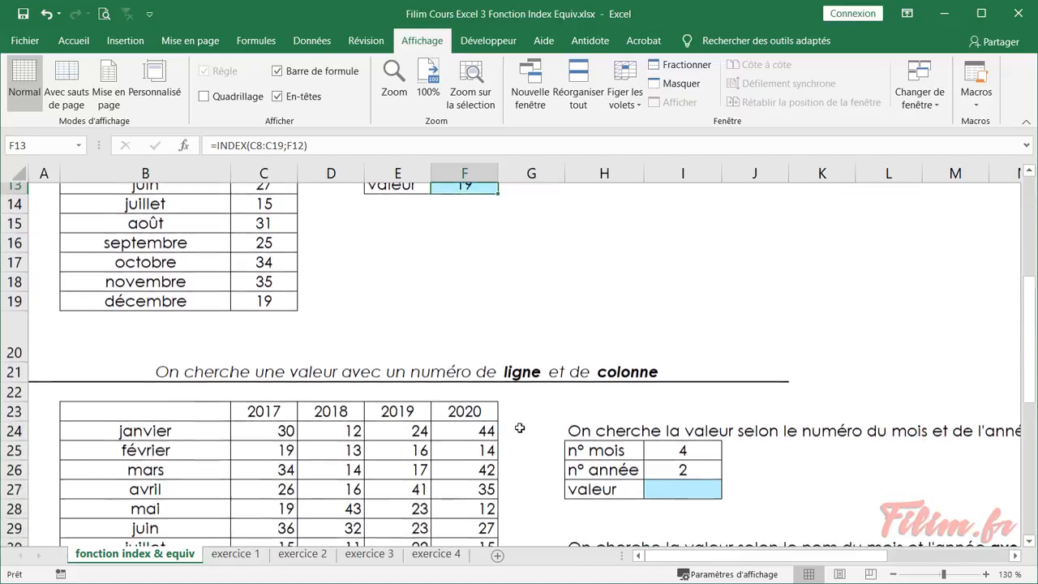
pyautogui.scroll(-3, 523, 426)
pyautogui.scroll(1, 527, 419)
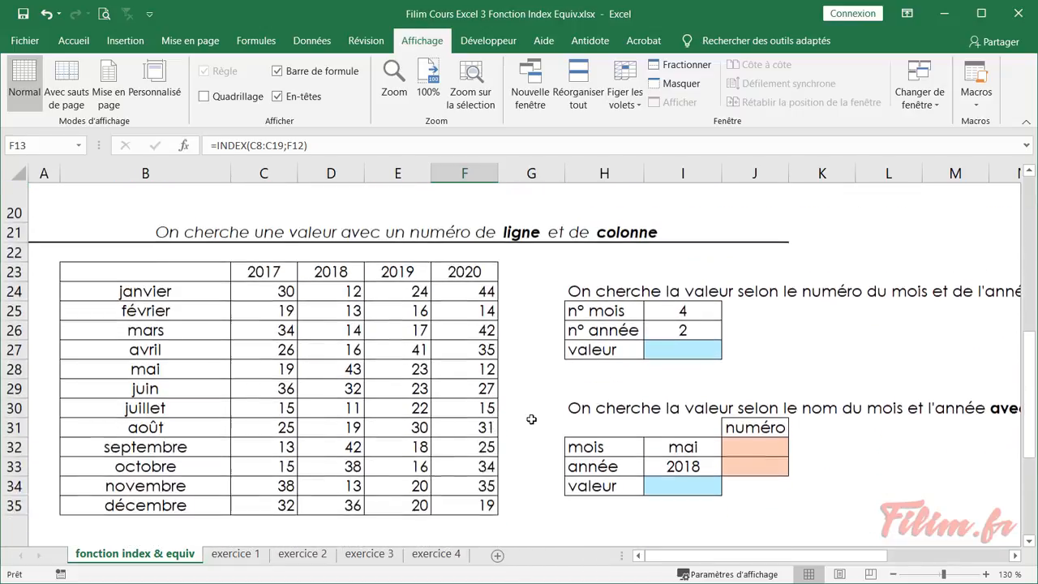
pyautogui.click(1030, 540)
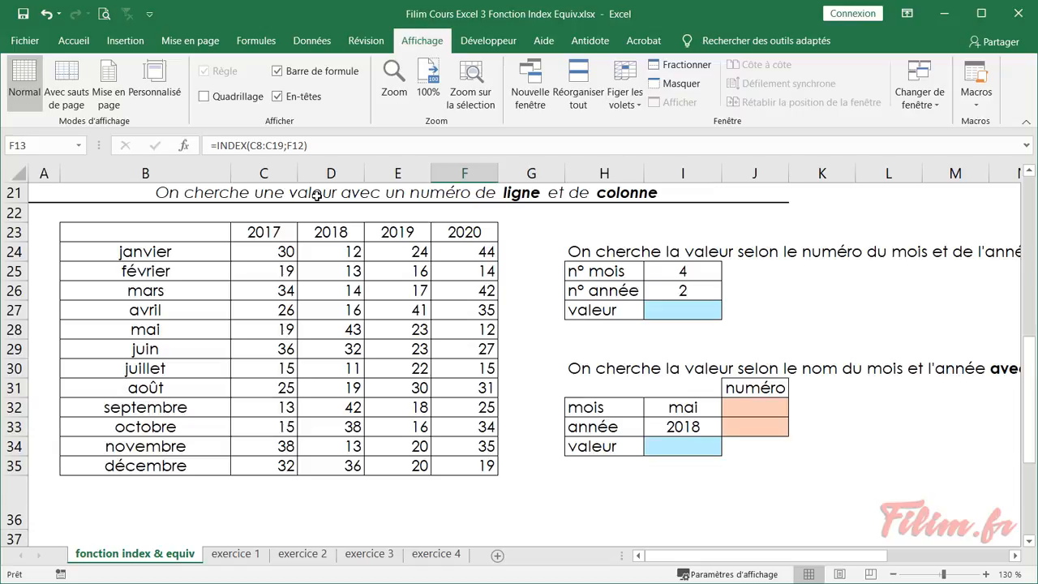
pyautogui.click(677, 316)
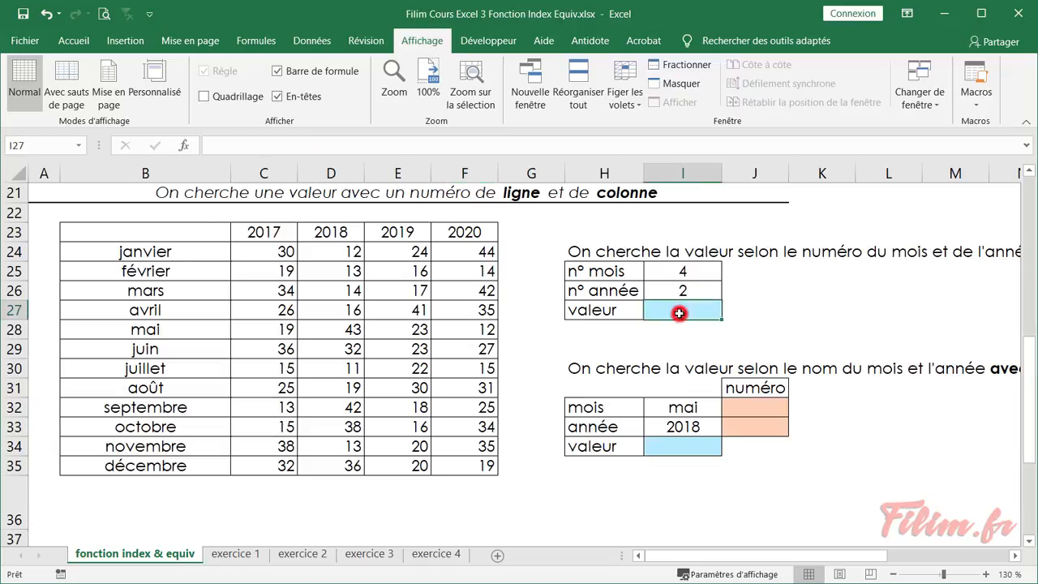
pyautogui.moveTo(243, 253); pyautogui.dragTo(503, 478)
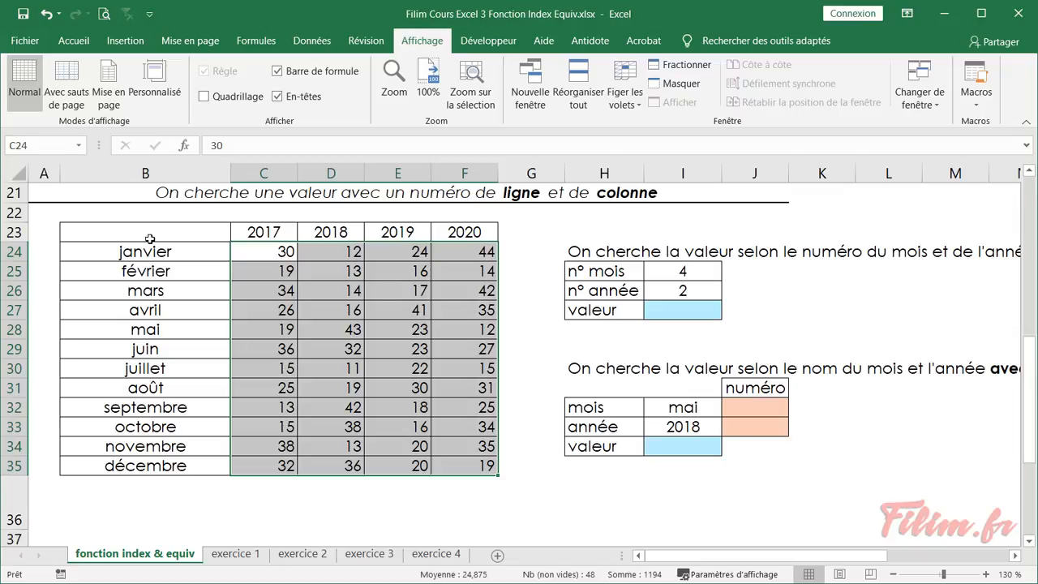
# Fill the avril row of the 2017–2020 table, B27:F27, with yellow.
pyautogui.click(142, 309)
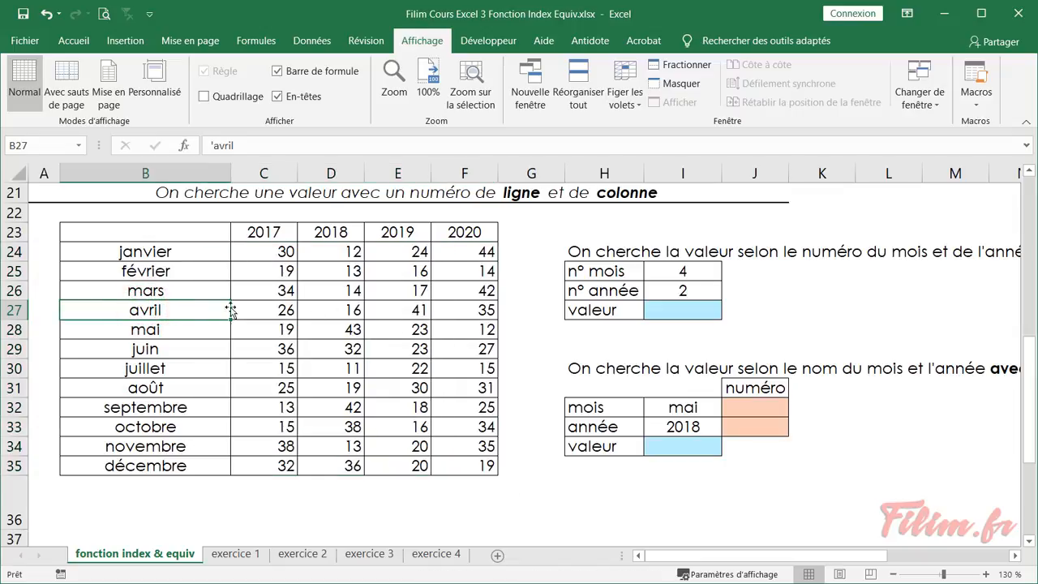
pyautogui.moveTo(239, 306); pyautogui.dragTo(490, 312)
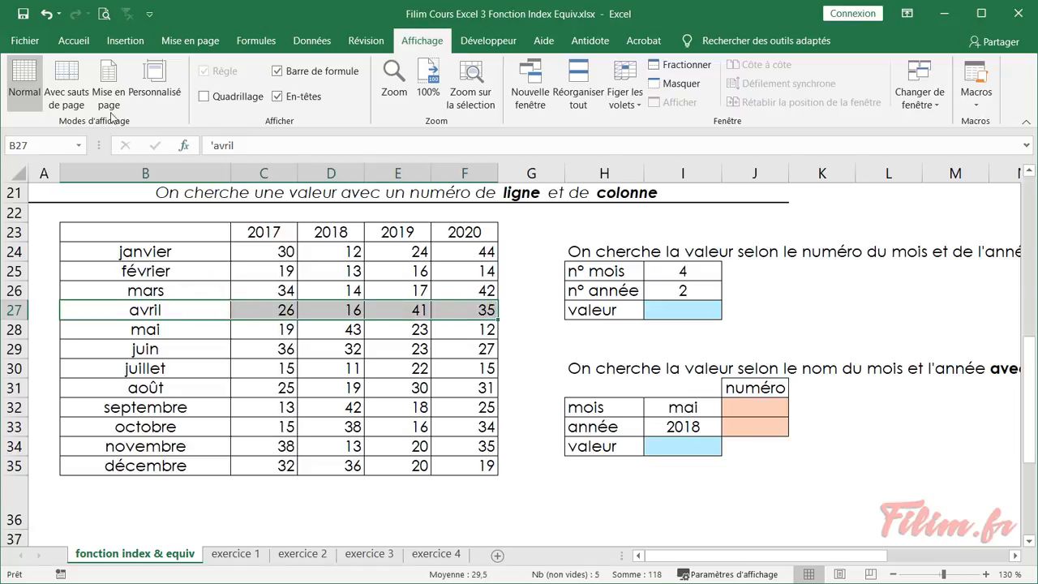
pyautogui.click(73, 41)
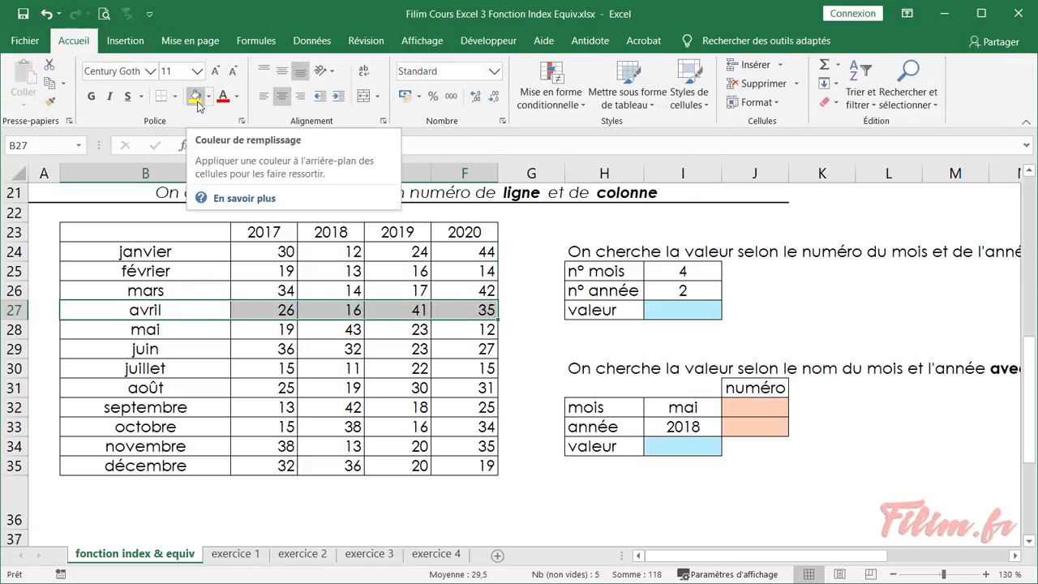
pyautogui.click(200, 103)
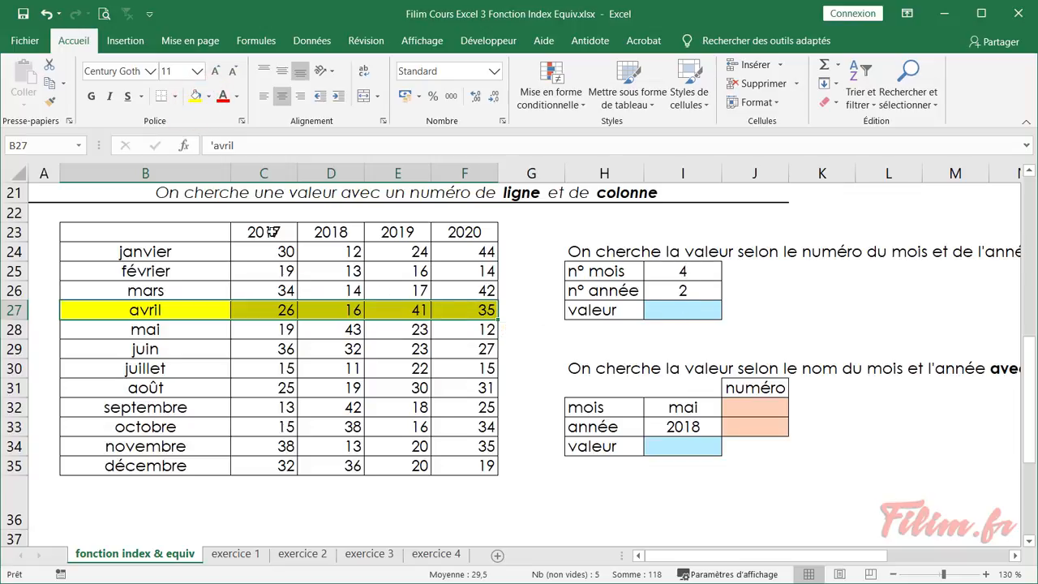
# Fill the 2018 values D24:D35 with yellow and remove the fill from the avril label in B27.
pyautogui.moveTo(310, 232); pyautogui.dragTo(324, 460)
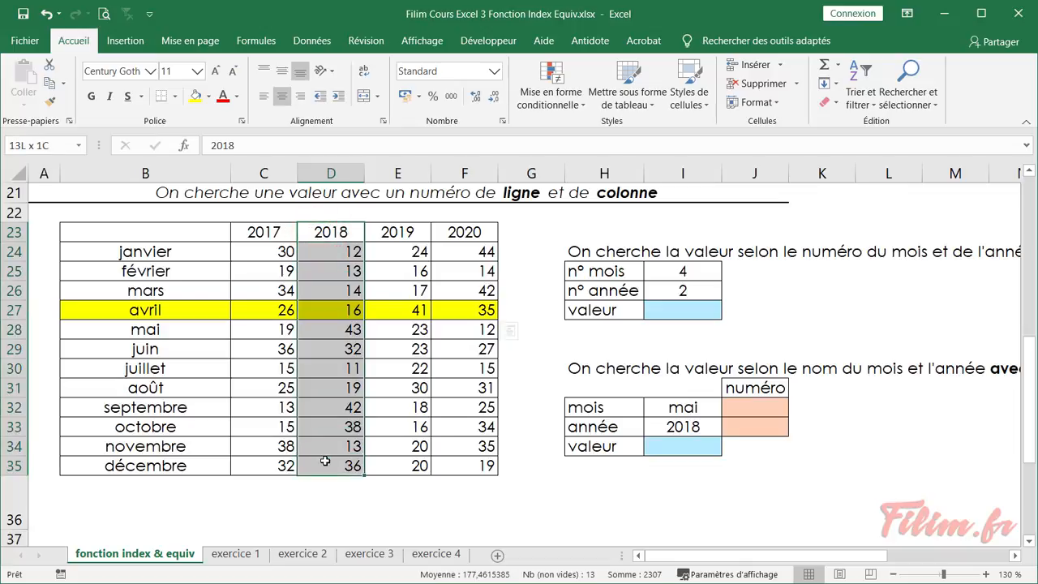
pyautogui.moveTo(324, 256); pyautogui.dragTo(324, 466)
pyautogui.click(195, 96)
pyautogui.click(166, 313)
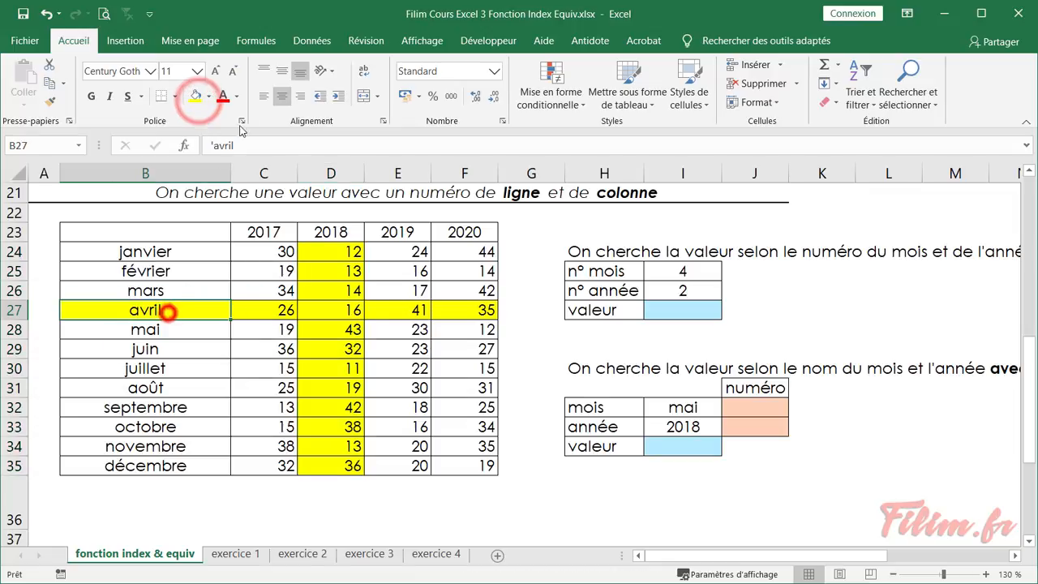
pyautogui.click(208, 97)
pyautogui.click(227, 268)
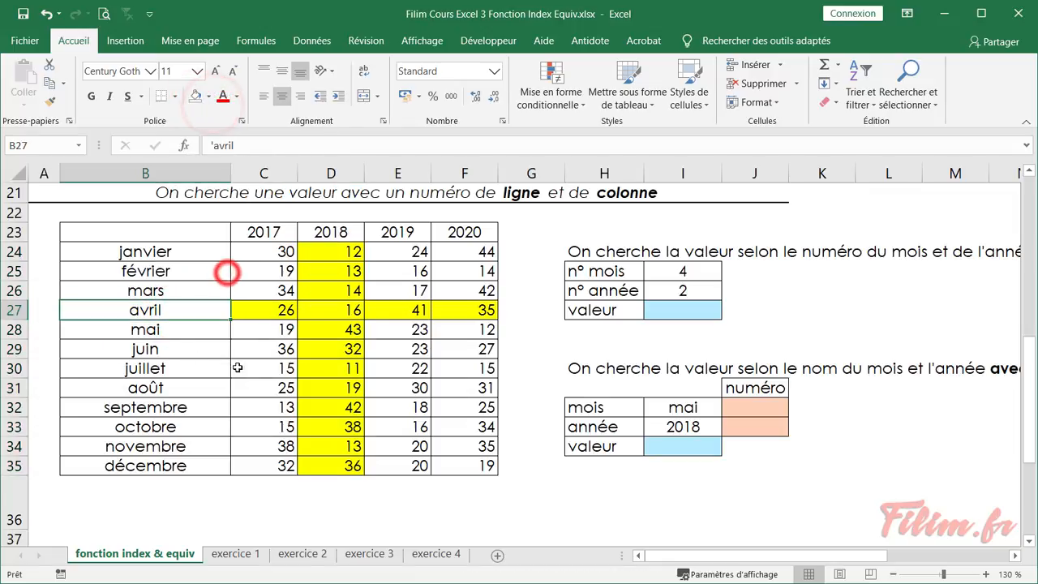
# Fill cell D27, where the avril row meets the 2018 column, with light orange.
pyautogui.click(306, 375)
pyautogui.click(333, 312)
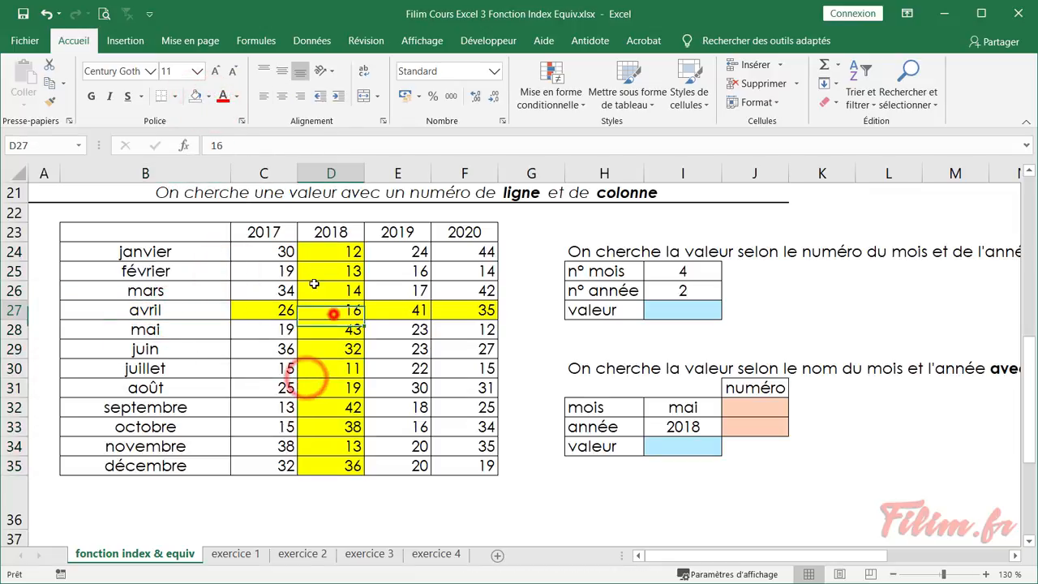
pyautogui.click(208, 96)
pyautogui.click(206, 255)
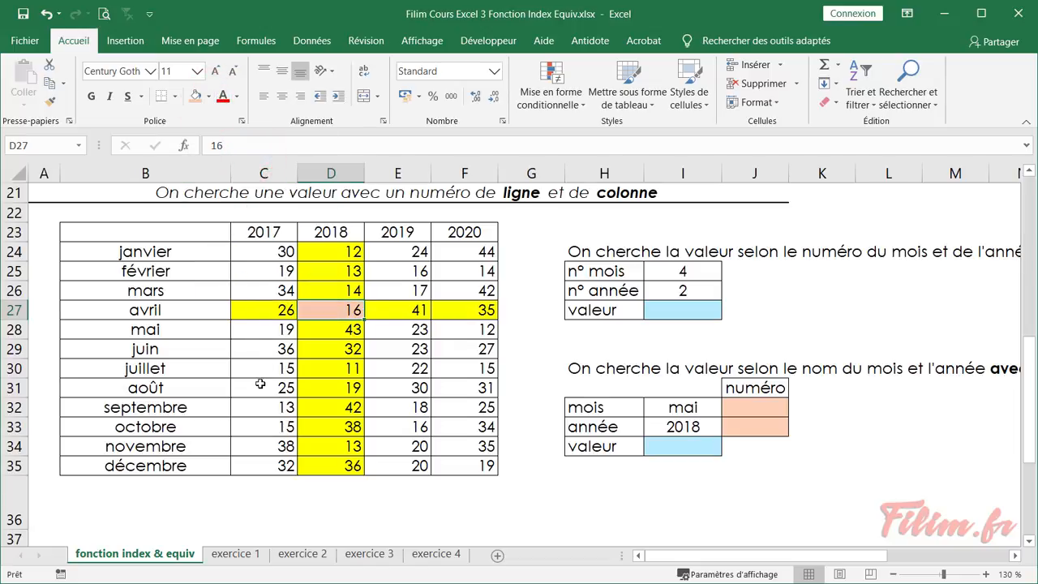
# Reset the table values C24:F35 to black text with no fill.
pyautogui.click(266, 252)
pyautogui.moveTo(266, 251)
pyautogui.mouseDown()
pyautogui.moveTo(360, 426)
pyautogui.moveTo(457, 466)
pyautogui.mouseUp()
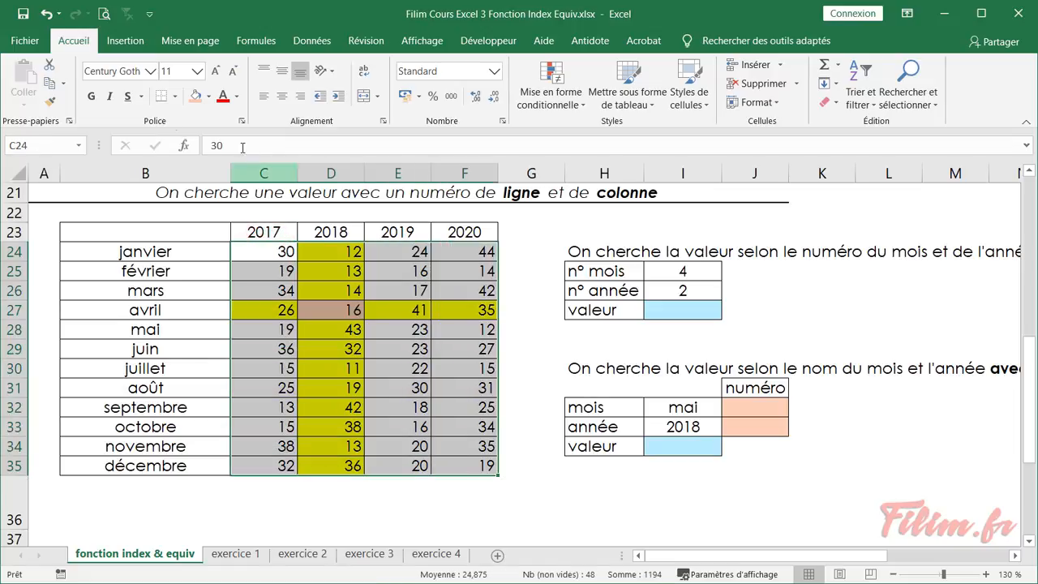
pyautogui.click(212, 98)
pyautogui.click(236, 98)
pyautogui.click(252, 119)
pyautogui.click(209, 96)
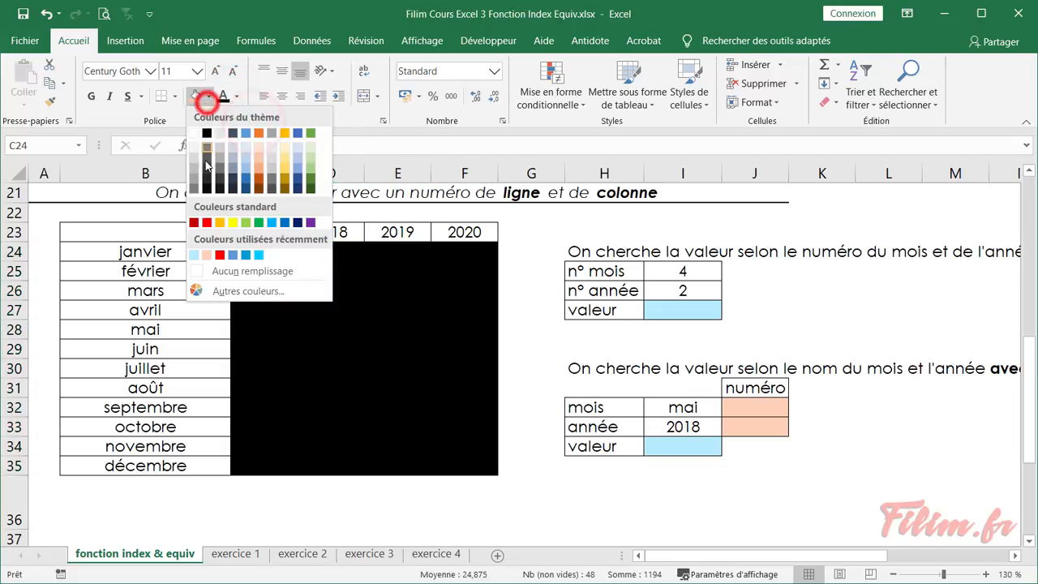
pyautogui.click(204, 272)
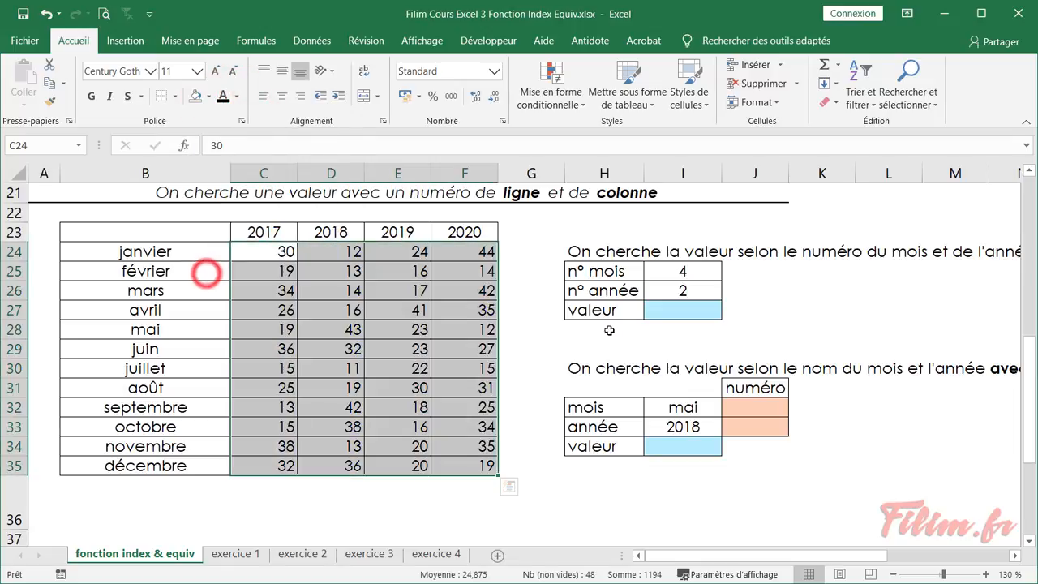
# Start an INDEX function in cell I27 with the matrice;no_lig;no_col argument list, keeping cells I25:I27 uncovered.
pyautogui.click(685, 310)
pyautogui.click(185, 146)
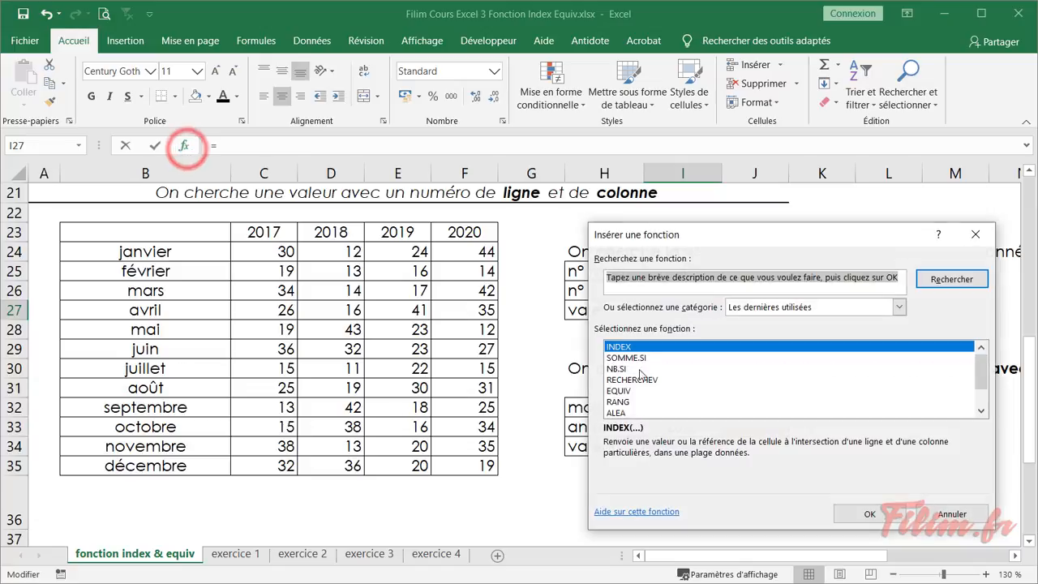
pyautogui.doubleClick(649, 349)
pyautogui.moveTo(721, 327); pyautogui.dragTo(626, 354)
pyautogui.click(727, 456)
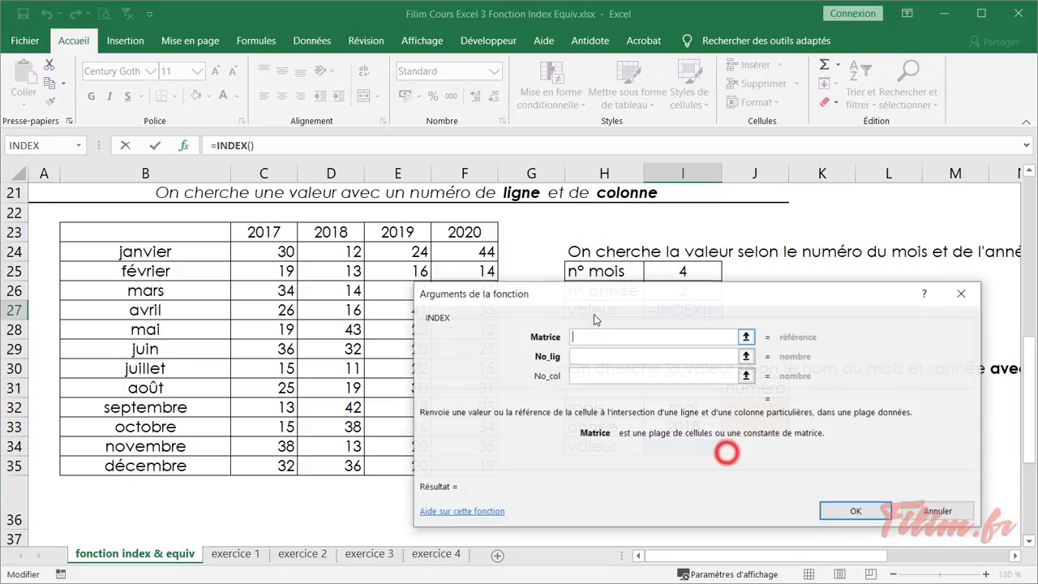
pyautogui.moveTo(609, 294); pyautogui.dragTo(707, 337)
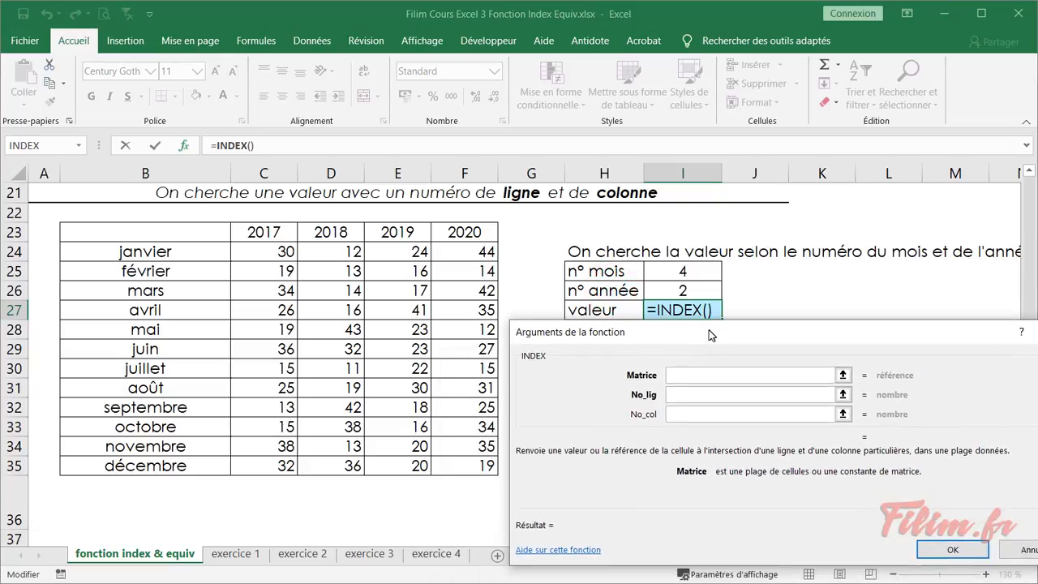
# Complete I27's INDEX formula with Matrice C24:F35, No_lig referring to I25 and No_col referring to I26.
pyautogui.click(687, 377)
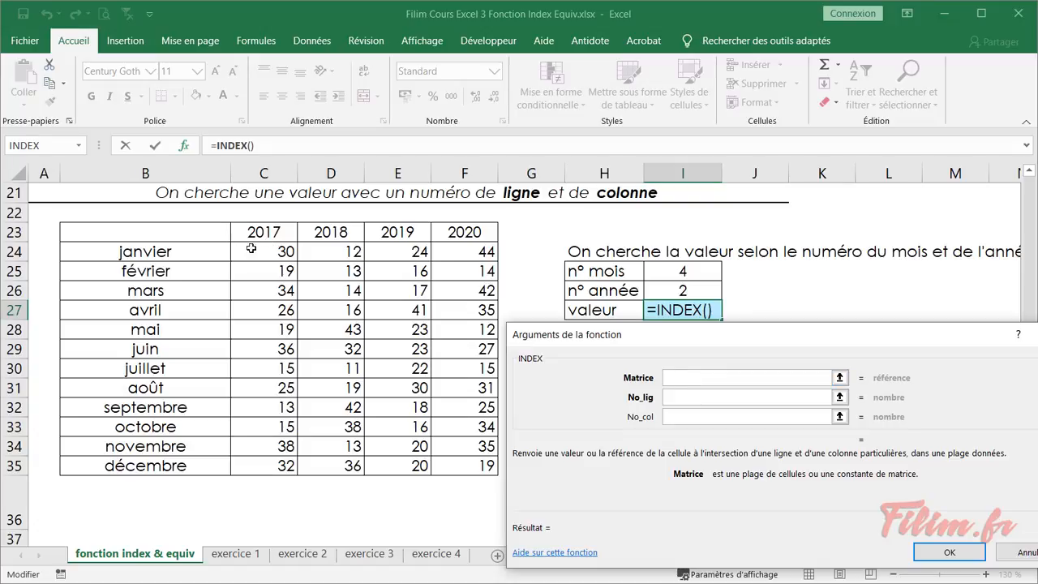
pyautogui.moveTo(261, 251); pyautogui.dragTo(452, 458)
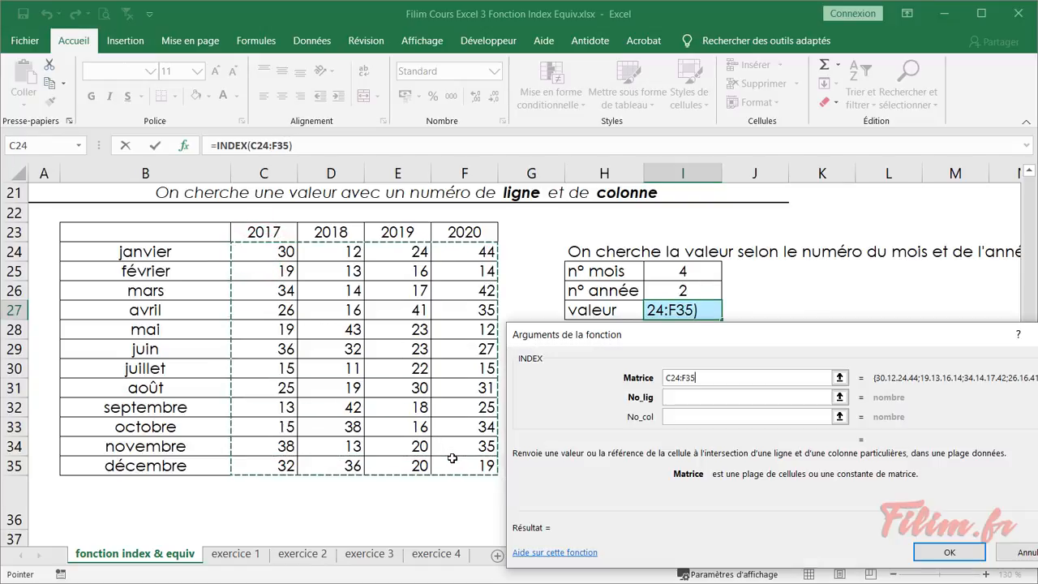
pyautogui.click(676, 397)
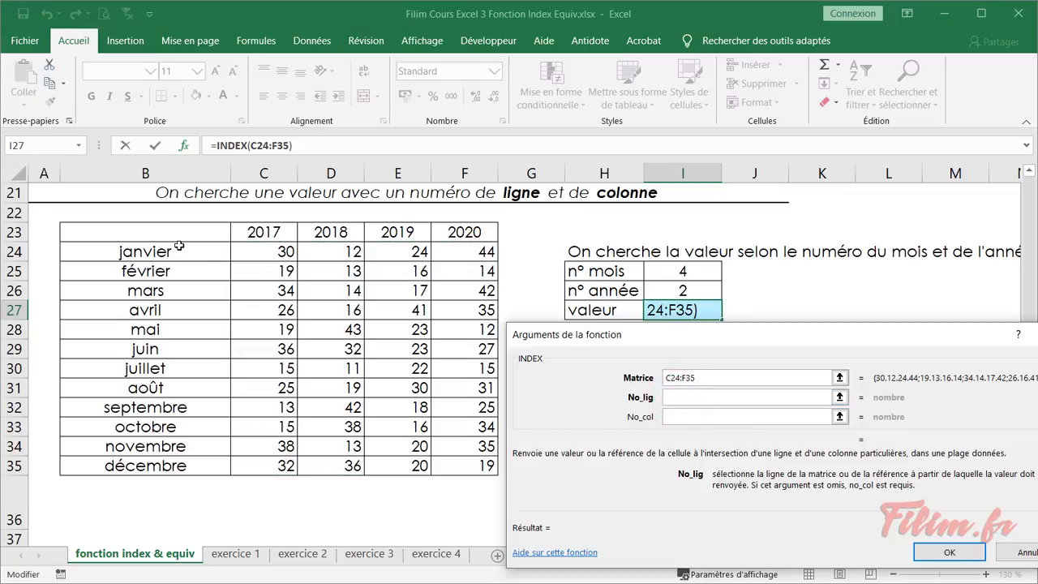
pyautogui.click(683, 272)
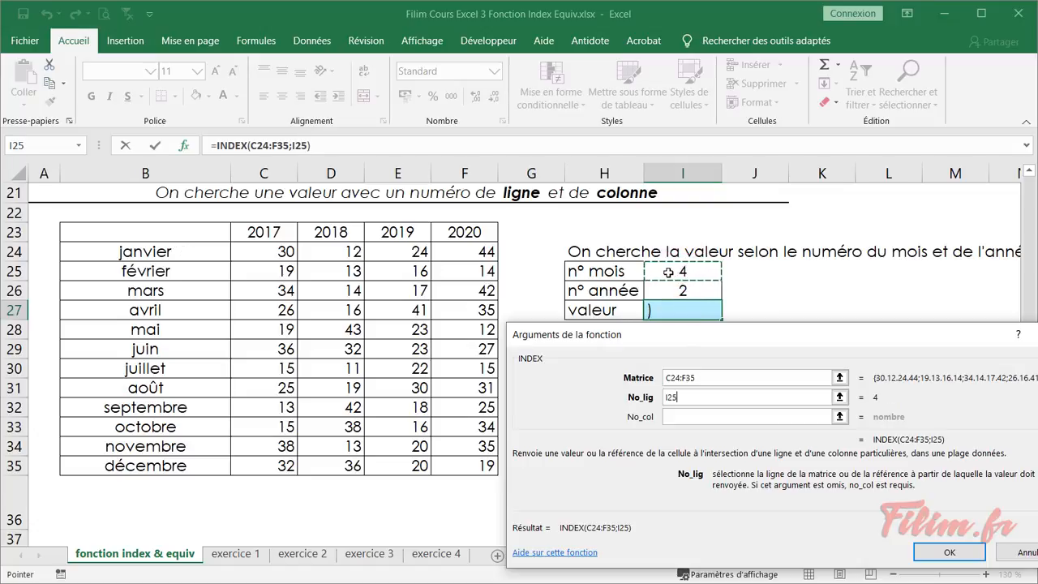
pyautogui.click(676, 416)
pyautogui.click(709, 291)
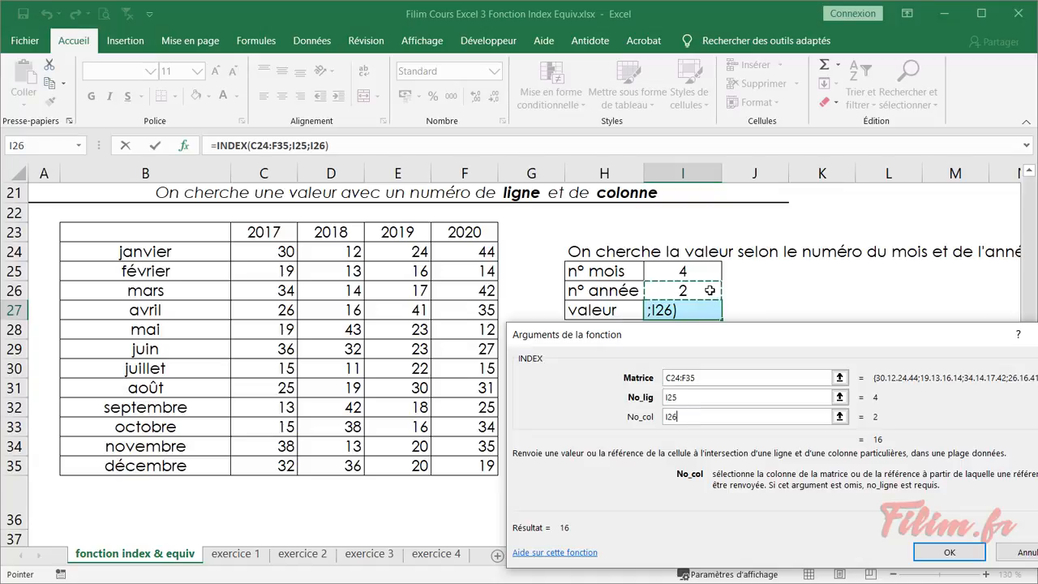
pyautogui.click(958, 552)
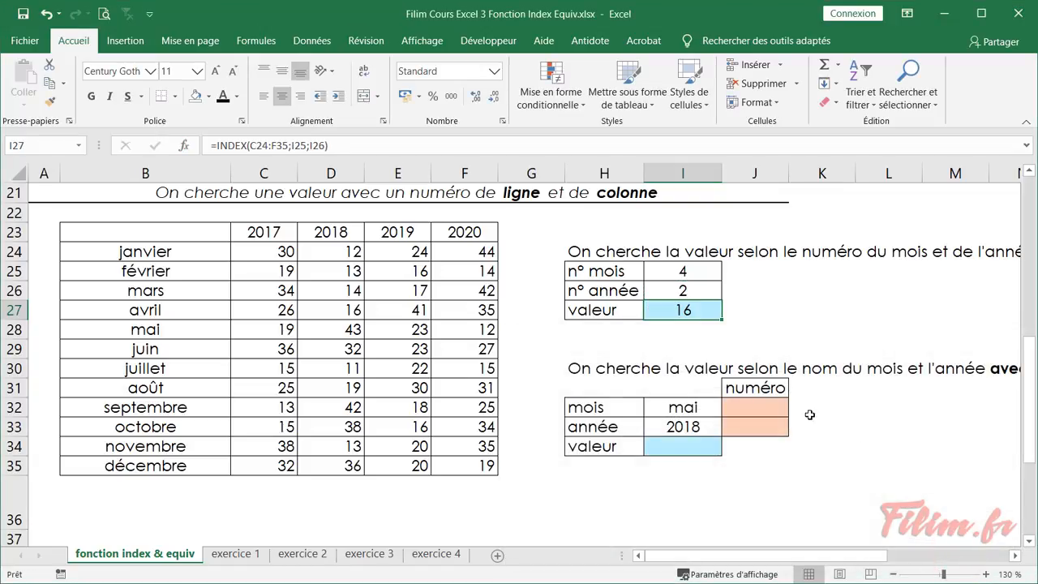
# Compare the INDEX result in I27 with the avril 2018 value in D27.
pyautogui.click(673, 413)
pyautogui.click(696, 310)
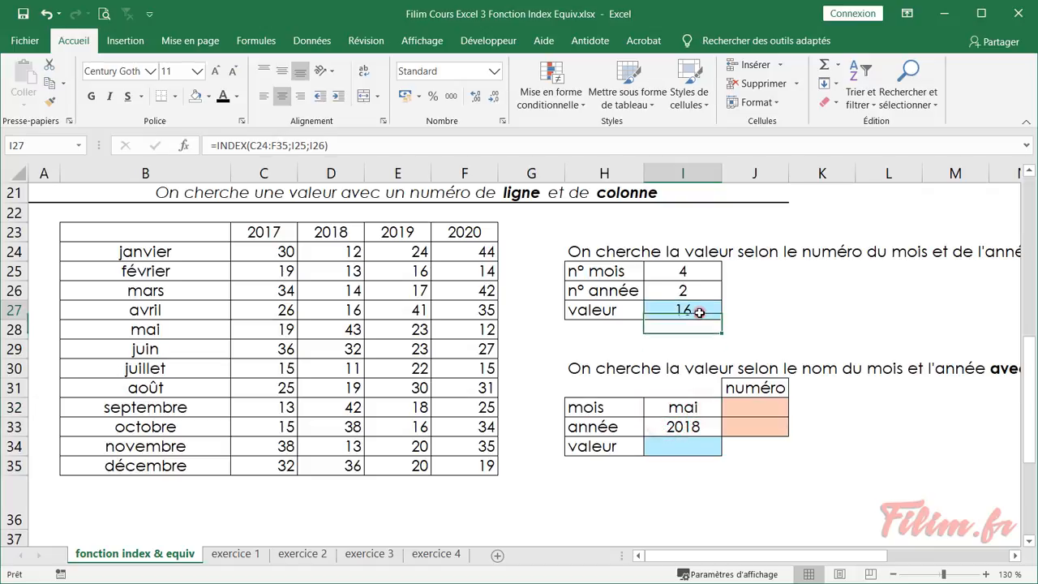
pyautogui.click(325, 306)
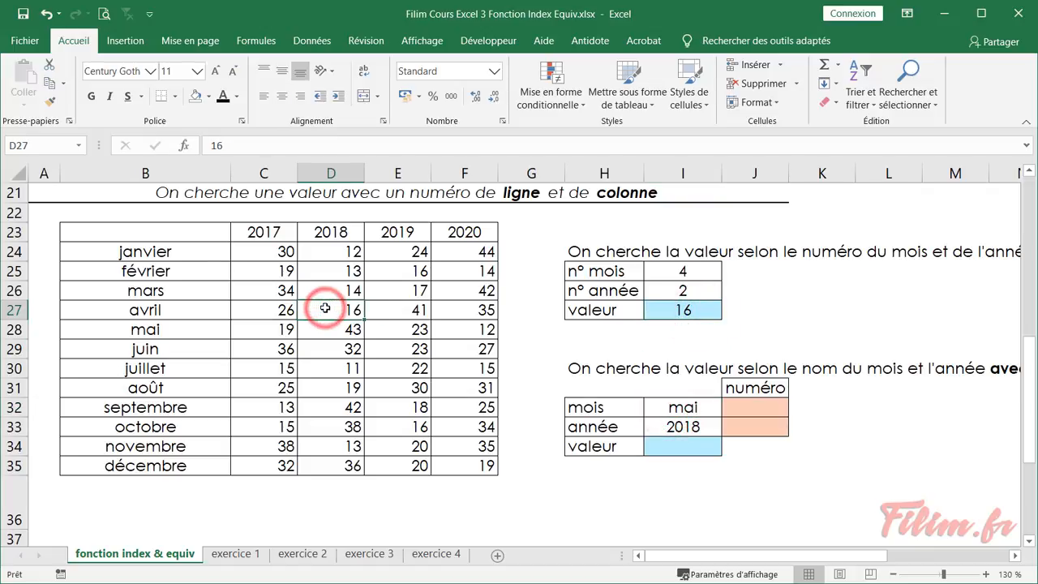
# Look up the janvier 2020 value by setting the month number in I25 to 1 and the year number in I26 to 4.
pyautogui.click(471, 256)
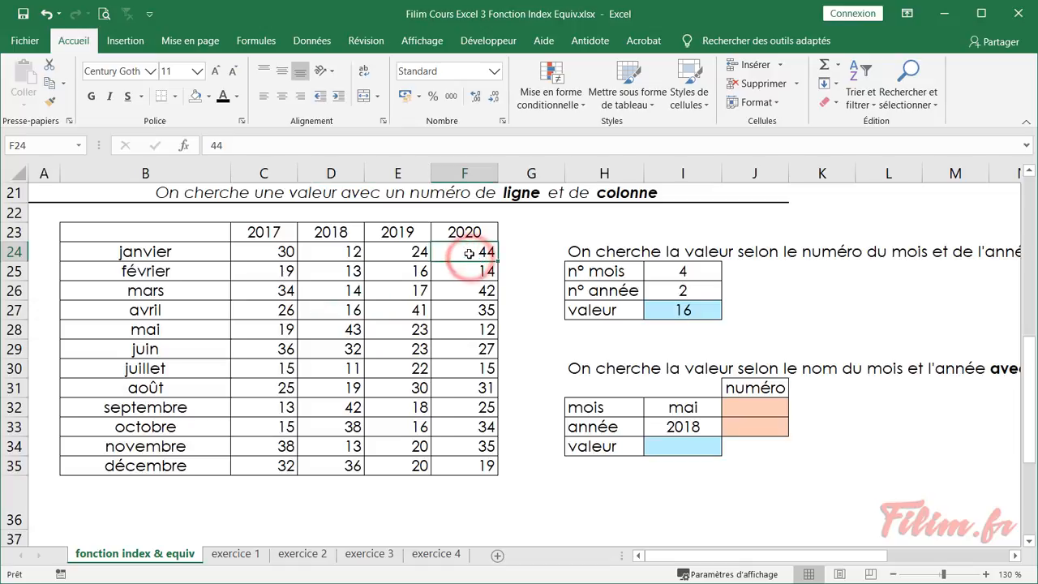
pyautogui.click(683, 272)
pyautogui.write('1')
pyautogui.press('Return')
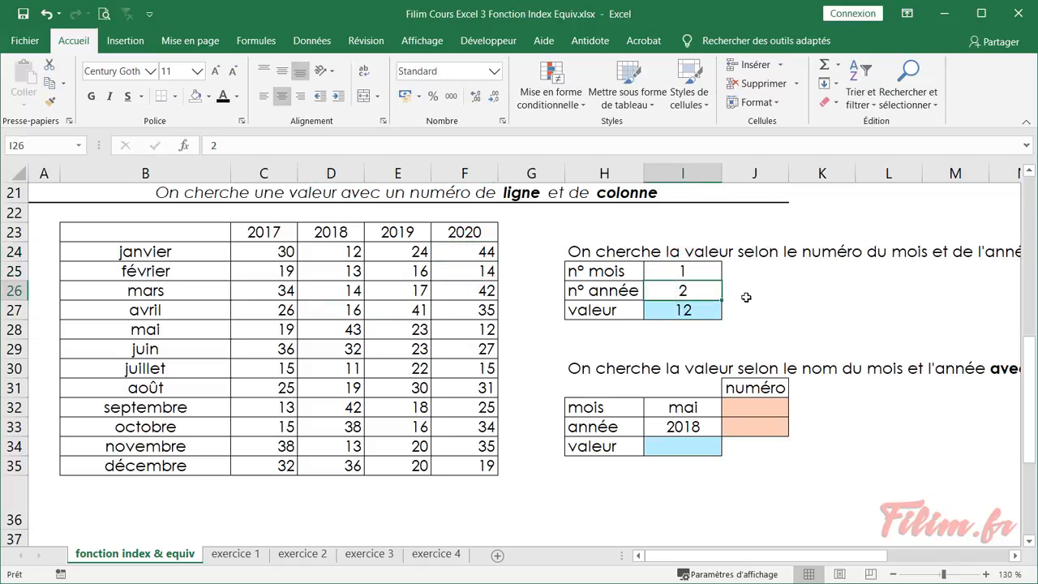
pyautogui.write('4')
pyautogui.press('Return')
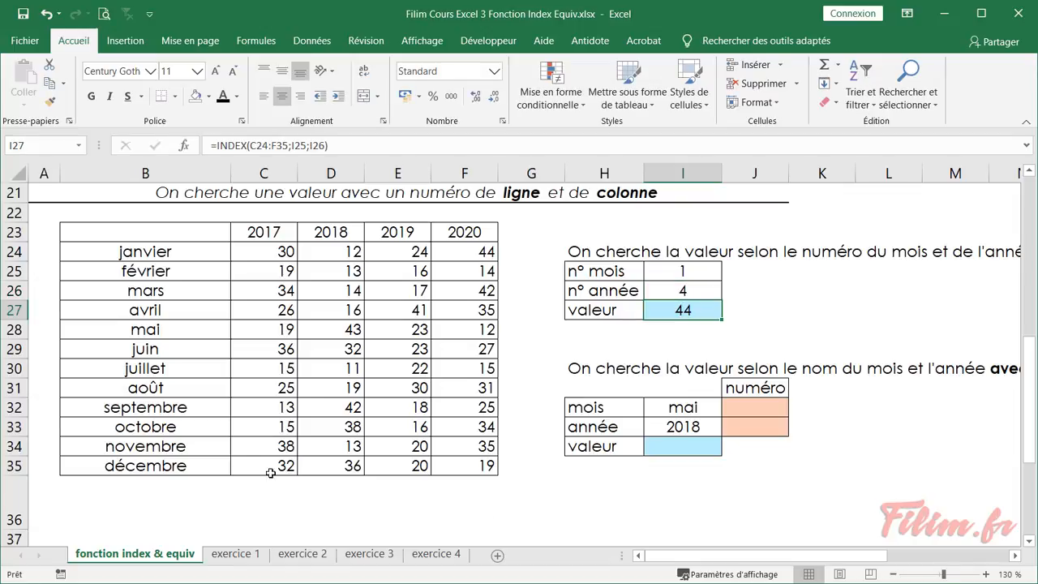
# Look up the décembre 2017 value by setting the month number in I25 to 12 and the year number in I26 to 1.
pyautogui.click(245, 467)
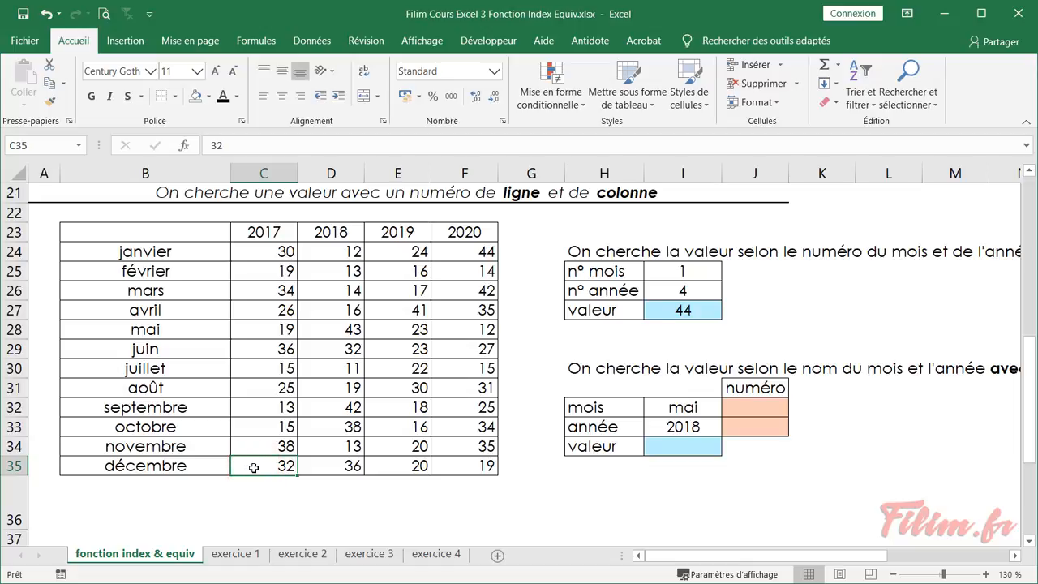
pyautogui.click(688, 271)
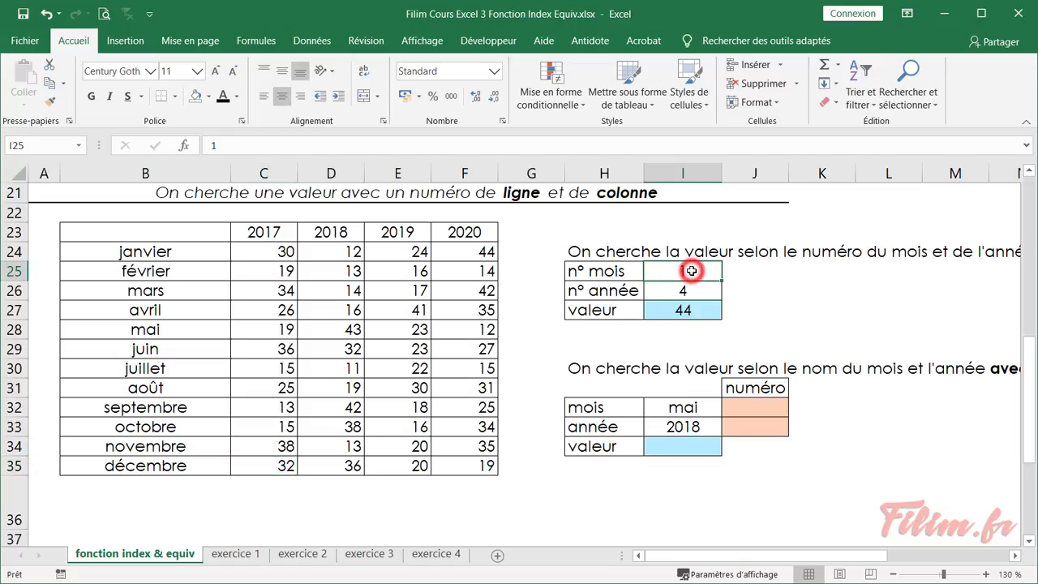
pyautogui.write('12')
pyautogui.press('Return')
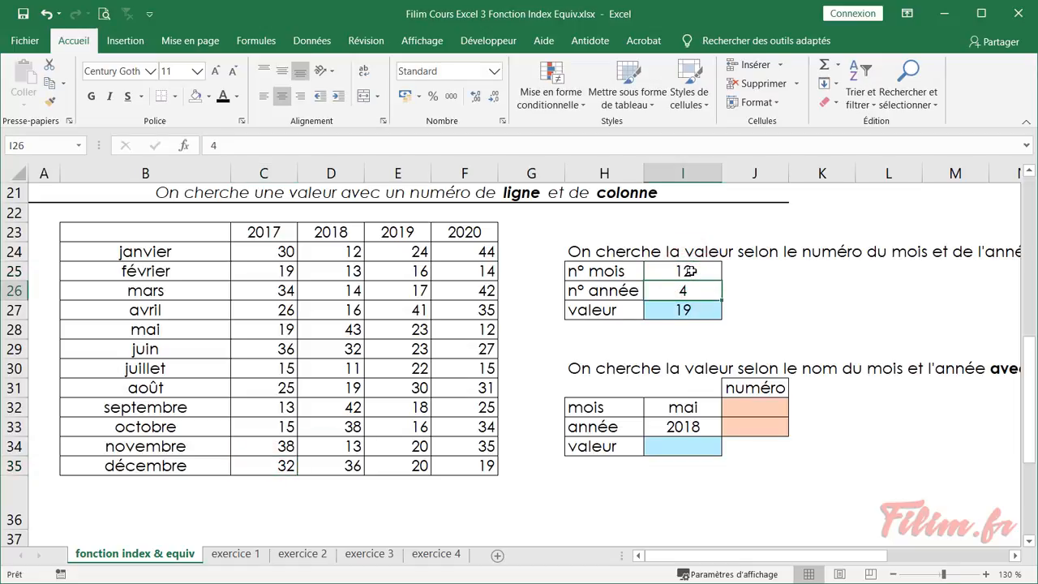
pyautogui.write('1')
pyautogui.press('Return')
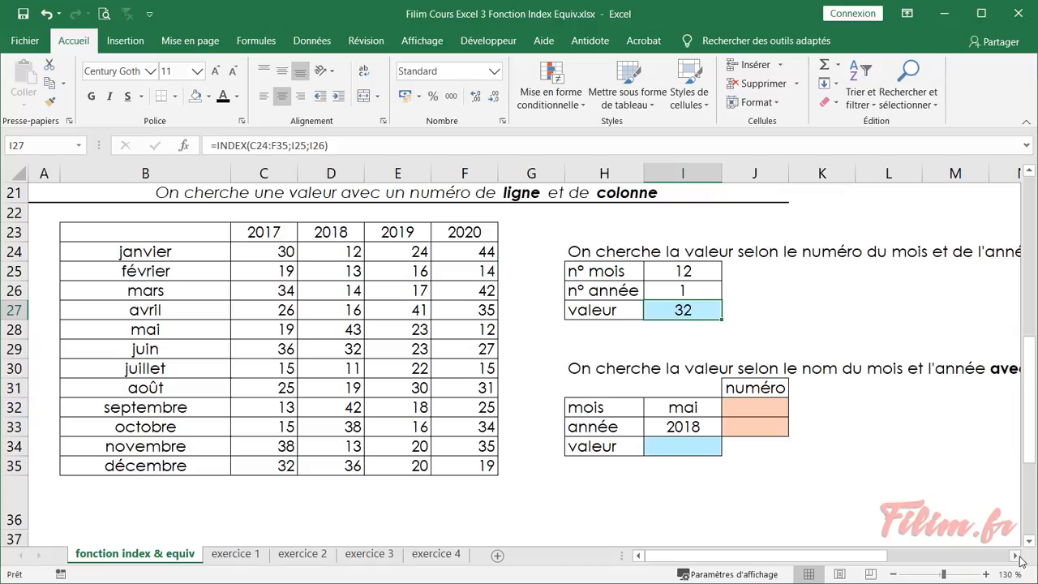
# Examine the EQUIV exercise: its heading in H30, the month in I32, the month names in column B, cells J32:J33 and the years in C23:F23.
pyautogui.click(641, 369)
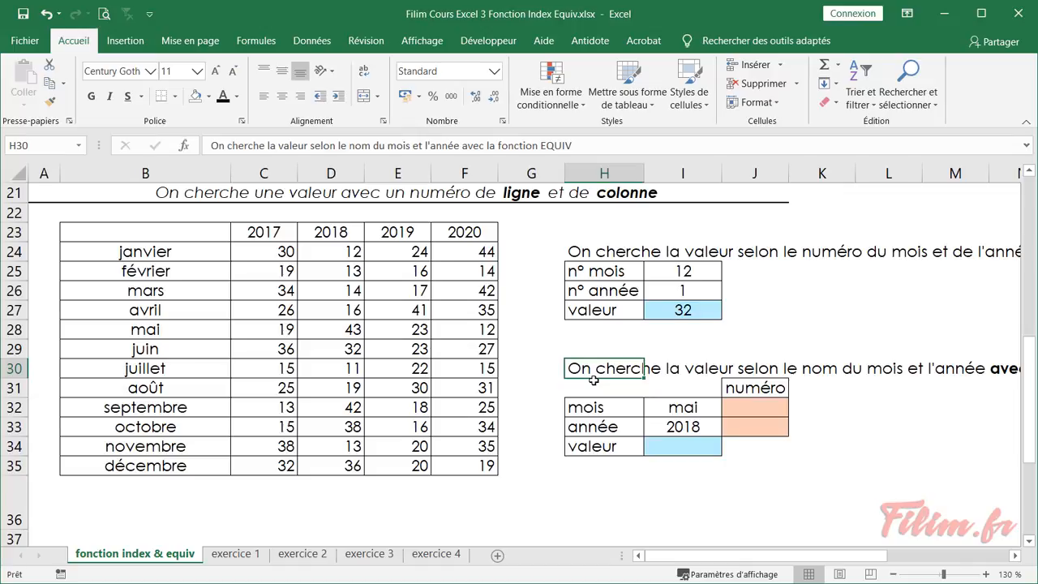
pyautogui.click(701, 273)
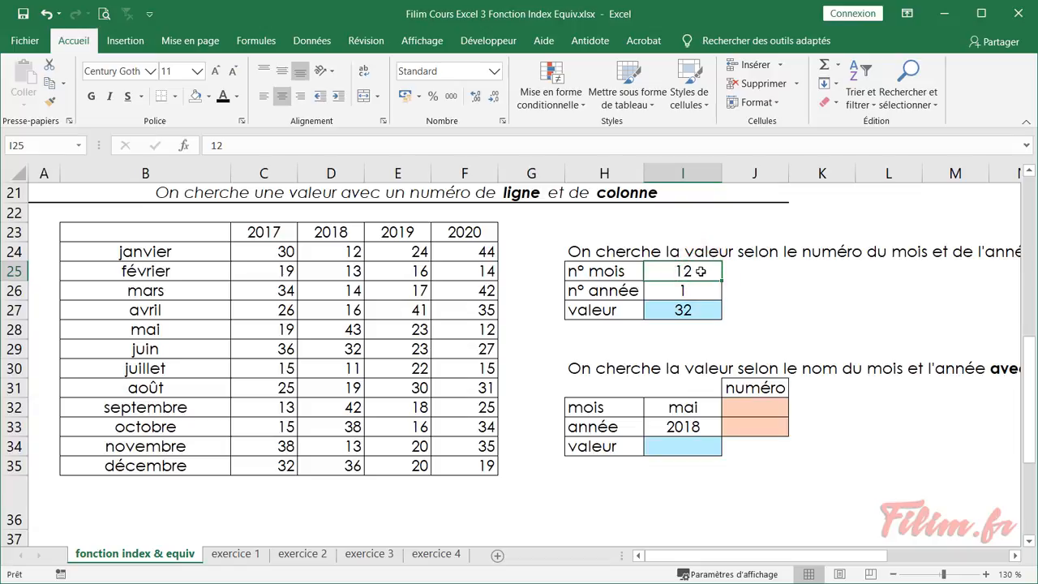
pyautogui.click(685, 409)
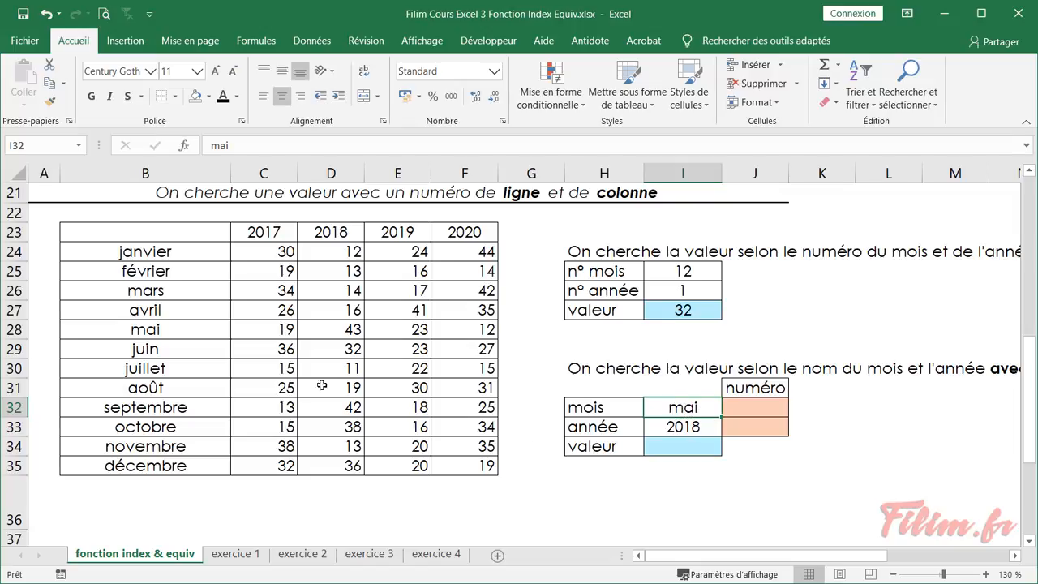
pyautogui.click(203, 251)
pyautogui.click(185, 269)
pyautogui.click(180, 287)
pyautogui.click(172, 308)
pyautogui.click(182, 329)
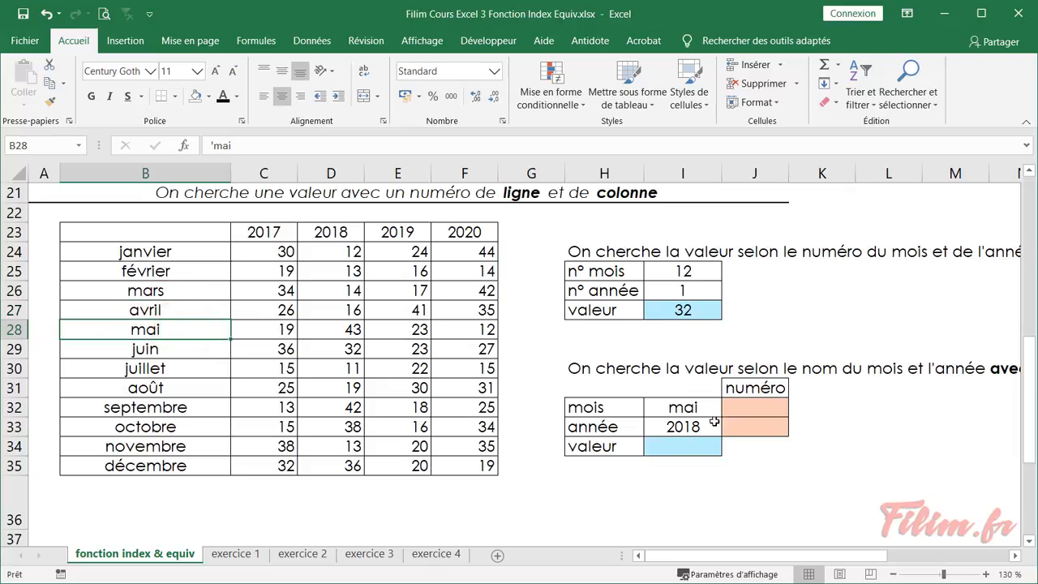
pyautogui.click(767, 406)
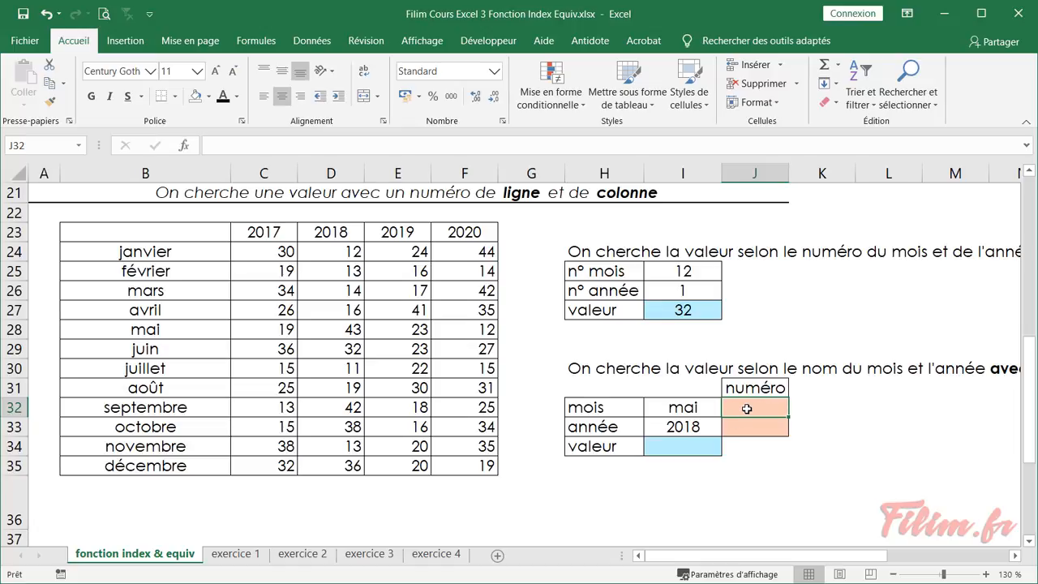
pyautogui.click(742, 427)
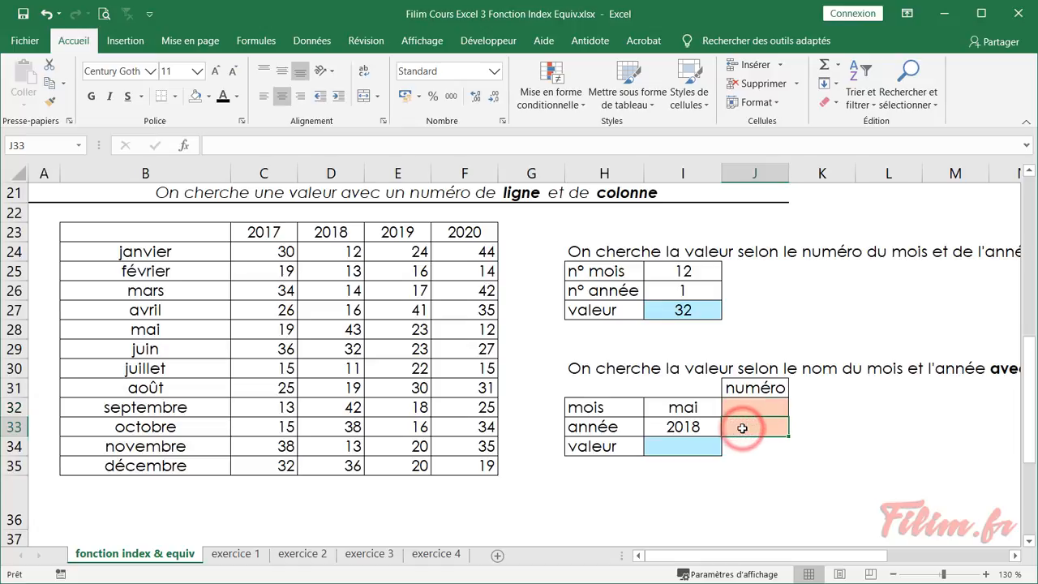
pyautogui.moveTo(261, 232); pyautogui.dragTo(479, 233)
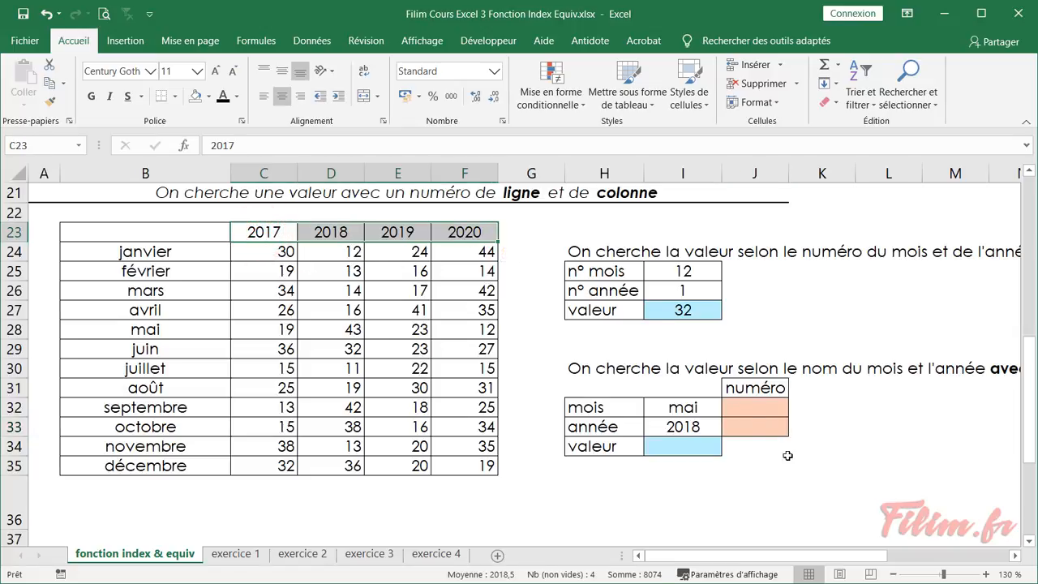
# Start an EQUIV function in cell J32 with Valeur_cherchée referring to the month in I32, keeping that cell uncovered.
pyautogui.click(754, 406)
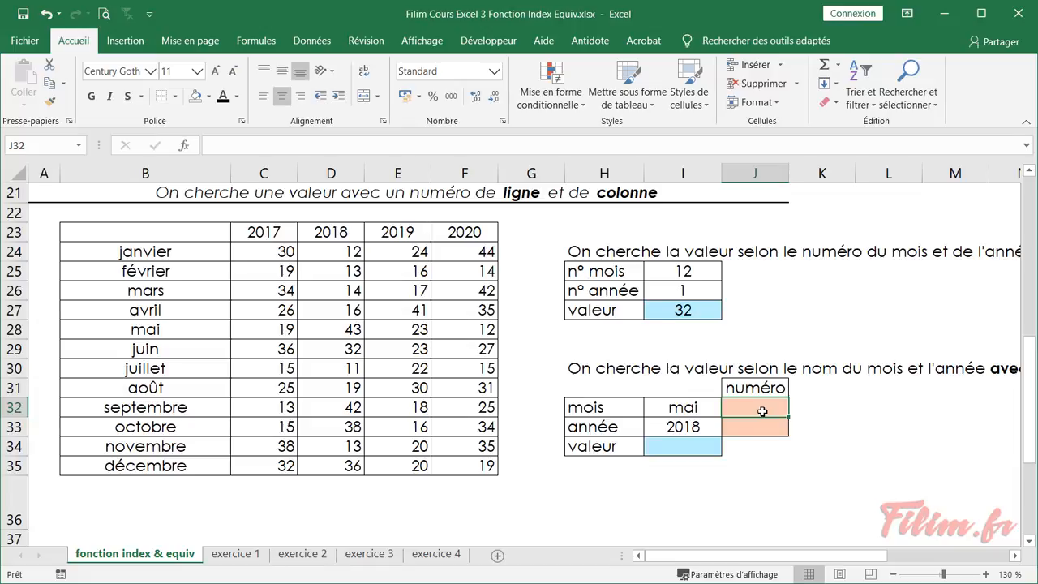
pyautogui.click(762, 411)
pyautogui.click(184, 145)
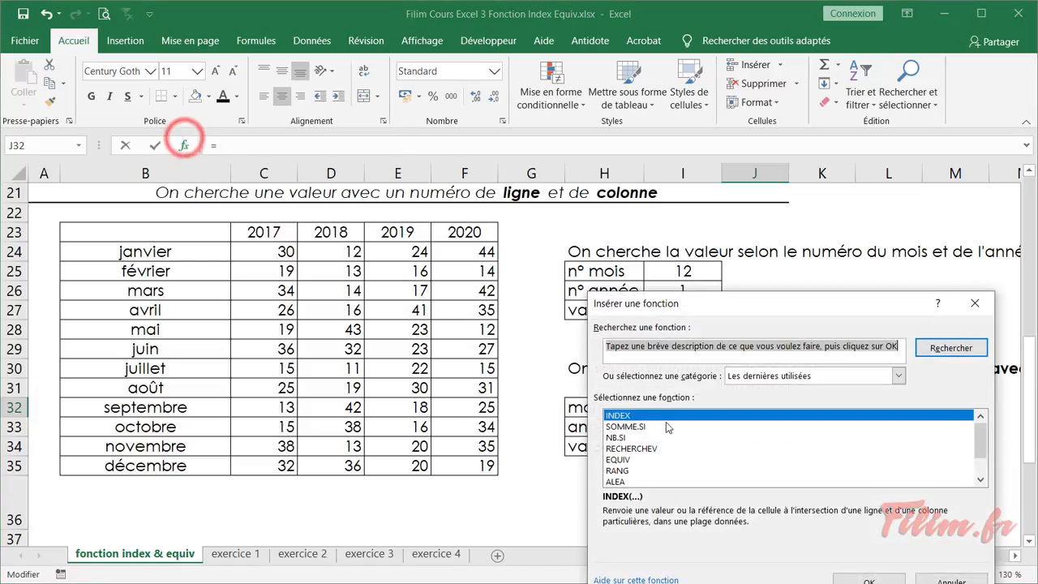
pyautogui.doubleClick(654, 459)
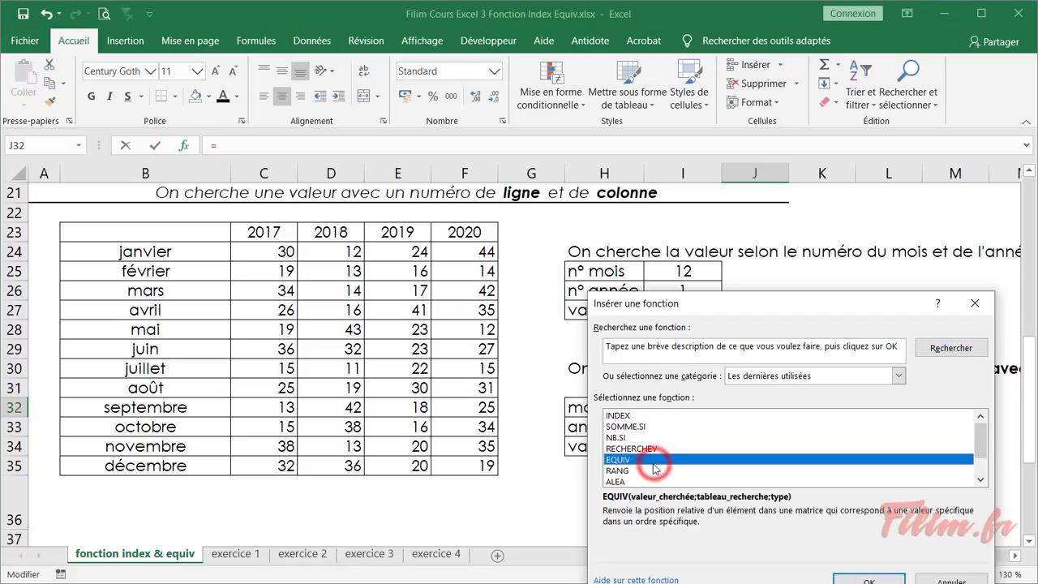
pyautogui.moveTo(714, 339); pyautogui.dragTo(731, 441)
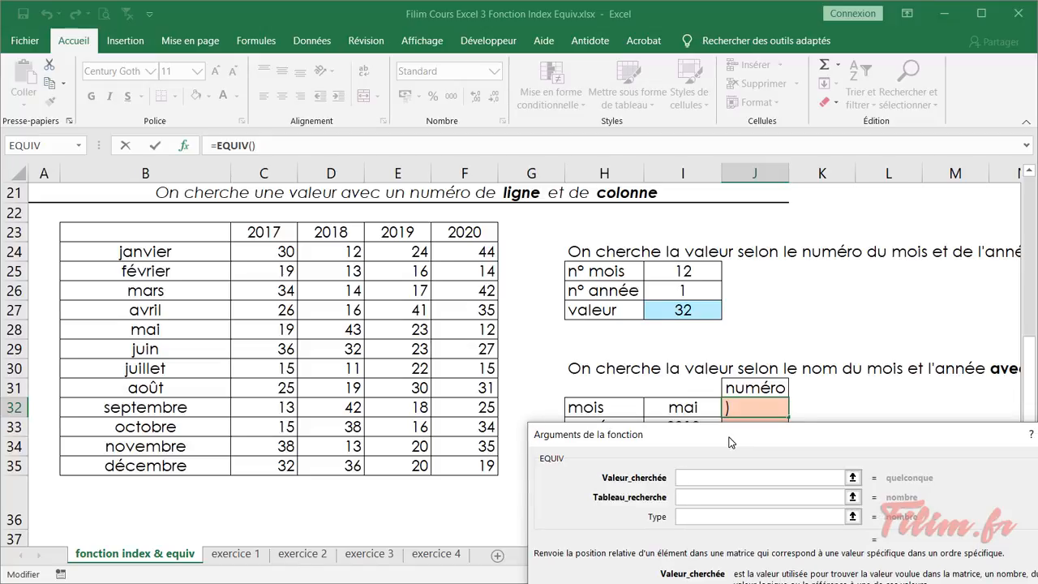
pyautogui.click(702, 474)
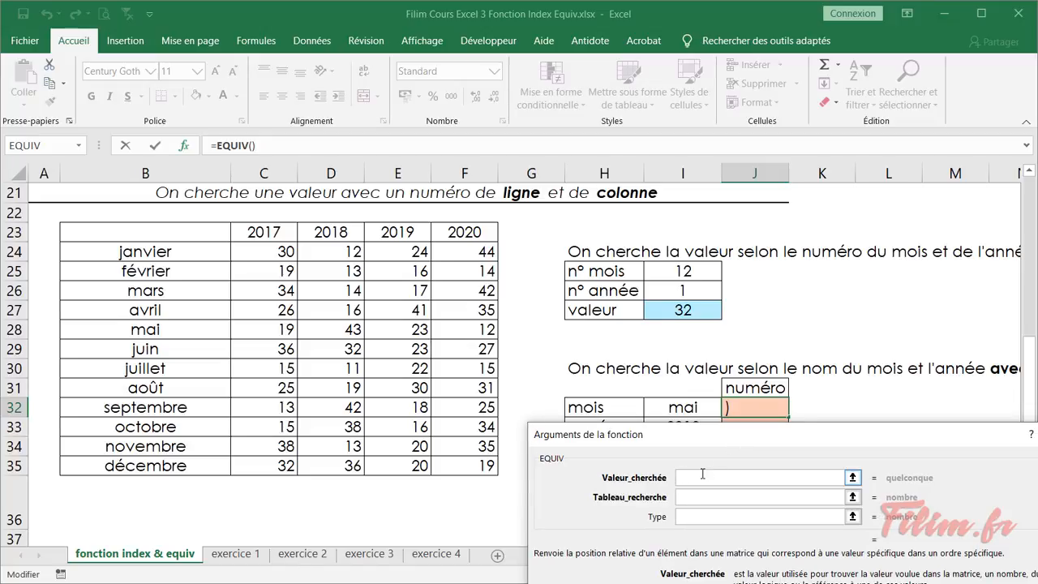
pyautogui.click(697, 407)
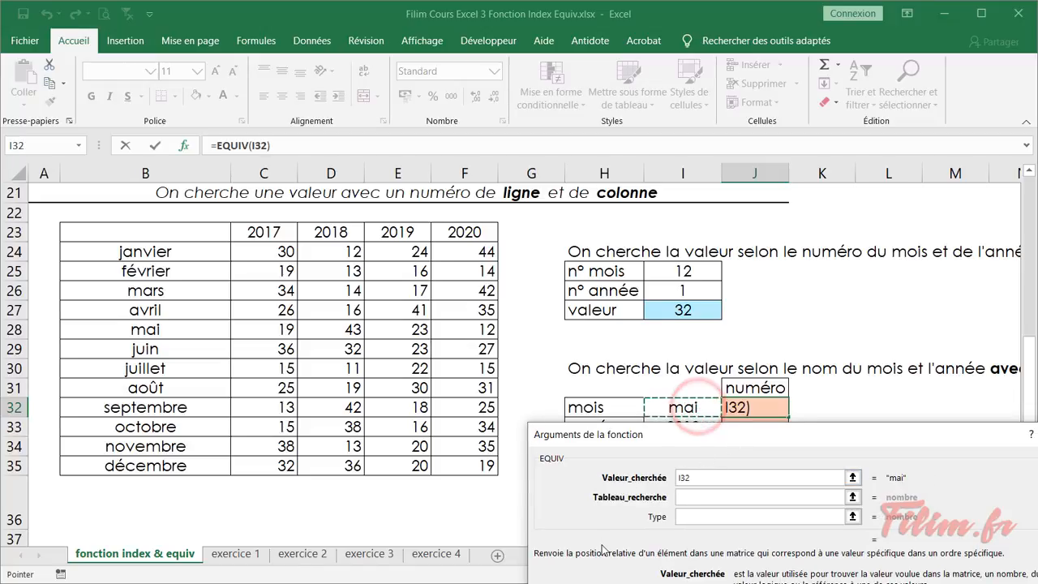
# Complete J32's EQUIV formula with Tableau_recherche B24:B35 and Type 0 for an exact match.
pyautogui.click(694, 498)
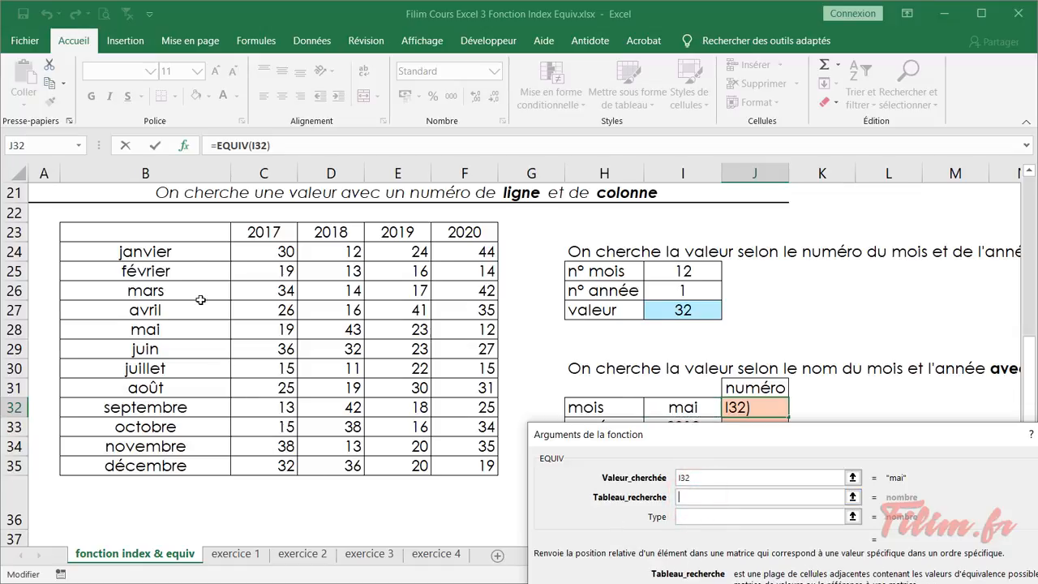
pyautogui.click(187, 252)
pyautogui.moveTo(187, 252); pyautogui.dragTo(208, 463)
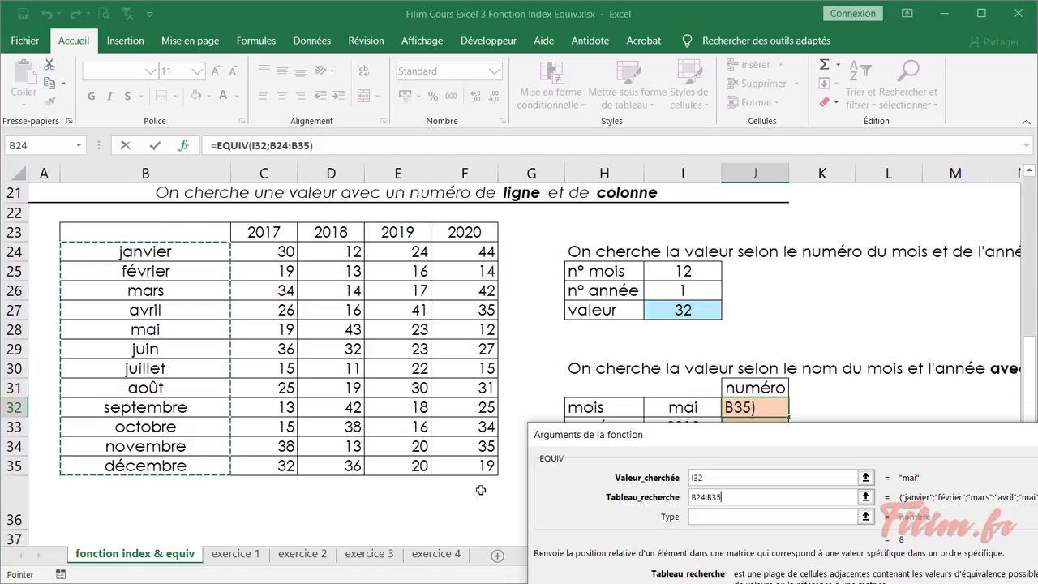
pyautogui.click(712, 516)
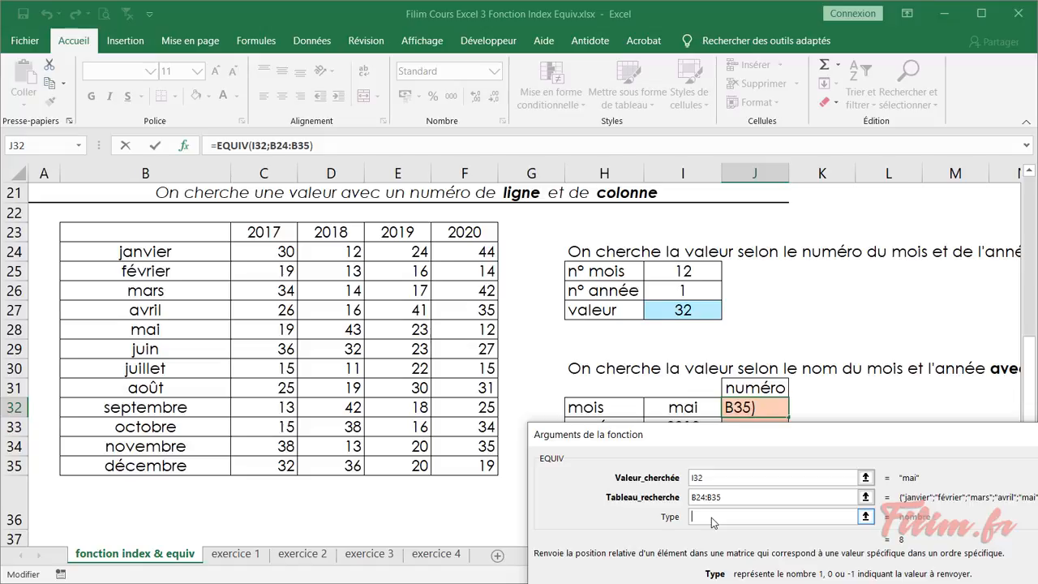
pyautogui.write('0')
pyautogui.press('BackSpace')
pyautogui.write('0')
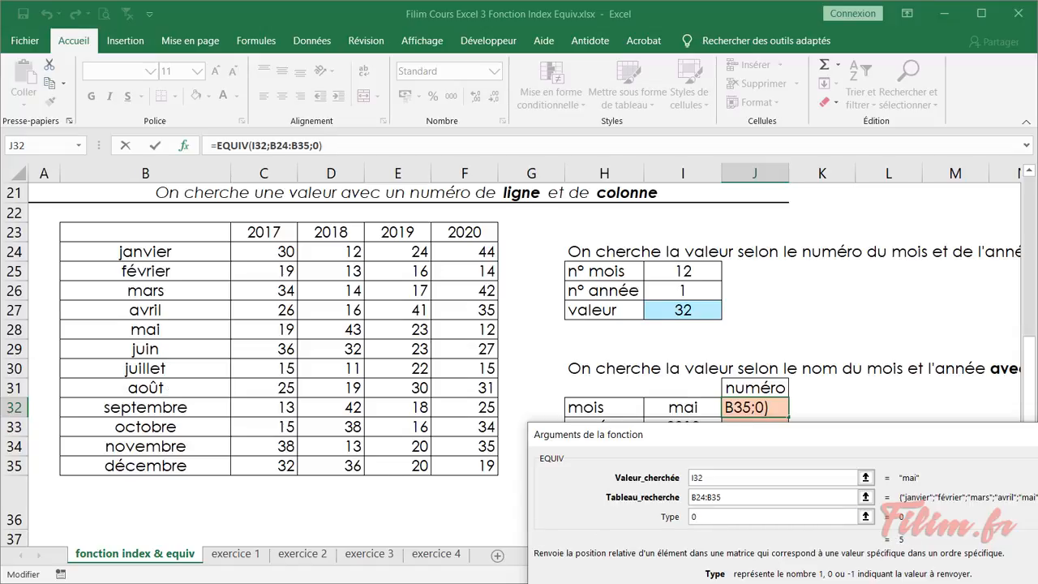
pyautogui.press('Return')
# Start an EQUIV function in cell J33 with Valeur_cherchée referring to the year in I33, keeping that cell uncovered.
pyautogui.click(756, 426)
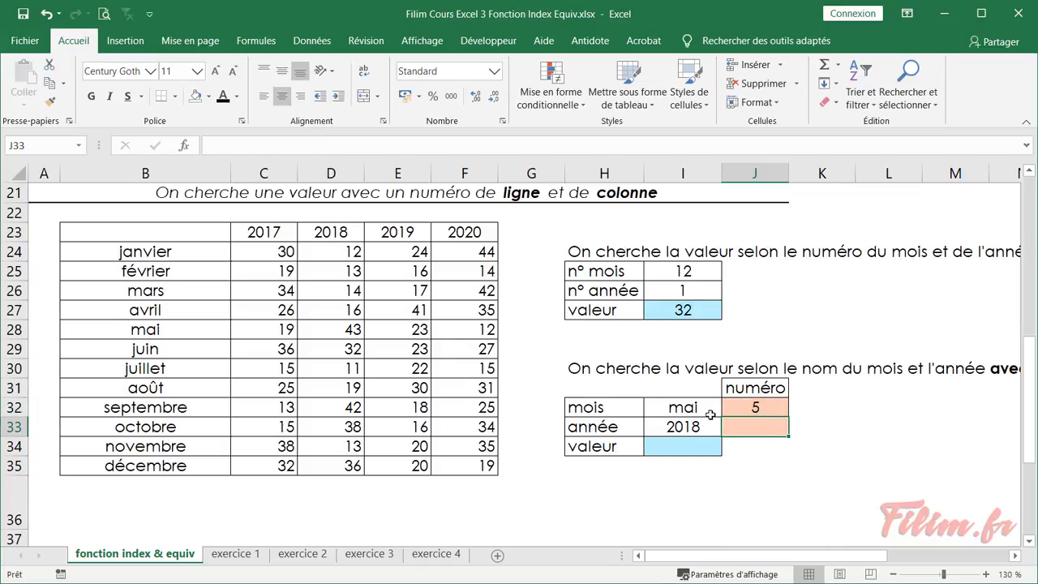
pyautogui.click(184, 146)
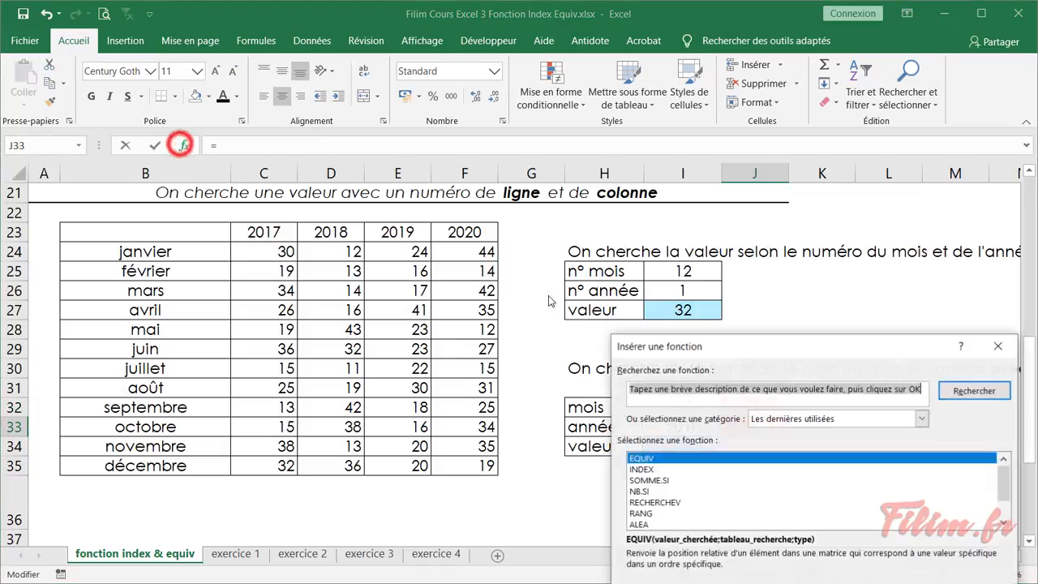
pyautogui.click(728, 460)
pyautogui.doubleClick(728, 460)
pyautogui.moveTo(702, 370); pyautogui.dragTo(703, 454)
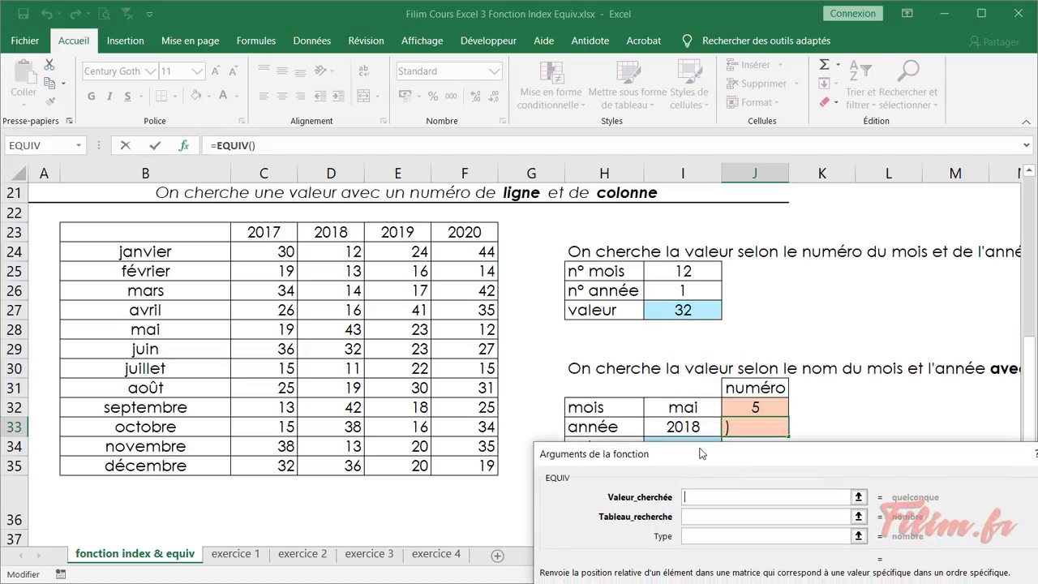
pyautogui.click(693, 427)
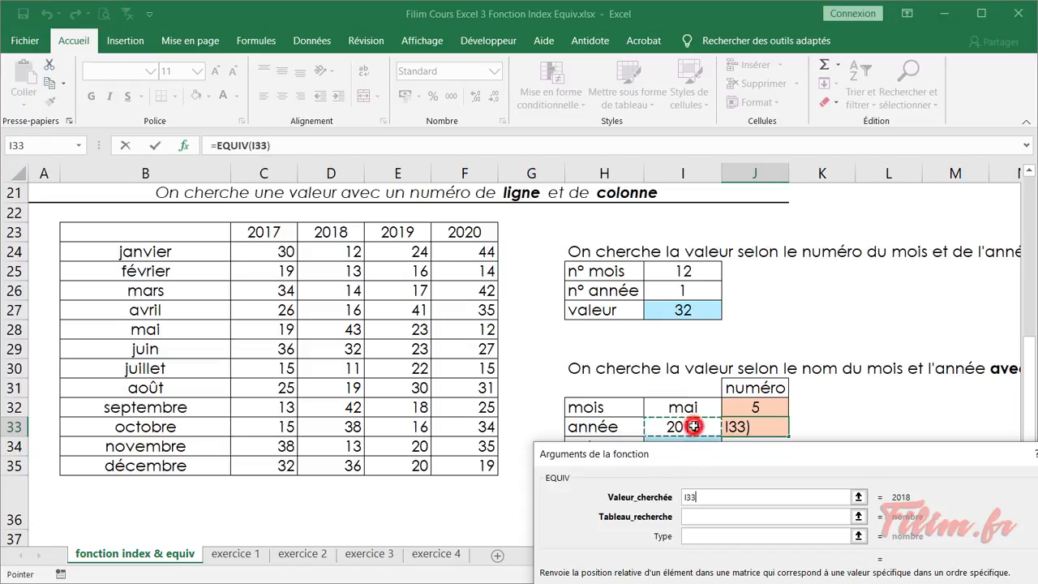
# Complete J33's EQUIV formula with the year headers C23:F23 as Tableau_recherche and Type 0.
pyautogui.click(696, 518)
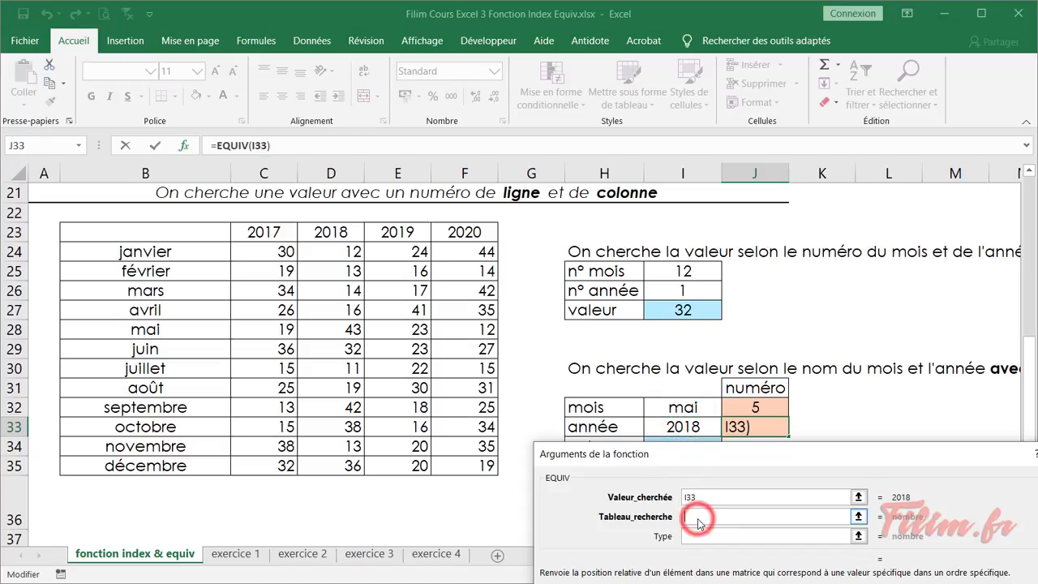
pyautogui.moveTo(259, 234); pyautogui.dragTo(450, 231)
pyautogui.click(716, 538)
pyautogui.click(716, 537)
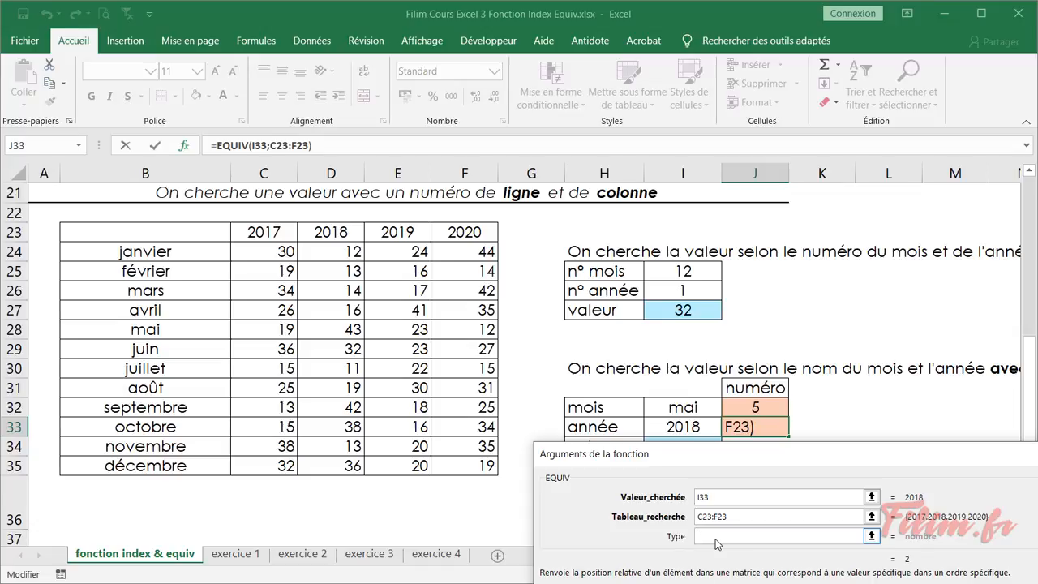
pyautogui.write('0')
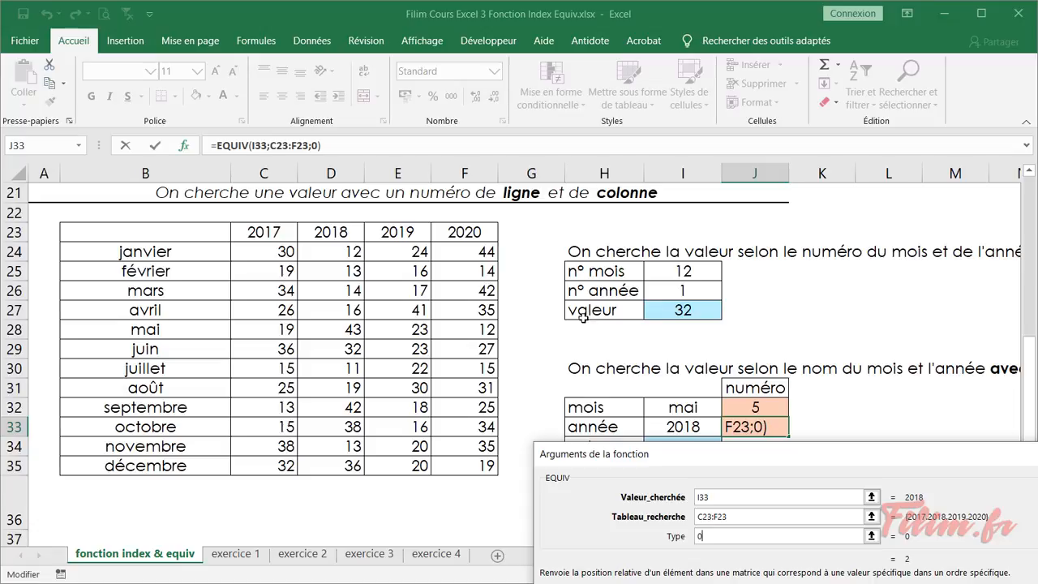
pyautogui.moveTo(702, 462); pyautogui.dragTo(668, 256)
pyautogui.click(946, 463)
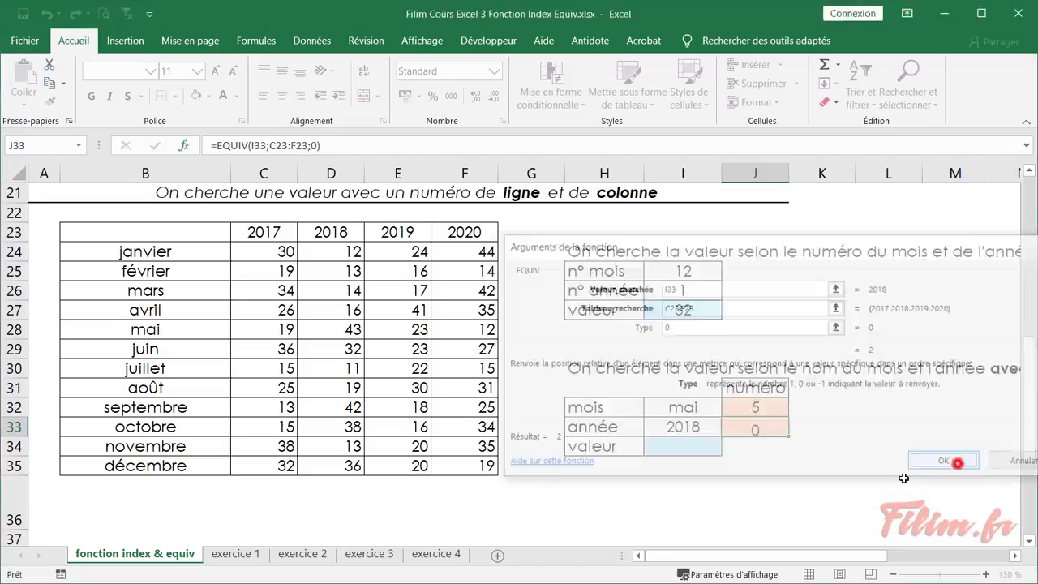
# Start an INDEX function in cell I34 using matrice;no_lig;no_col, with the table values C24:F35 as Matrice.
pyautogui.click(690, 451)
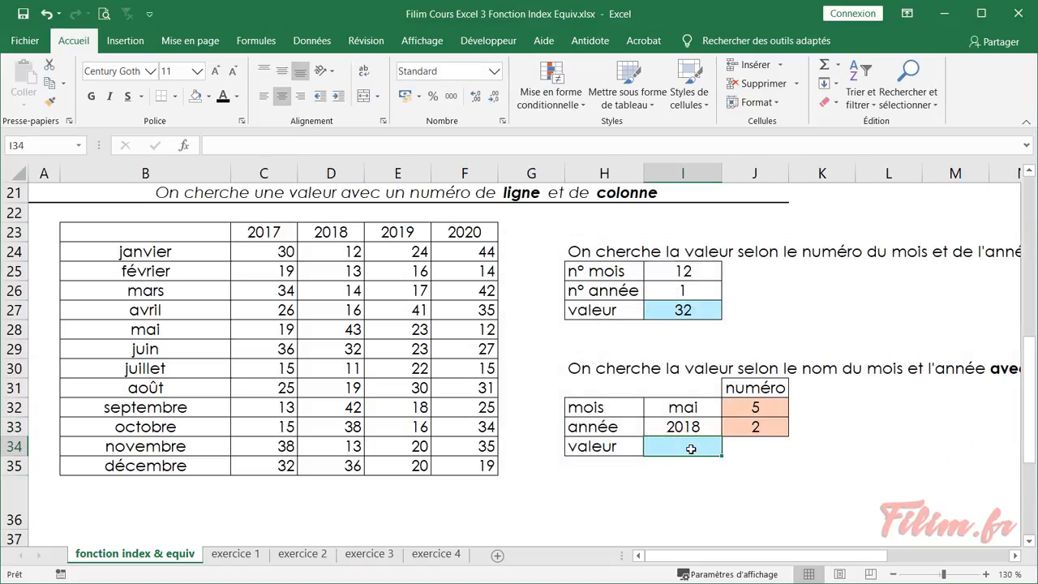
pyautogui.click(186, 146)
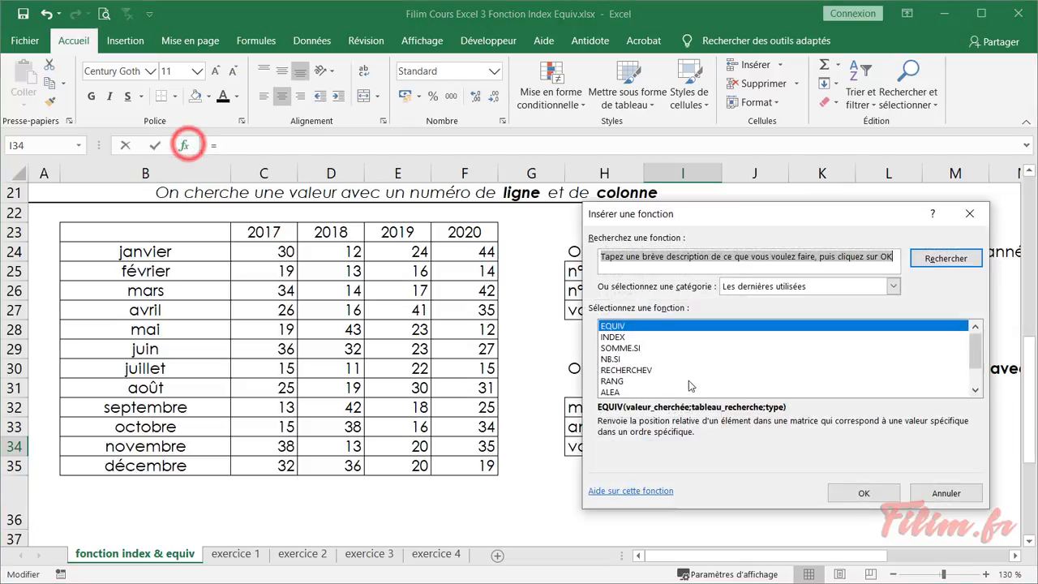
pyautogui.doubleClick(672, 337)
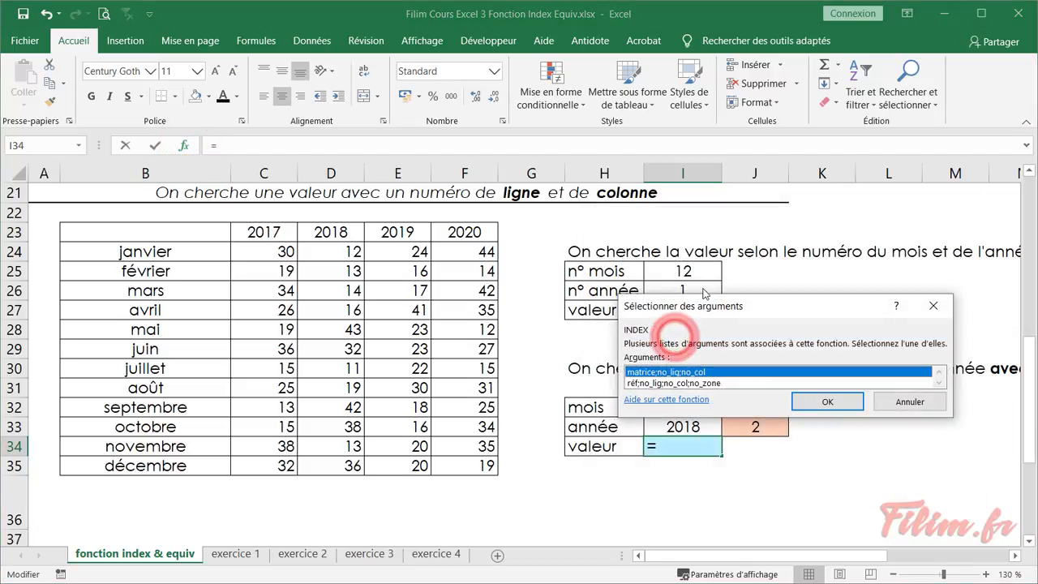
pyautogui.click(827, 401)
pyautogui.moveTo(746, 250); pyautogui.dragTo(769, 458)
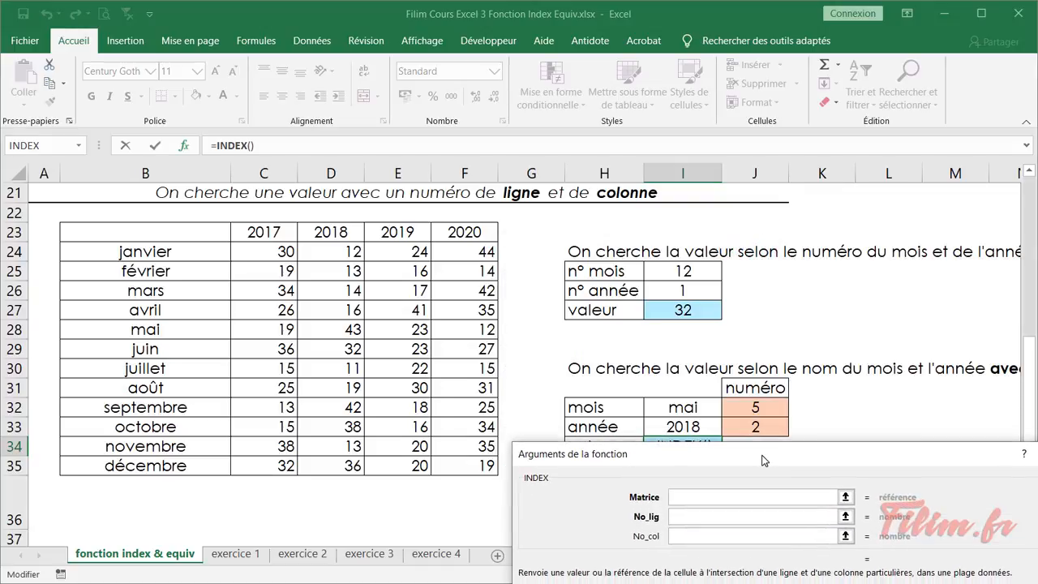
pyautogui.moveTo(264, 246); pyautogui.dragTo(480, 465)
# Complete I34's INDEX formula with J32 as No_lig and J33 as No_col.
pyautogui.click(702, 516)
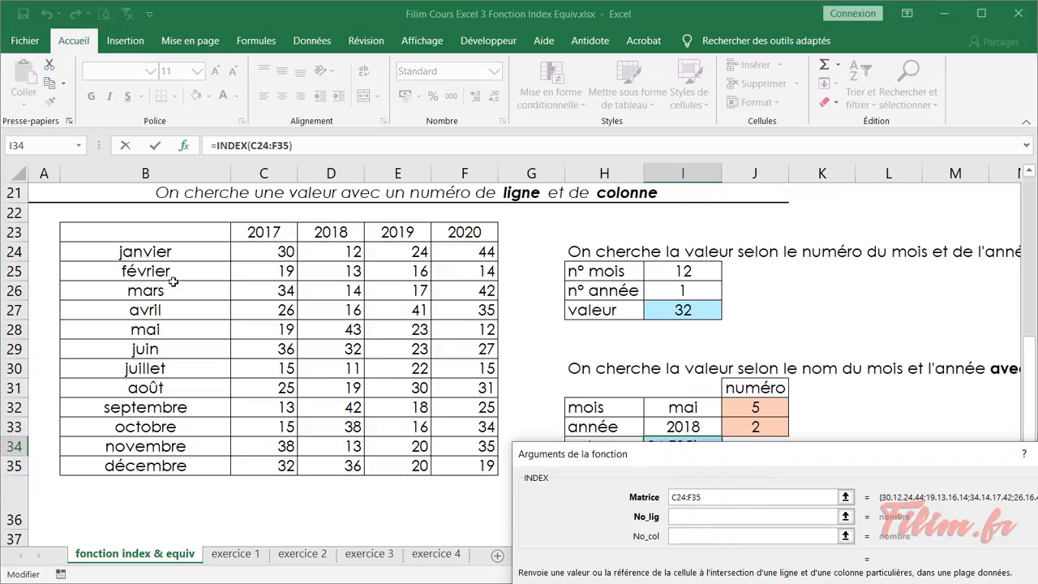
pyautogui.click(756, 416)
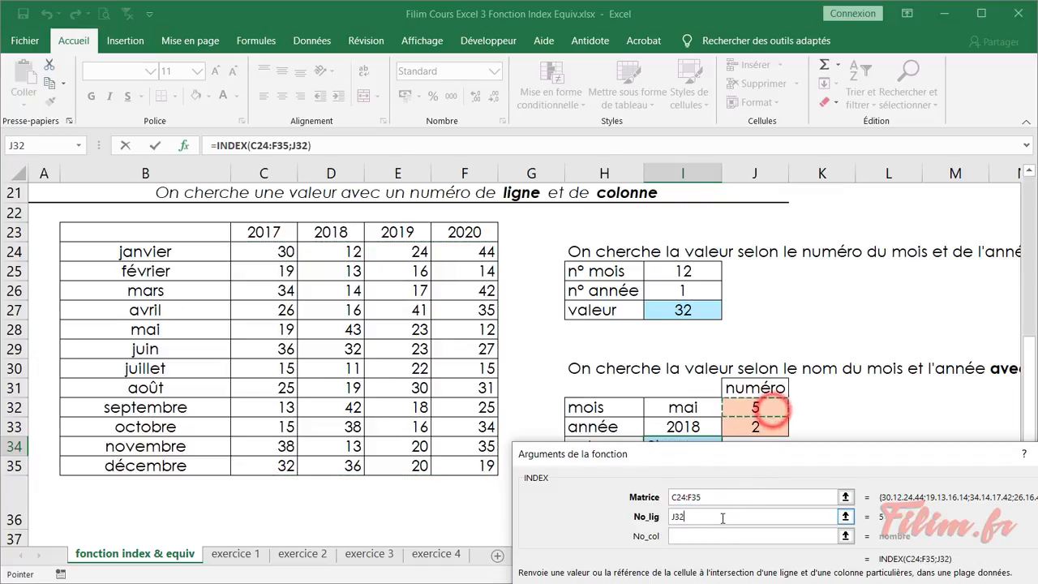
pyautogui.click(697, 537)
pyautogui.click(775, 428)
pyautogui.moveTo(767, 452); pyautogui.dragTo(732, 322)
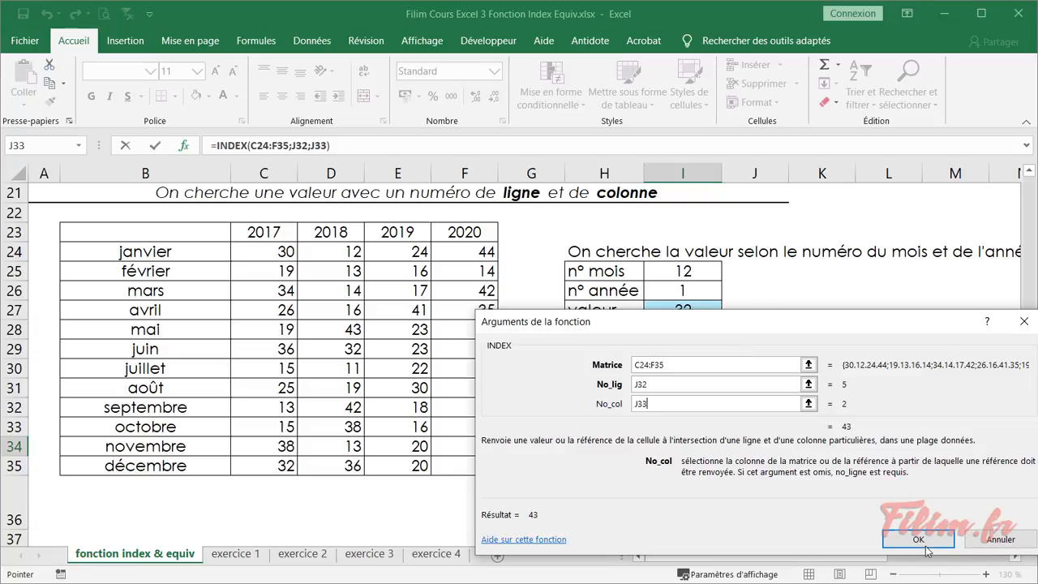
pyautogui.moveTo(813, 516); pyautogui.dragTo(797, 482)
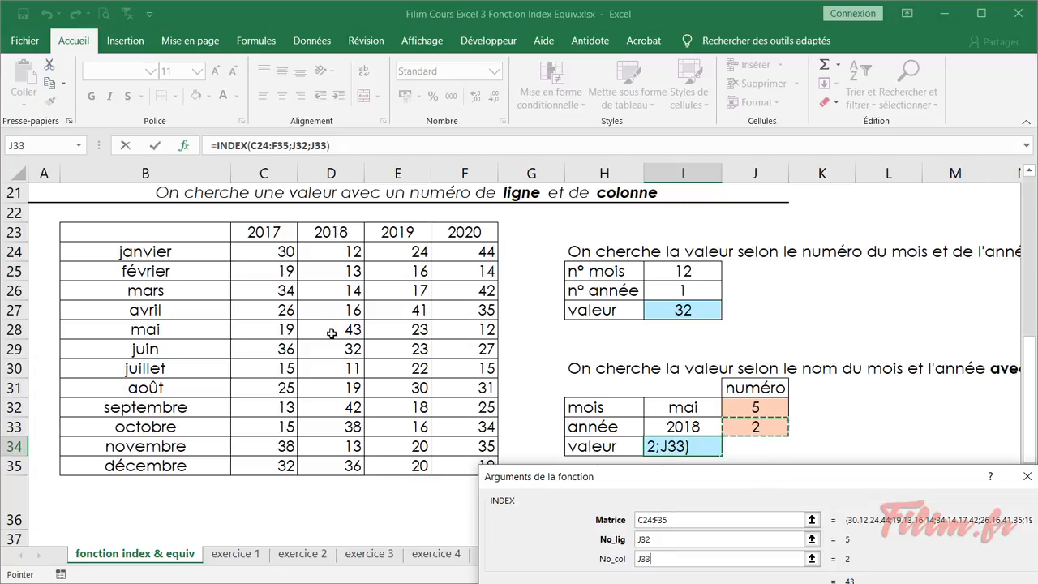
pyautogui.moveTo(601, 476); pyautogui.dragTo(561, 297)
pyautogui.click(881, 512)
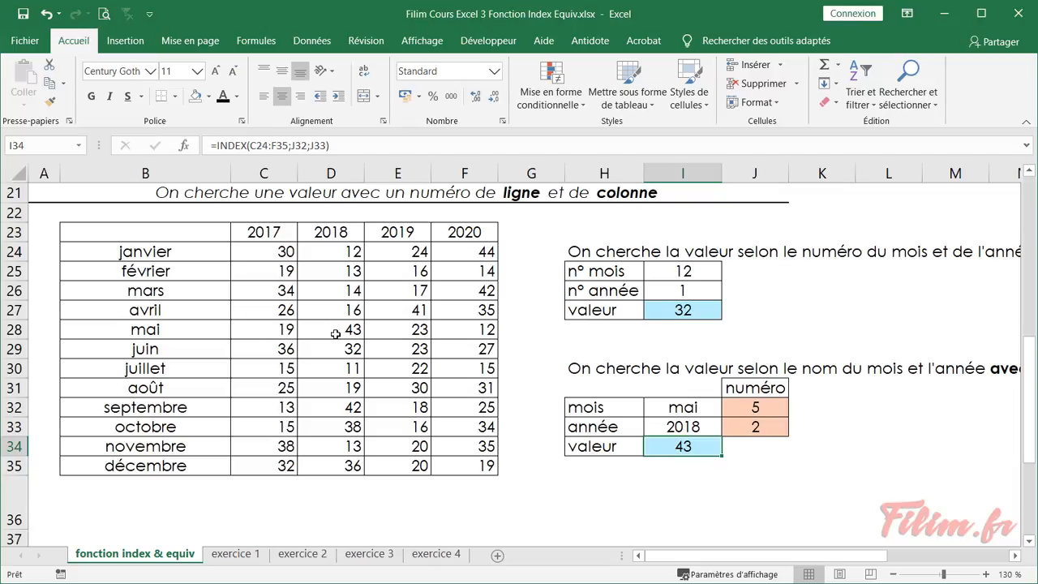
# Test the INDEX and EQUIV lookup by setting the year in I33 to 2017 and the month in I32 to juin.
pyautogui.click(253, 330)
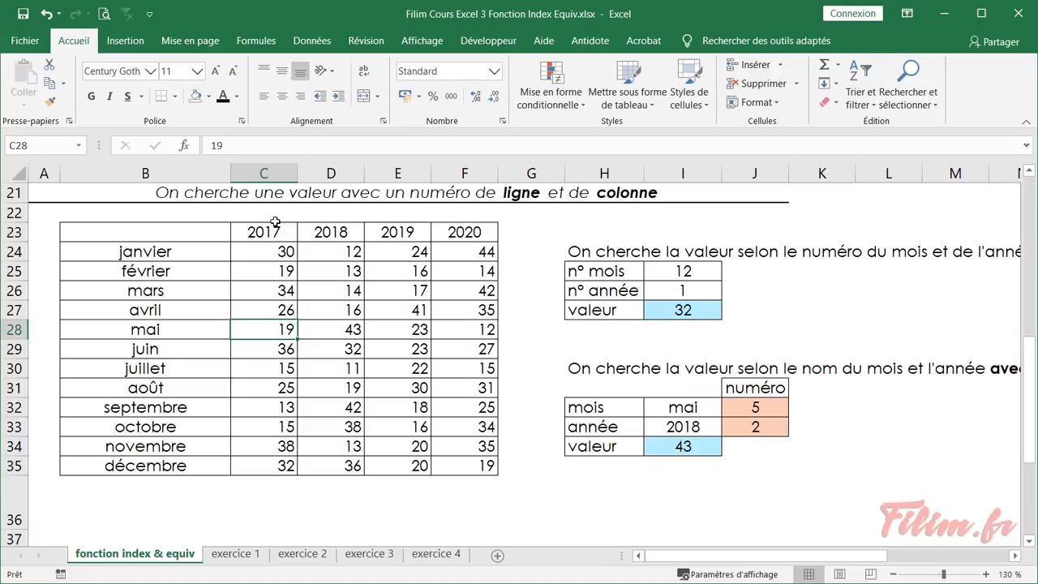
pyautogui.click(702, 426)
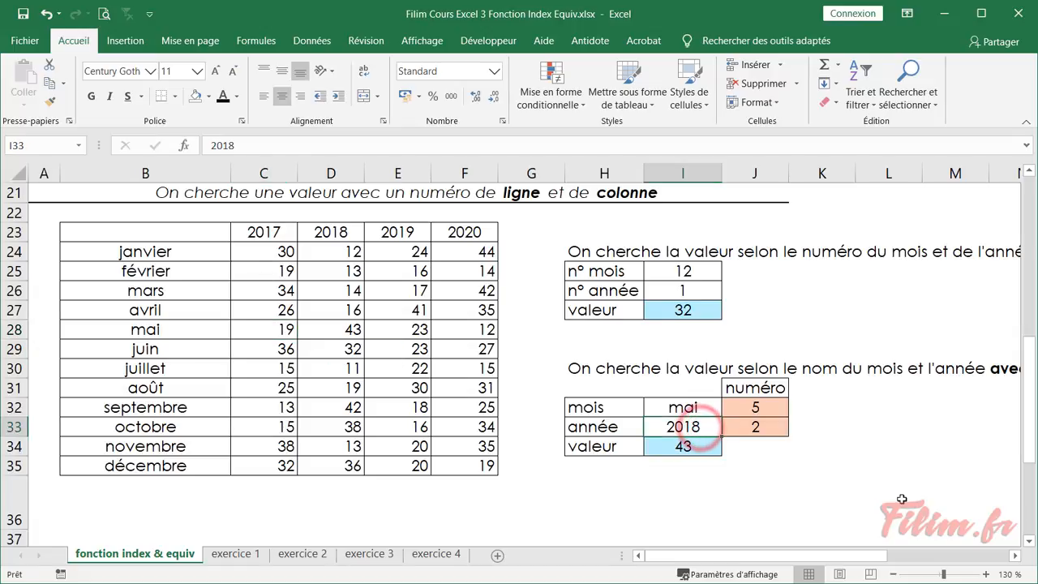
pyautogui.write('2017')
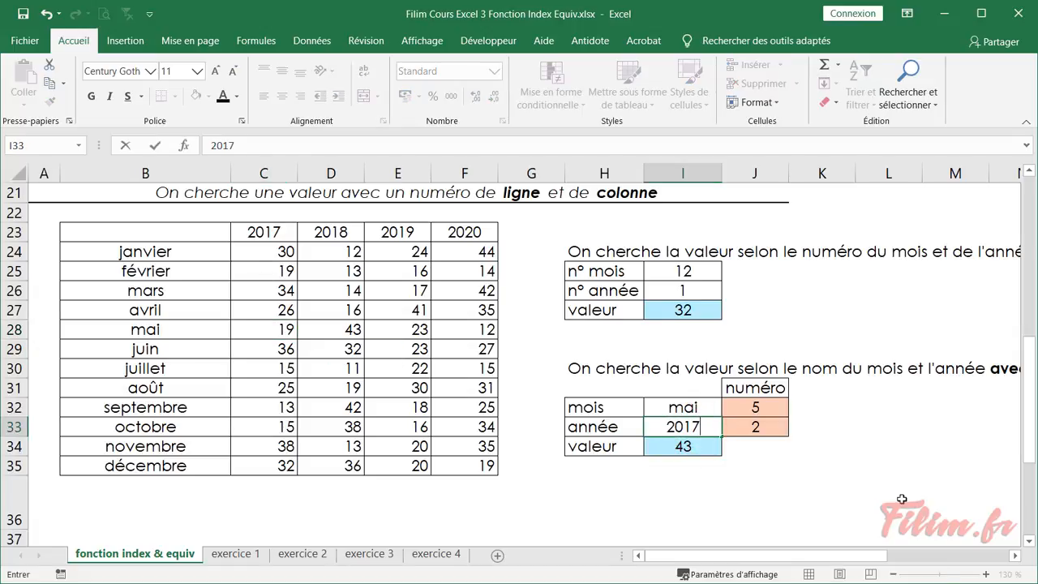
pyautogui.press('Return')
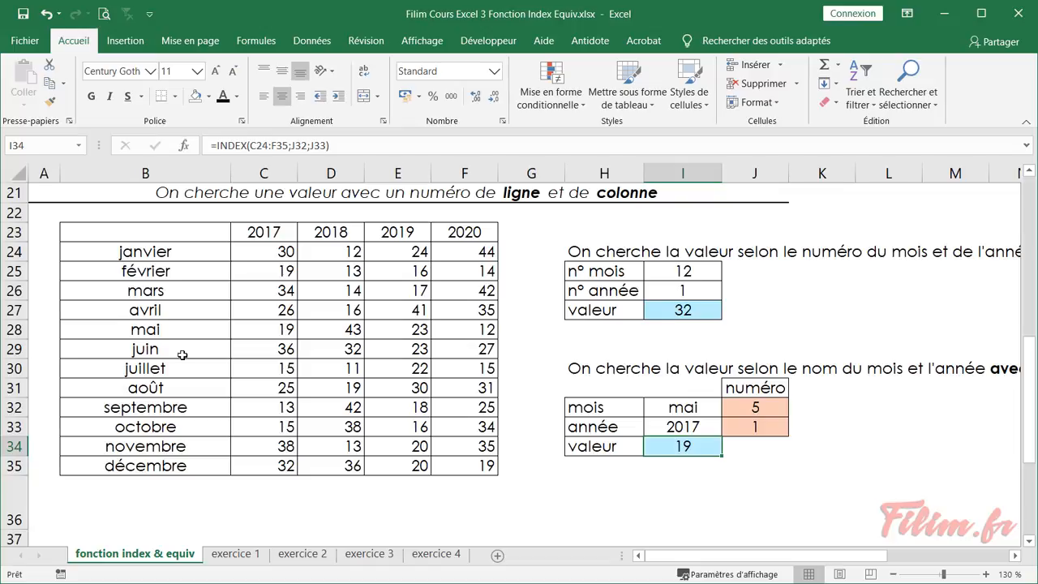
pyautogui.click(694, 407)
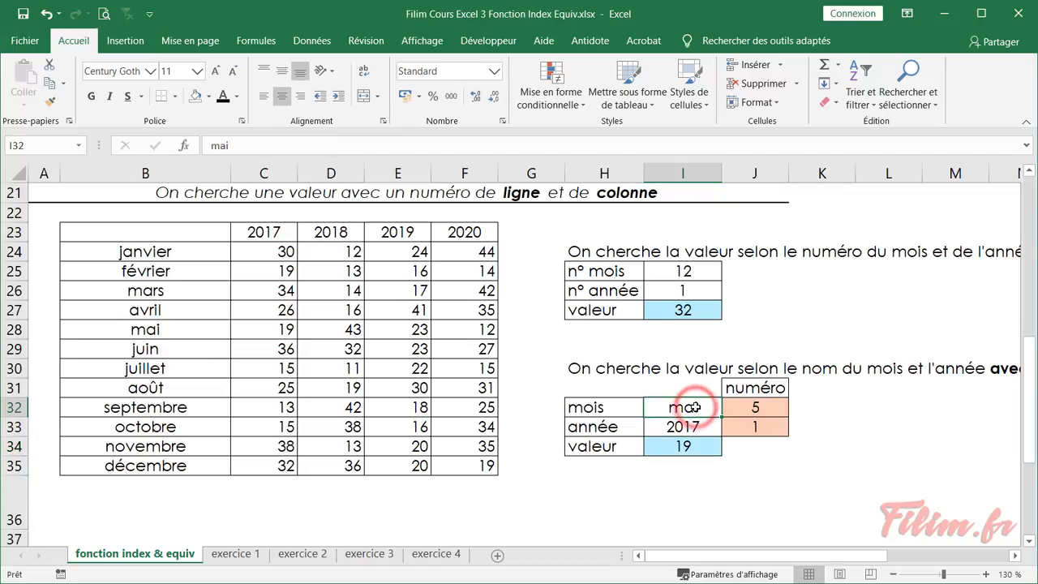
pyautogui.write('juin')
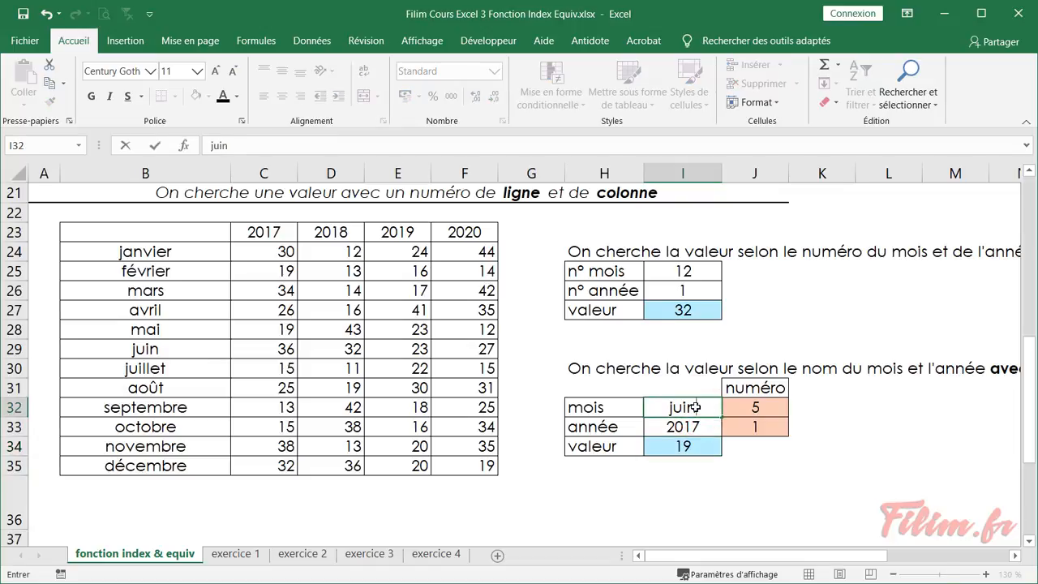
pyautogui.press('Return')
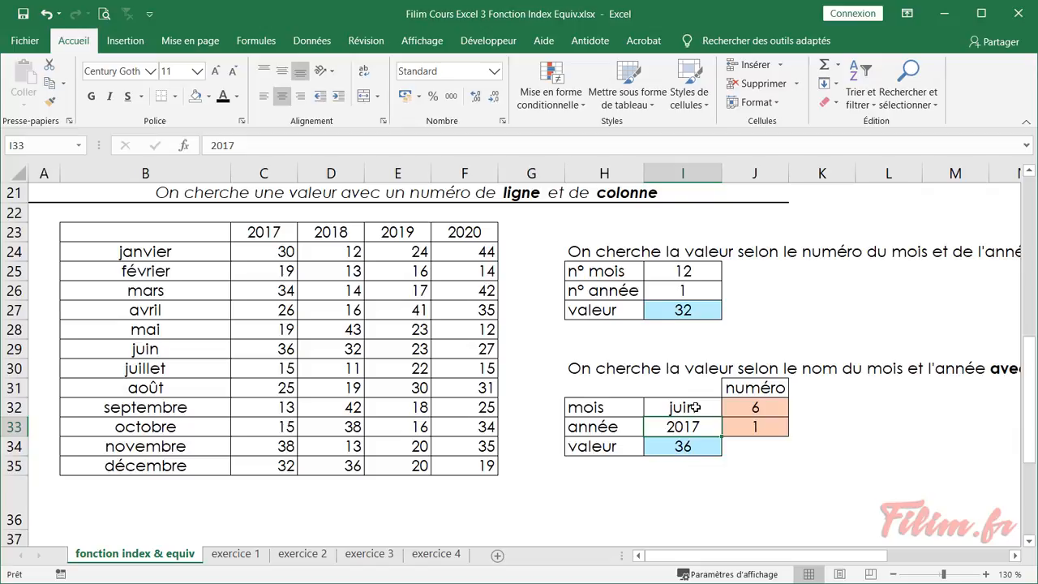
pyautogui.click(695, 407)
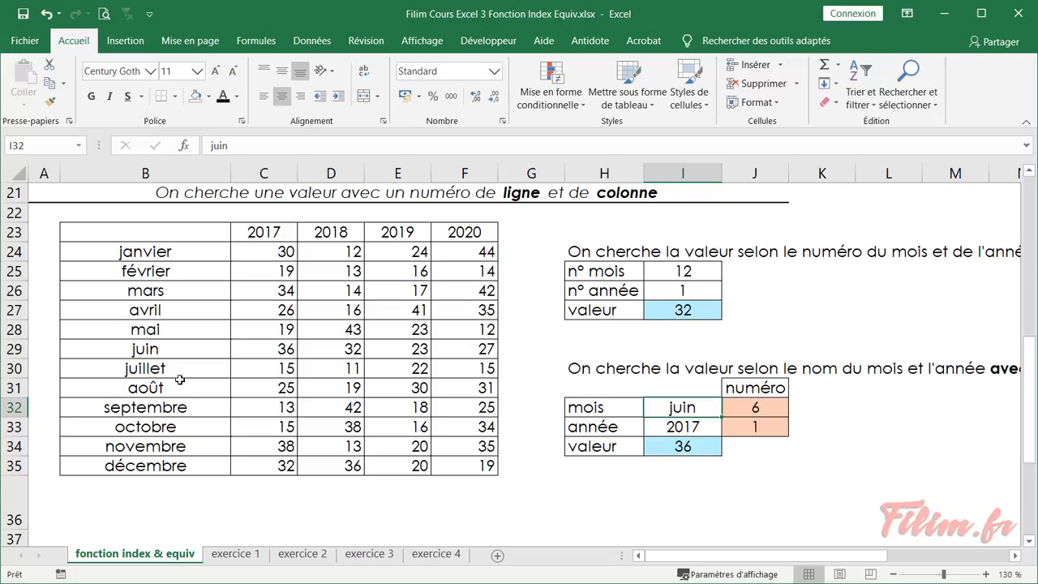
pyautogui.scroll(-4, 204, 389)
pyautogui.scroll(4, 204, 390)
pyautogui.click(381, 356)
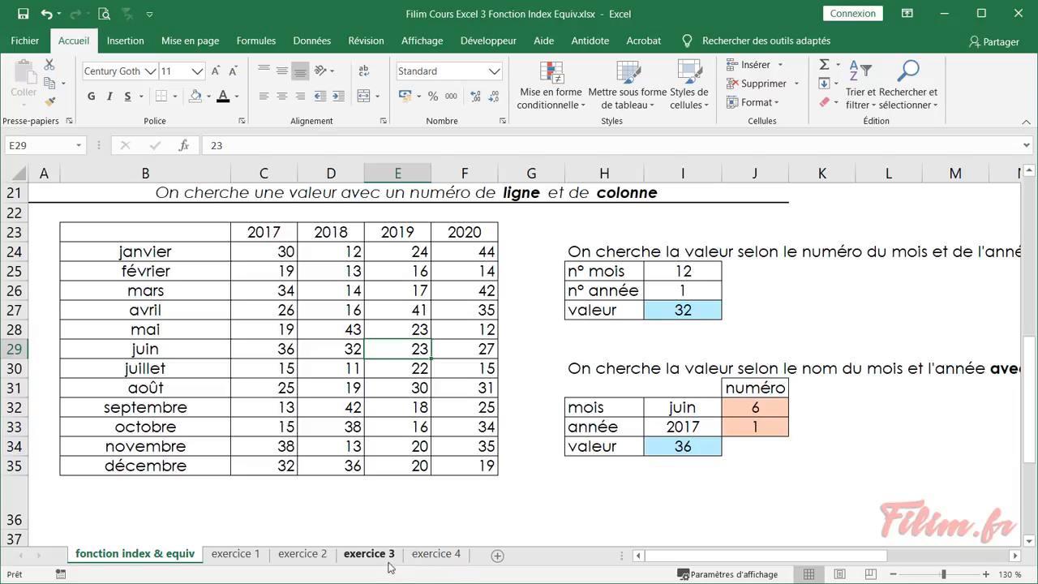
# Open the exercice 1 sheet at a larger zoom and autofit column B to the reception room names.
pyautogui.click(217, 553)
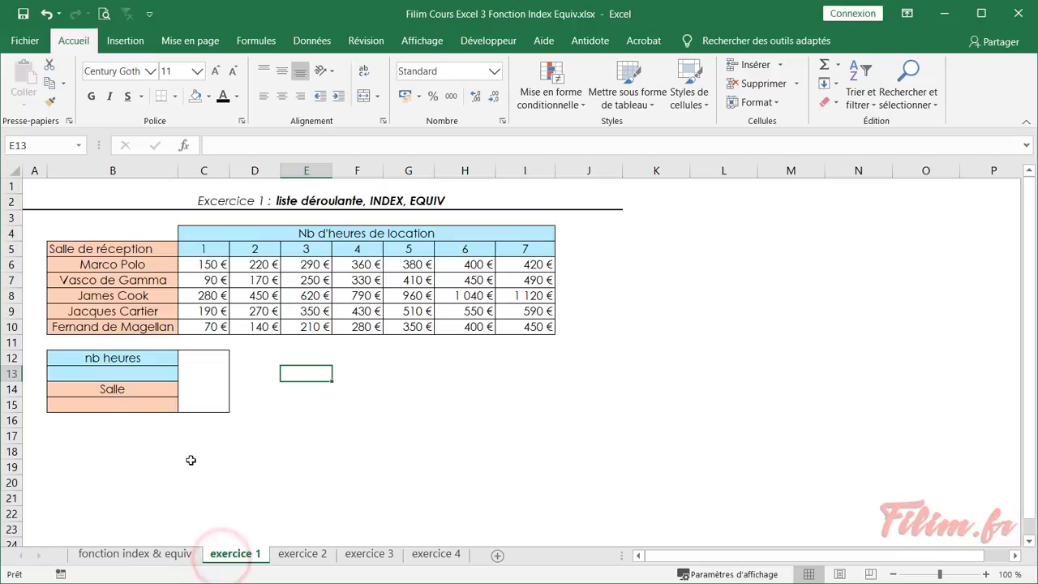
pyautogui.scroll(2, 198, 460)
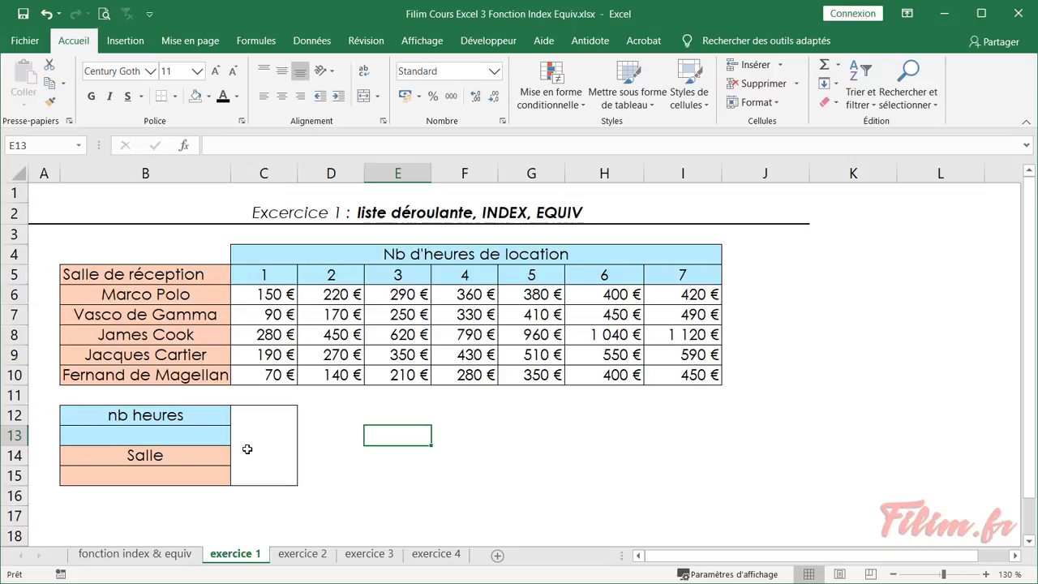
pyautogui.moveTo(197, 295); pyautogui.dragTo(203, 376)
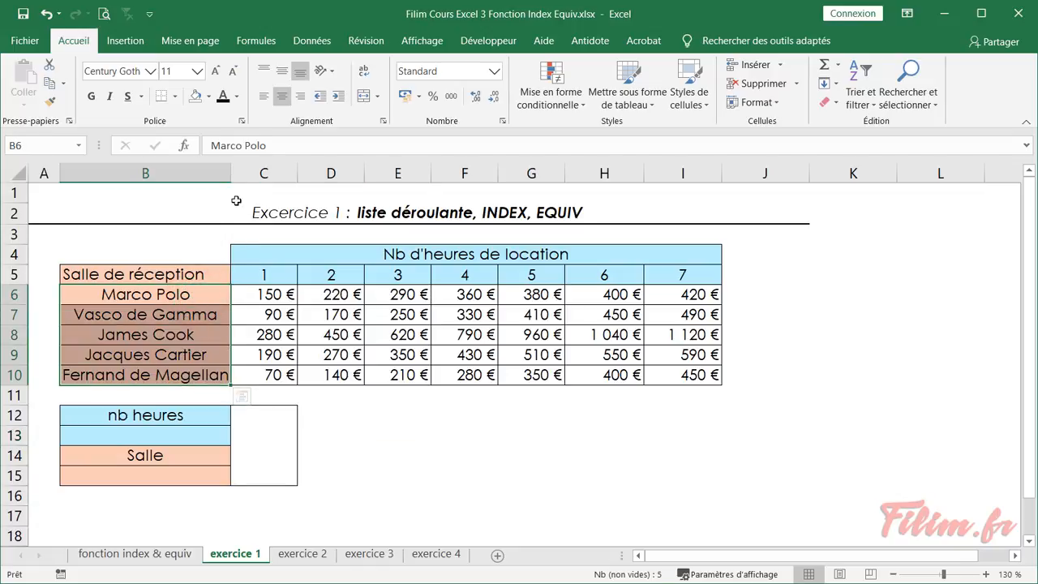
pyautogui.doubleClick(229, 173)
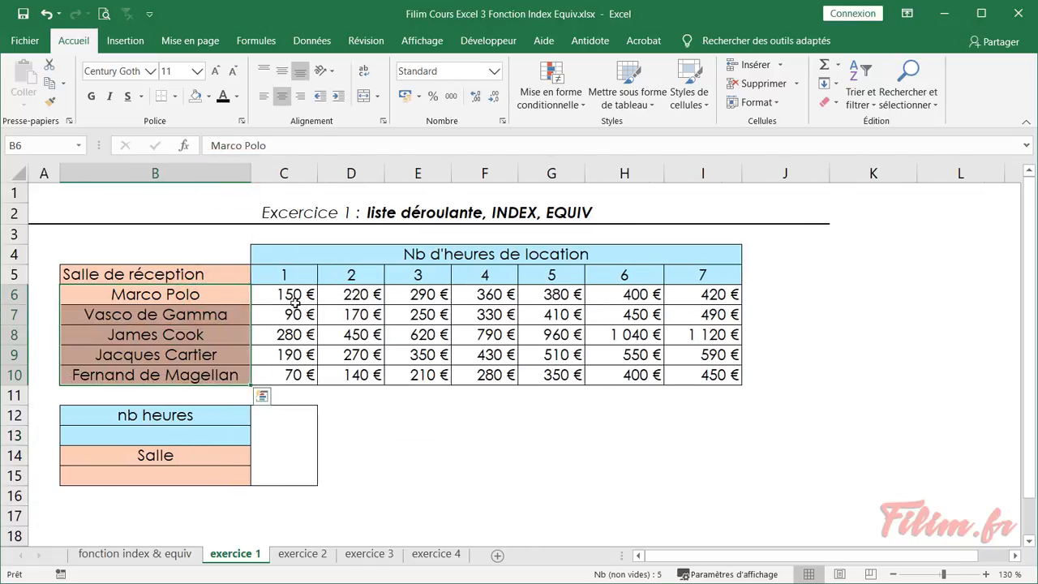
# Examine the rental hour headers in C5:I5 and the room prices in C6:I10.
pyautogui.moveTo(283, 274); pyautogui.dragTo(702, 274)
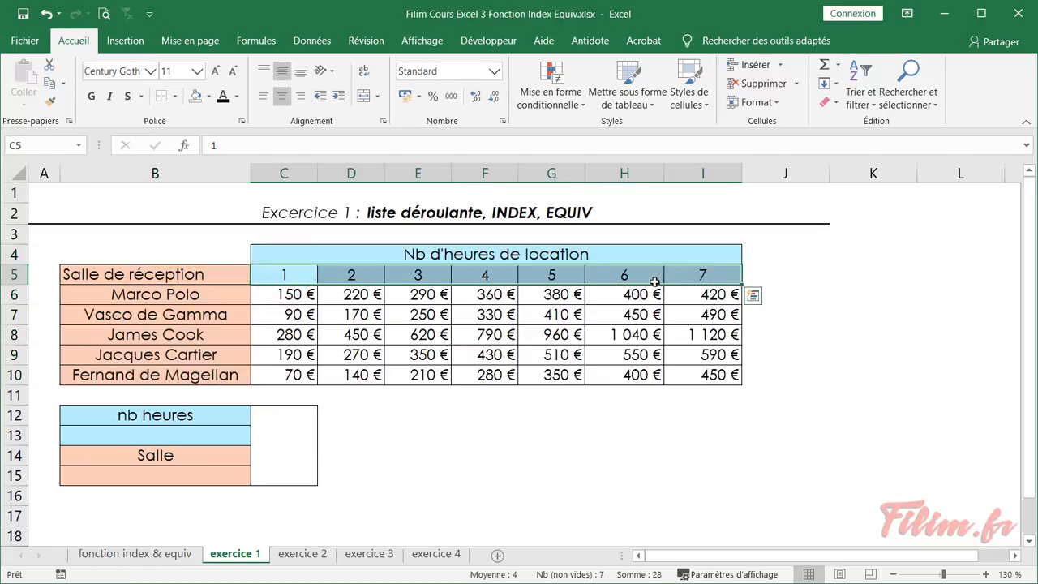
pyautogui.click(412, 294)
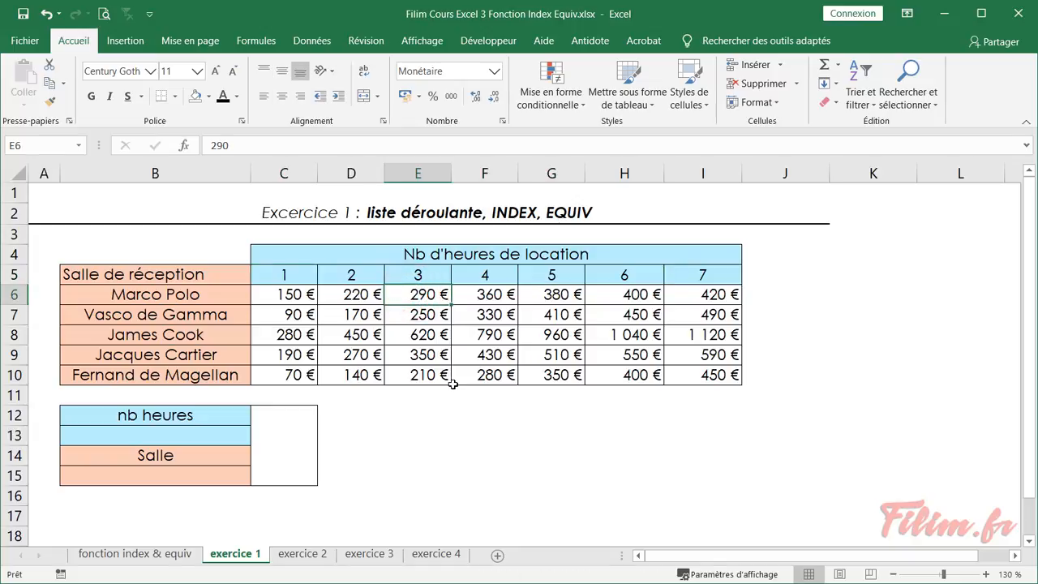
pyautogui.click(494, 299)
pyautogui.click(560, 296)
pyautogui.click(636, 295)
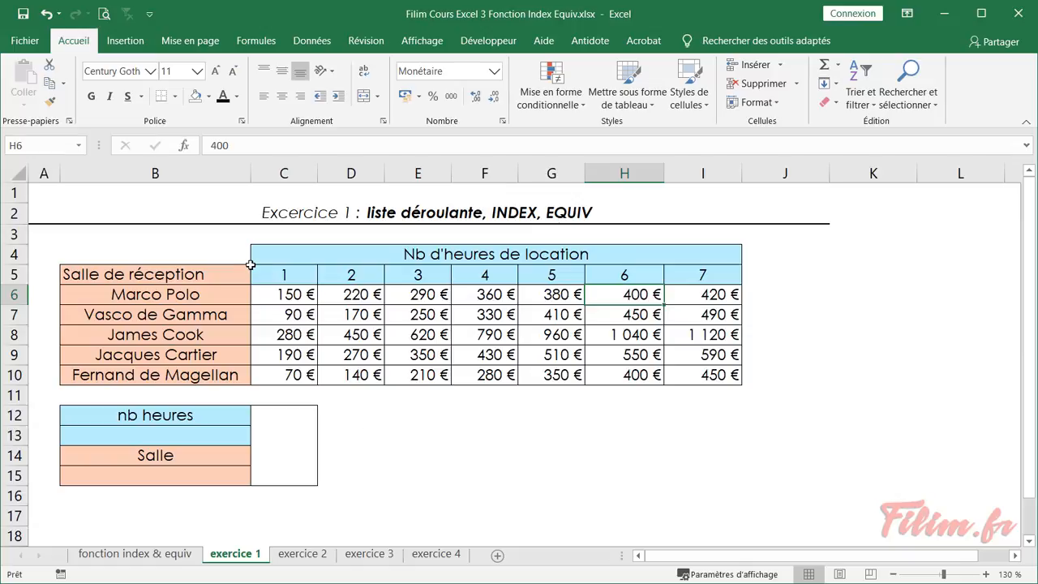
pyautogui.moveTo(264, 294); pyautogui.dragTo(690, 374)
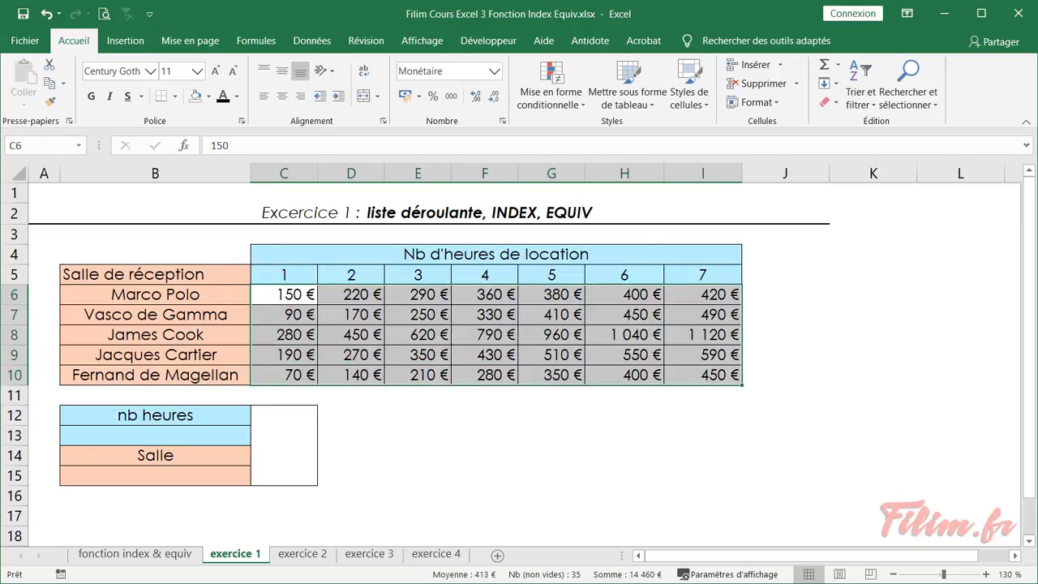
# Enter 5 as the number of hours in cell B13.
pyautogui.click(216, 436)
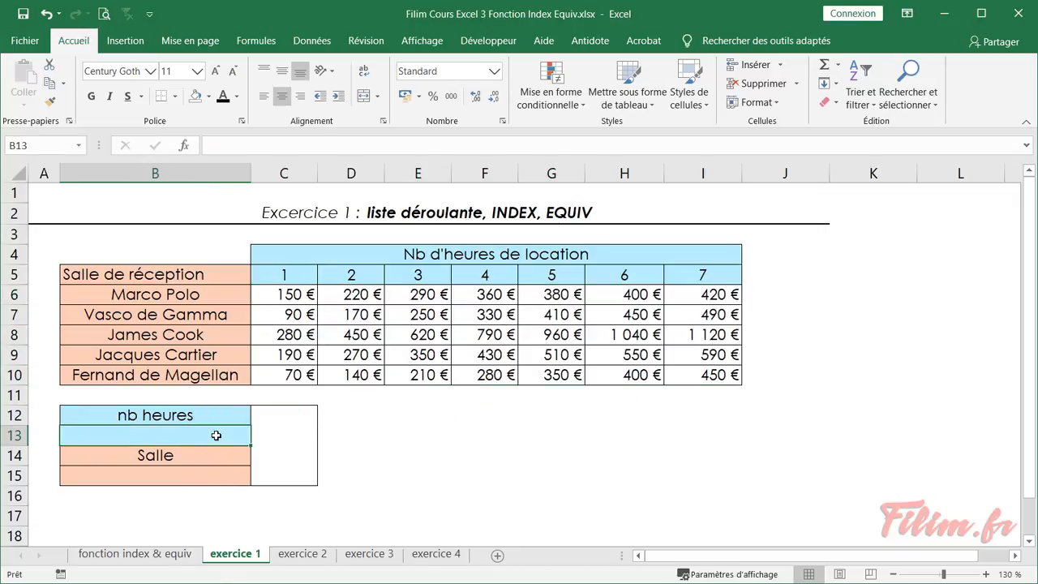
pyautogui.write('5')
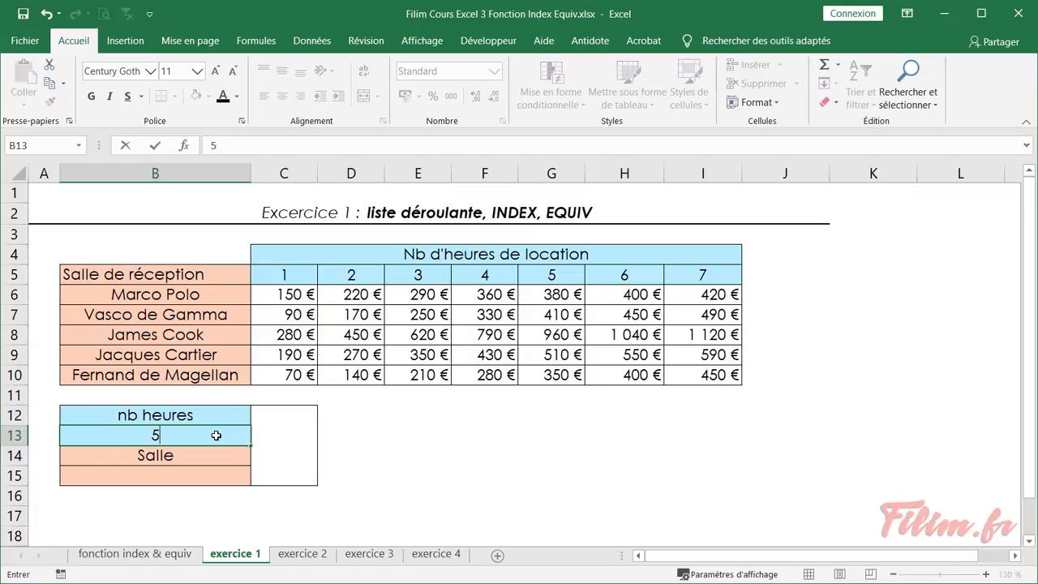
pyautogui.press('Return')
pyautogui.press('Return')
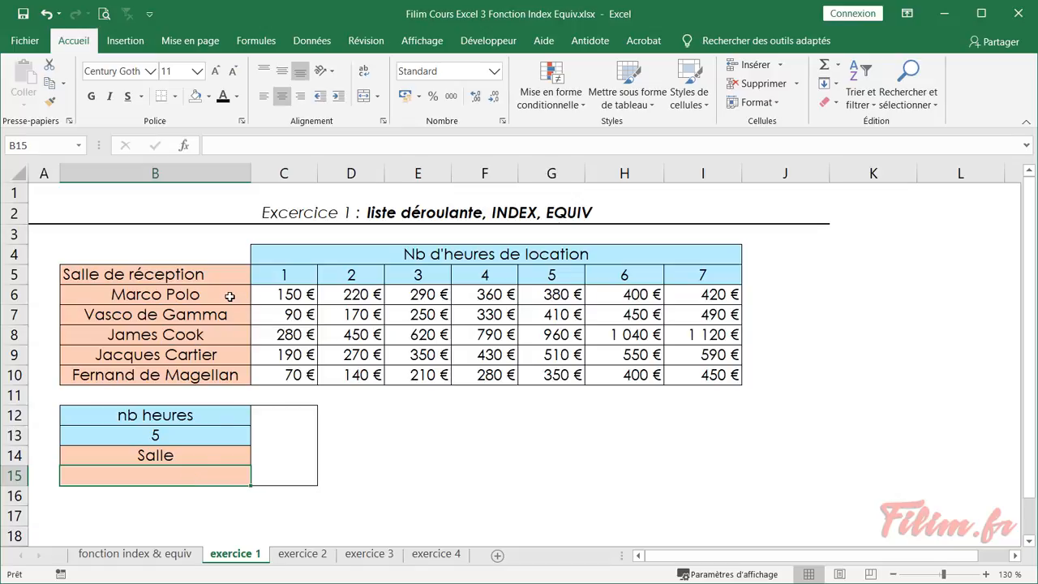
# Add a drop-down list to the Salle cell B15 through data validation, allowing Liste with the room names B6:B10 as Source.
pyautogui.click(192, 475)
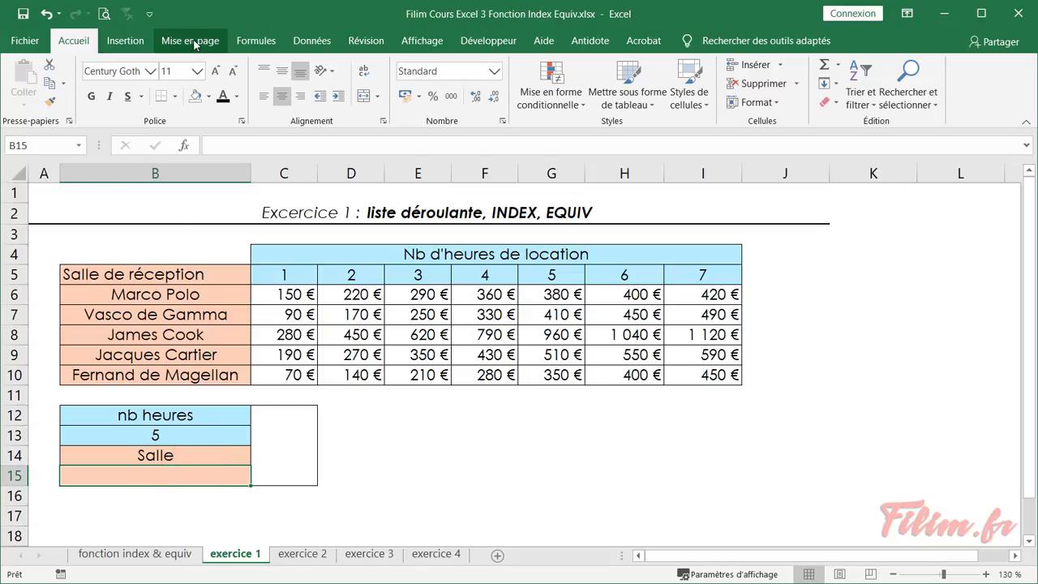
pyautogui.click(309, 43)
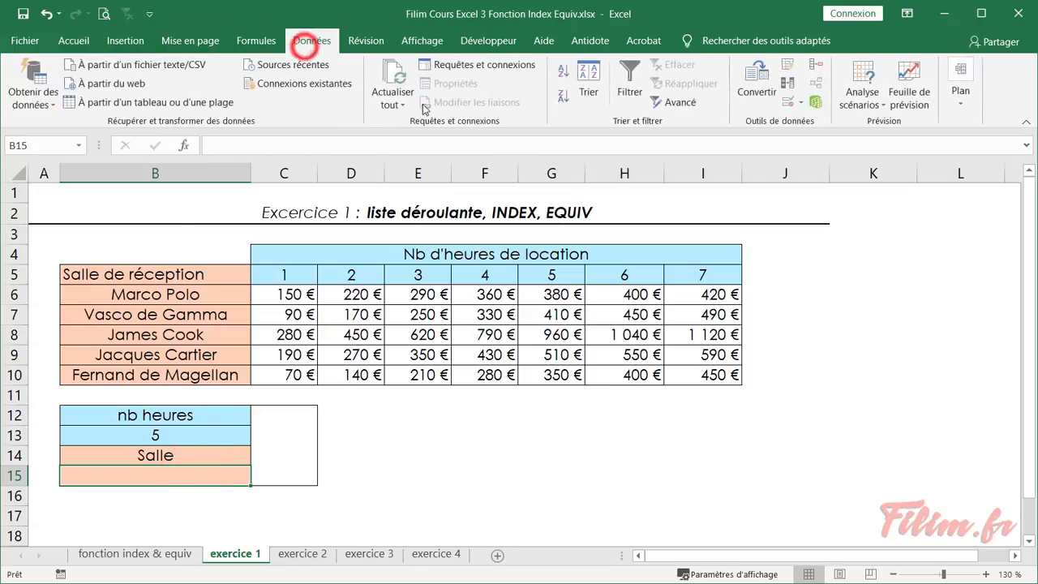
pyautogui.click(793, 101)
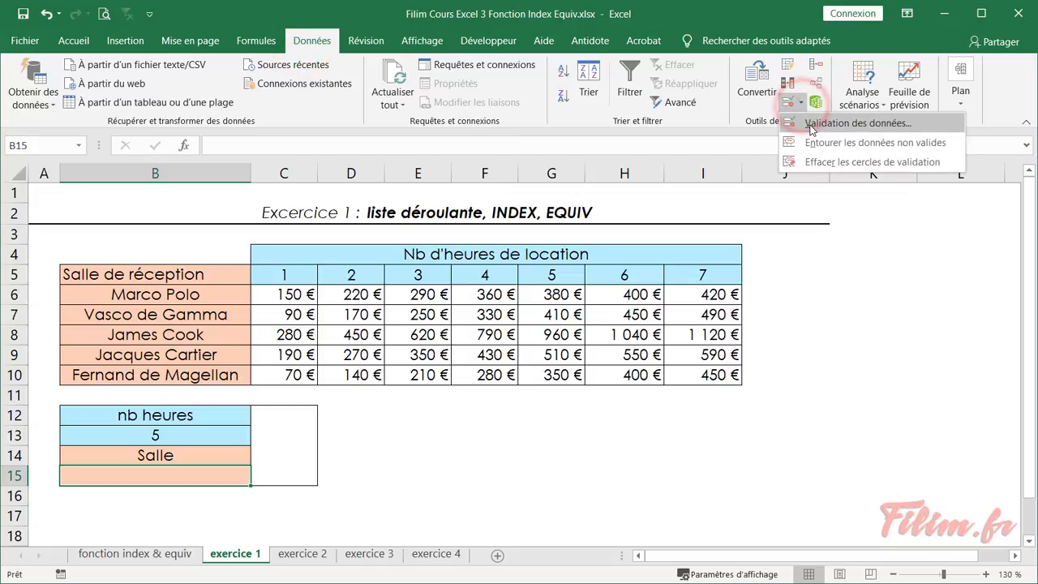
pyautogui.click(810, 125)
pyautogui.click(636, 368)
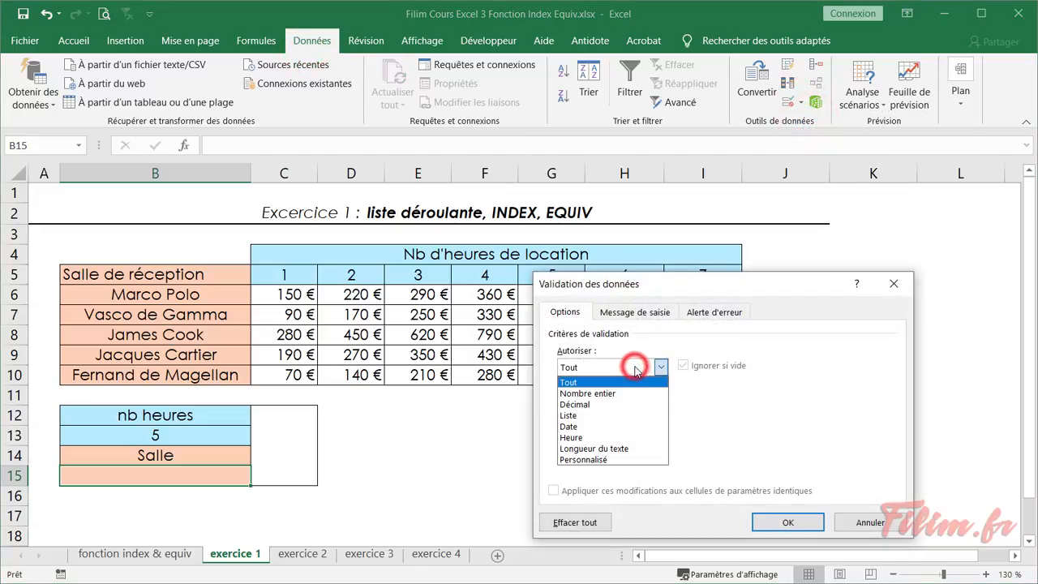
pyautogui.click(580, 414)
pyautogui.click(670, 438)
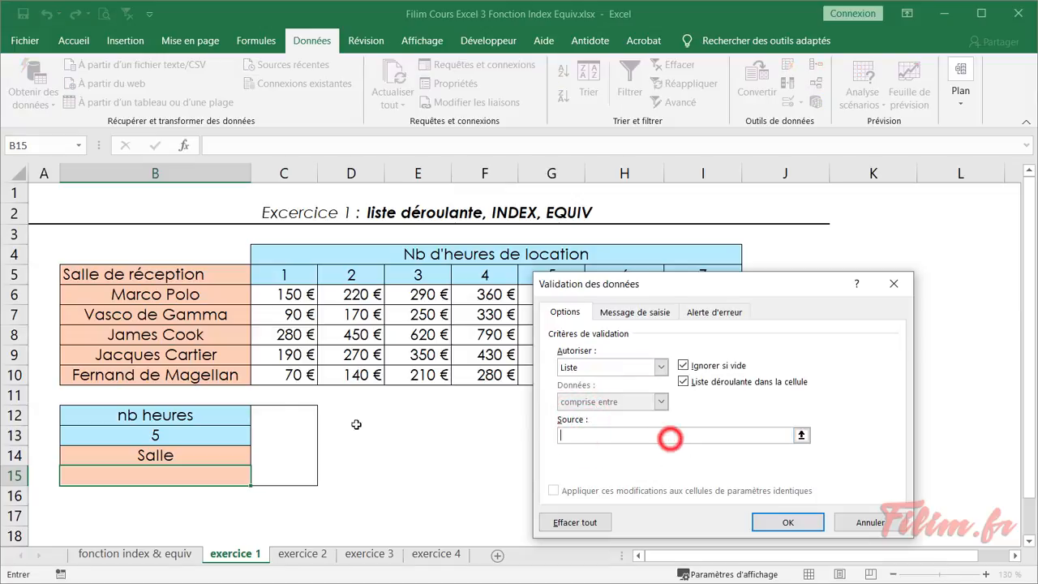
pyautogui.moveTo(205, 301); pyautogui.dragTo(186, 377)
pyautogui.click(783, 520)
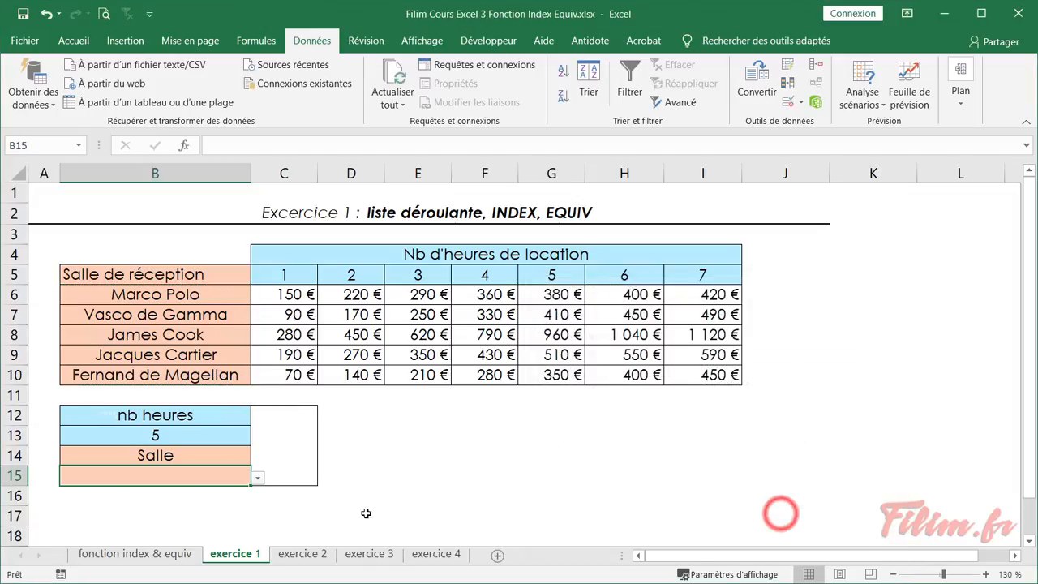
# Choose James Cook from the drop-down list in B15 and locate that room's 5-hour price in the table.
pyautogui.click(256, 479)
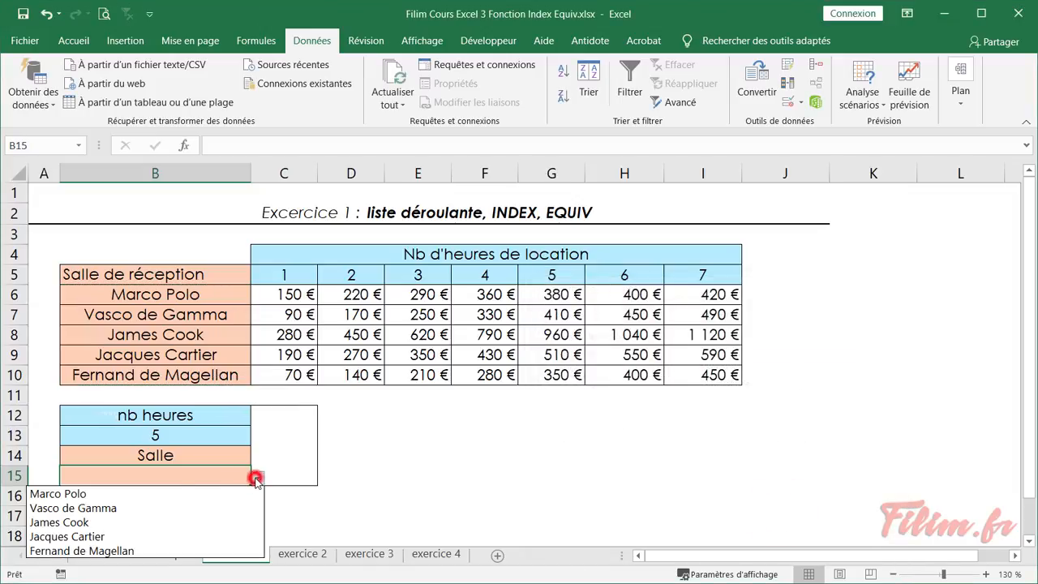
pyautogui.click(106, 524)
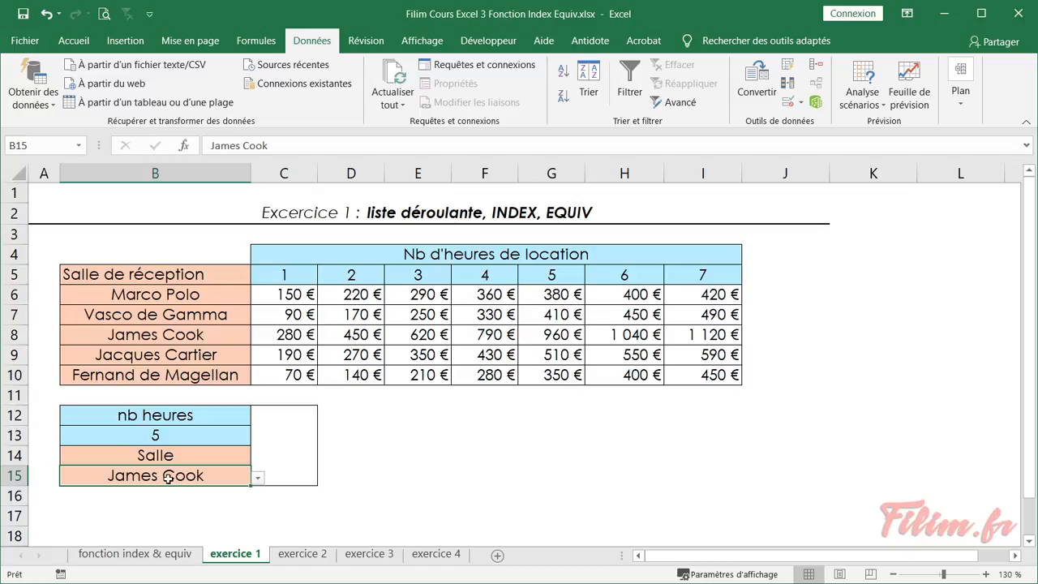
pyautogui.click(175, 441)
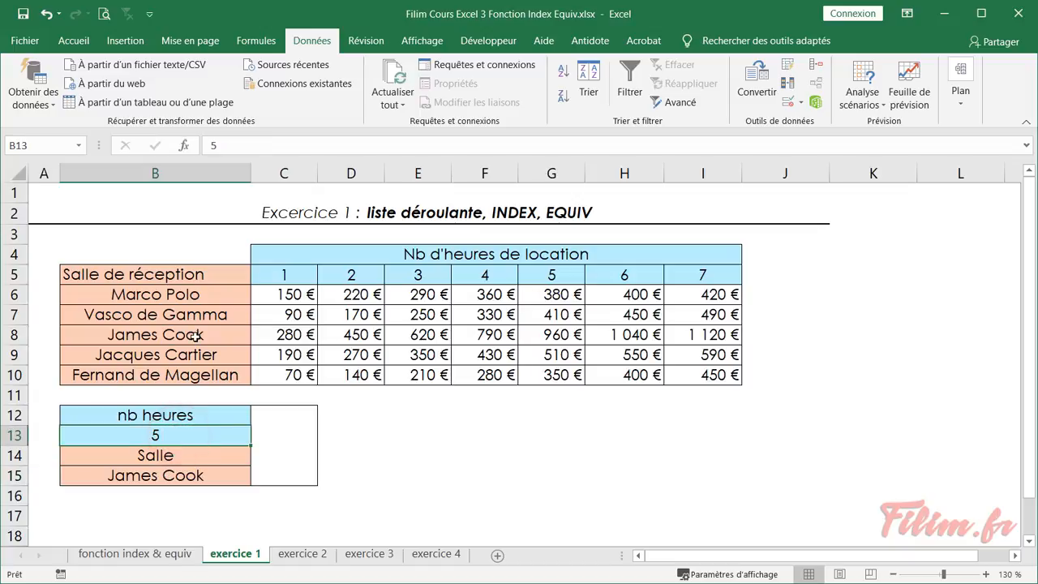
pyautogui.click(551, 341)
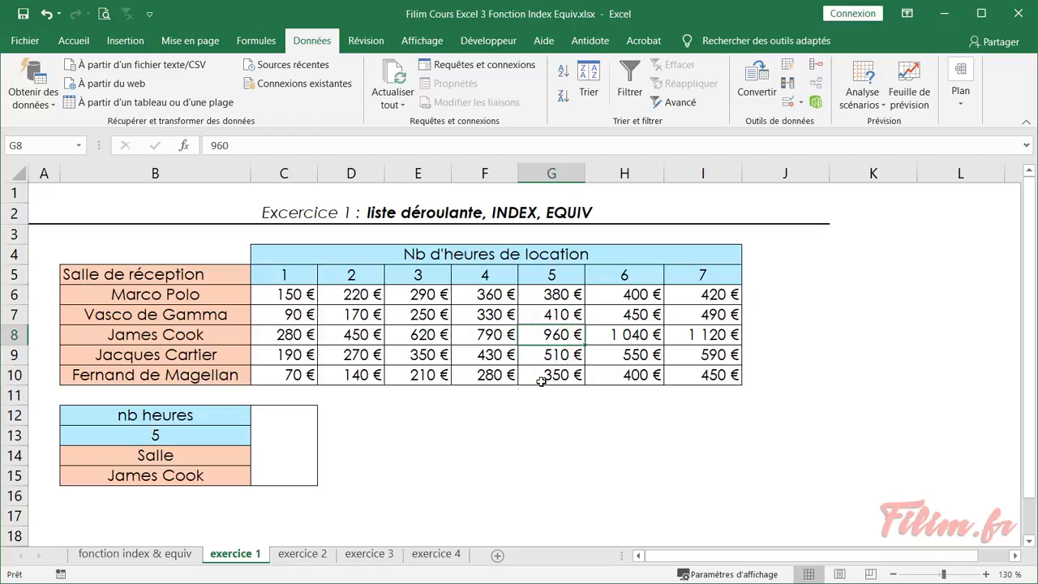
pyautogui.click(288, 448)
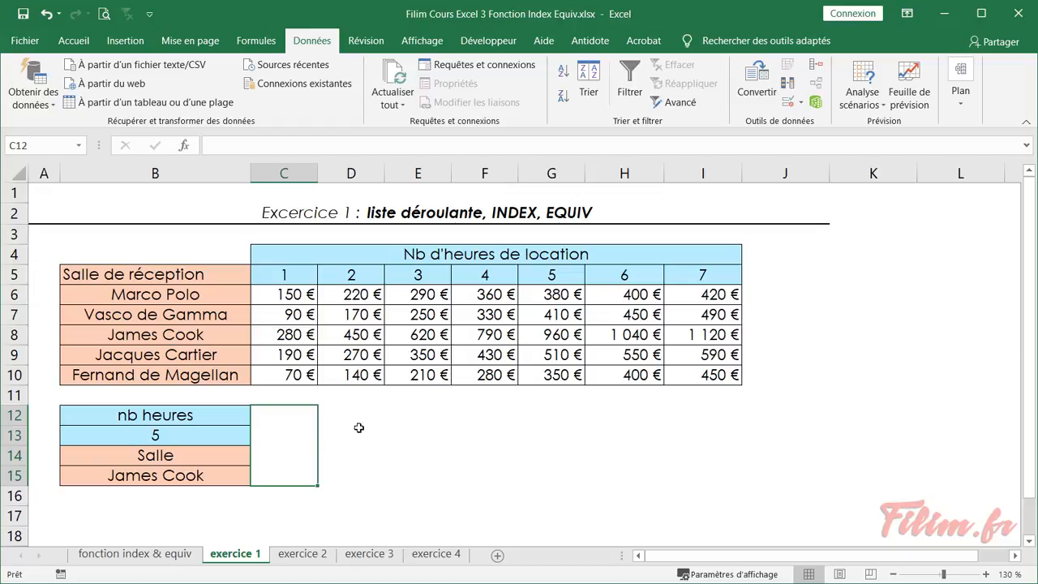
pyautogui.click(46, 438)
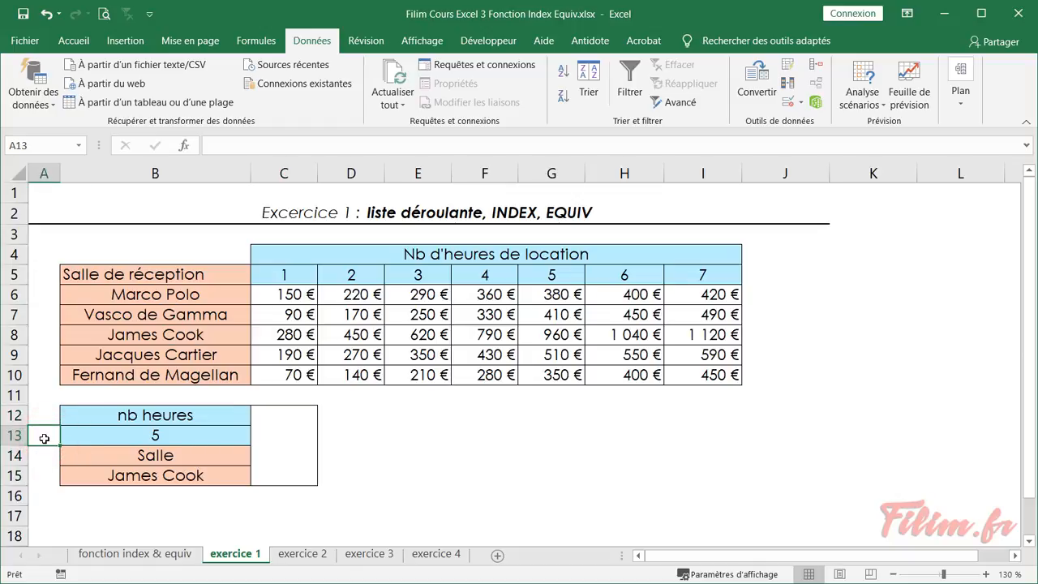
pyautogui.click(40, 475)
pyautogui.click(46, 437)
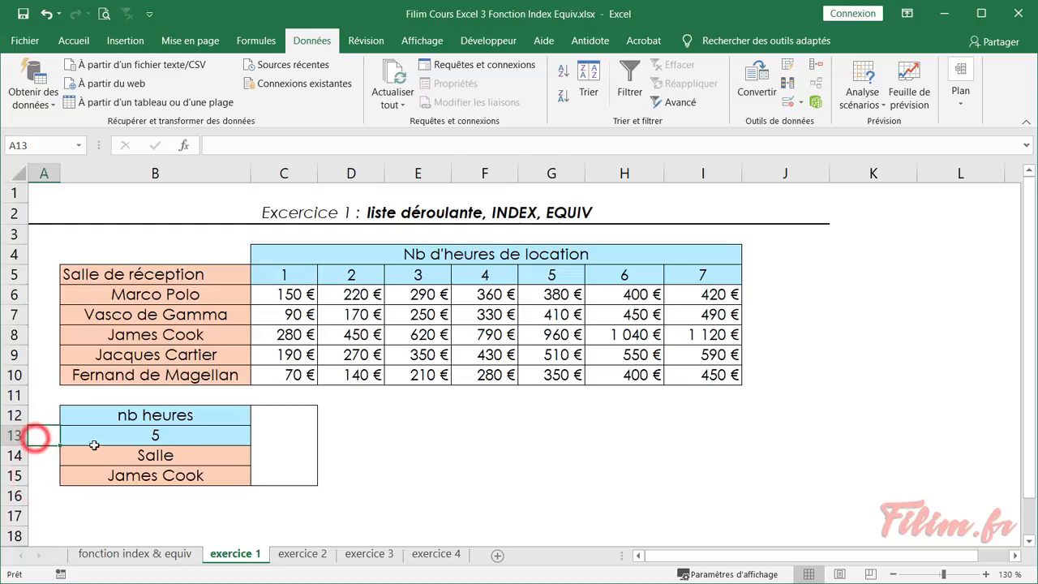
pyautogui.click(289, 428)
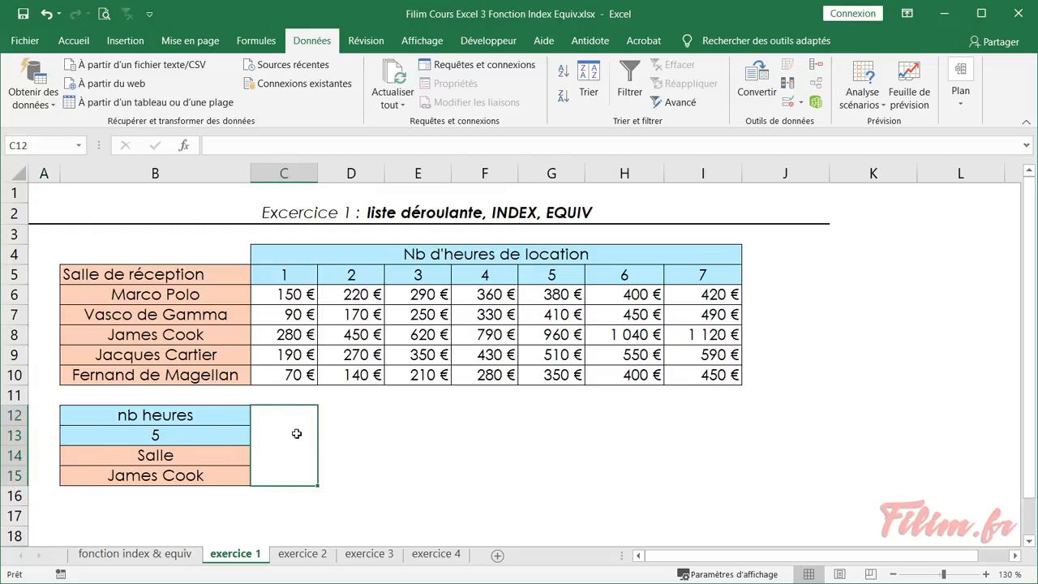
# Review the EQUIV formulas in J32 and J33 and the INDEX formula in I34 on the fonction index & equiv sheet.
pyautogui.click(148, 554)
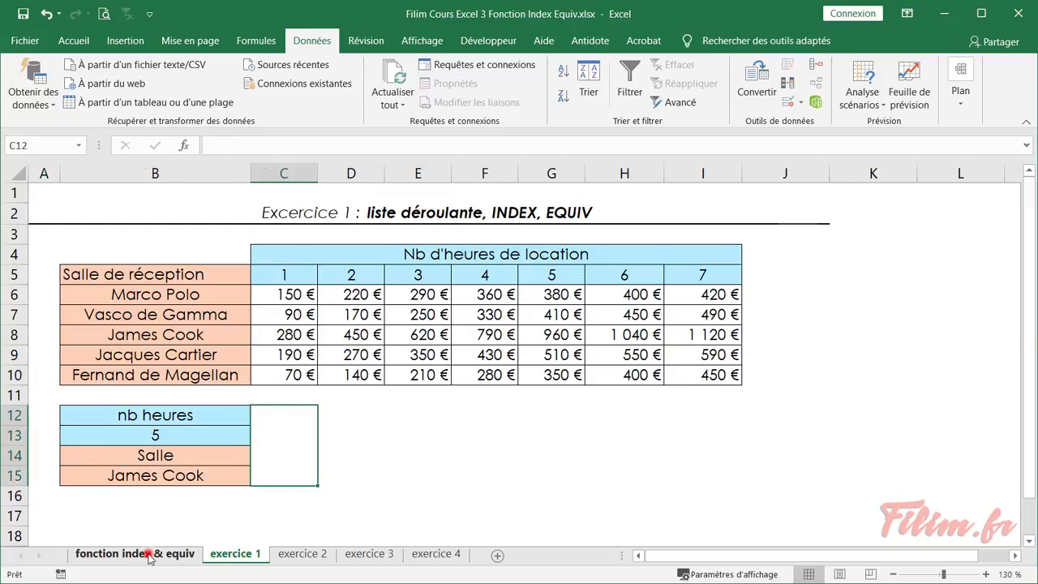
pyautogui.click(613, 386)
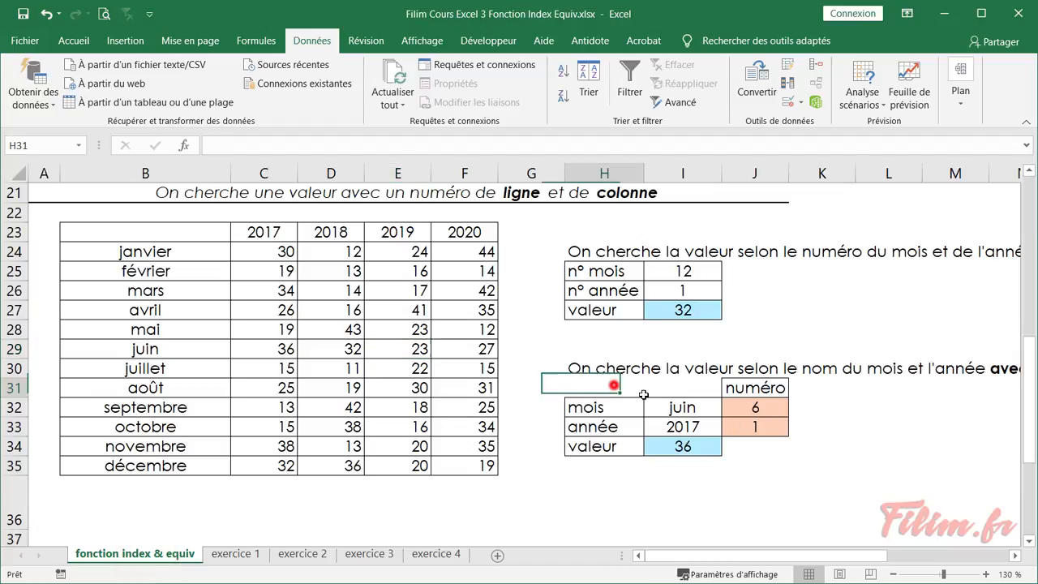
pyautogui.moveTo(633, 391); pyautogui.dragTo(742, 449)
pyautogui.click(754, 494)
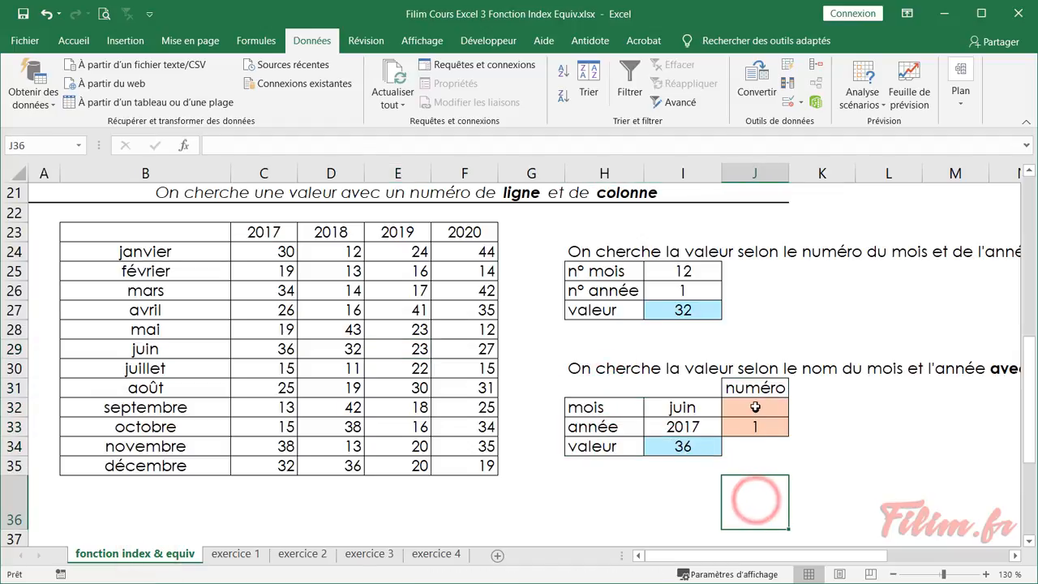
pyautogui.click(754, 407)
pyautogui.click(734, 426)
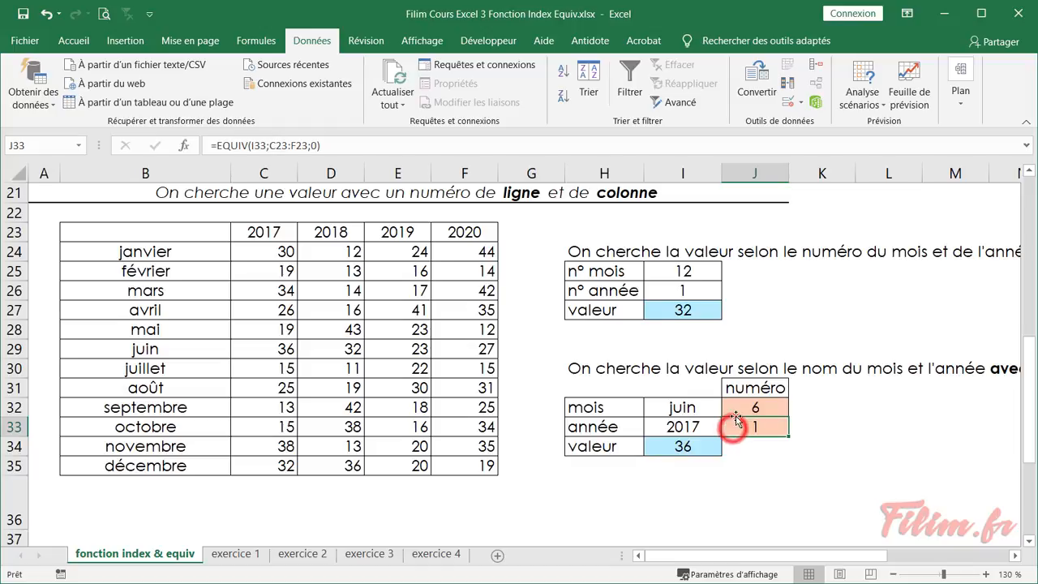
pyautogui.click(693, 448)
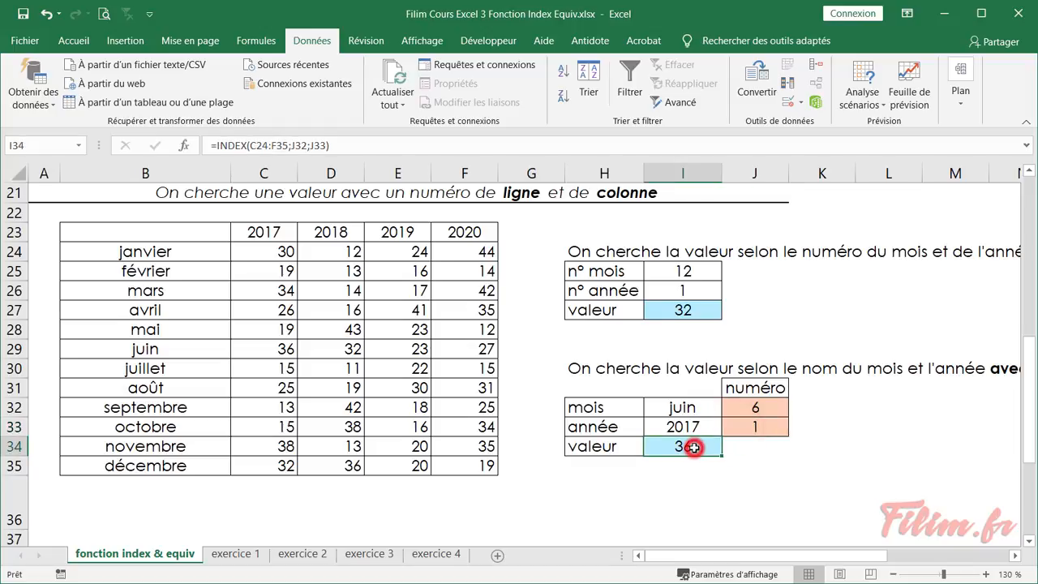
pyautogui.click(751, 414)
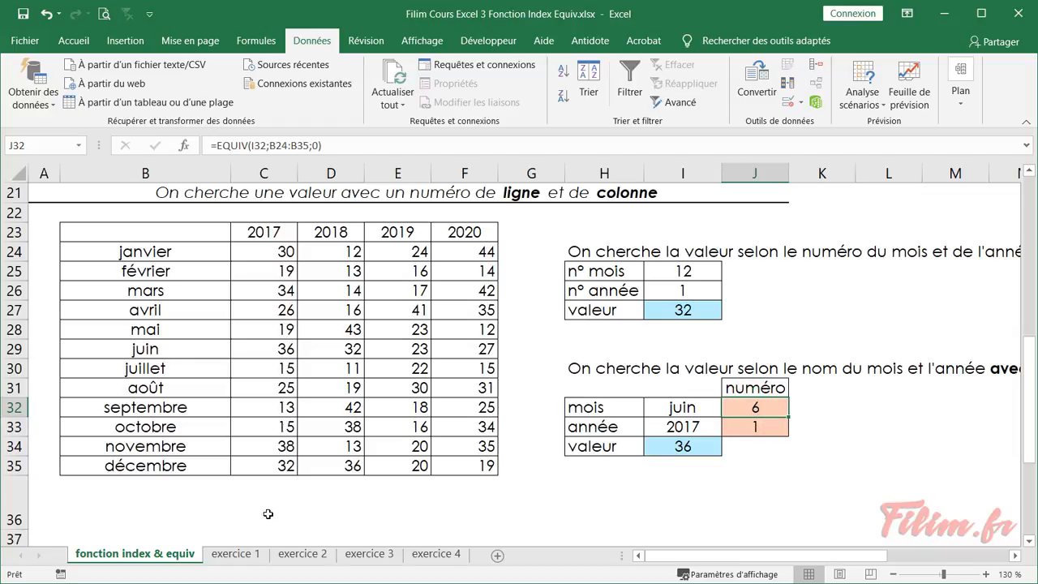
# Insert an INDEX function in cell C12 of exercice 1 using the matrice;no_lig;no_col arguments, with C6:I10 as Matrice.
pyautogui.click(235, 554)
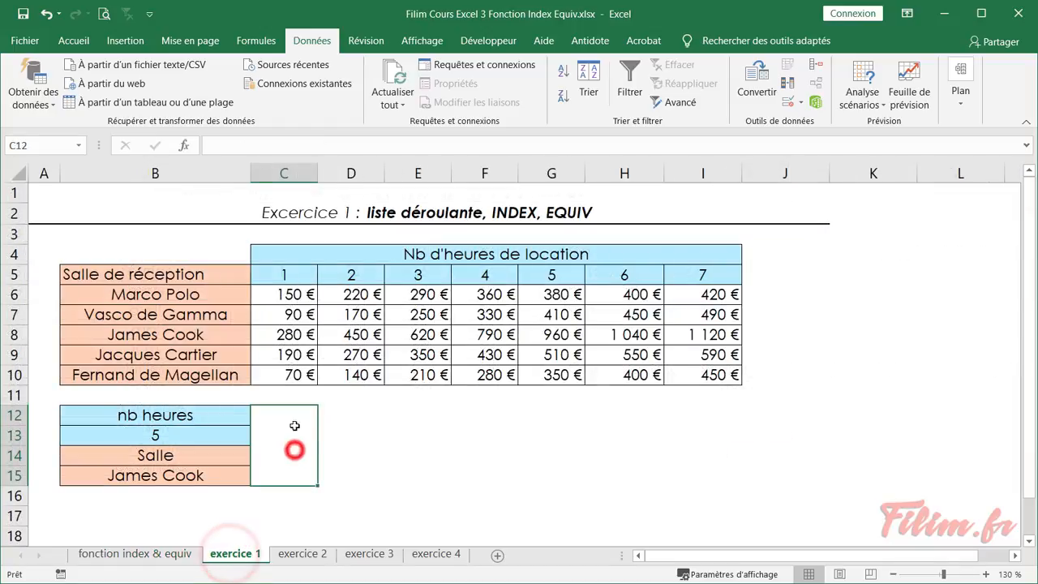
pyautogui.click(180, 145)
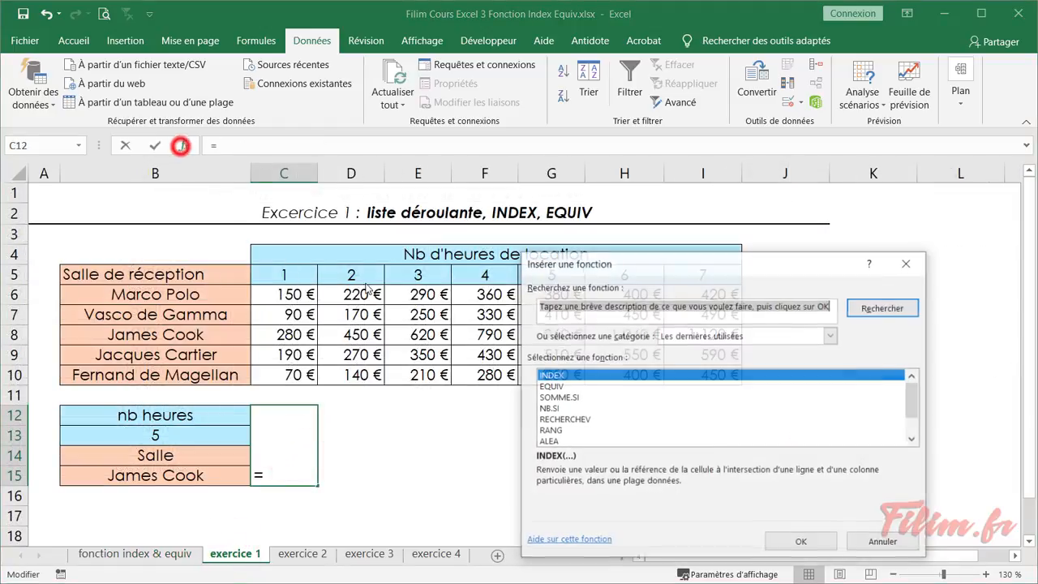
pyautogui.click(612, 374)
pyautogui.doubleClick(612, 374)
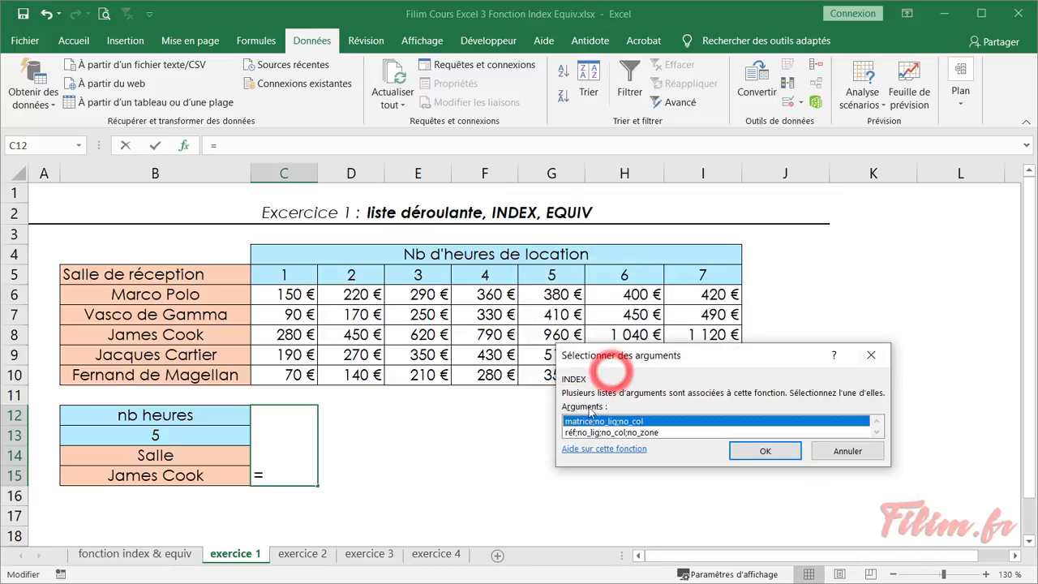
pyautogui.click(764, 451)
pyautogui.moveTo(535, 297); pyautogui.dragTo(433, 405)
pyautogui.click(508, 445)
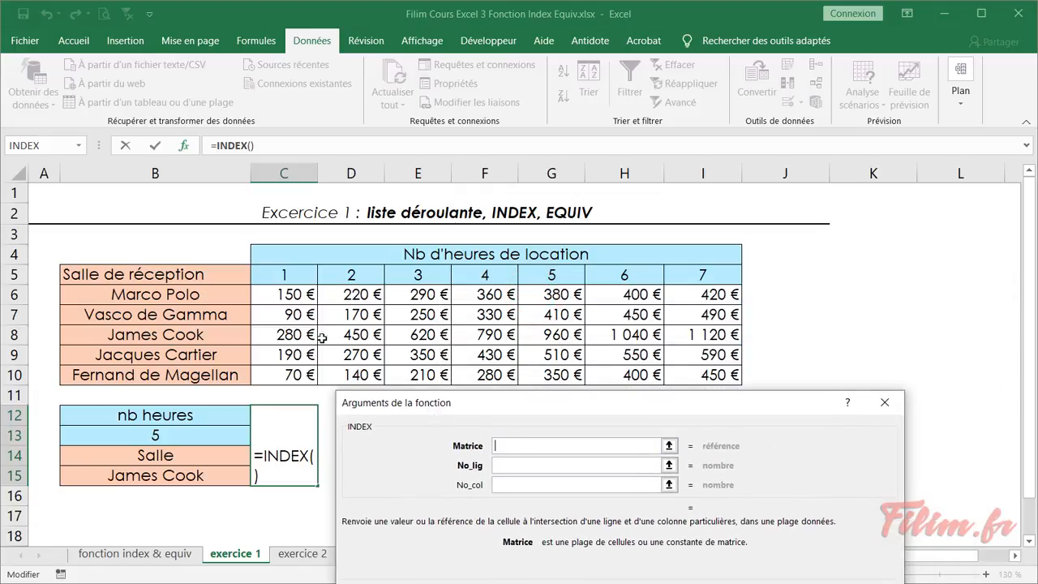
pyautogui.moveTo(282, 294); pyautogui.dragTo(689, 378)
# Set the No_lig argument to equiv(B15;B6:B10;0) and move on to the No_col argument.
pyautogui.click(500, 466)
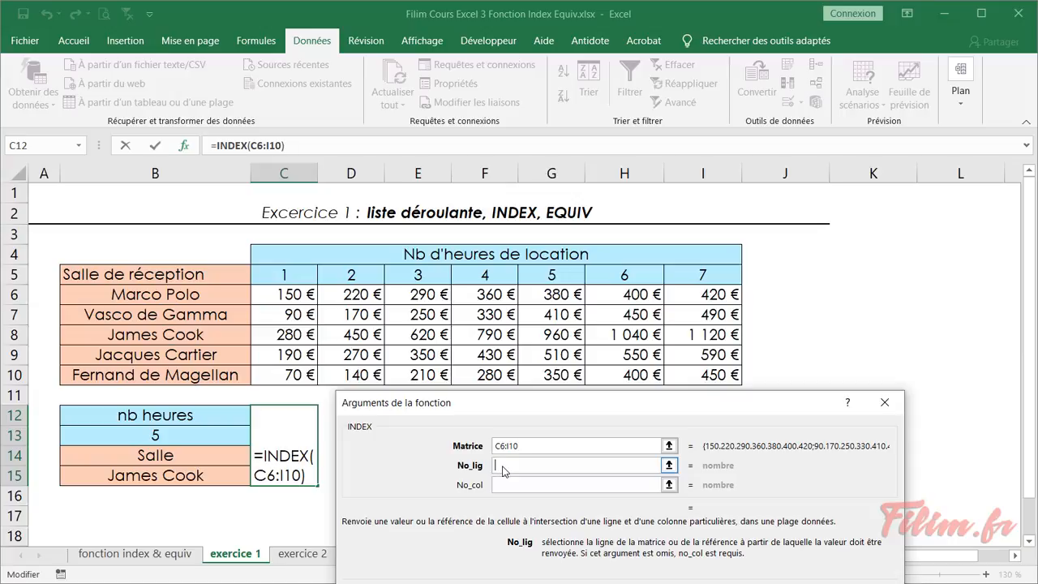
pyautogui.write('equiv')
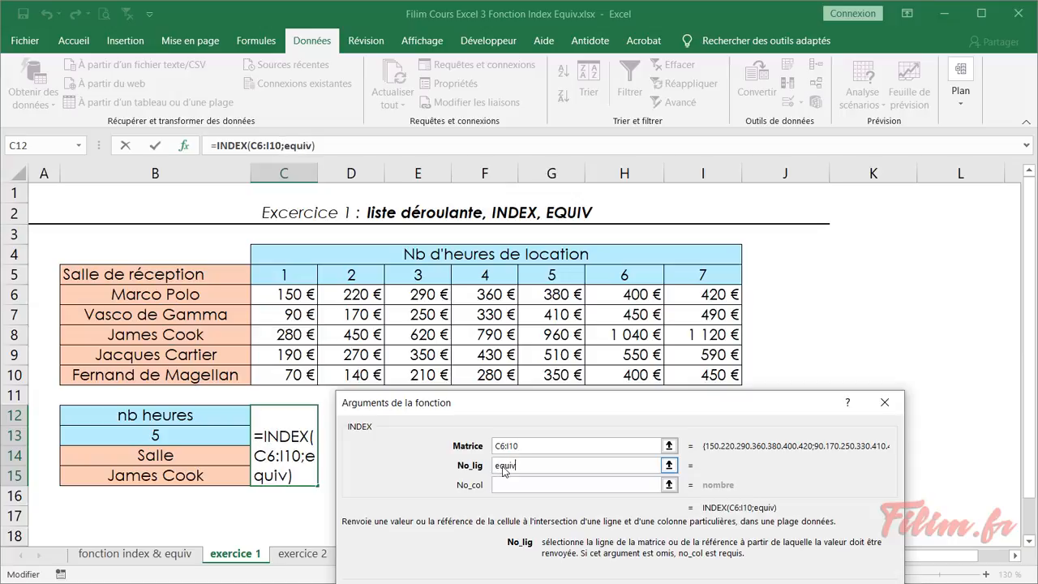
pyautogui.write('(')
pyautogui.click(200, 476)
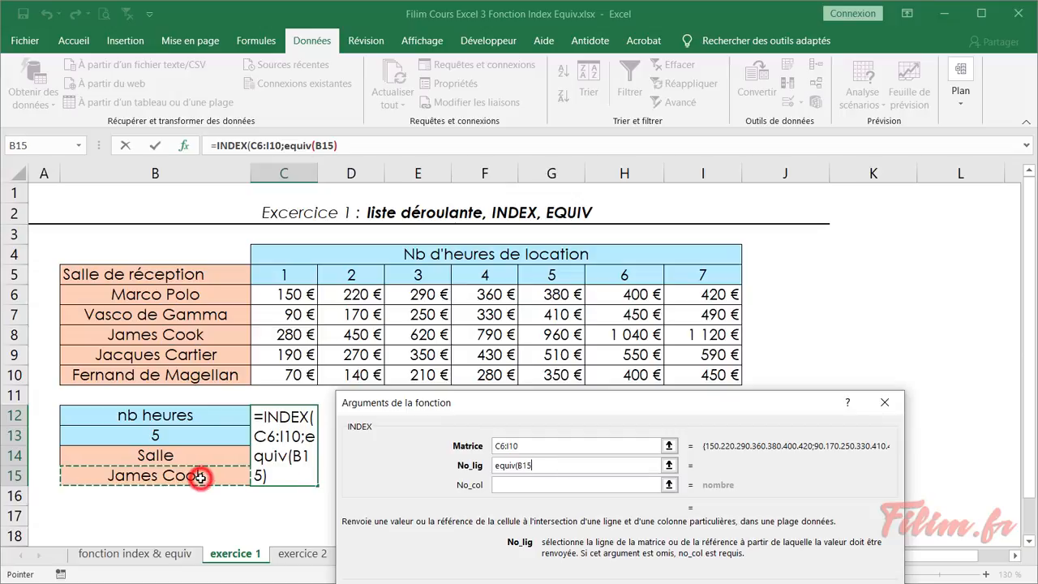
pyautogui.write(';')
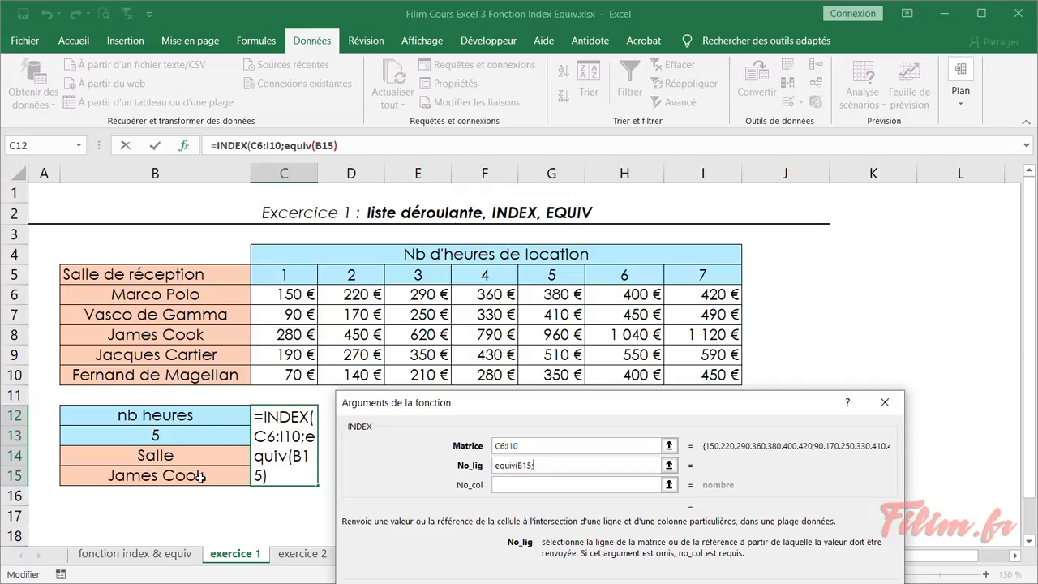
pyautogui.moveTo(200, 296); pyautogui.dragTo(207, 373)
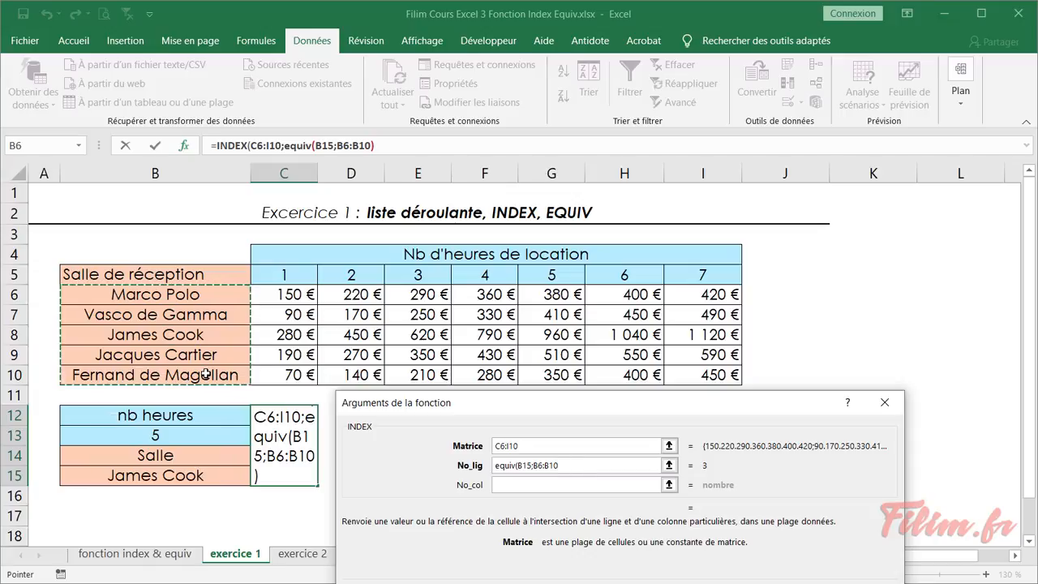
pyautogui.write(';0')
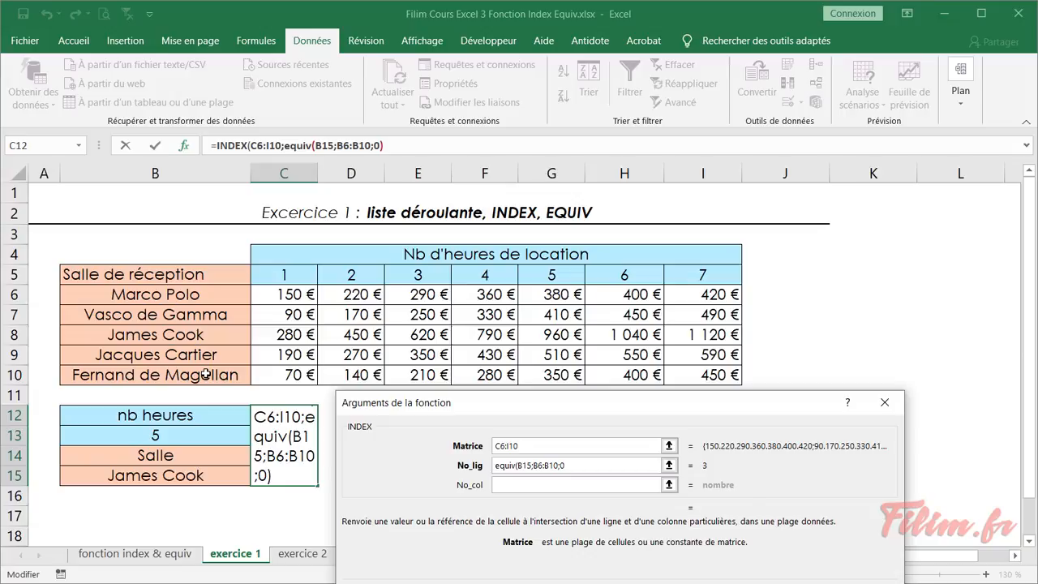
pyautogui.write(')')
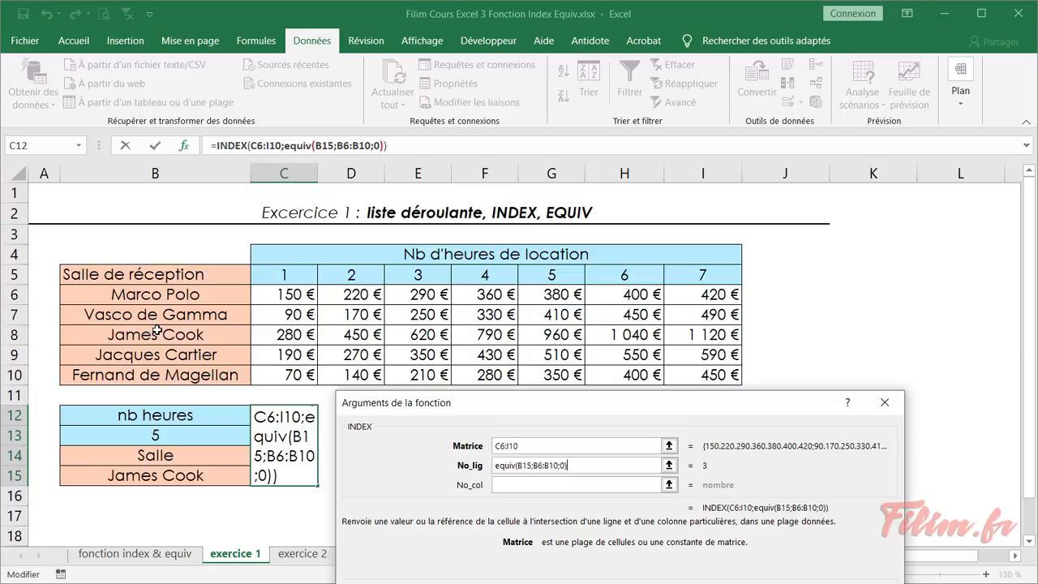
pyautogui.click(525, 486)
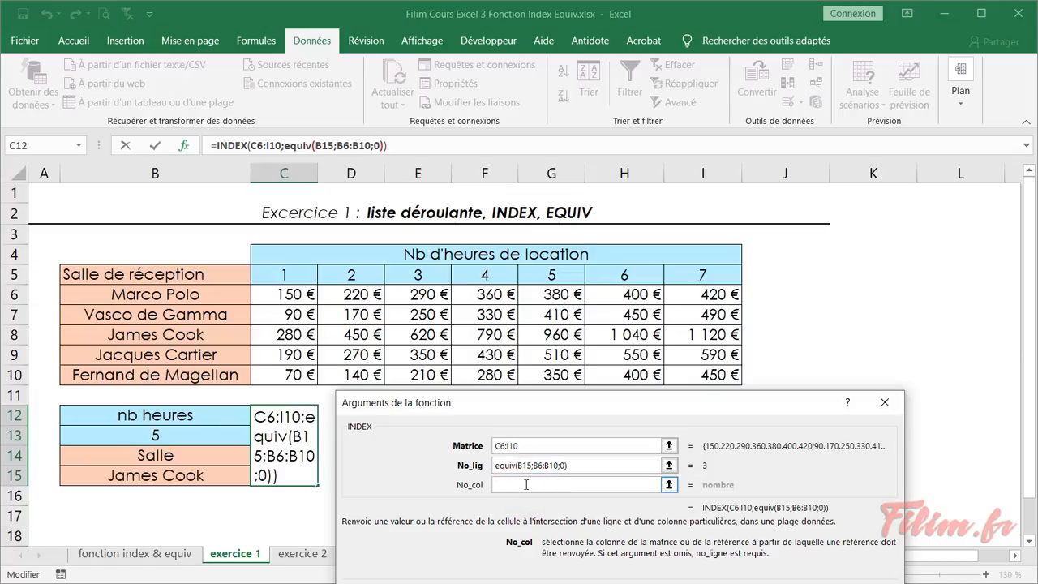
pyautogui.write('equiv')
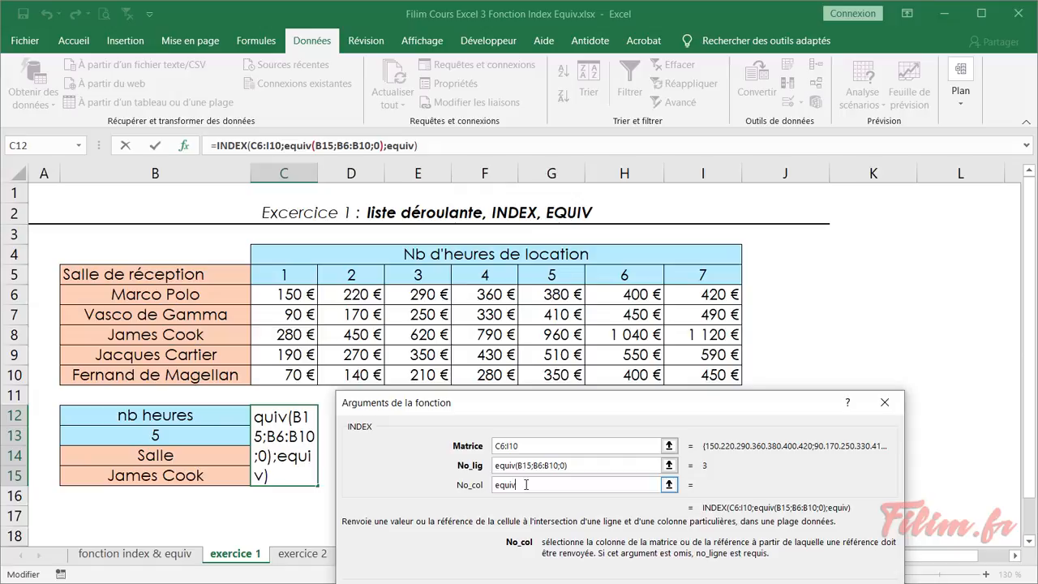
pyautogui.press('BackSpace')
pyautogui.press('BackSpace')
pyautogui.press('BackSpace')
pyautogui.press('BackSpace')
pyautogui.press('BackSpace')
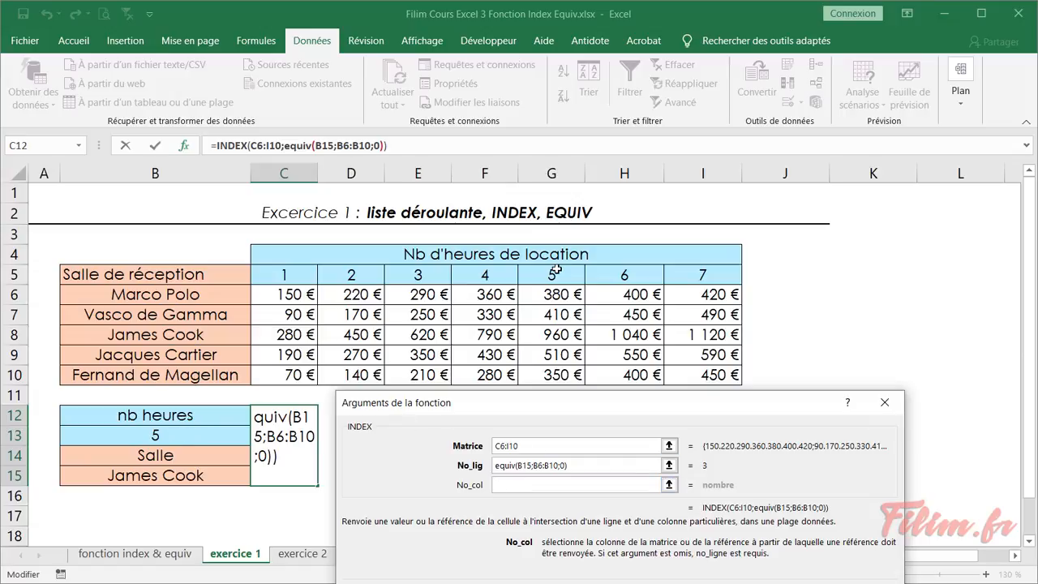
# Set the No_col argument to the hours cell B13, recheck the No_lig expression and validate the INDEX function.
pyautogui.click(177, 439)
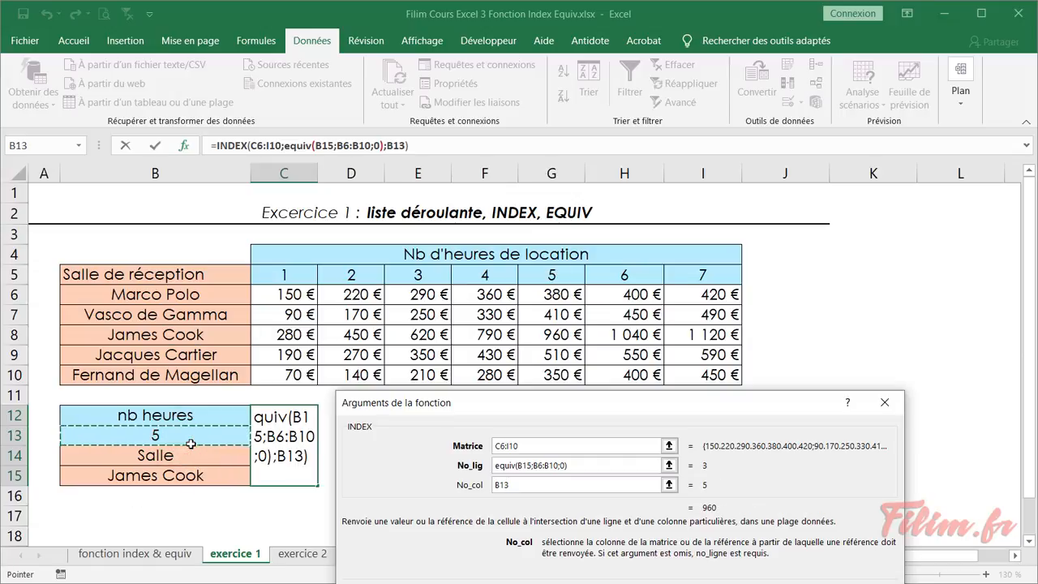
pyautogui.click(519, 467)
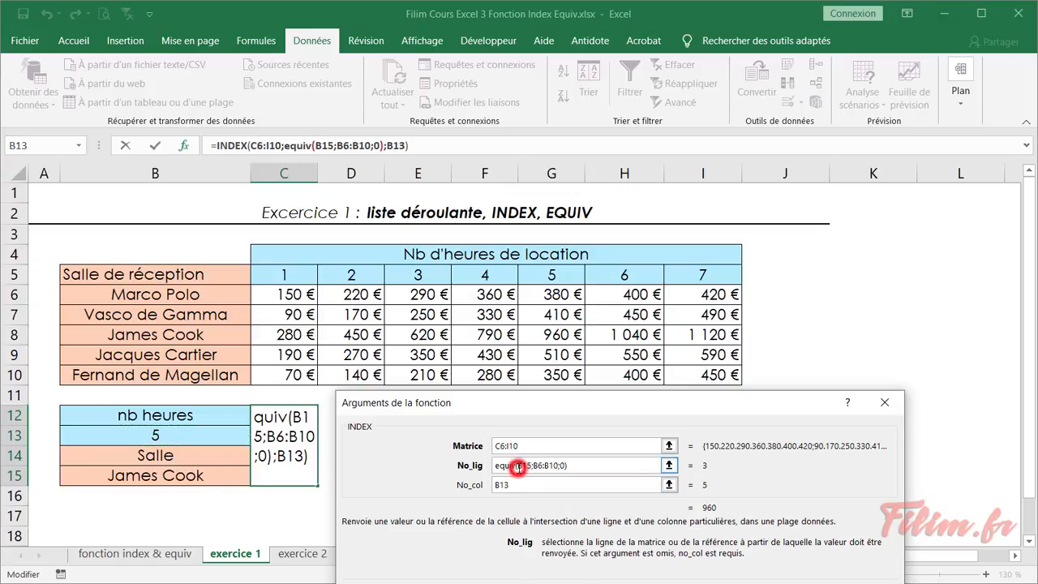
pyautogui.doubleClick(524, 469)
pyautogui.moveTo(534, 466); pyautogui.dragTo(557, 465)
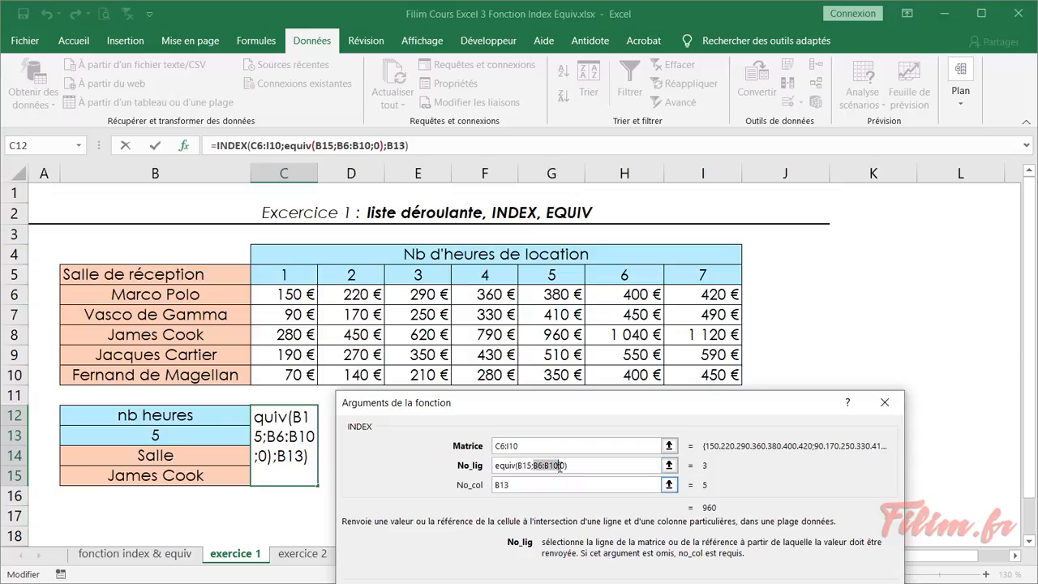
pyautogui.click(562, 466)
pyautogui.click(588, 466)
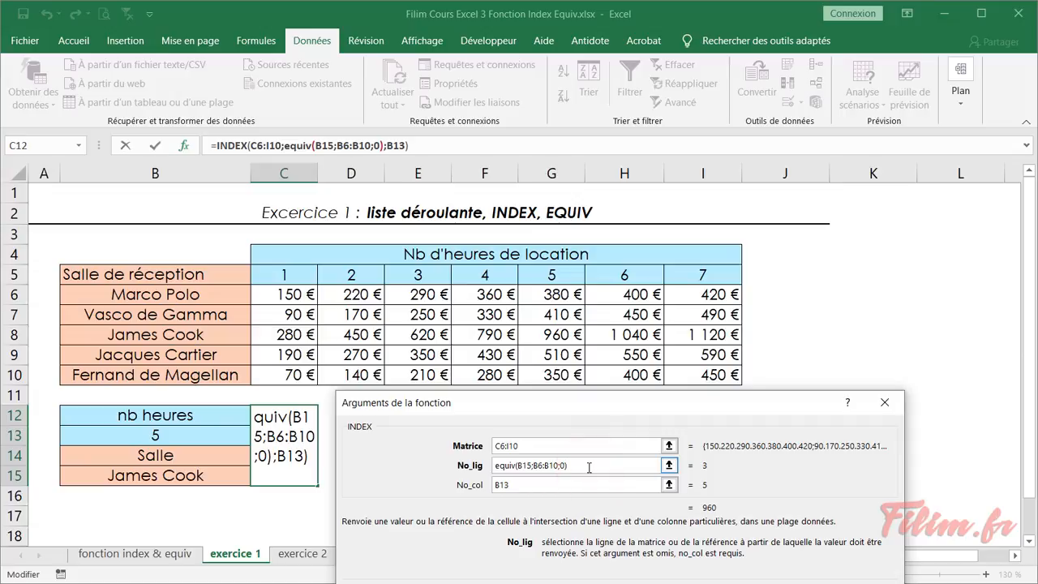
pyautogui.click(713, 509)
pyautogui.press('Return')
# Test the price formula with 2 as the number of hours in B13, and select the Salle cell B15.
pyautogui.click(177, 433)
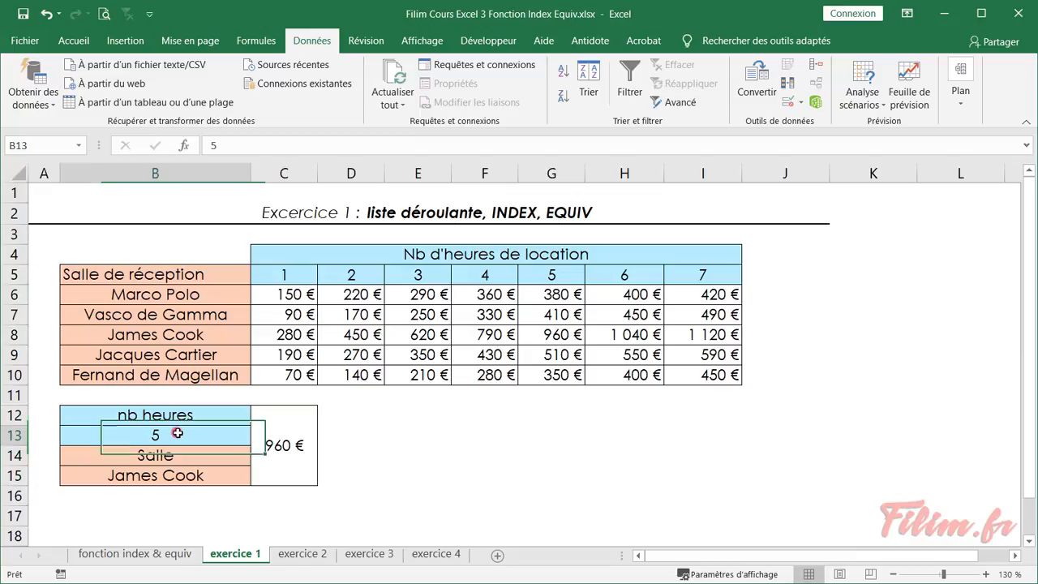
pyautogui.write('2')
pyautogui.press('Return')
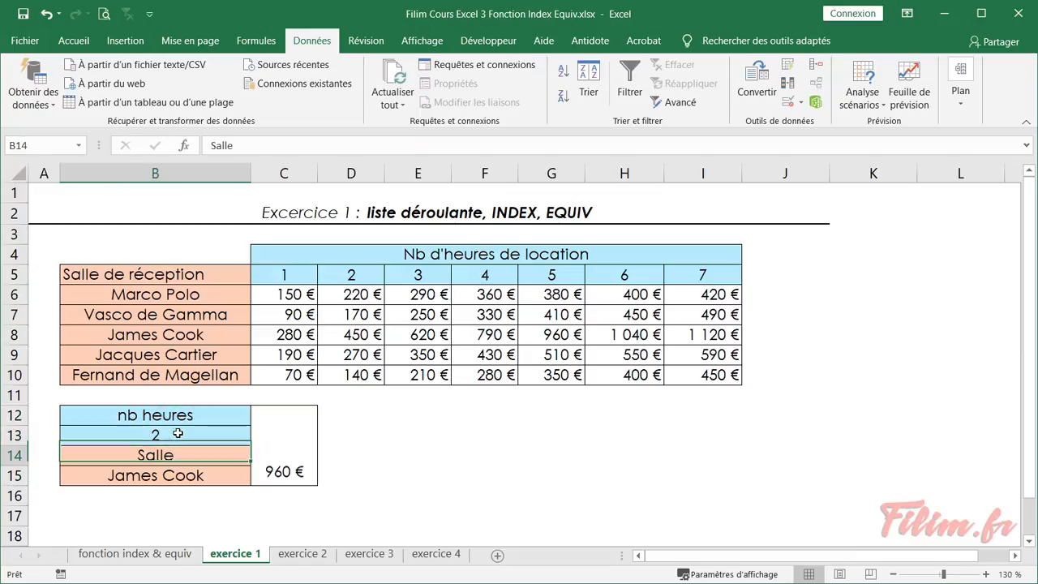
pyautogui.click(334, 333)
pyautogui.click(197, 479)
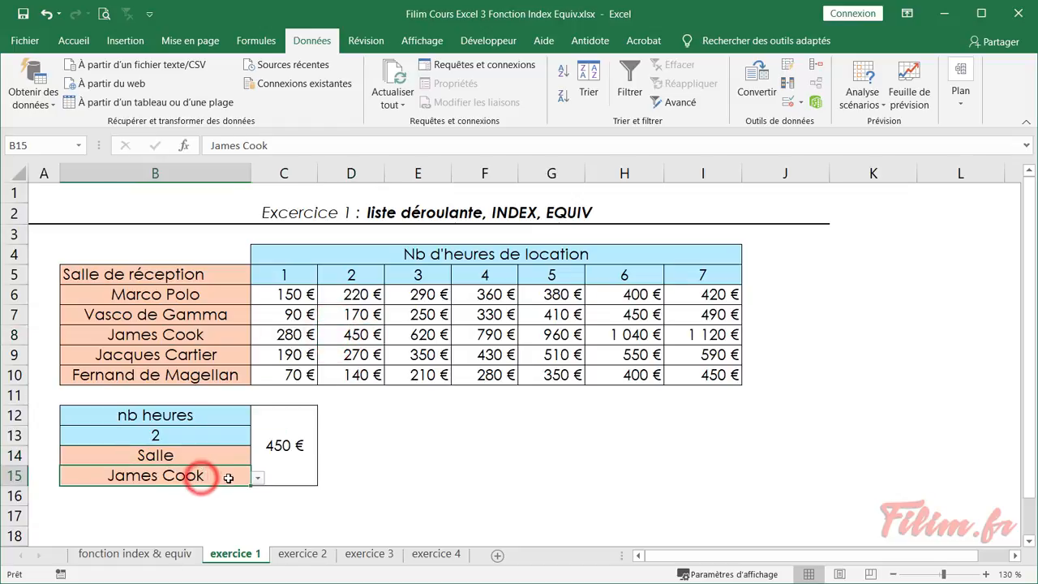
# Choose Jacques Cartier from the Salle drop-down list in B15 and check the price formula in C12.
pyautogui.click(255, 481)
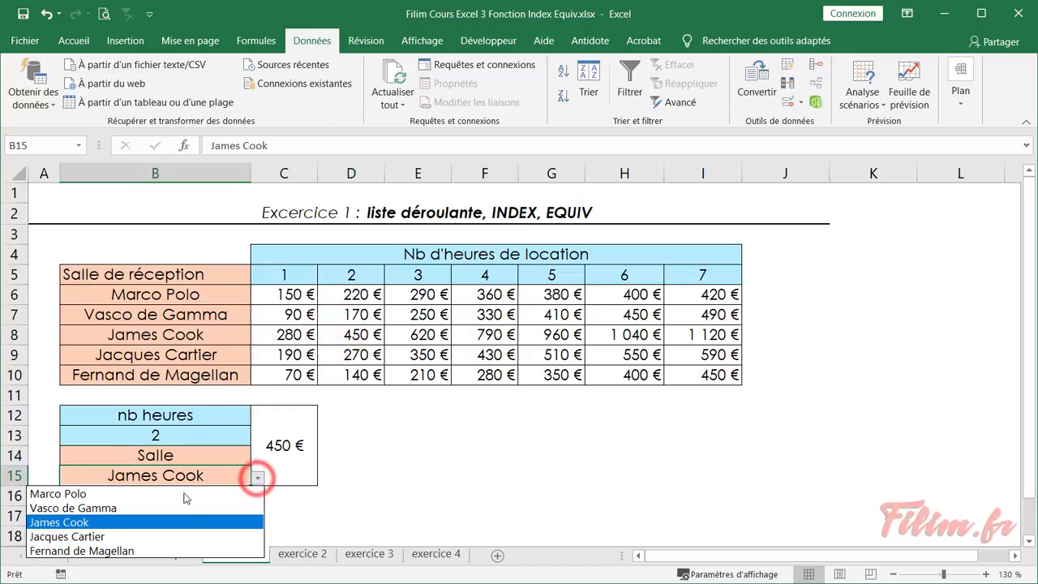
pyautogui.click(126, 537)
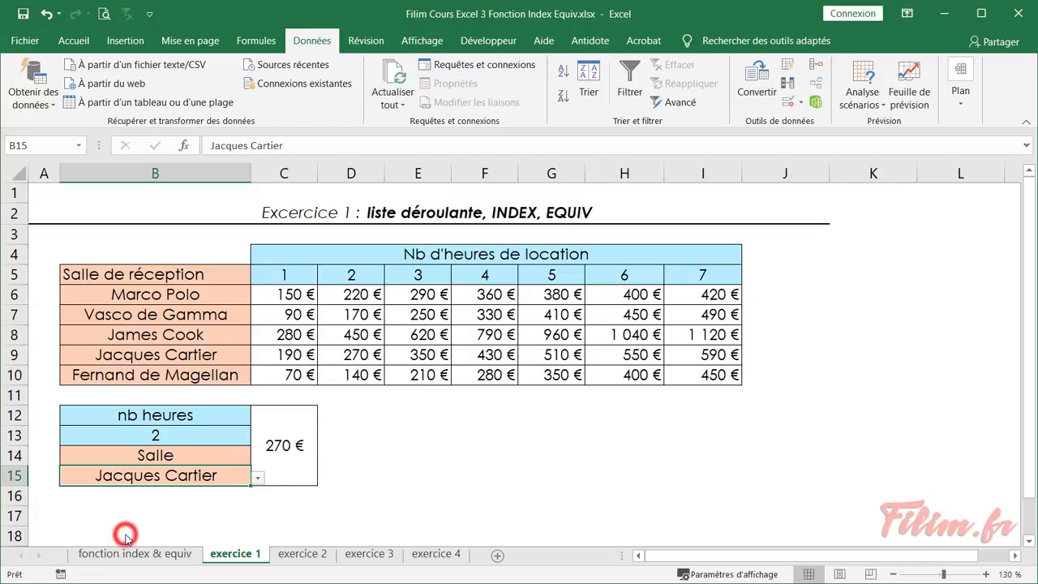
pyautogui.click(276, 451)
pyautogui.click(377, 437)
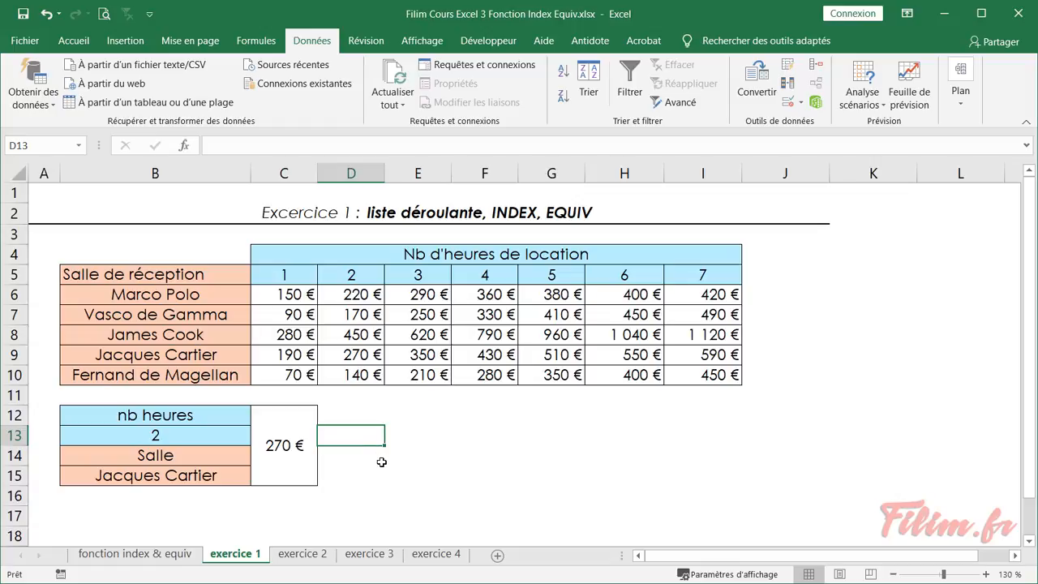
# Open the exercice 2 sheet and review its date and temp columns and the jour le + chaud result cell.
pyautogui.click(279, 553)
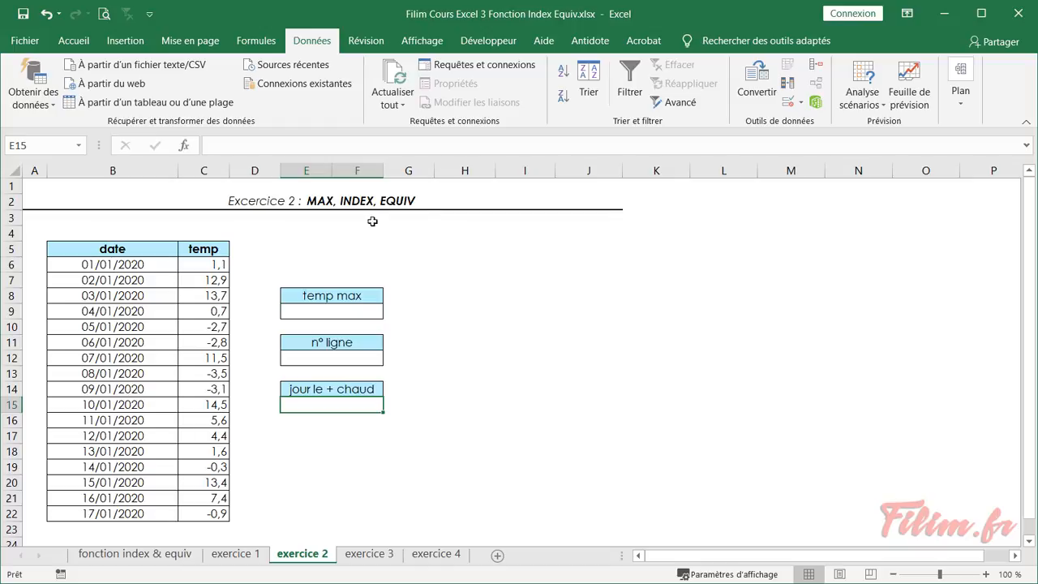
pyautogui.moveTo(168, 267); pyautogui.dragTo(142, 516)
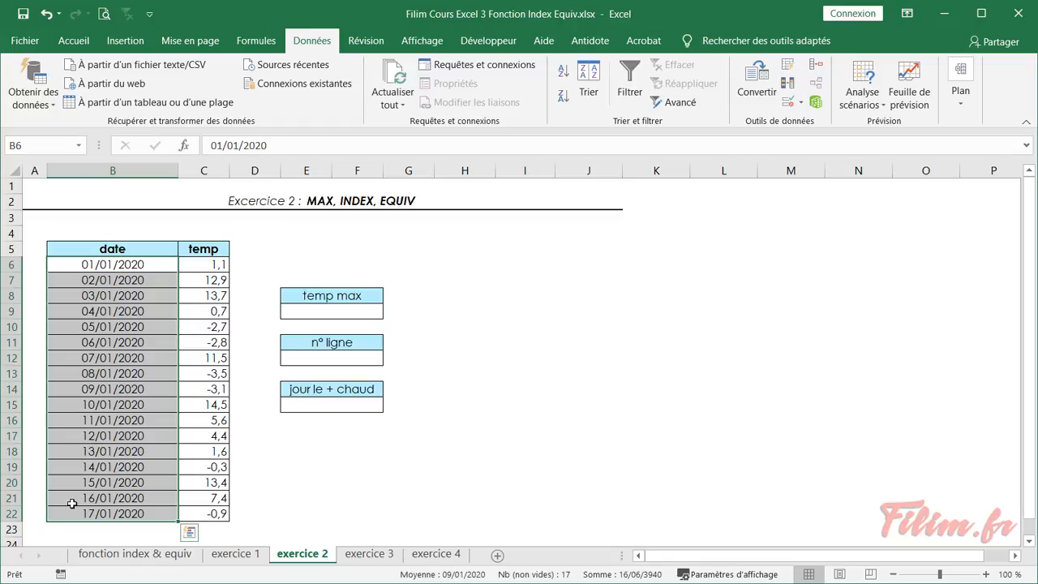
pyautogui.moveTo(201, 266); pyautogui.dragTo(199, 384)
pyautogui.click(201, 371)
pyautogui.click(201, 343)
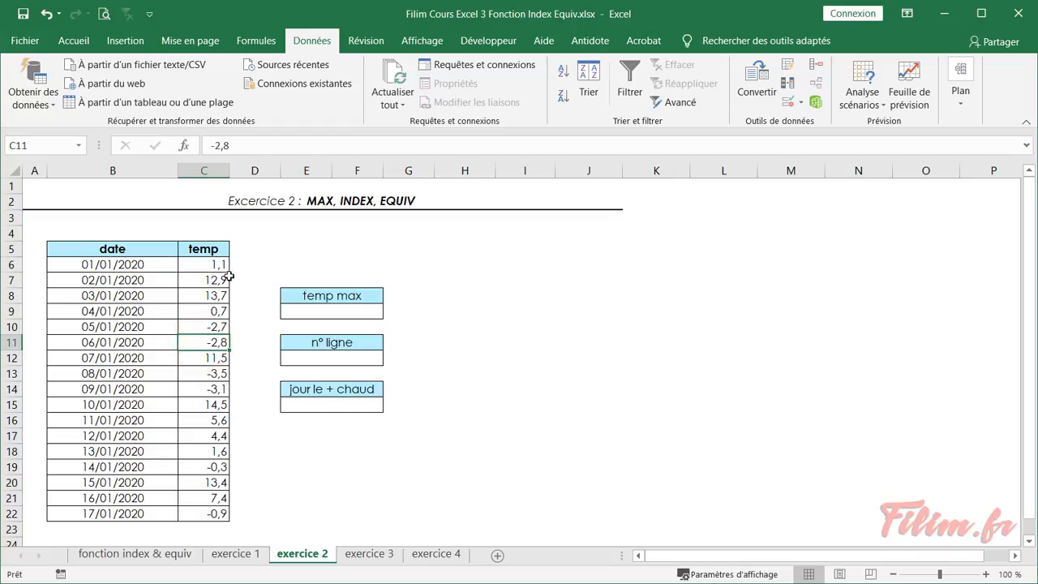
pyautogui.click(323, 405)
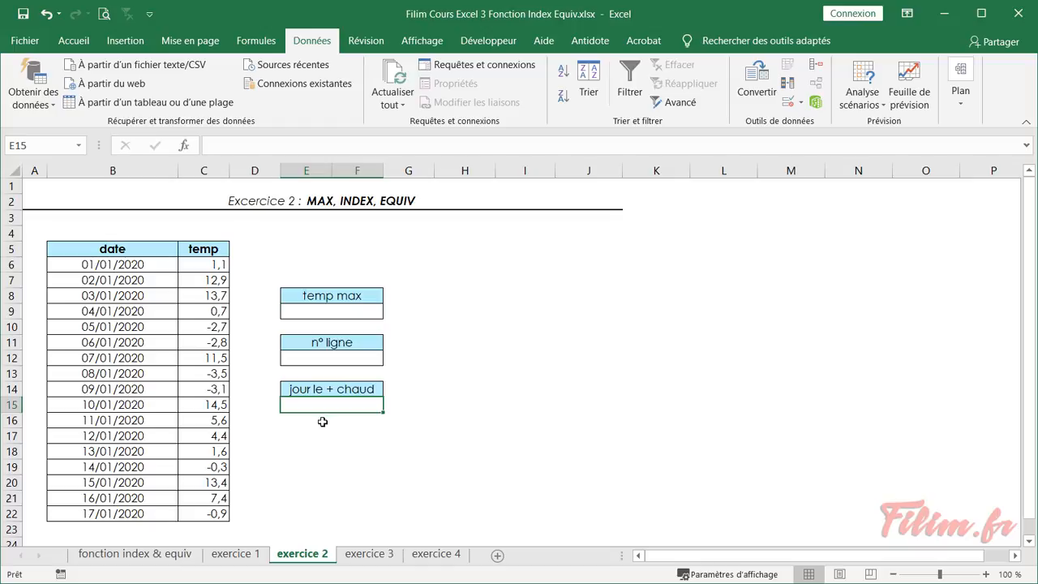
# Calculate the maximum temperature in the temp max cell E9 with =max(C6:C22).
pyautogui.click(299, 311)
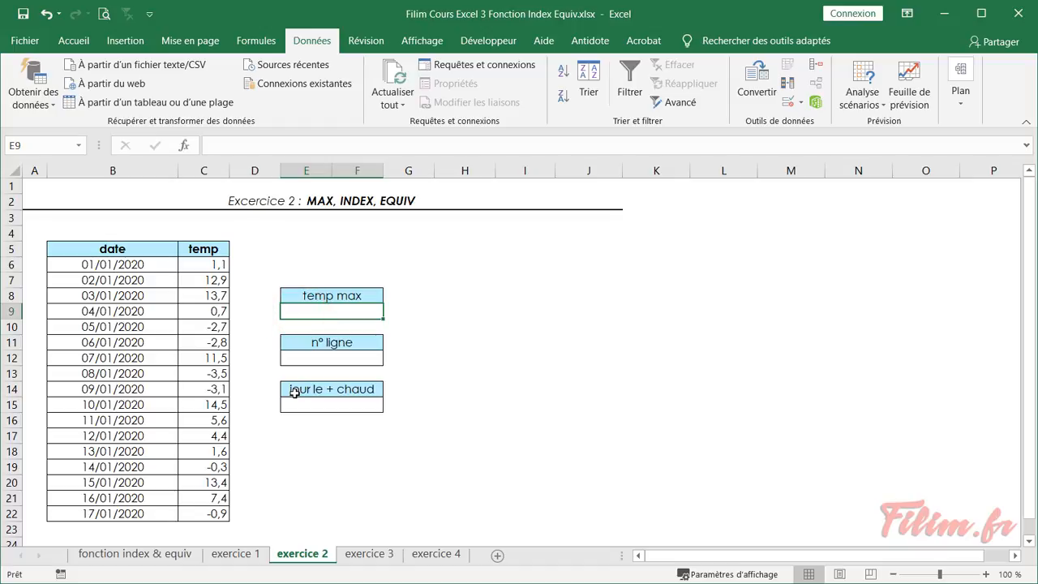
pyautogui.write('=ma')
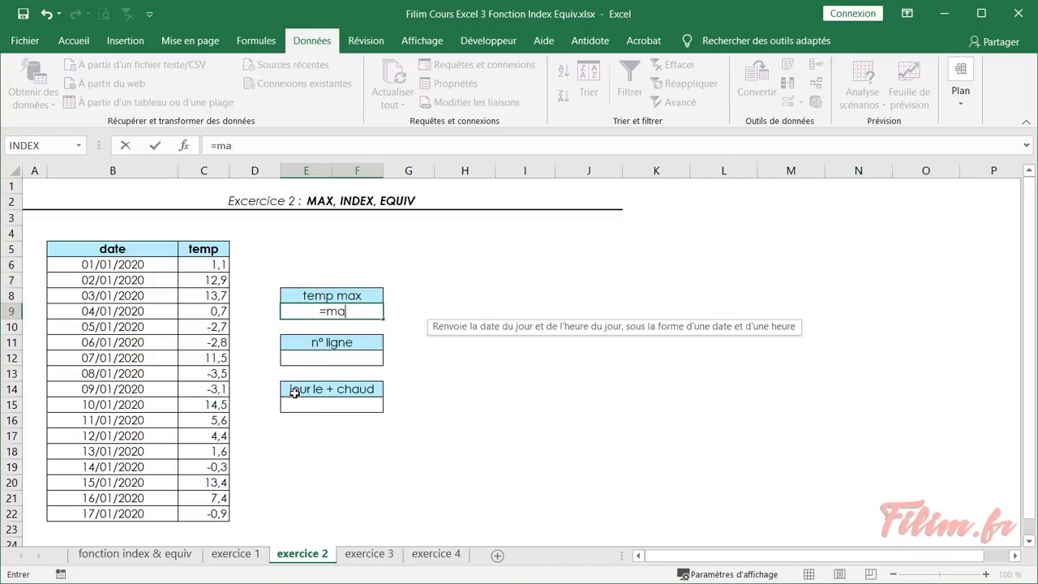
pyautogui.write('x(')
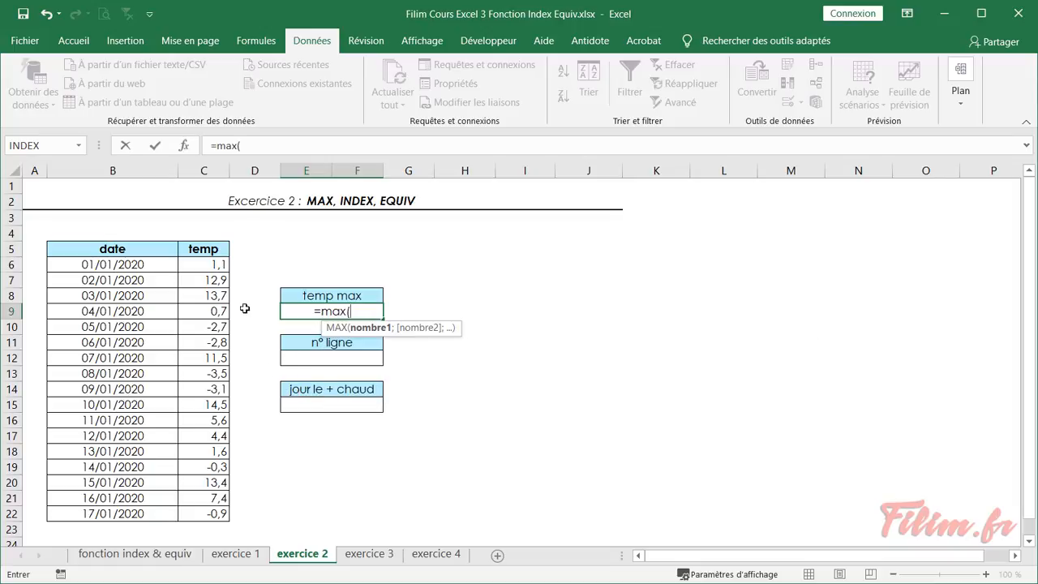
pyautogui.moveTo(212, 268); pyautogui.dragTo(212, 508)
pyautogui.write(')')
pyautogui.press('Return')
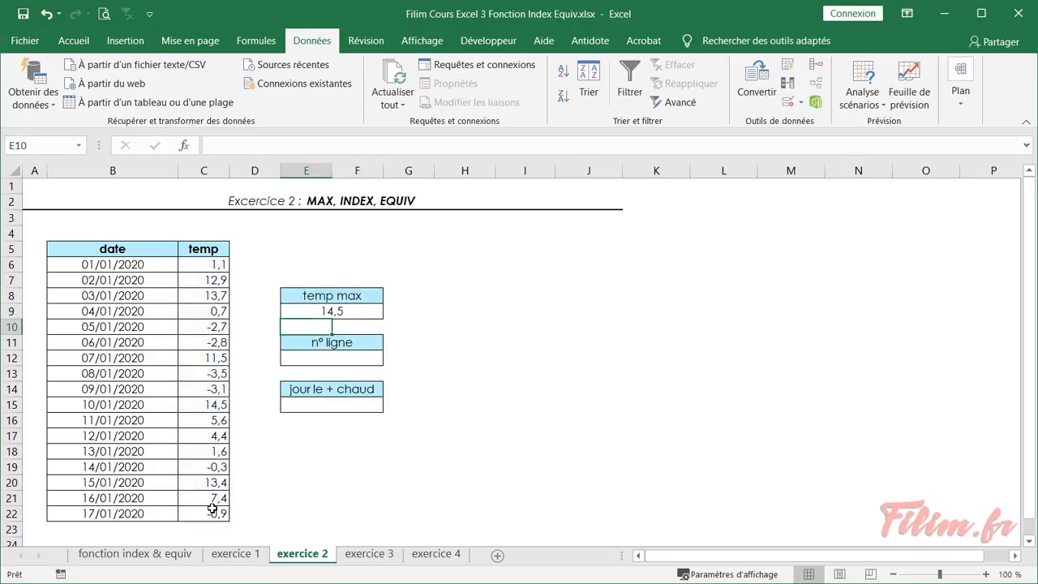
# Find the maximum temperature's row position in the n° ligne cell E12 with =equiv(E9;C6:C22;0).
pyautogui.click(346, 360)
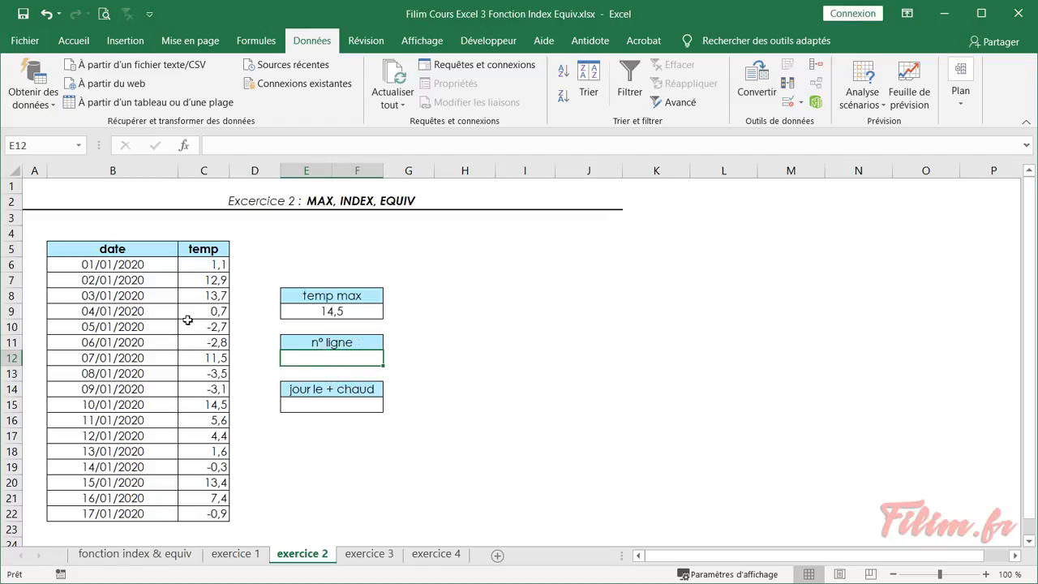
pyautogui.click(204, 404)
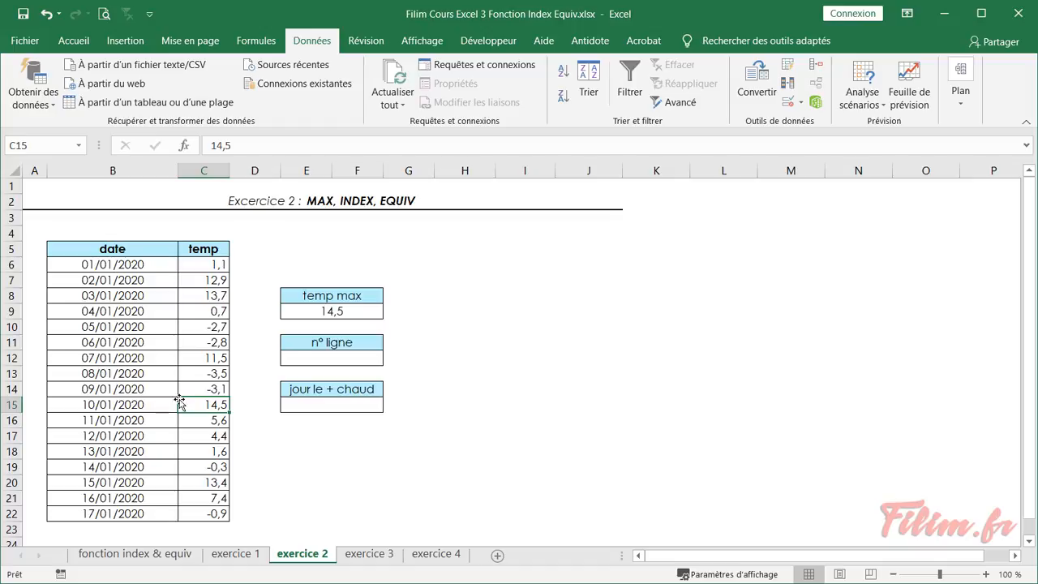
pyautogui.click(332, 361)
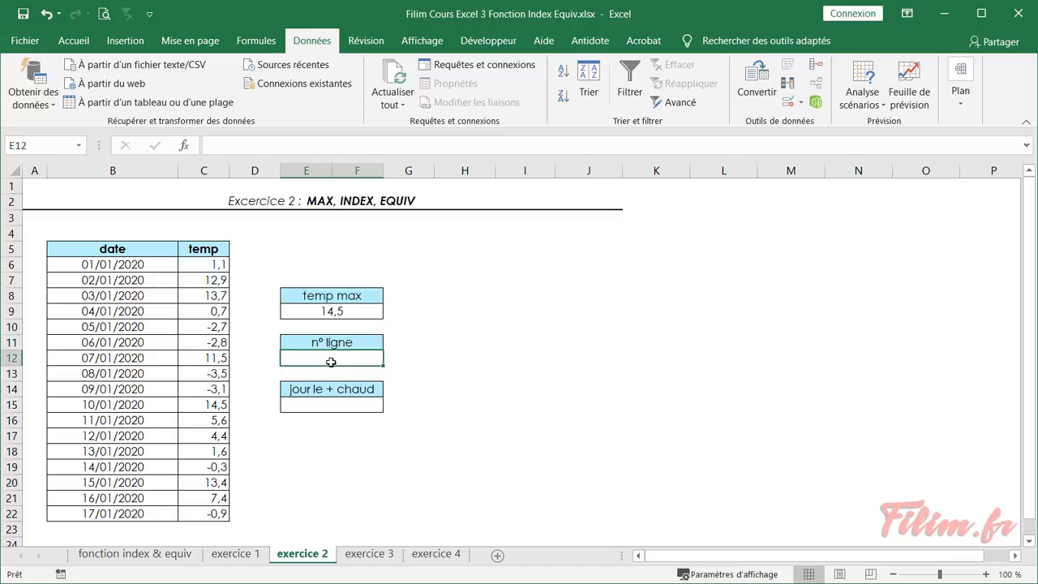
pyautogui.click(204, 405)
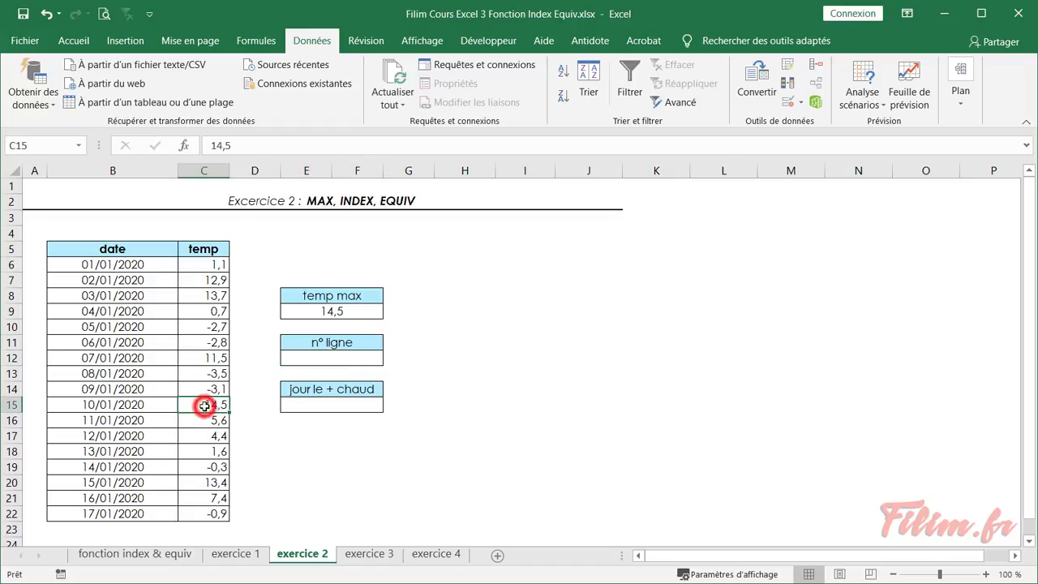
pyautogui.click(309, 358)
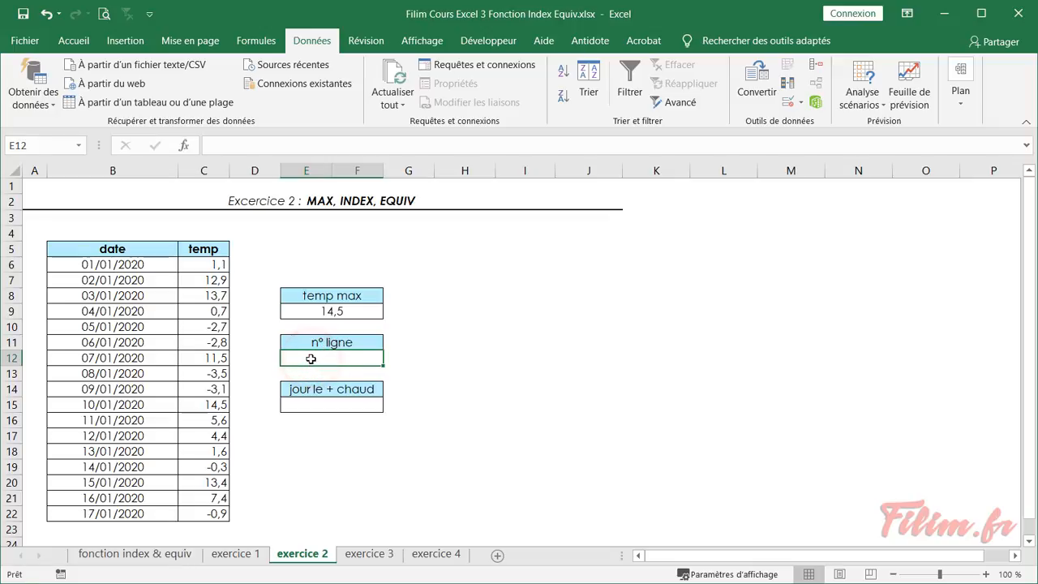
pyautogui.write('=equiv(')
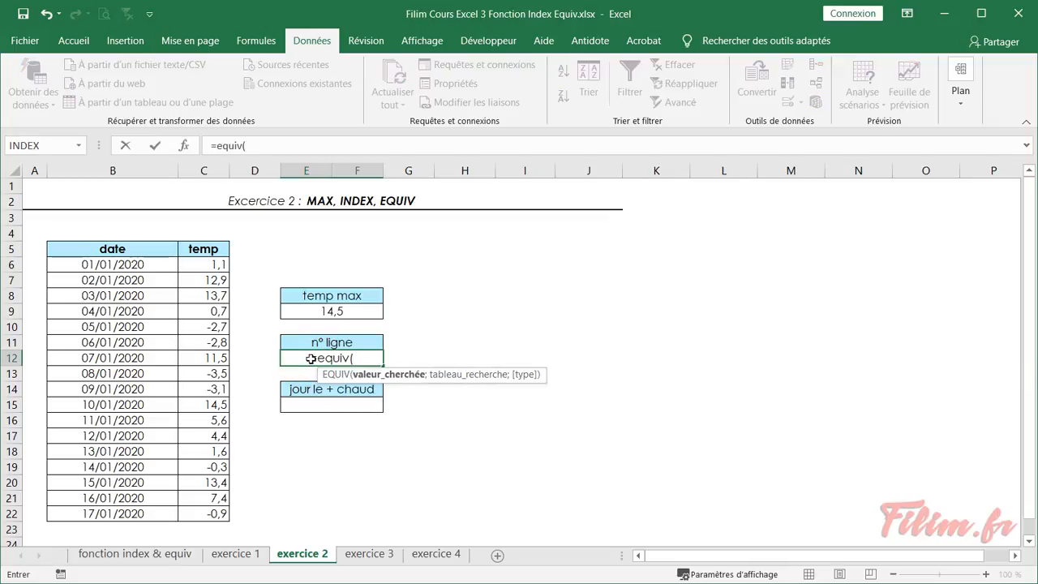
pyautogui.click(203, 264)
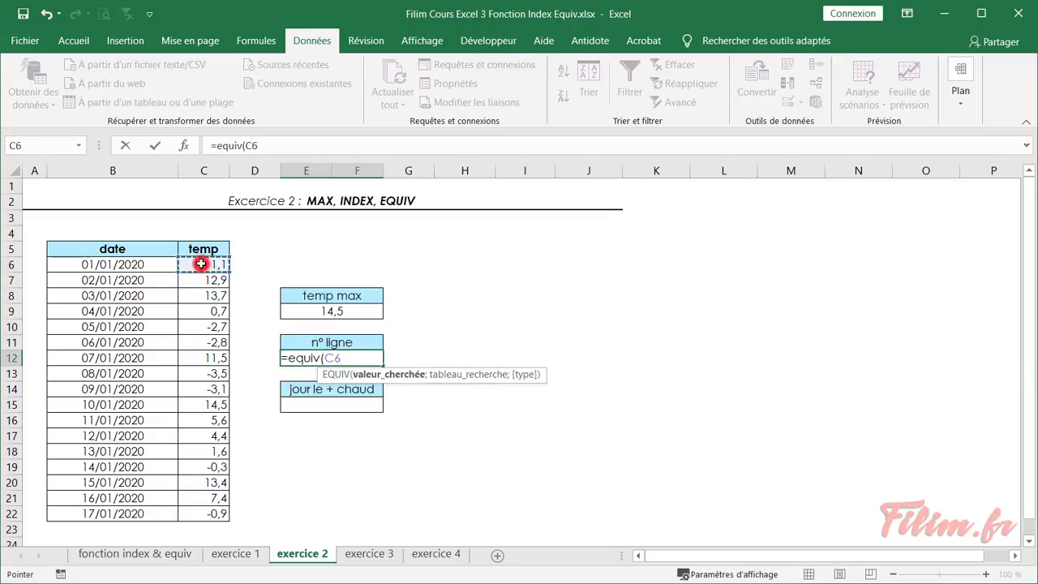
pyautogui.click(334, 311)
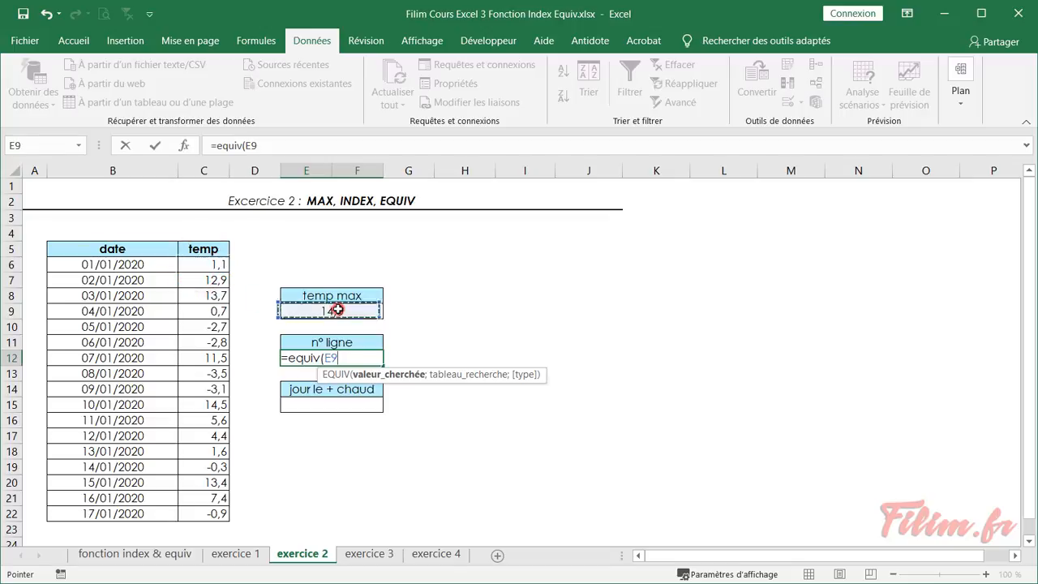
pyautogui.write(';')
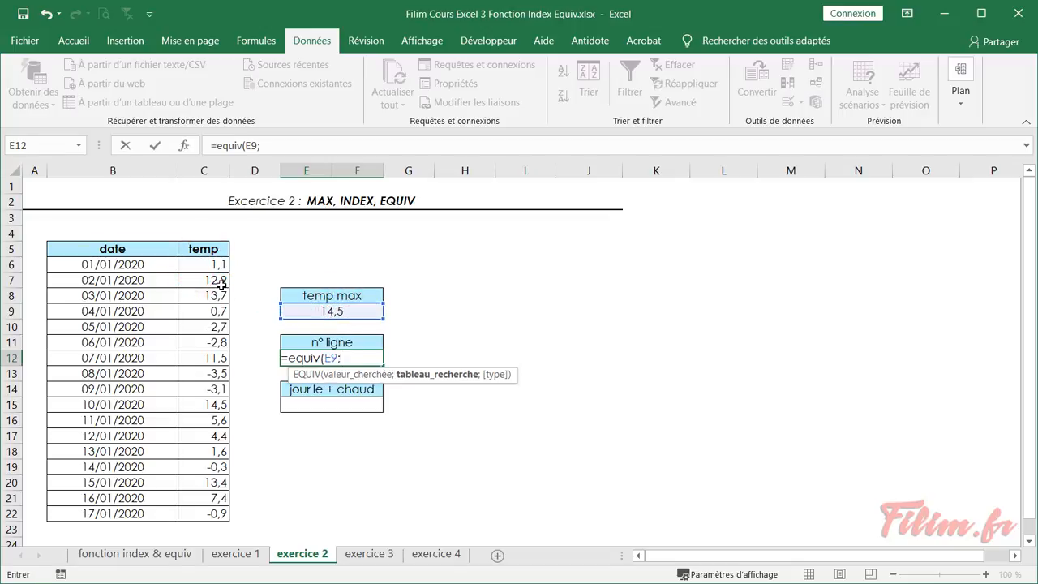
pyautogui.moveTo(210, 264); pyautogui.dragTo(218, 514)
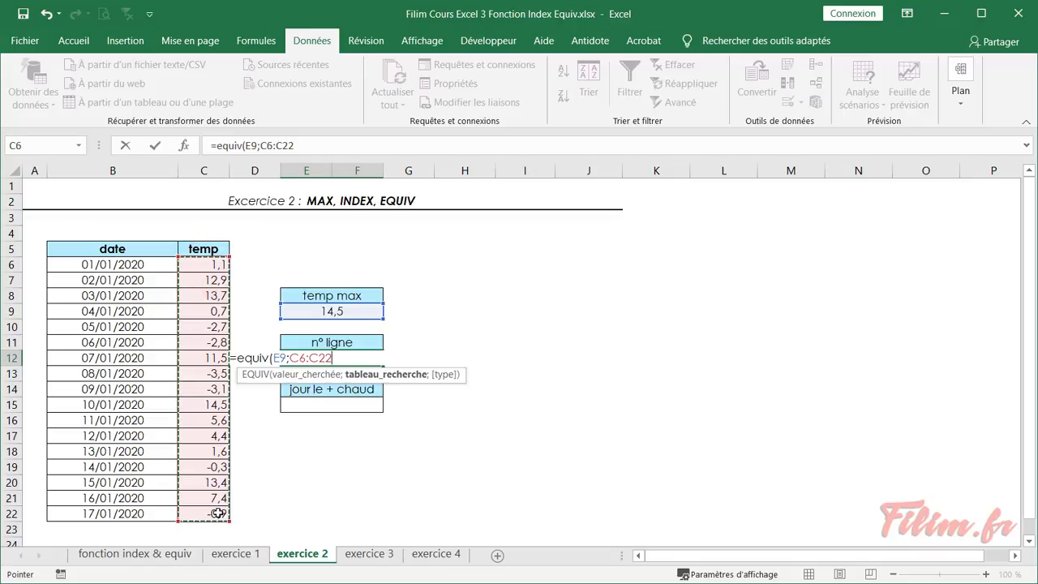
pyautogui.write(';')
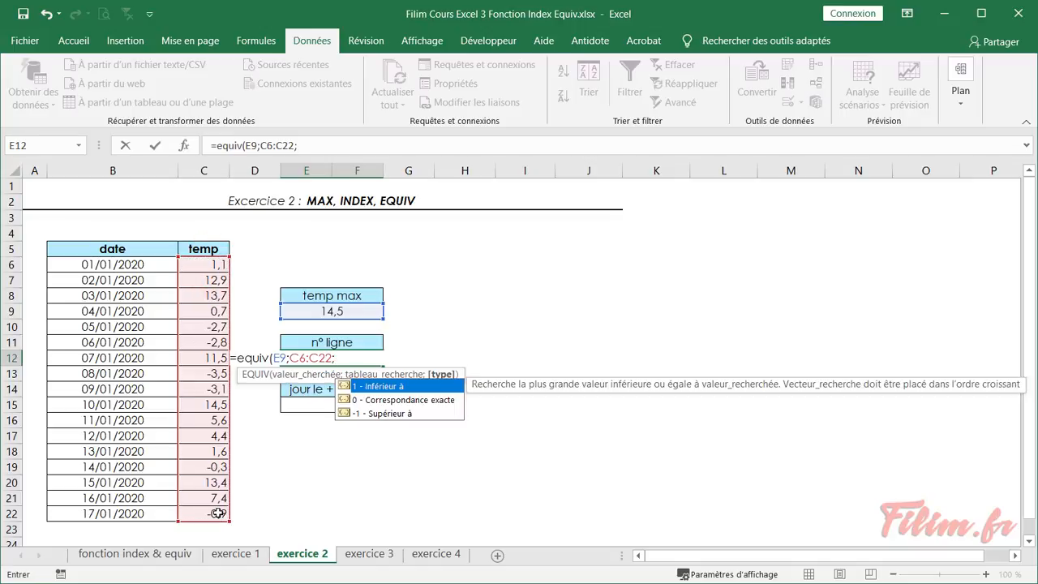
pyautogui.write('0)')
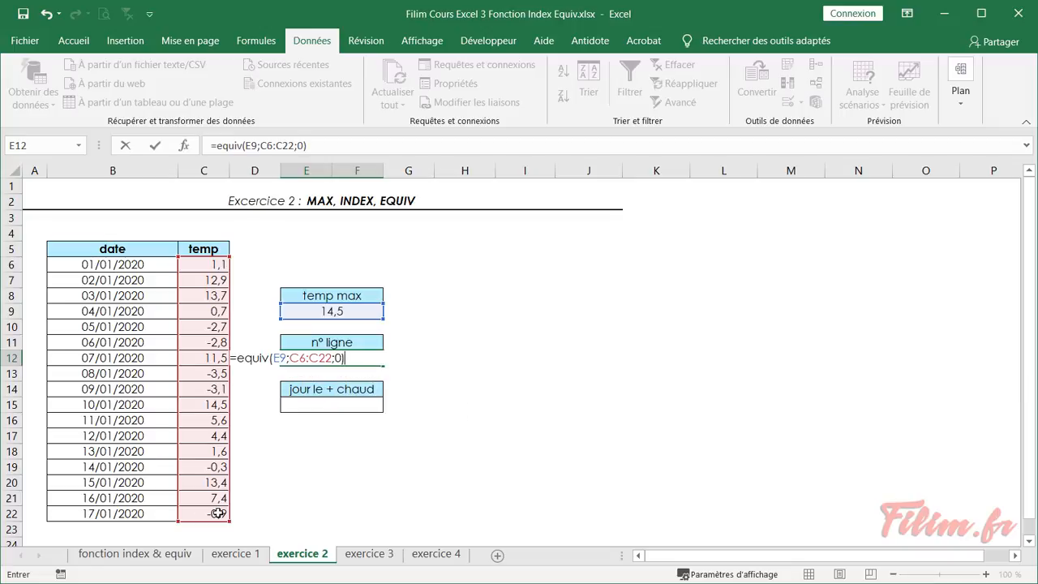
pyautogui.press('Return')
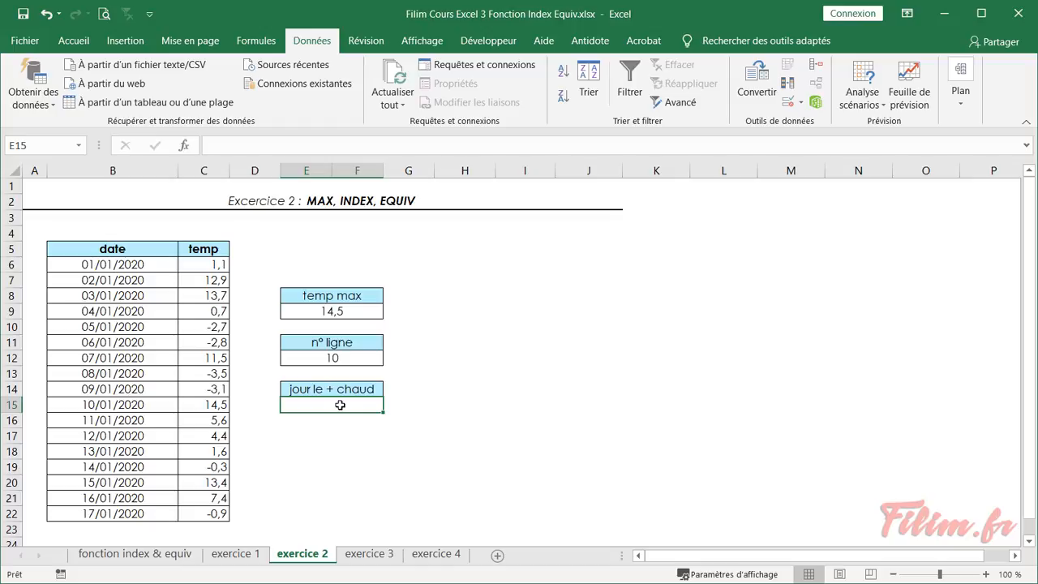
# Start an INDEX formula in the jour le + chaud cell E15 with the dates B6:B22 as the matrice argument.
pyautogui.click(361, 357)
pyautogui.click(335, 400)
pyautogui.write('=')
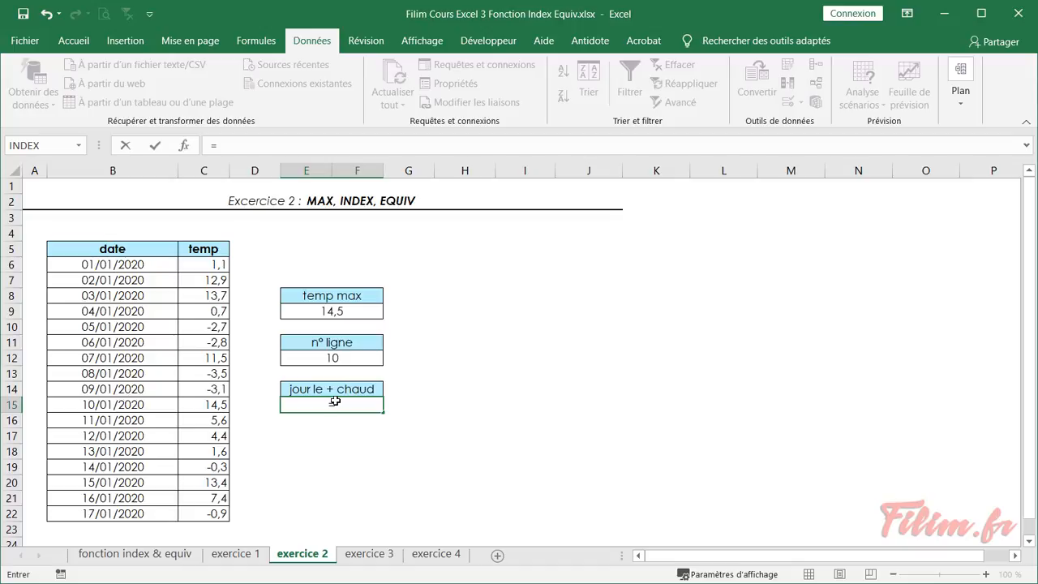
pyautogui.write('index(')
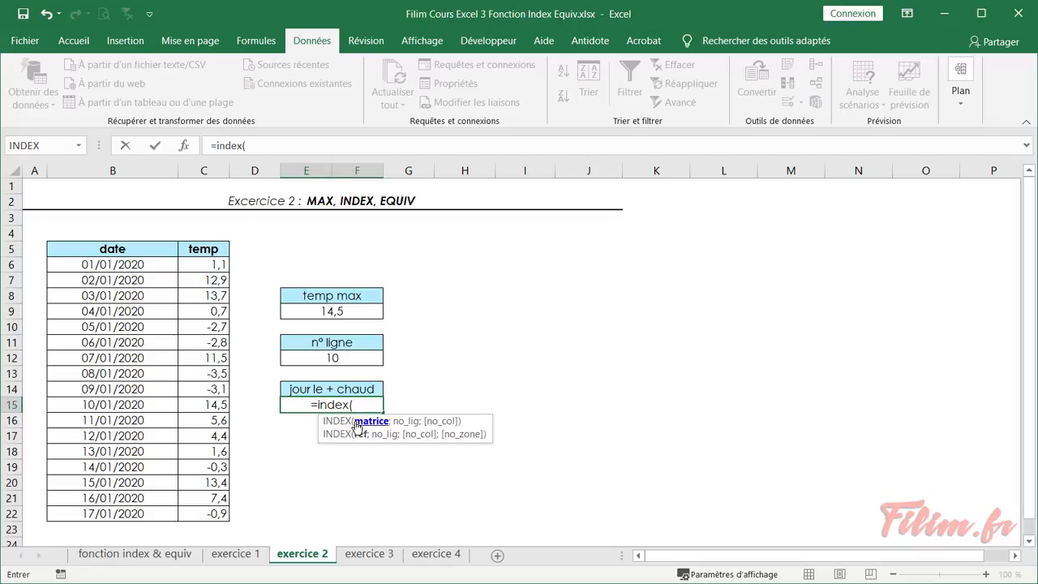
pyautogui.moveTo(140, 267); pyautogui.dragTo(129, 514)
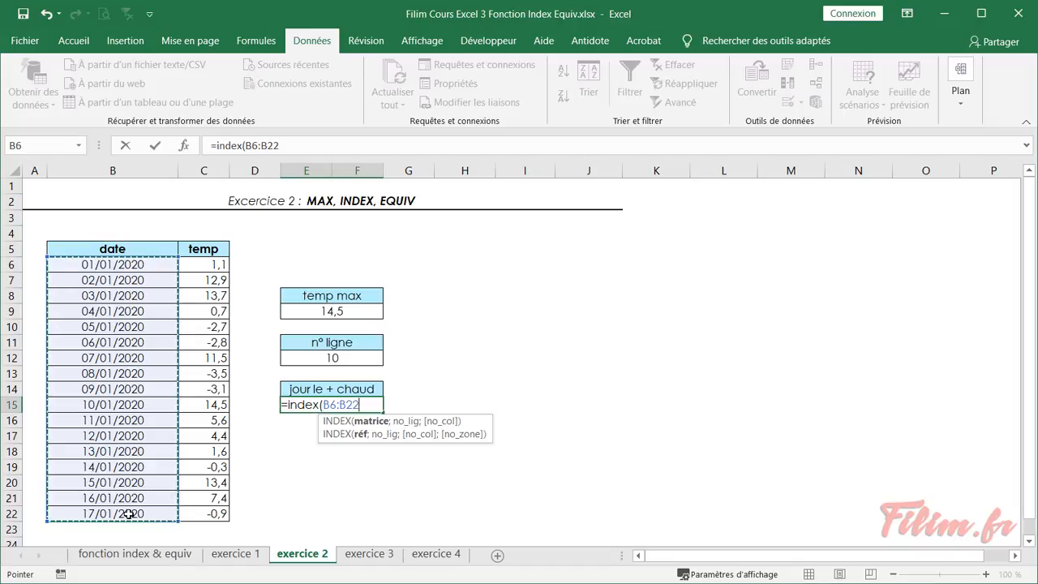
pyautogui.write(';')
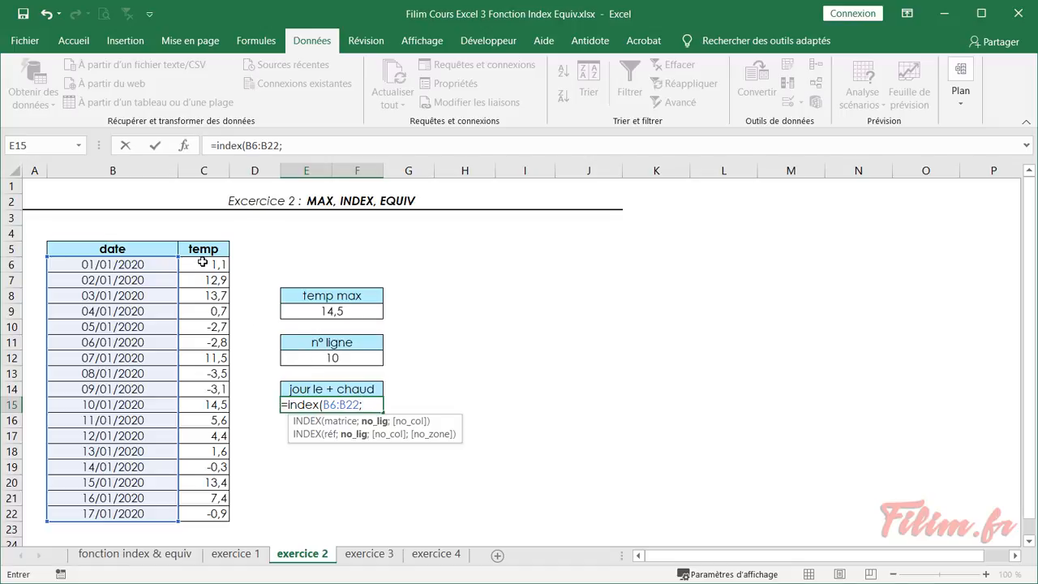
pyautogui.write('index')
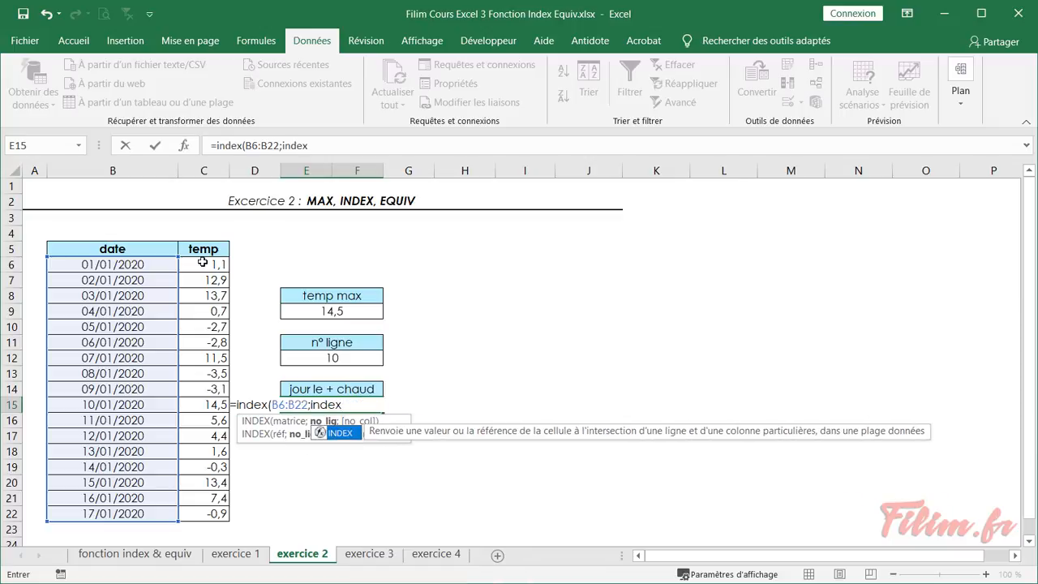
pyautogui.write('(')
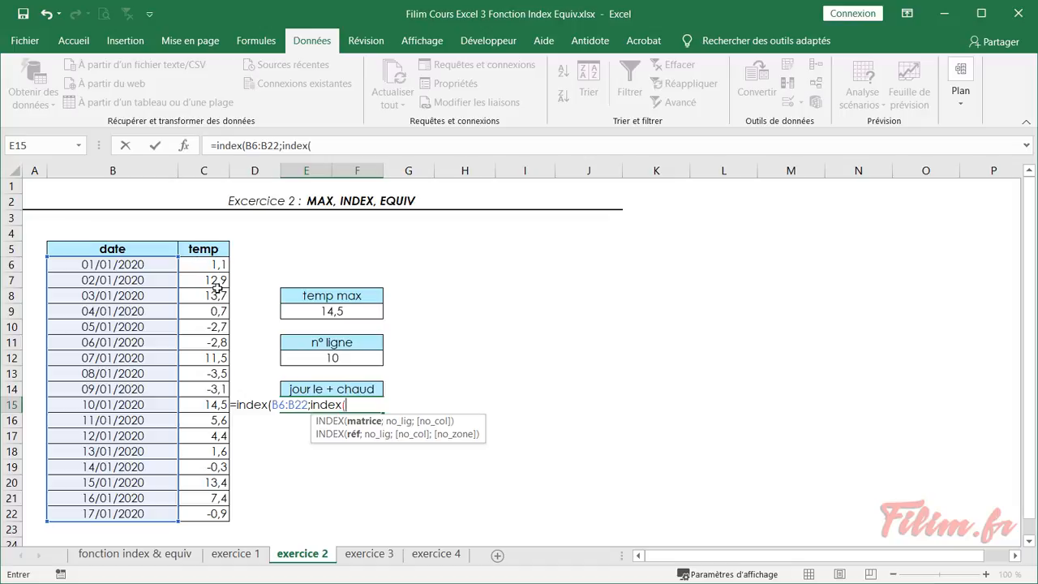
pyautogui.press('BackSpace')
pyautogui.press('BackSpace')
pyautogui.press('BackSpace')
pyautogui.press('BackSpace')
pyautogui.press('BackSpace')
pyautogui.press('BackSpace')
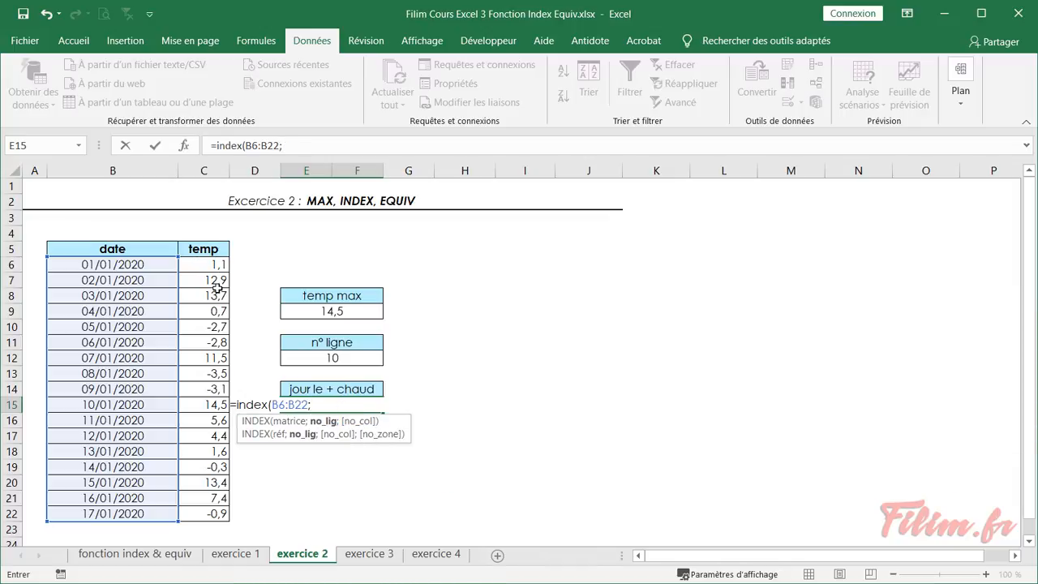
# Complete the INDEX formula in E15 with equiv(E9;C6:C22;0) as its row argument to return the hottest day's date.
pyautogui.write('equiv')
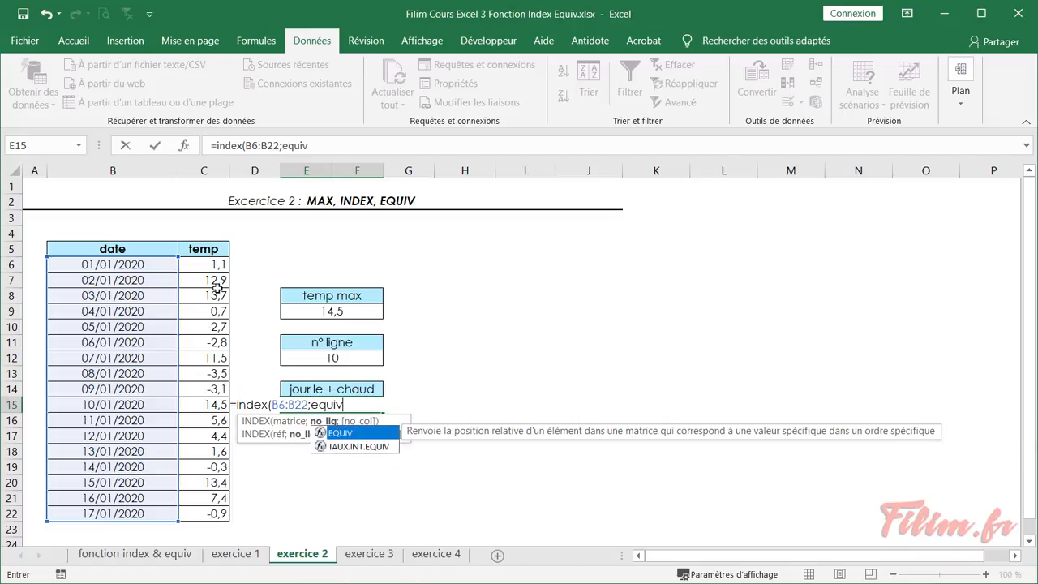
pyautogui.write('(')
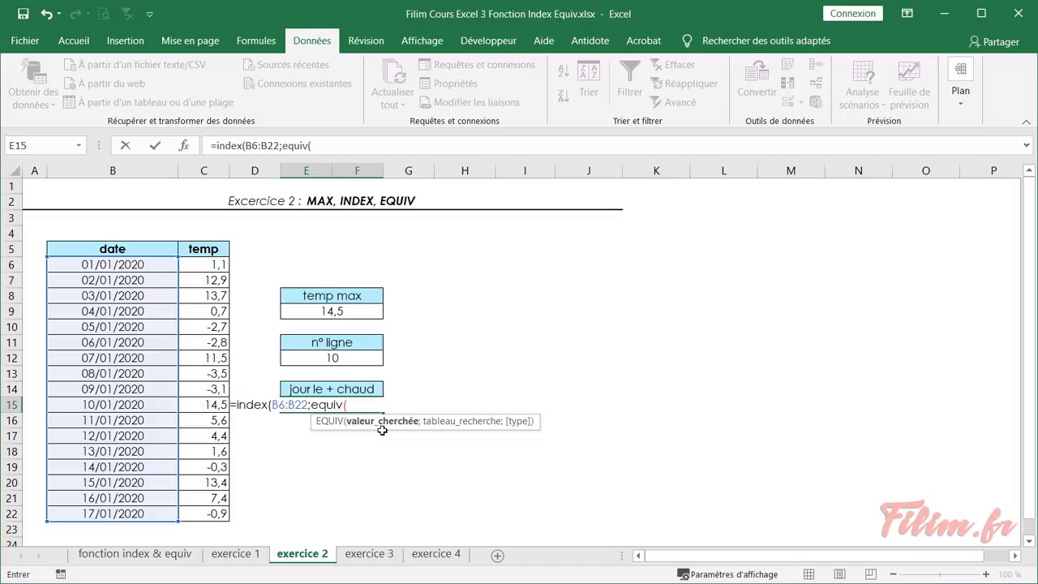
pyautogui.click(370, 313)
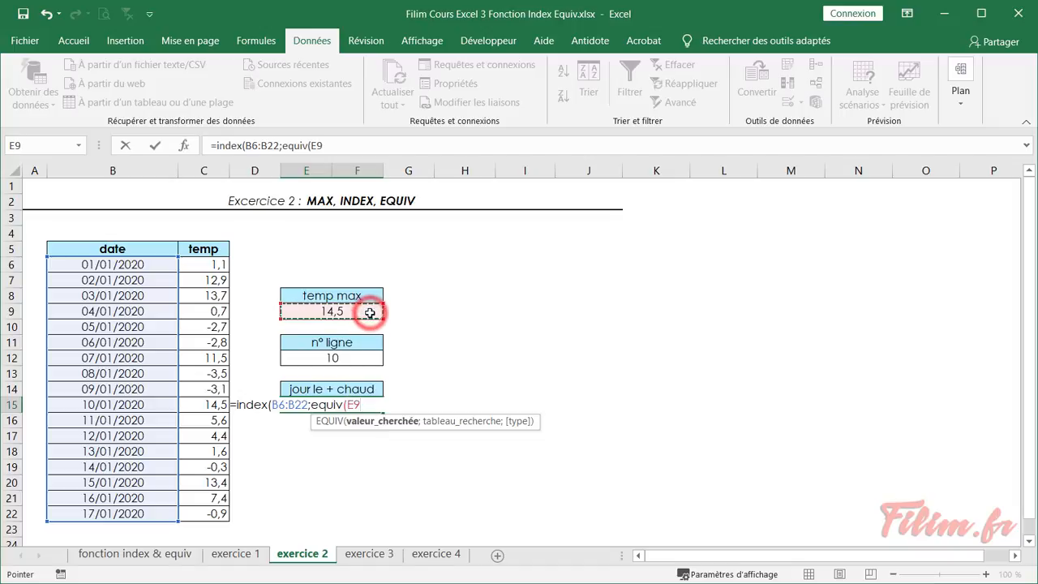
pyautogui.write(';')
pyautogui.moveTo(203, 264); pyautogui.dragTo(195, 508)
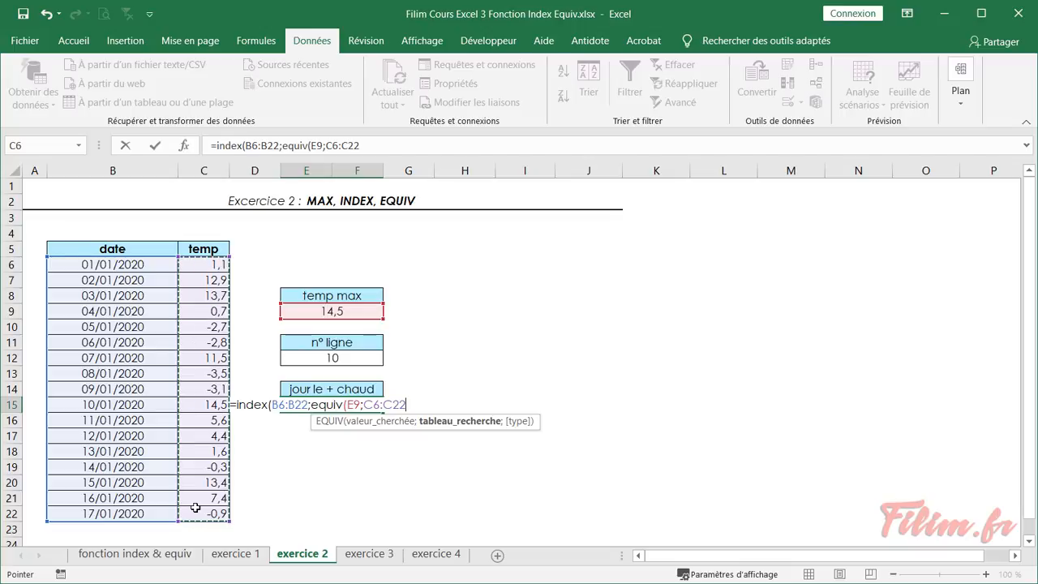
pyautogui.write(';0')
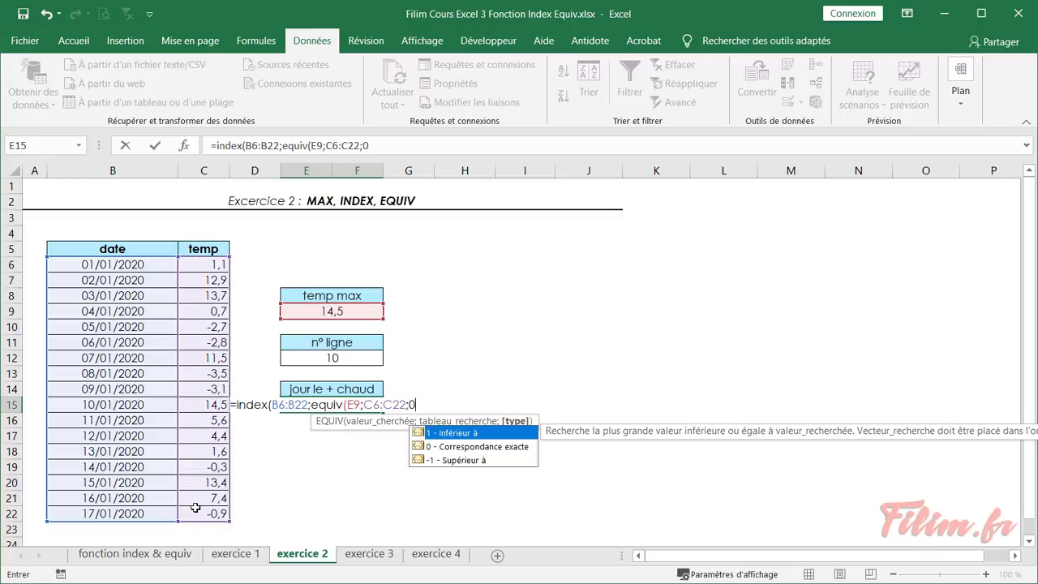
pyautogui.write(')')
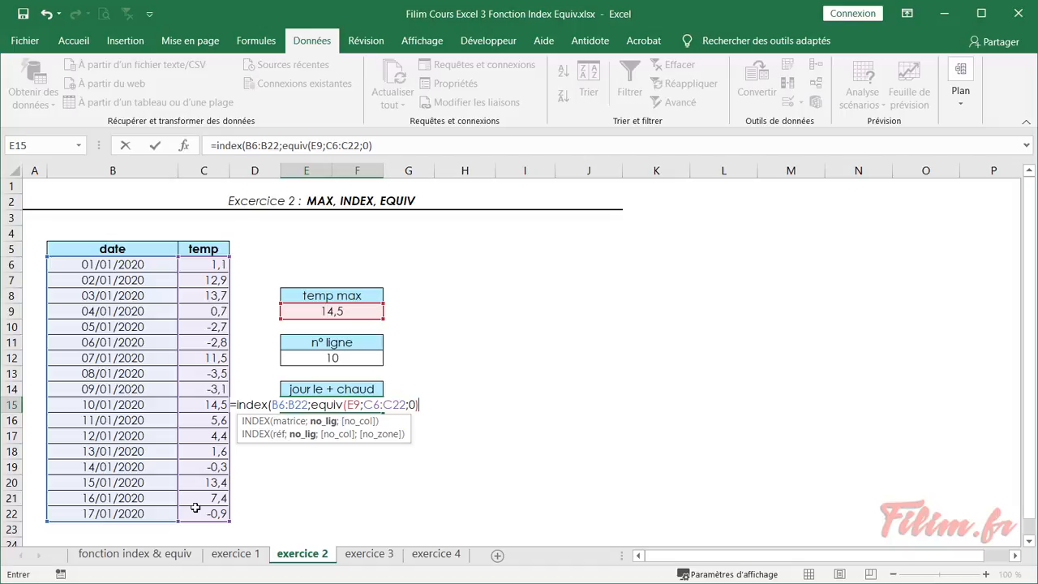
pyautogui.write(')')
pyautogui.press('Return')
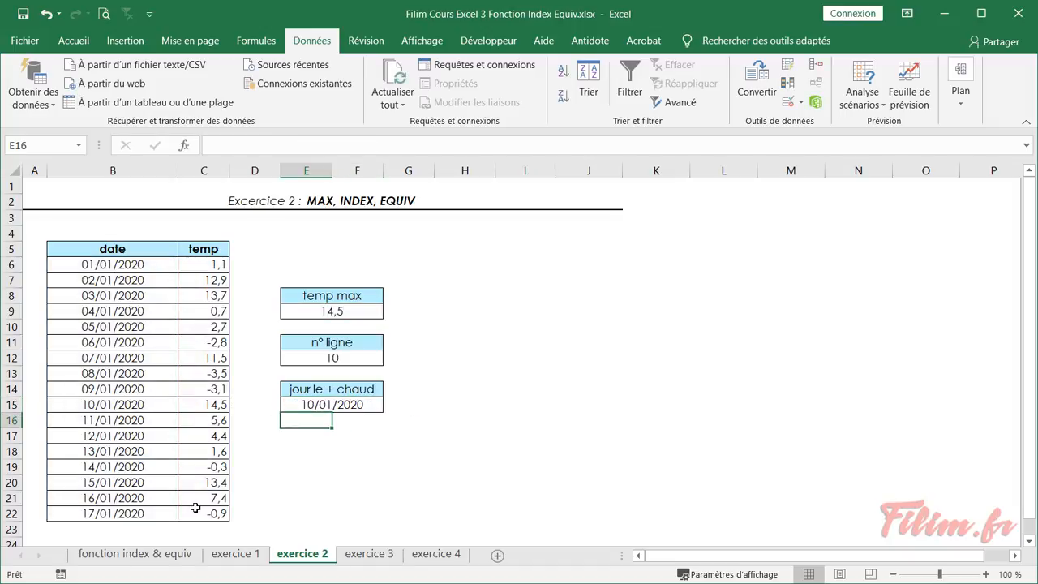
# Review the formula in E15 along with its source ranges, temperatures C6:C22 and dates B6:B22.
pyautogui.click(312, 407)
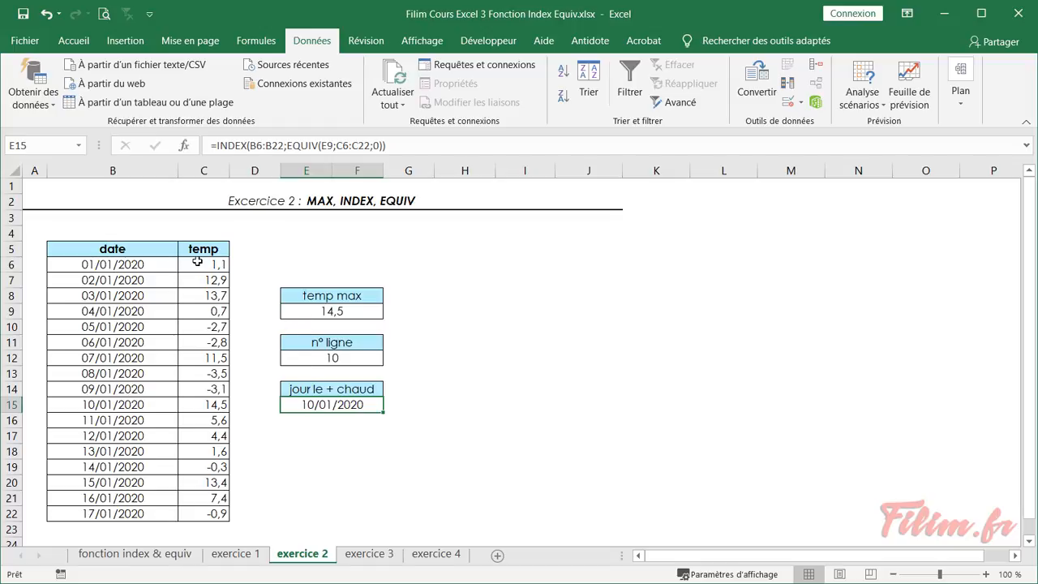
pyautogui.moveTo(197, 261); pyautogui.dragTo(208, 513)
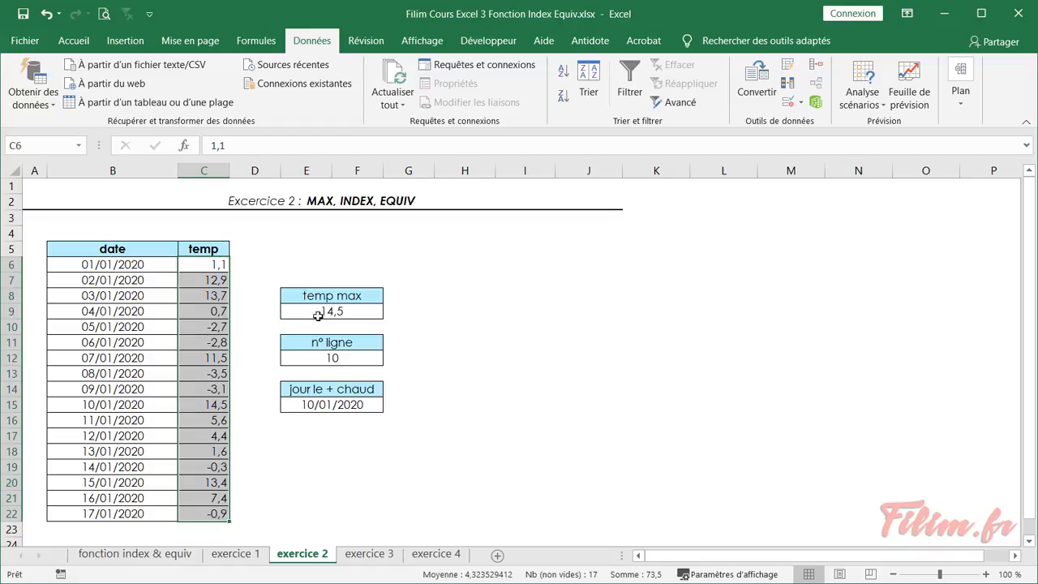
pyautogui.moveTo(142, 265); pyautogui.dragTo(132, 514)
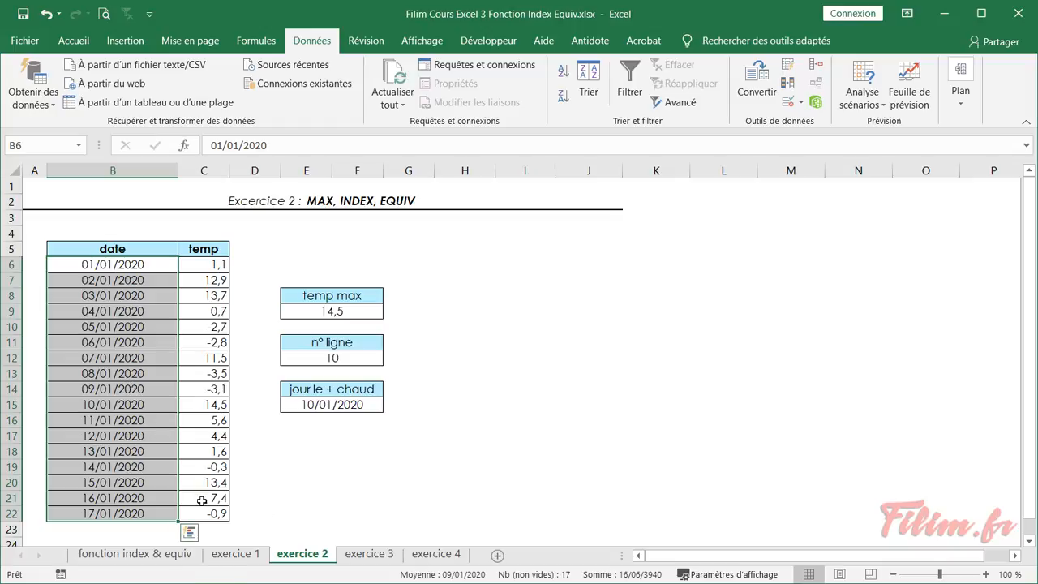
# Set the temperature for 16/01/2020 in cell C21 to 17,4 to test the formulas.
pyautogui.click(201, 501)
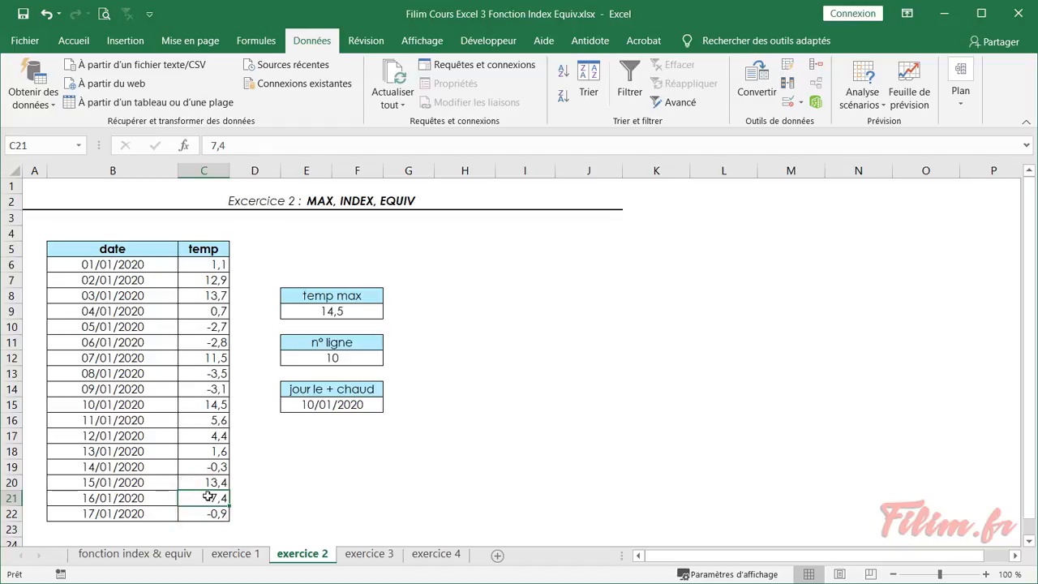
pyautogui.doubleClick(207, 498)
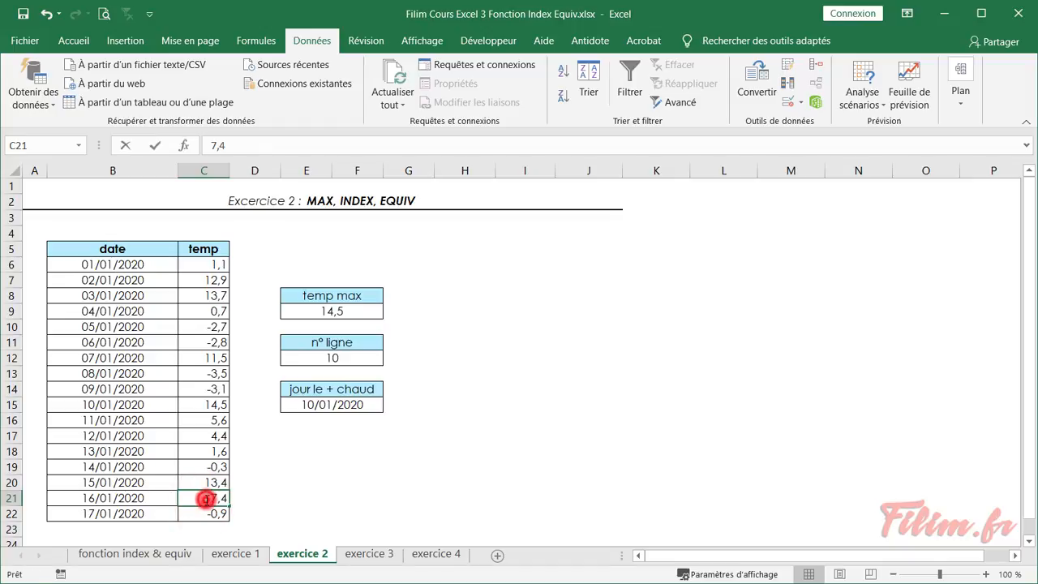
pyautogui.write('1')
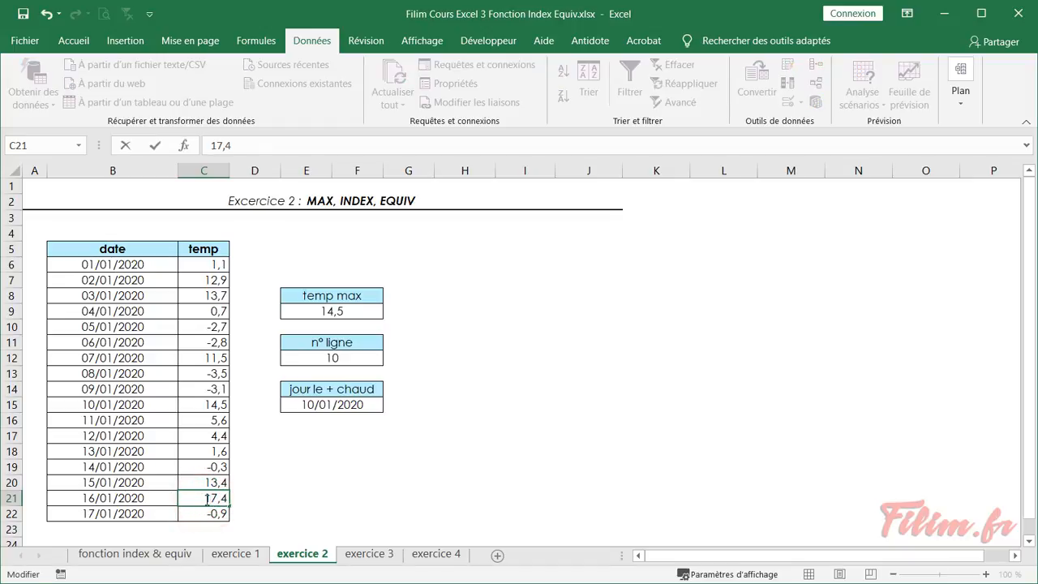
pyautogui.press('Return')
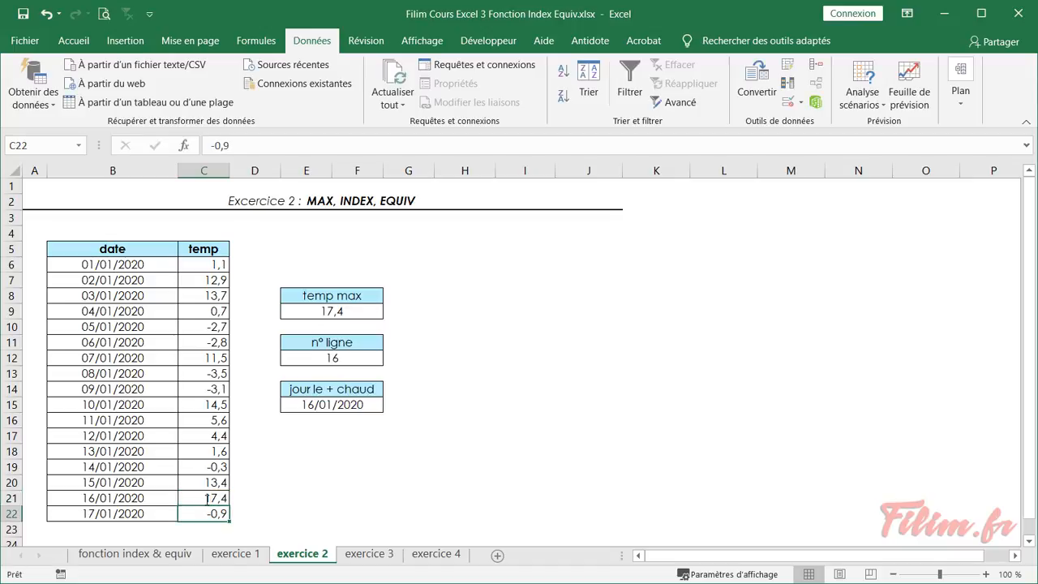
# Look back at the exercice 1 sheet, then return to exercice 2 and review the formula in E15.
pyautogui.click(235, 553)
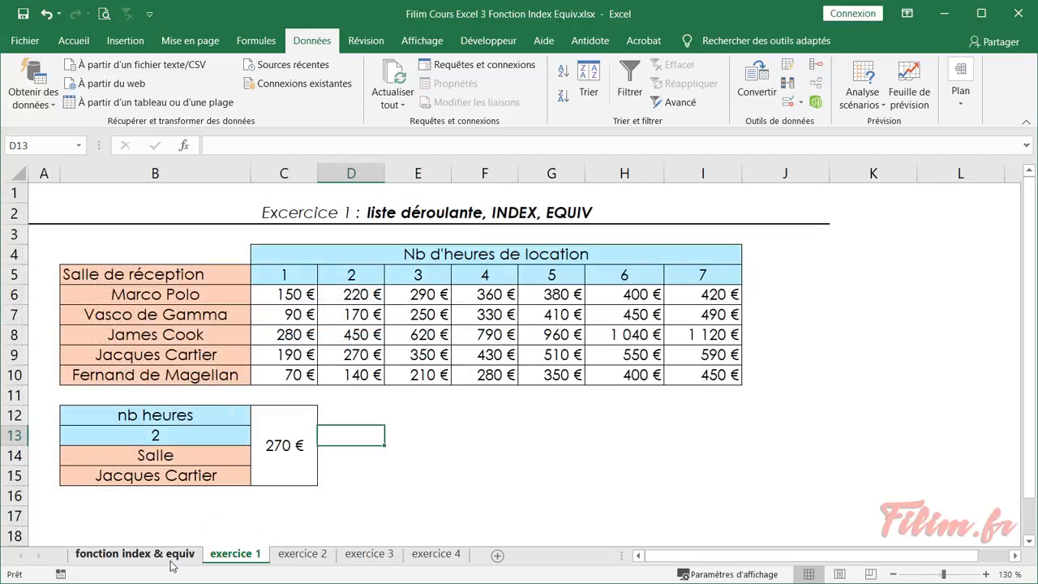
pyautogui.click(297, 554)
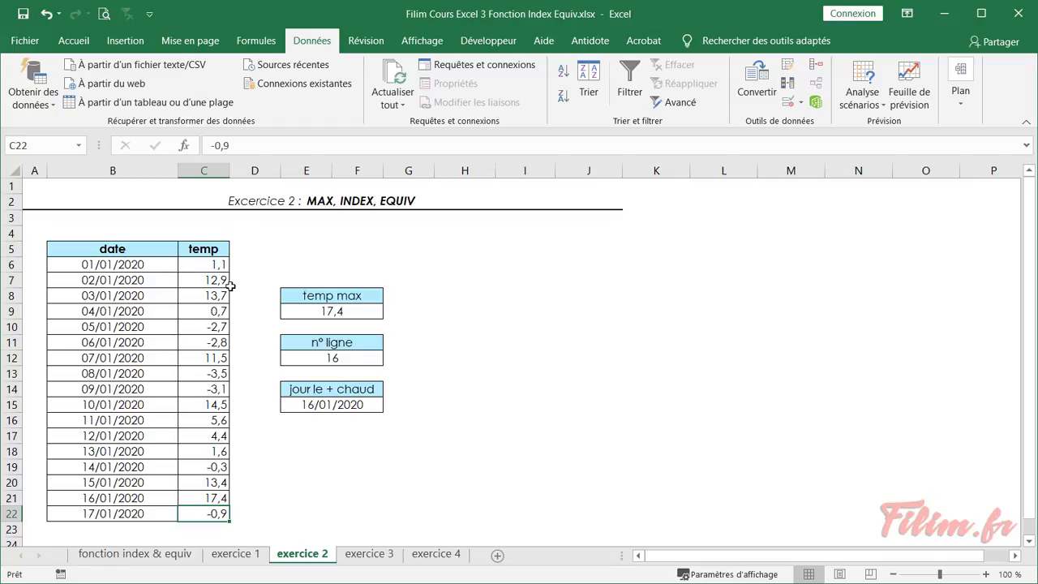
pyautogui.click(314, 406)
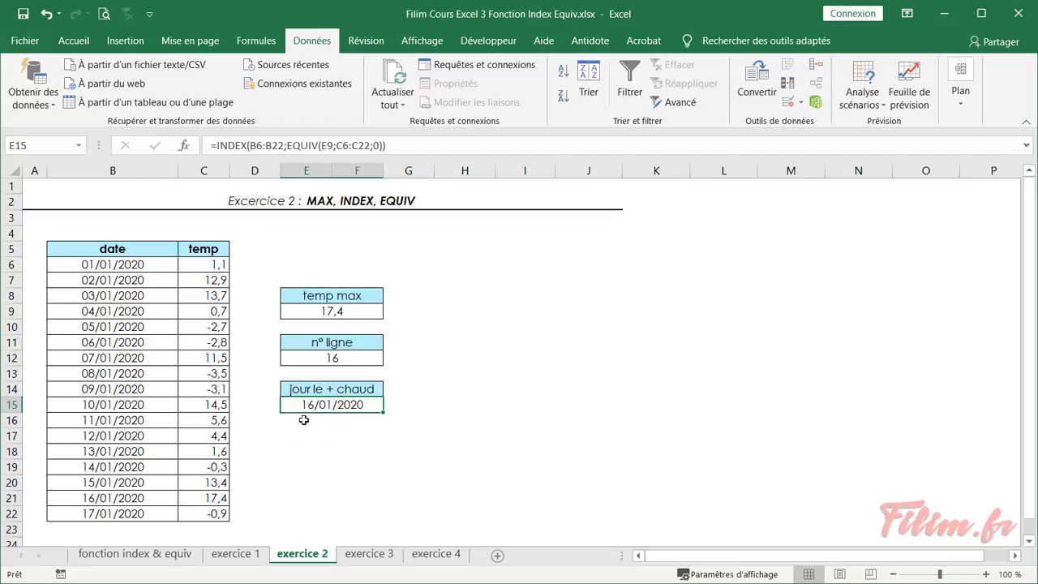
# Open the exercice 3 sheet and examine the product references in the ref column.
pyautogui.click(369, 553)
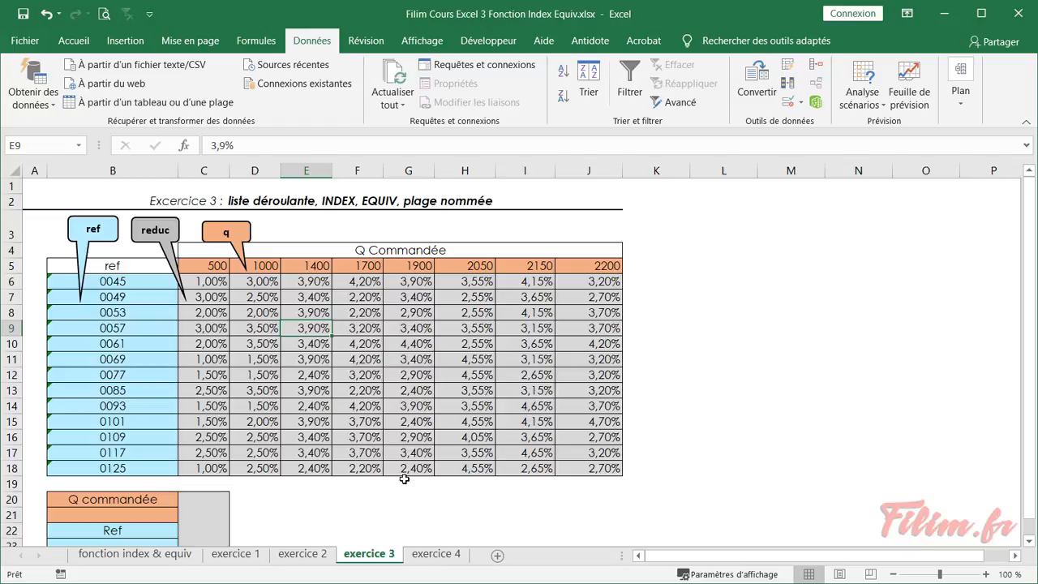
pyautogui.click(151, 284)
pyautogui.click(151, 309)
pyautogui.click(147, 339)
pyautogui.click(150, 371)
pyautogui.click(146, 401)
pyautogui.click(143, 425)
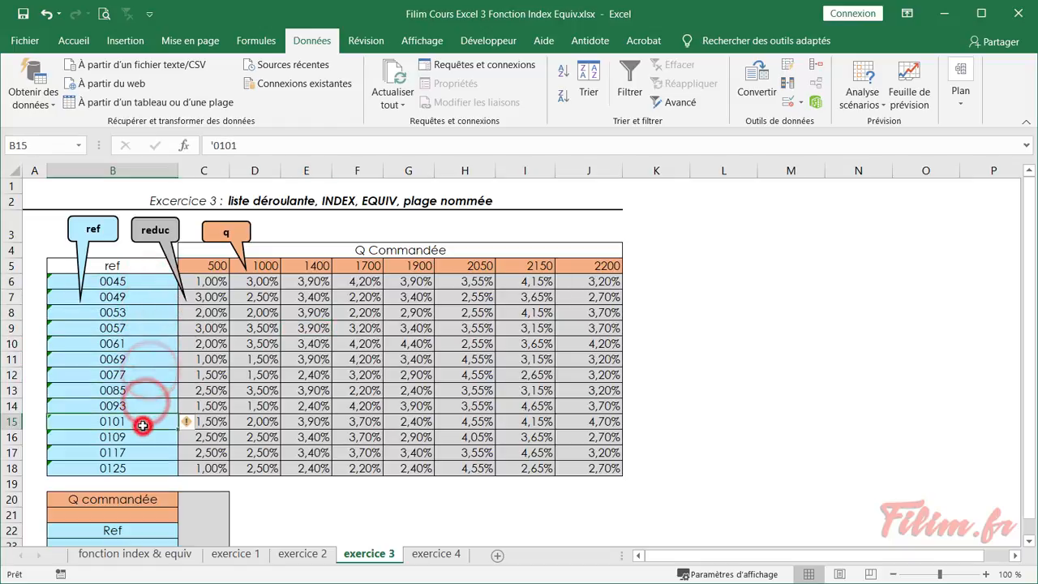
pyautogui.click(143, 396)
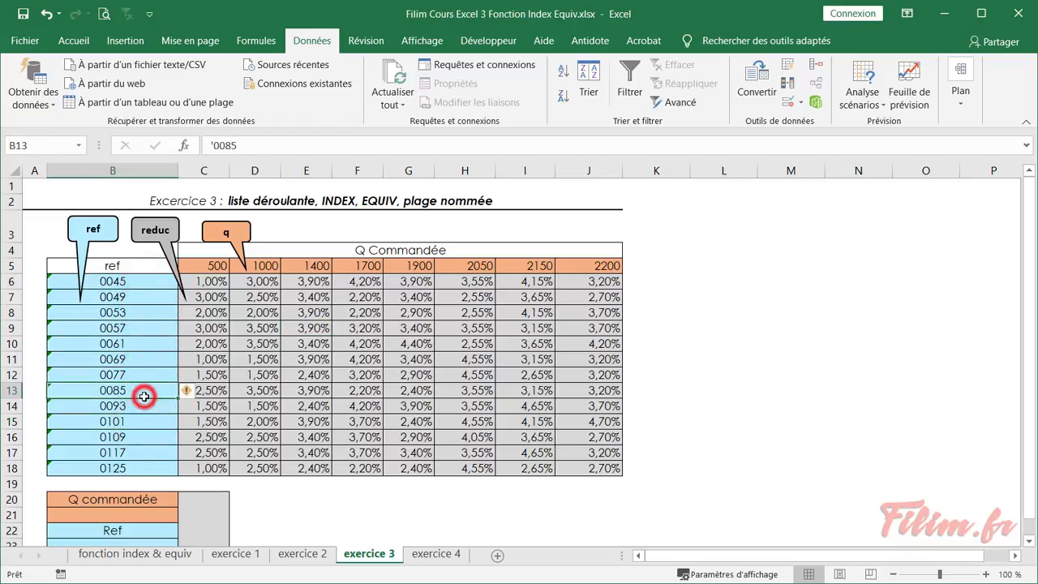
# Examine the ordered quantities in row 5 and the reduction percentages in the table on exercice 3.
pyautogui.click(212, 265)
pyautogui.click(321, 265)
pyautogui.click(373, 266)
pyautogui.click(418, 266)
pyautogui.click(474, 266)
pyautogui.click(531, 266)
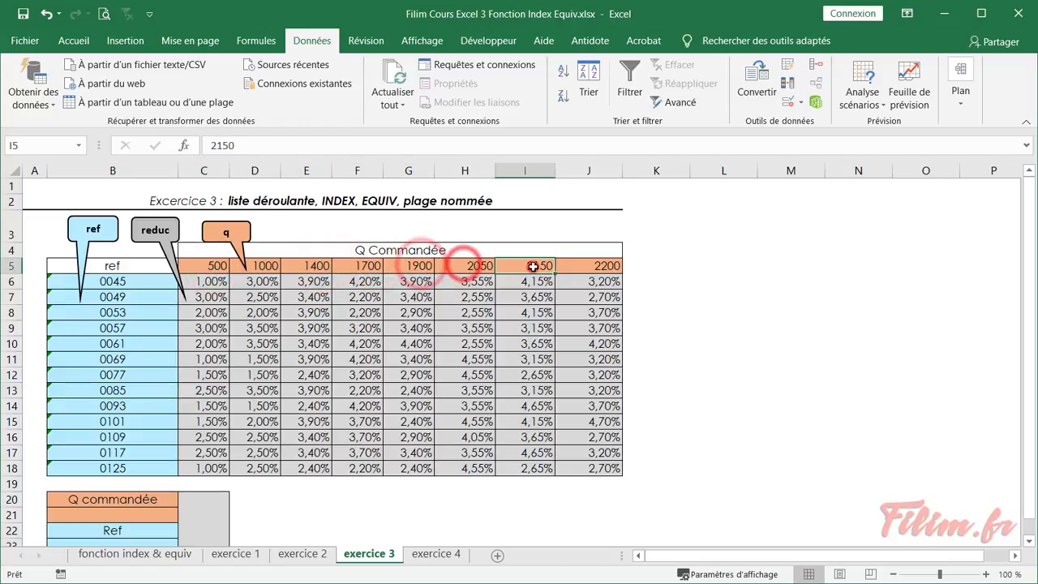
pyautogui.click(369, 327)
pyautogui.click(363, 359)
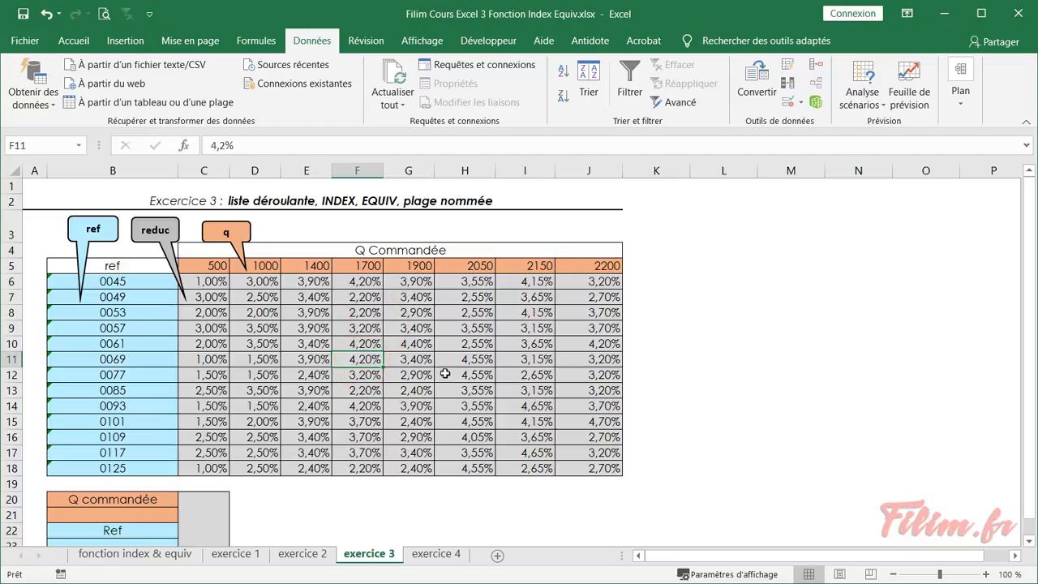
pyautogui.click(428, 375)
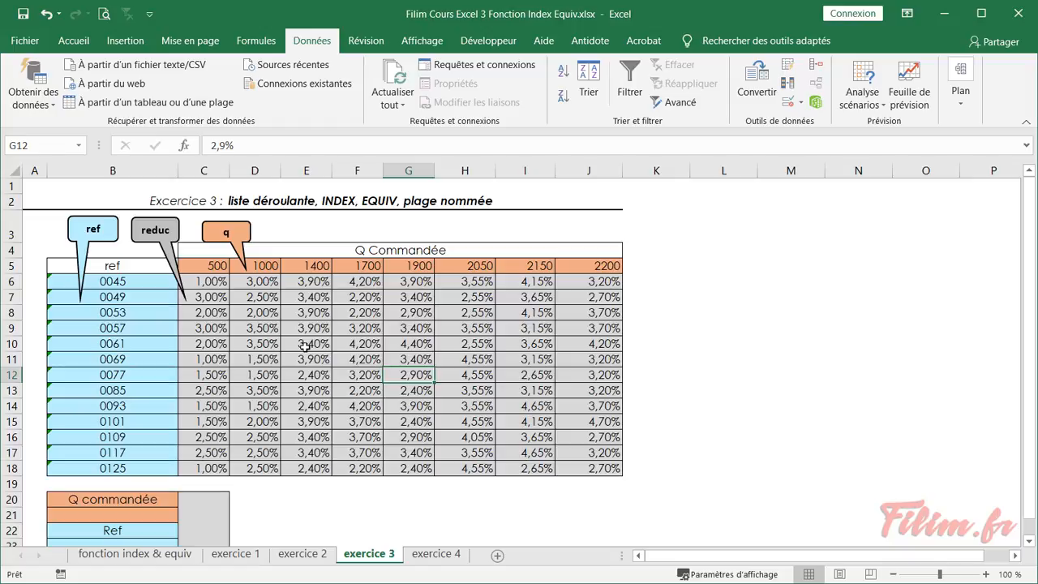
# Review the empty Q commandée cell B21, Ref cell B23 and merged result cell C20 below the table.
pyautogui.click(1028, 540)
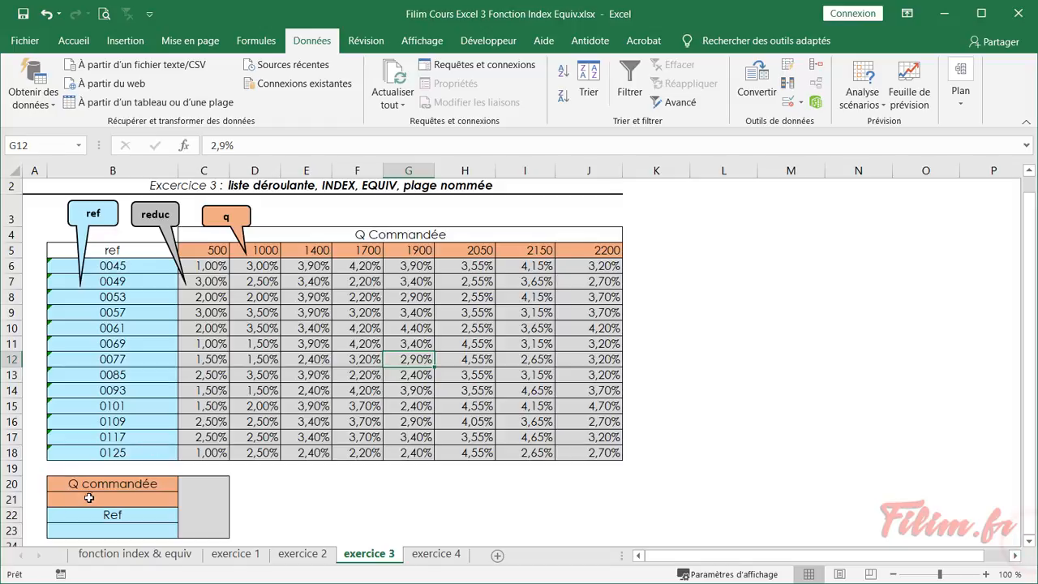
pyautogui.click(84, 501)
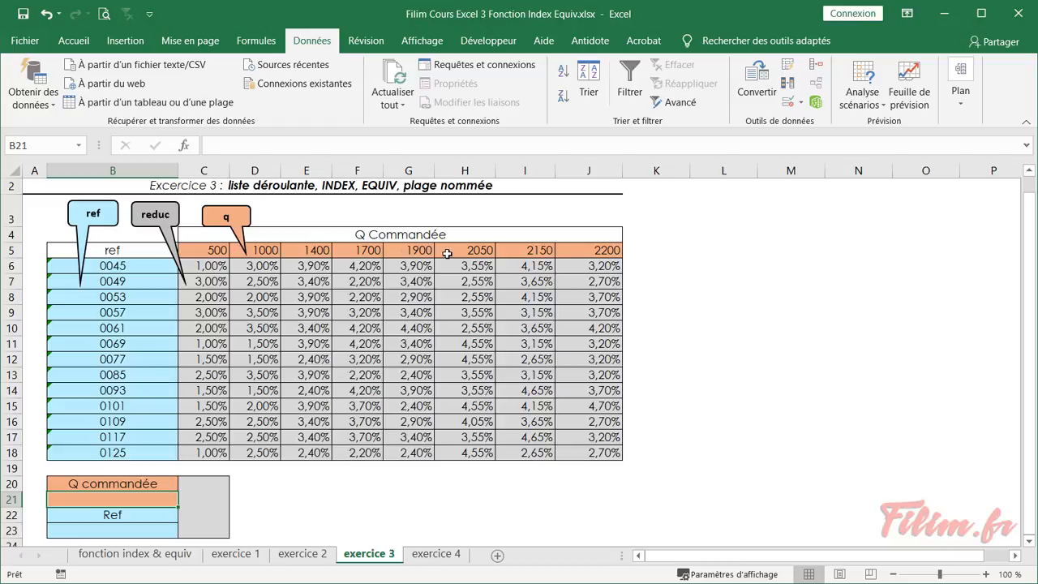
pyautogui.click(126, 529)
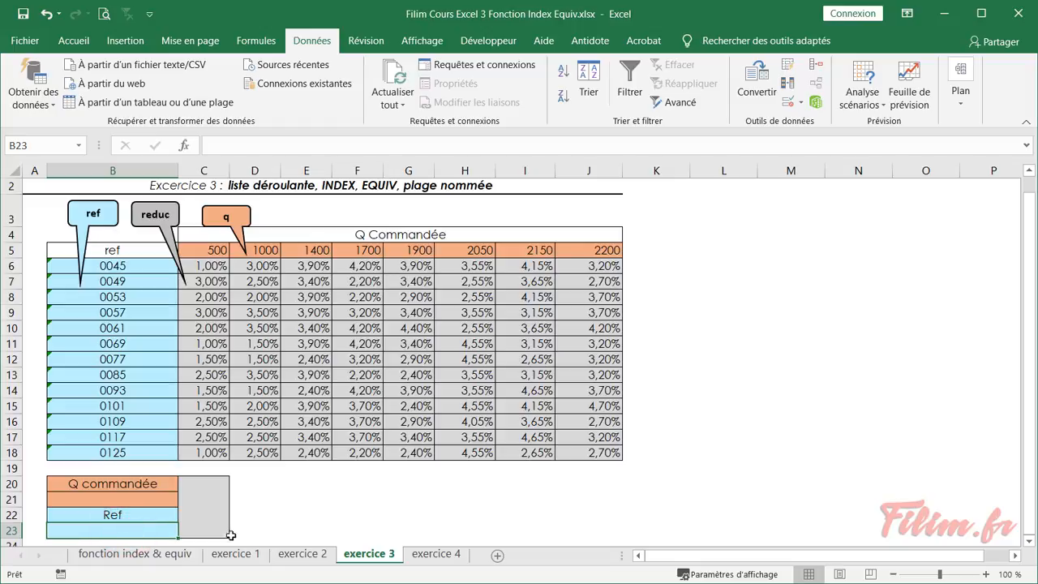
pyautogui.click(211, 509)
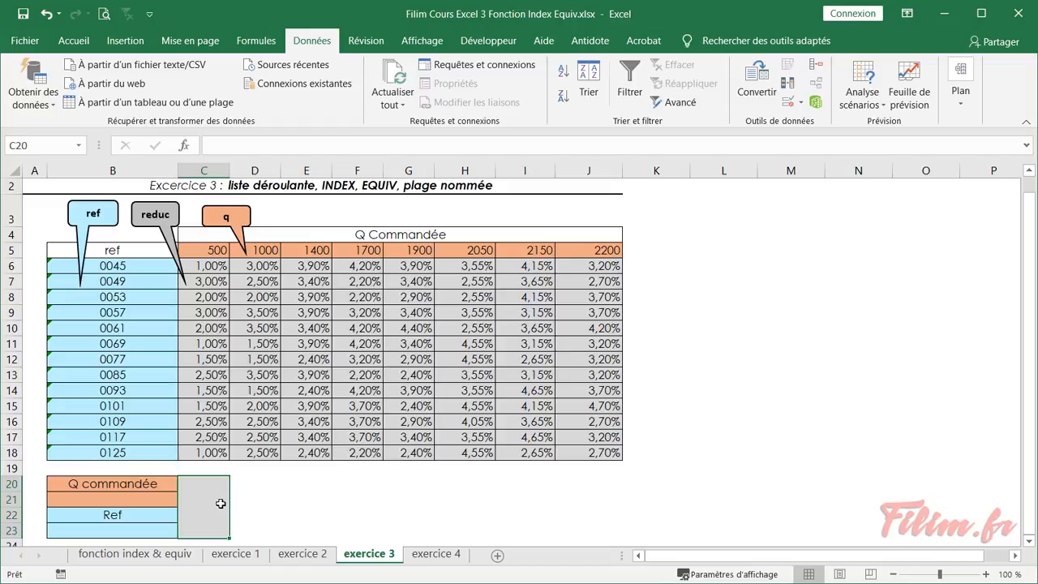
# Define the name ref for the blue reference cells B6:B18.
pyautogui.moveTo(135, 268); pyautogui.dragTo(132, 446)
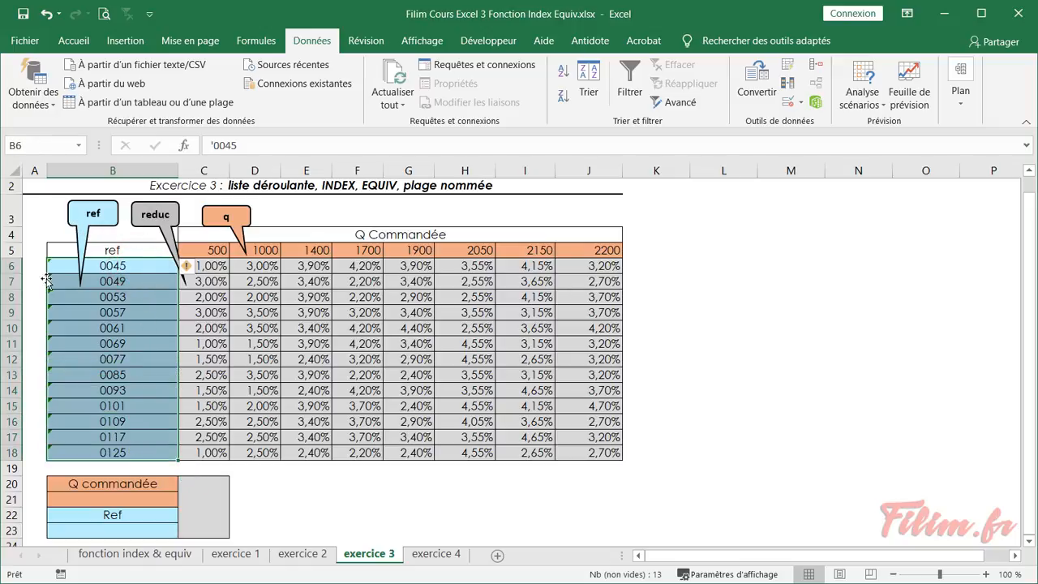
pyautogui.click(35, 145)
pyautogui.write('re')
pyautogui.press('Return')
# Check which cells the named range ref covers by selecting it from the list of defined names.
pyautogui.click(225, 341)
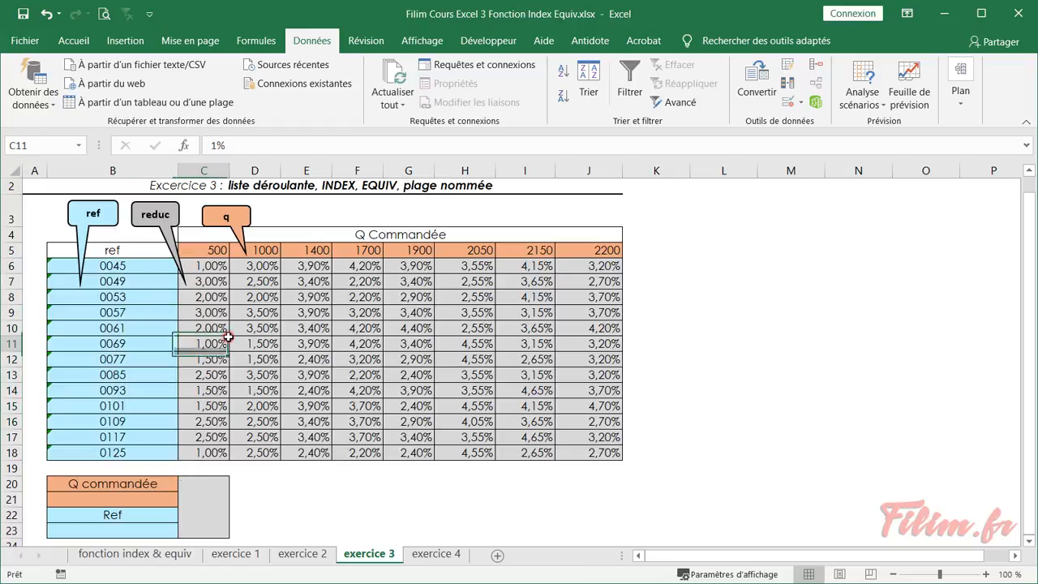
pyautogui.click(79, 146)
pyautogui.click(58, 163)
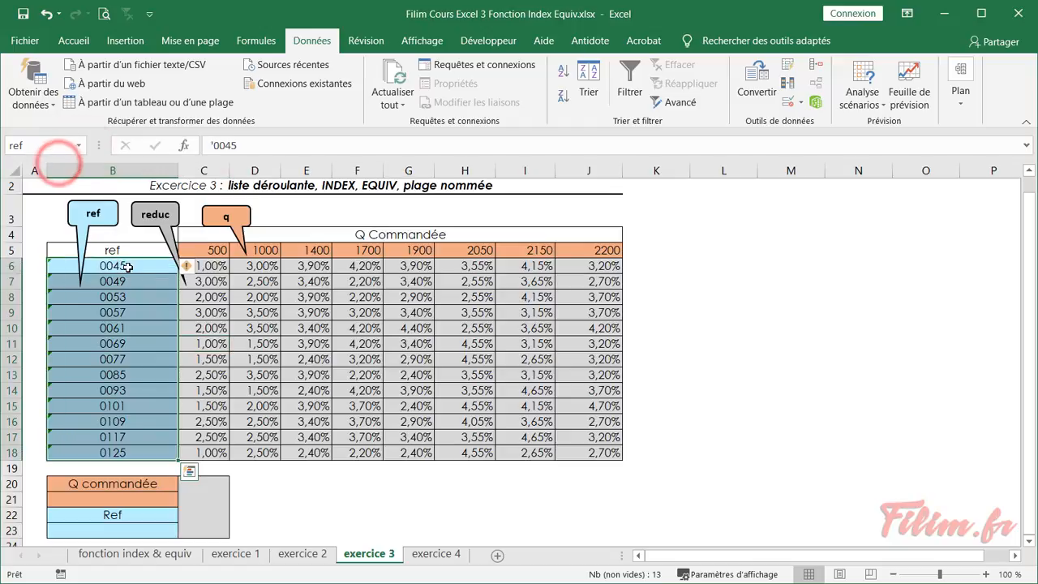
pyautogui.click(285, 344)
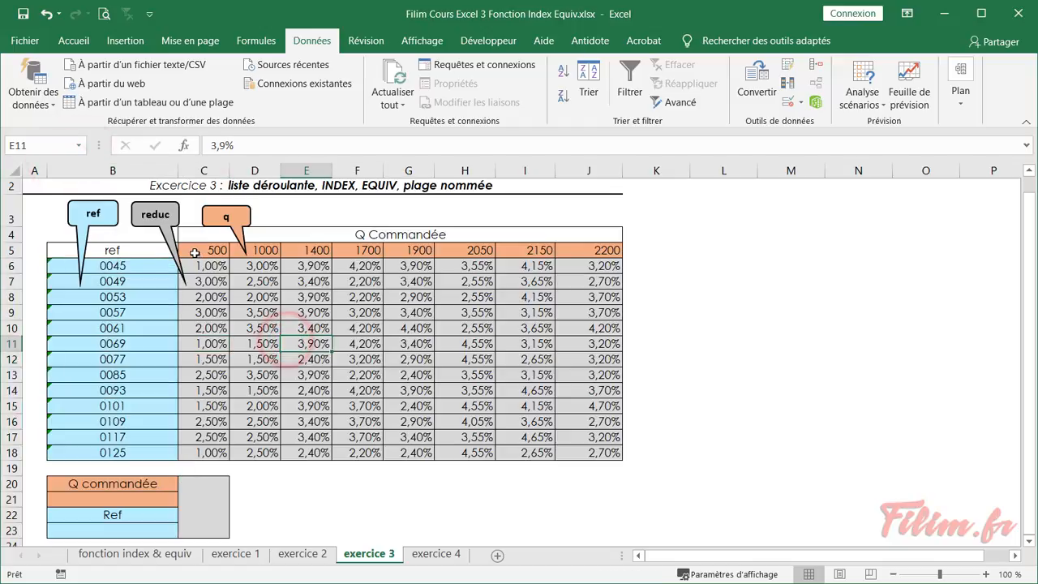
# Define the name q for the ordered quantities in C5:J5.
pyautogui.click(199, 251)
pyautogui.moveTo(198, 250); pyautogui.dragTo(612, 251)
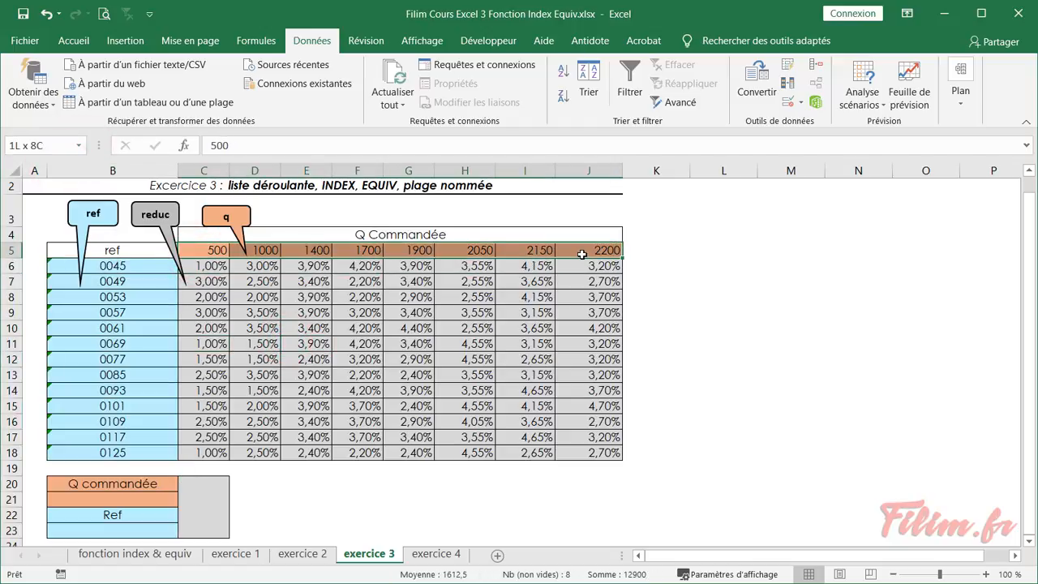
pyautogui.click(40, 146)
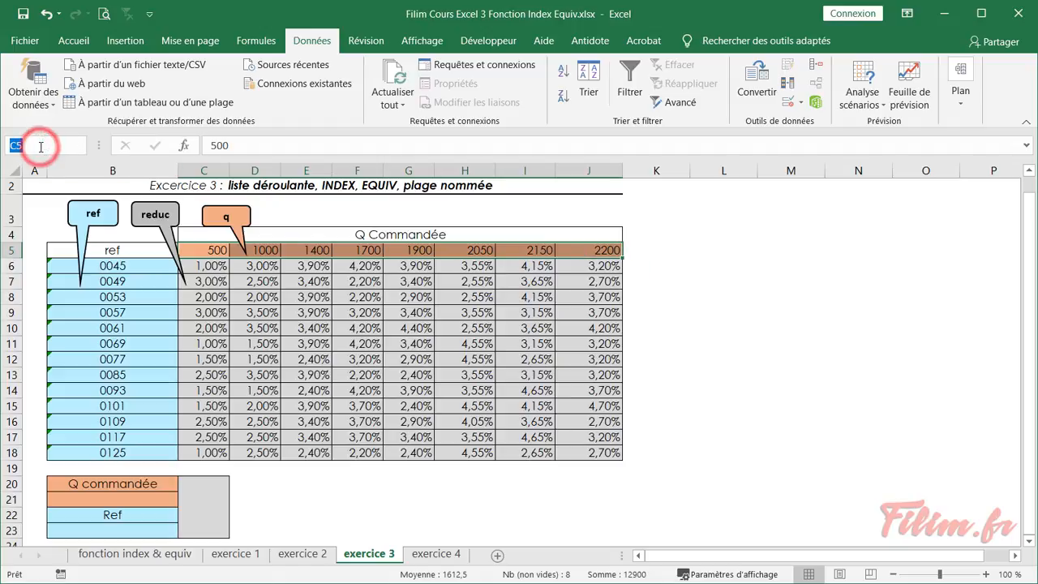
pyautogui.write('q')
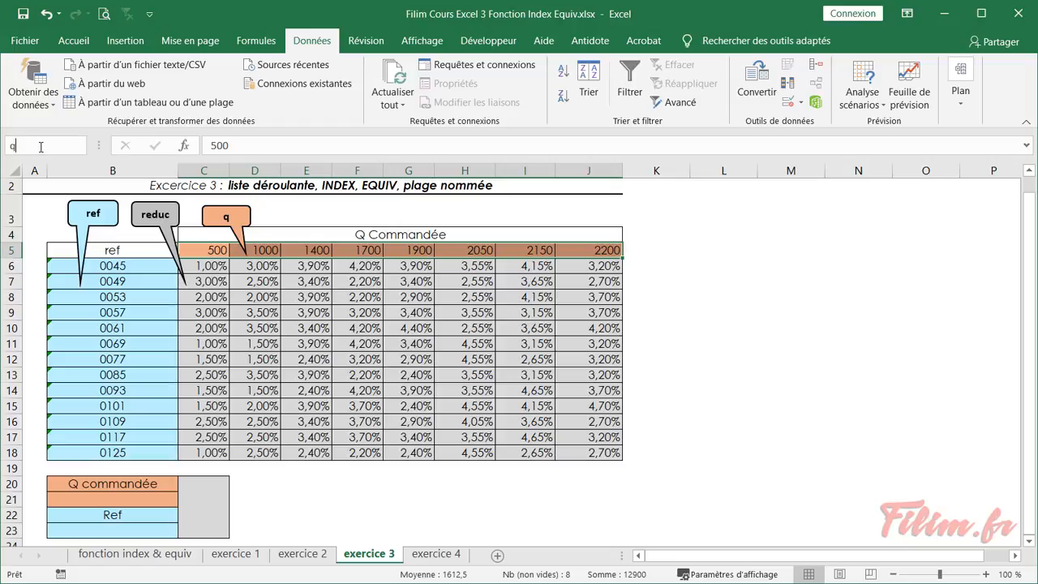
pyautogui.click(30, 146)
pyautogui.click(231, 310)
# Define the name reduc for the discount percentages in C6:J18.
pyautogui.click(198, 270)
pyautogui.moveTo(199, 269); pyautogui.dragTo(608, 454)
pyautogui.click(18, 146)
pyautogui.write('ref')
pyautogui.press('Return')
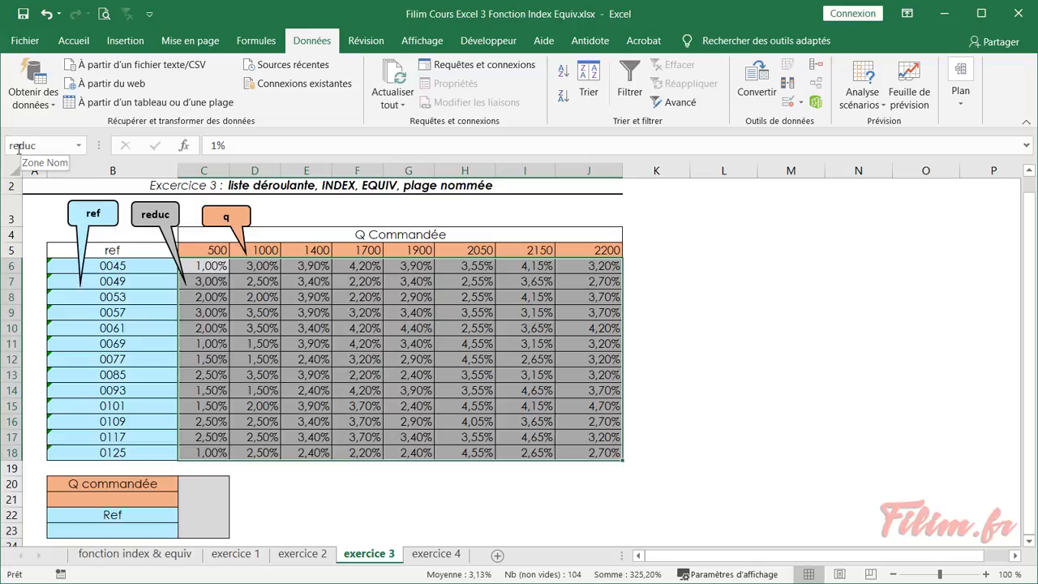
# Check the cells covered by the named ranges q, reduc and ref by selecting each one in turn.
pyautogui.click(286, 329)
pyautogui.click(82, 145)
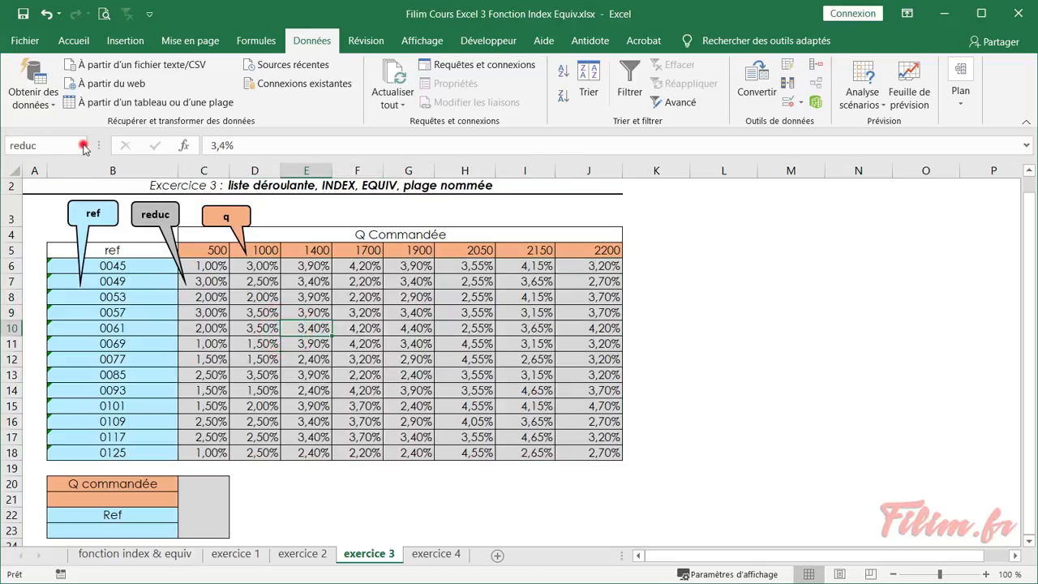
pyautogui.click(63, 161)
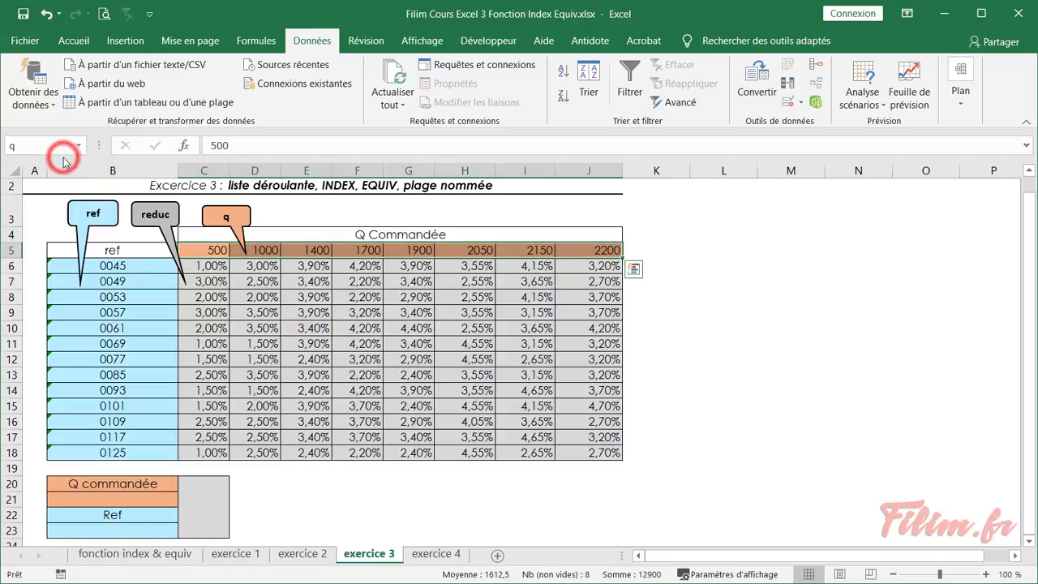
pyautogui.click(79, 145)
pyautogui.click(63, 177)
pyautogui.click(82, 145)
pyautogui.click(36, 193)
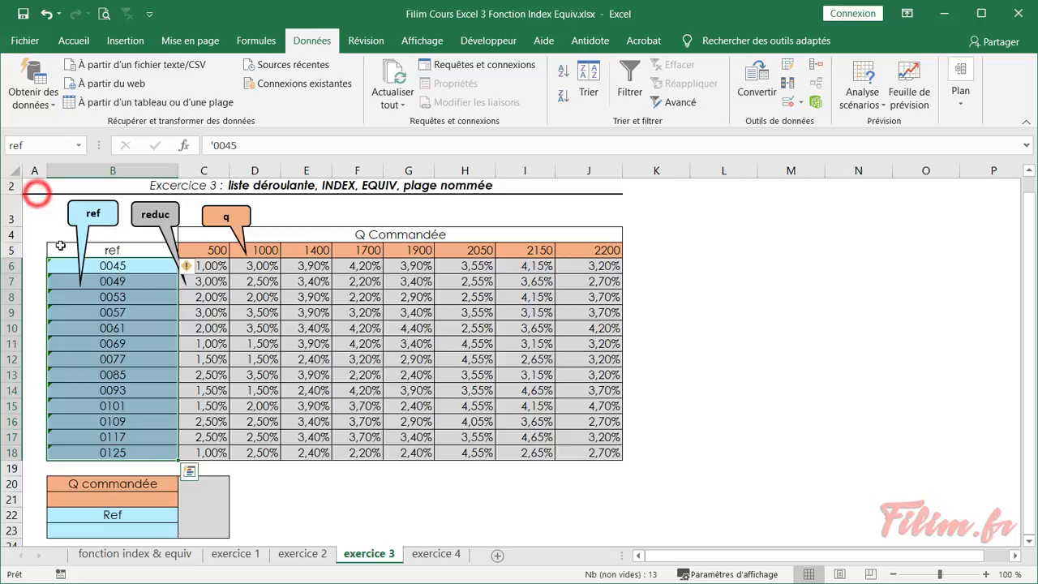
pyautogui.click(284, 337)
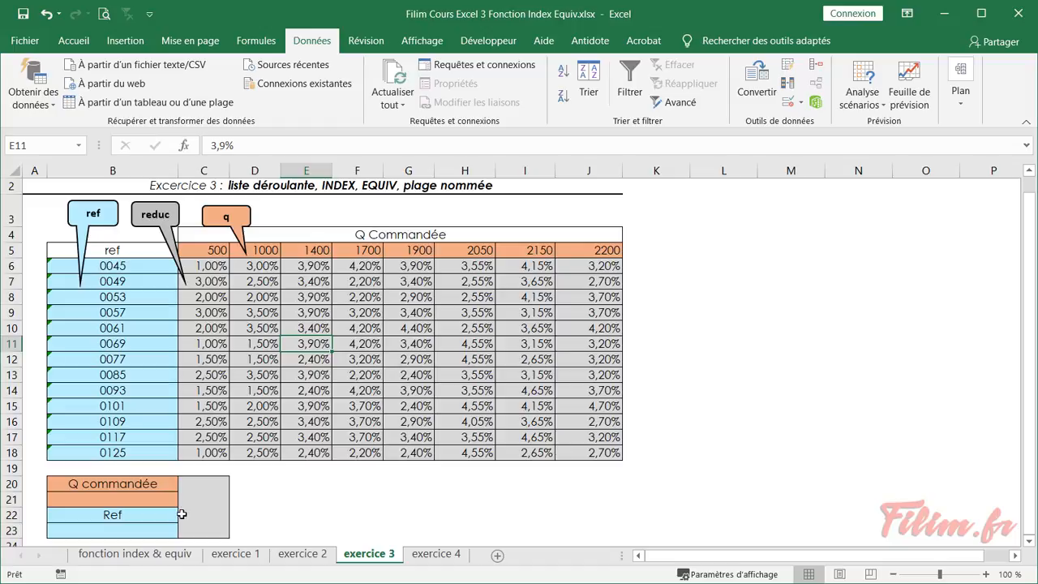
pyautogui.click(207, 261)
pyautogui.moveTo(247, 281); pyautogui.dragTo(535, 408)
pyautogui.click(466, 421)
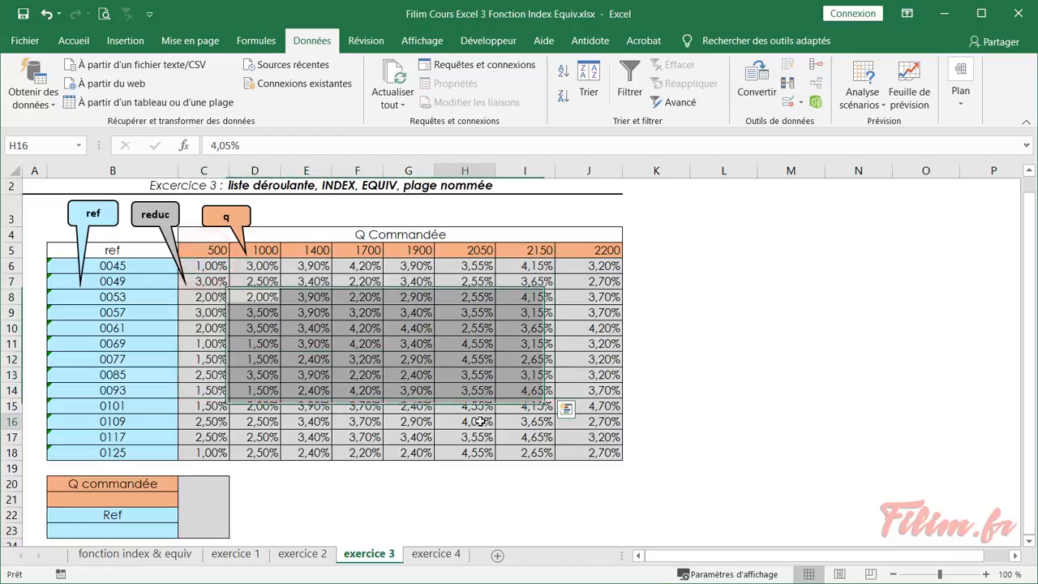
# Set up data validation of type Liste for cell B21 under Q commandée.
pyautogui.click(153, 500)
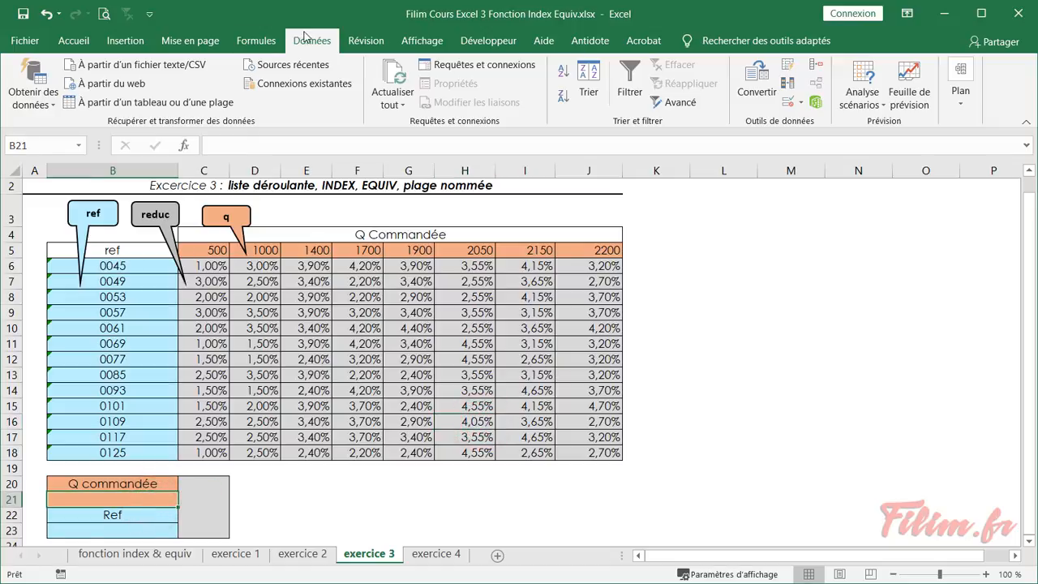
pyautogui.click(787, 101)
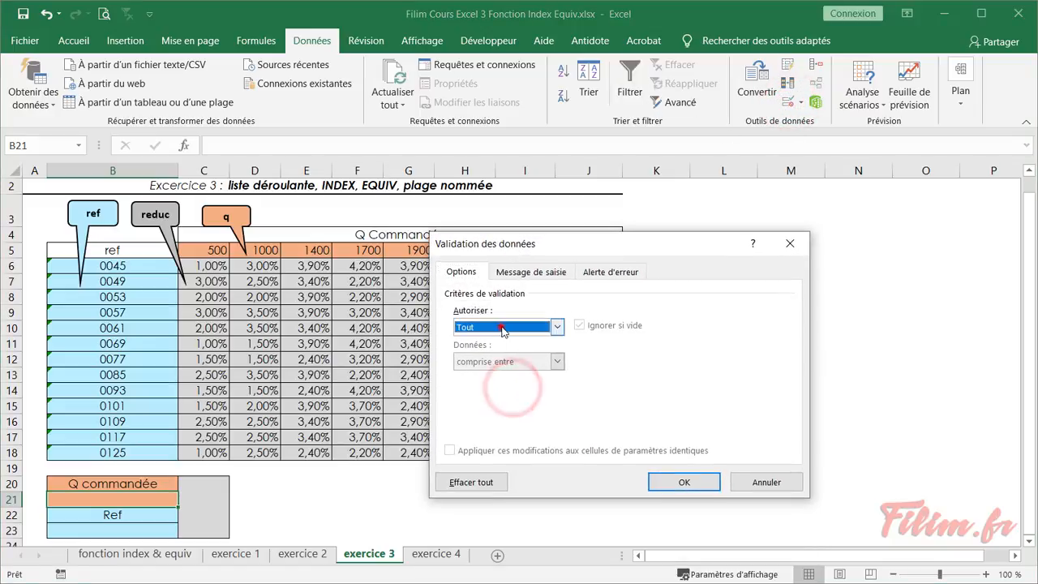
pyautogui.click(500, 326)
pyautogui.click(490, 376)
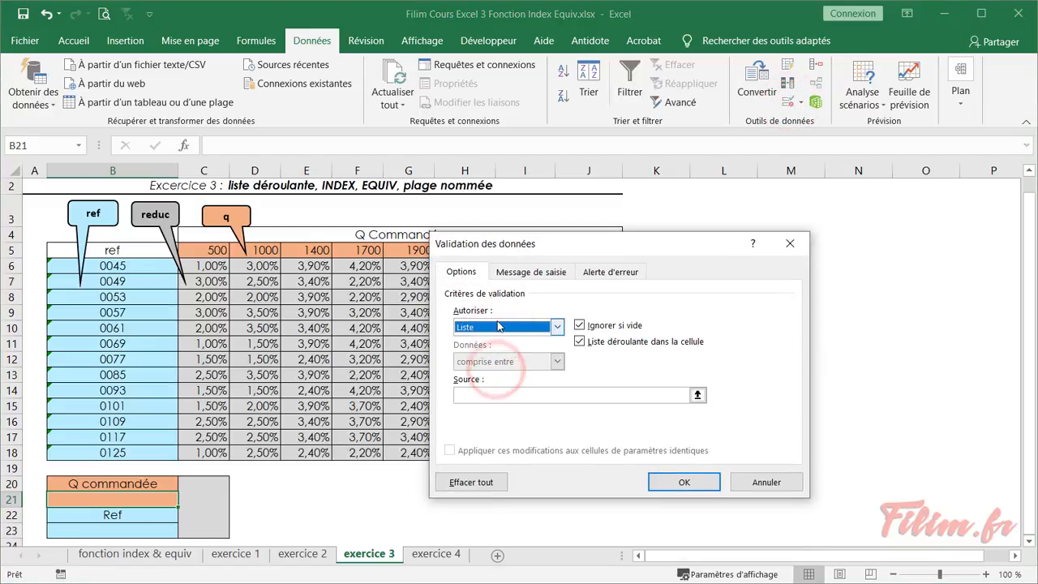
pyautogui.click(476, 395)
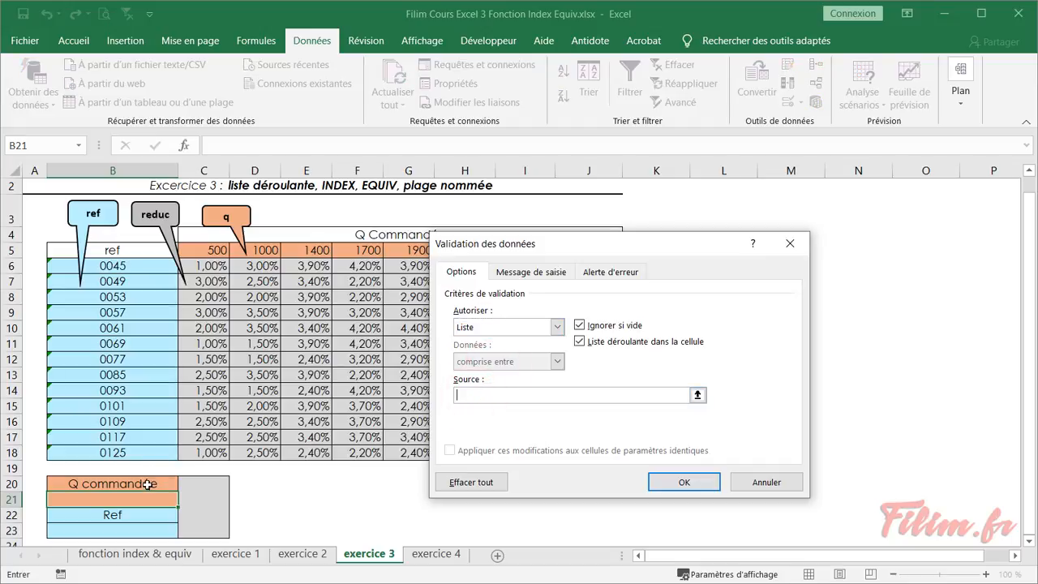
pyautogui.moveTo(473, 245); pyautogui.dragTo(445, 277)
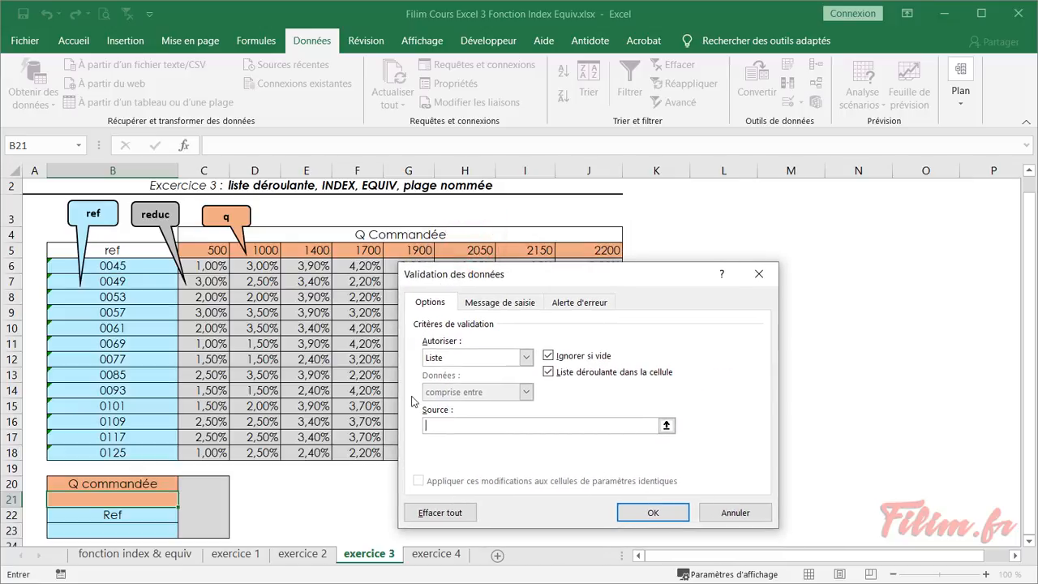
# Use the named range q as the source of the B21 list and choose 2050 from it.
pyautogui.click(435, 427)
pyautogui.press('F3')
pyautogui.moveTo(511, 442); pyautogui.dragTo(477, 300)
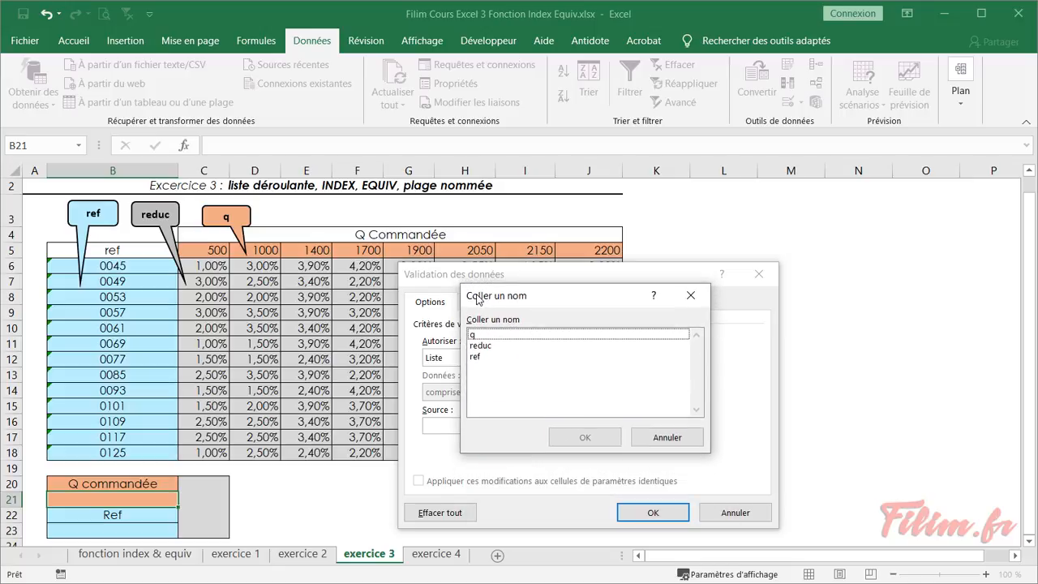
pyautogui.doubleClick(497, 337)
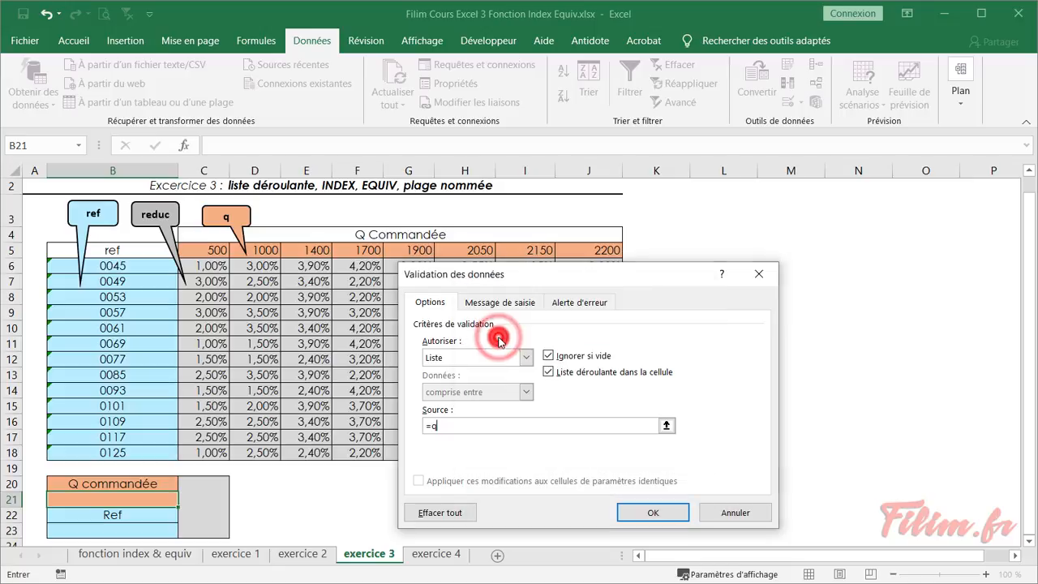
pyautogui.click(653, 509)
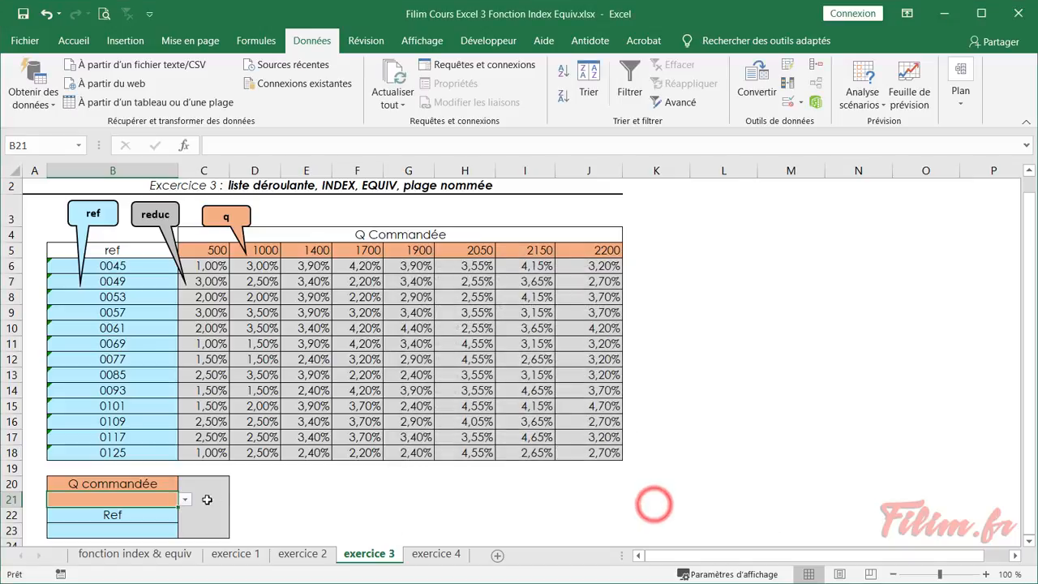
pyautogui.click(185, 499)
pyautogui.click(91, 561)
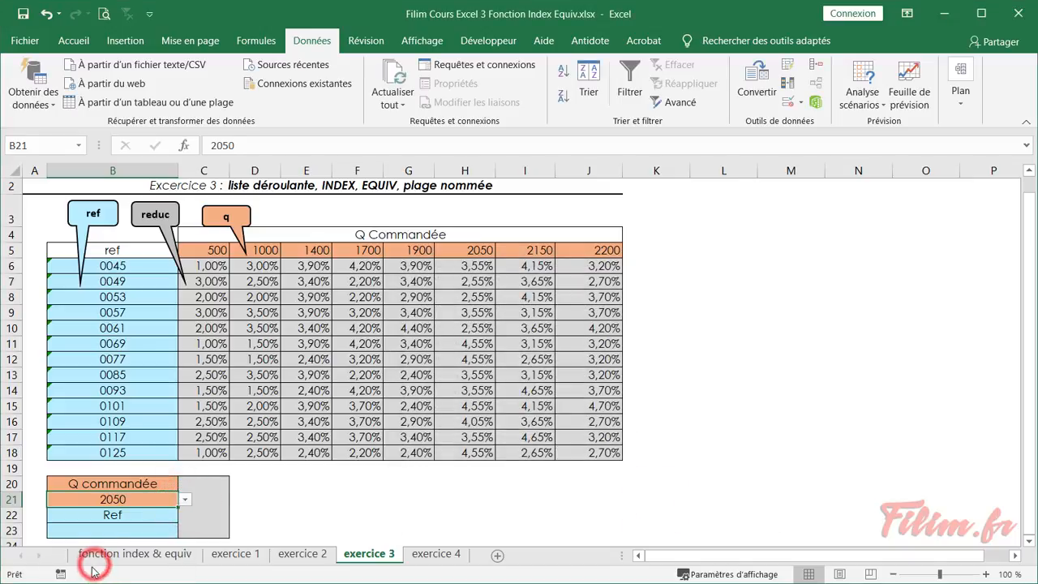
# Give cell B23 under Ref a validation list sourced from the named range ref and choose 0057 from it.
pyautogui.click(125, 529)
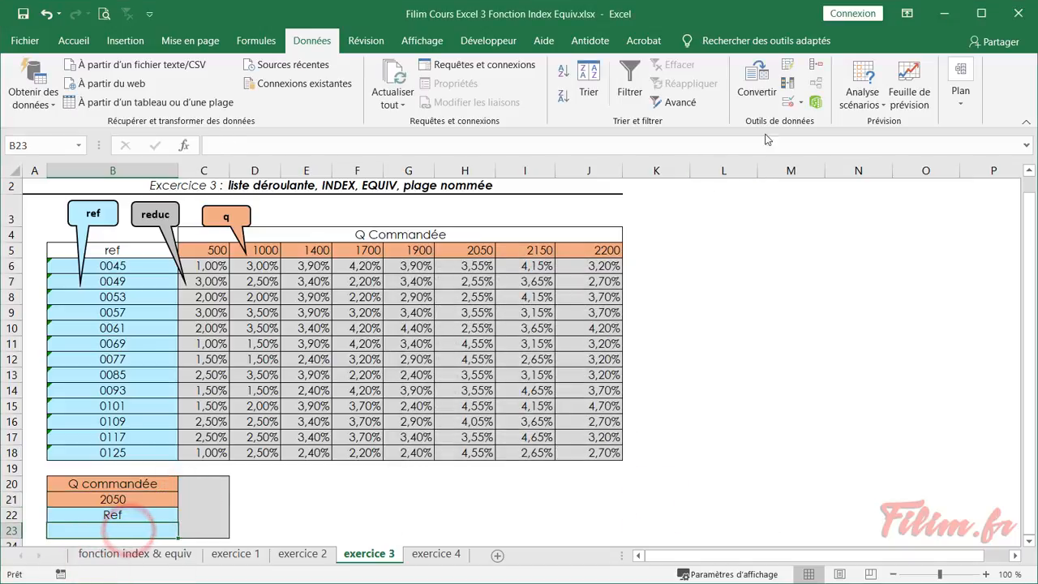
pyautogui.click(801, 104)
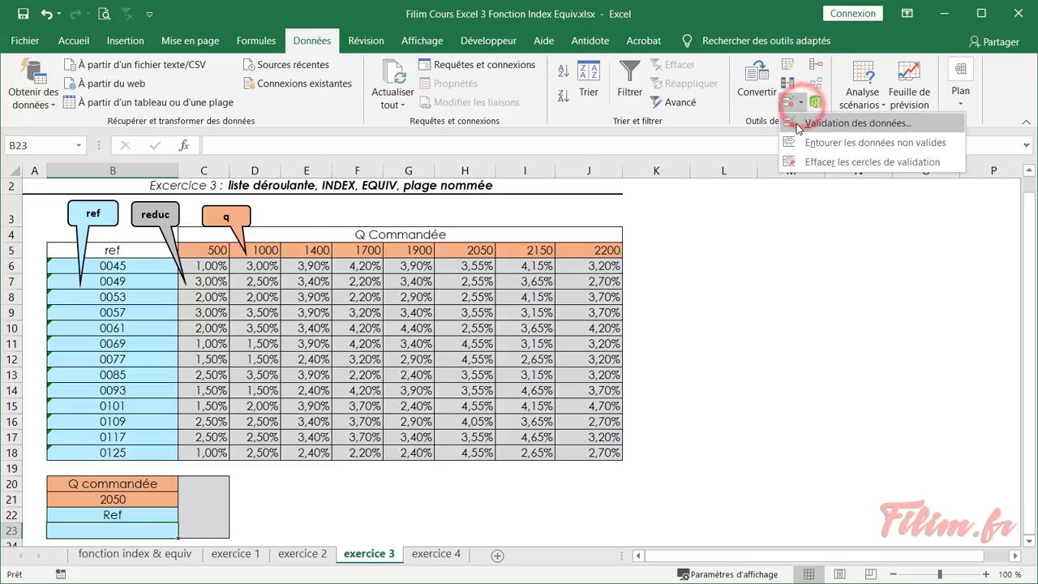
pyautogui.click(819, 122)
pyautogui.click(525, 357)
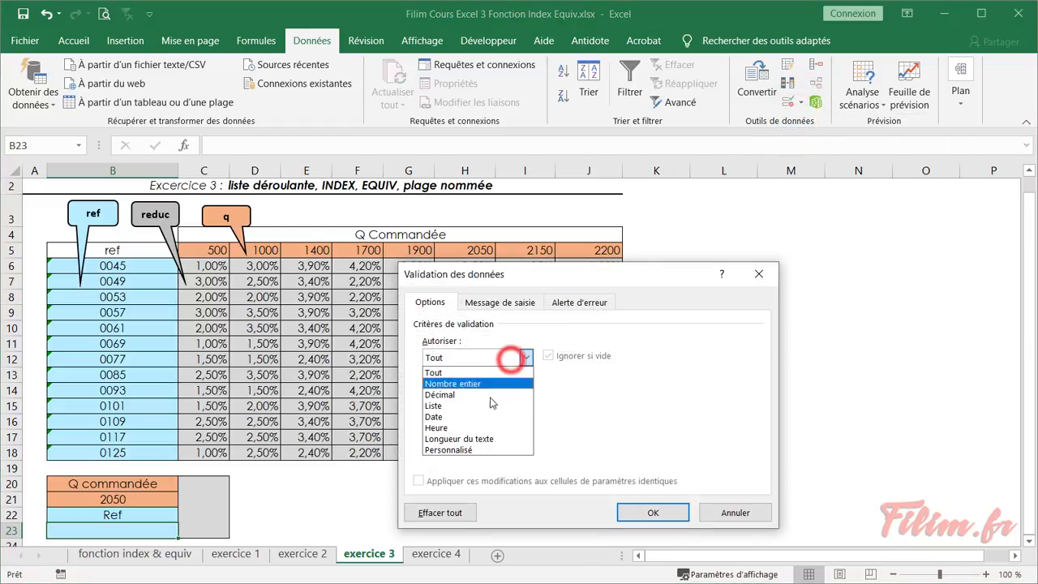
pyautogui.click(484, 403)
pyautogui.click(458, 424)
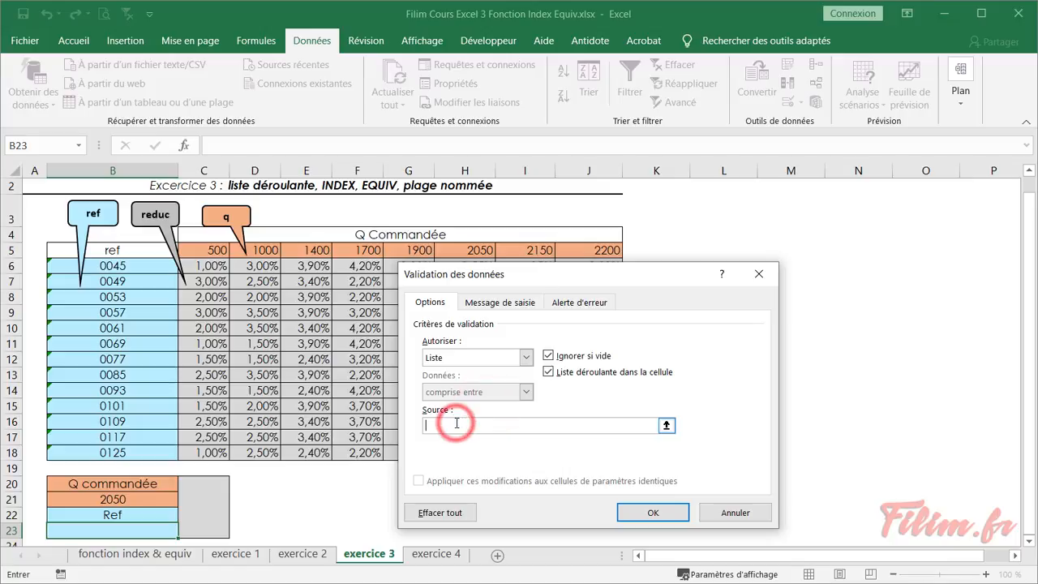
pyautogui.press('F3')
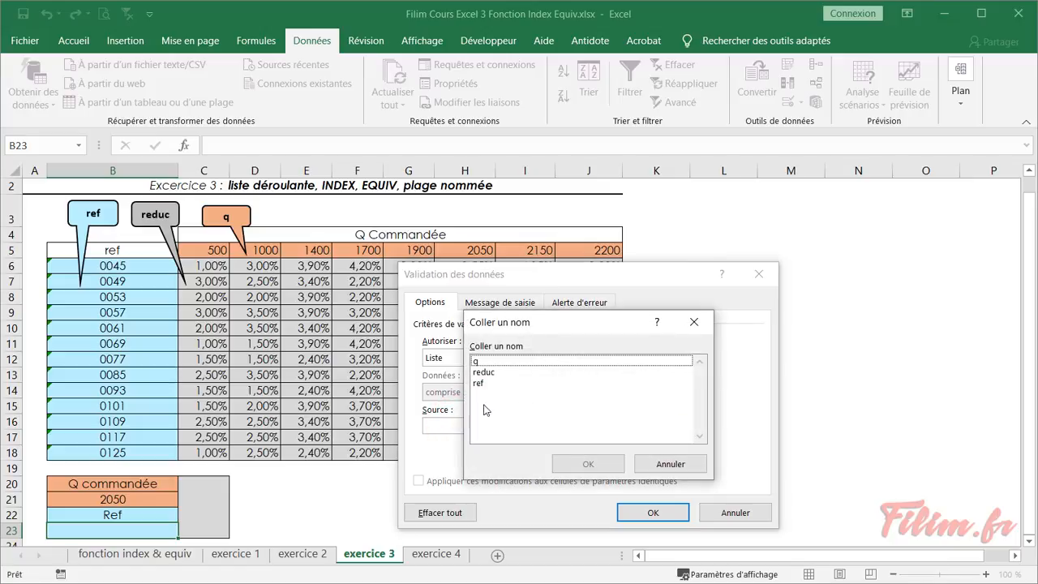
pyautogui.click(500, 381)
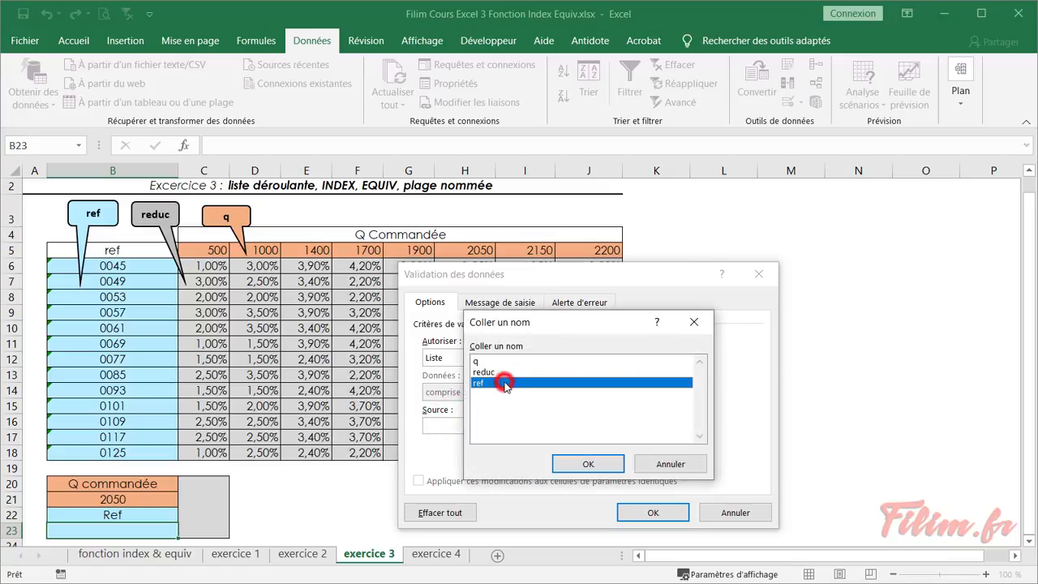
pyautogui.click(566, 462)
pyautogui.click(653, 512)
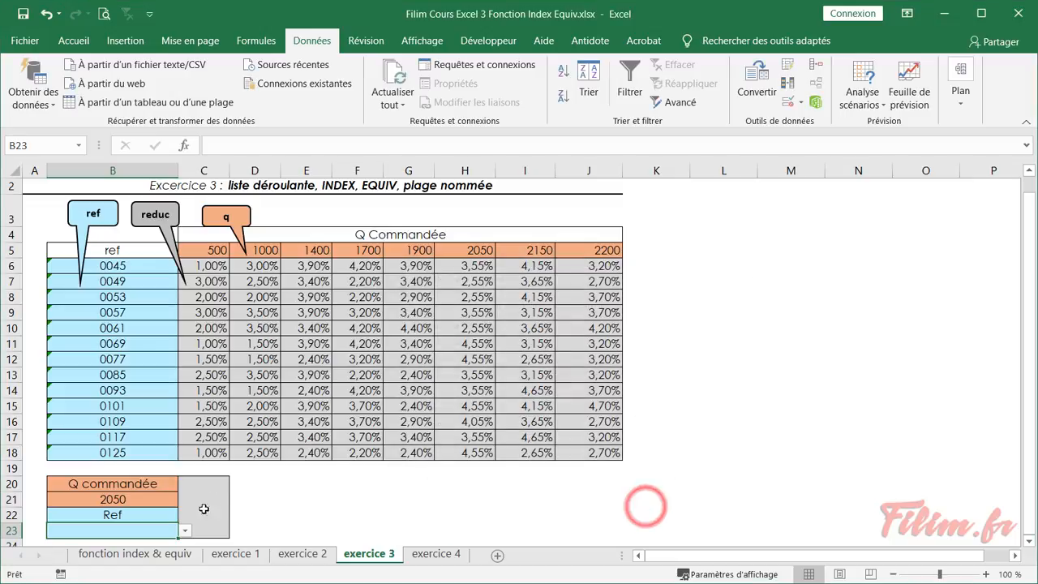
pyautogui.click(185, 531)
pyautogui.click(111, 577)
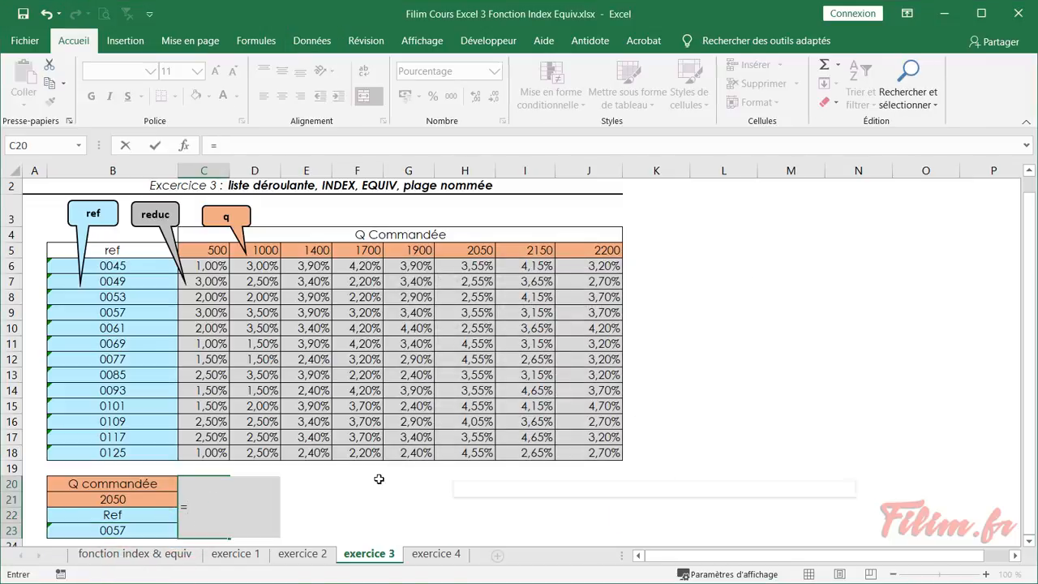
# Start an INDEX formula in the merged result cell C20 with the named range reduc as its matrix.
pyautogui.write('=inde')
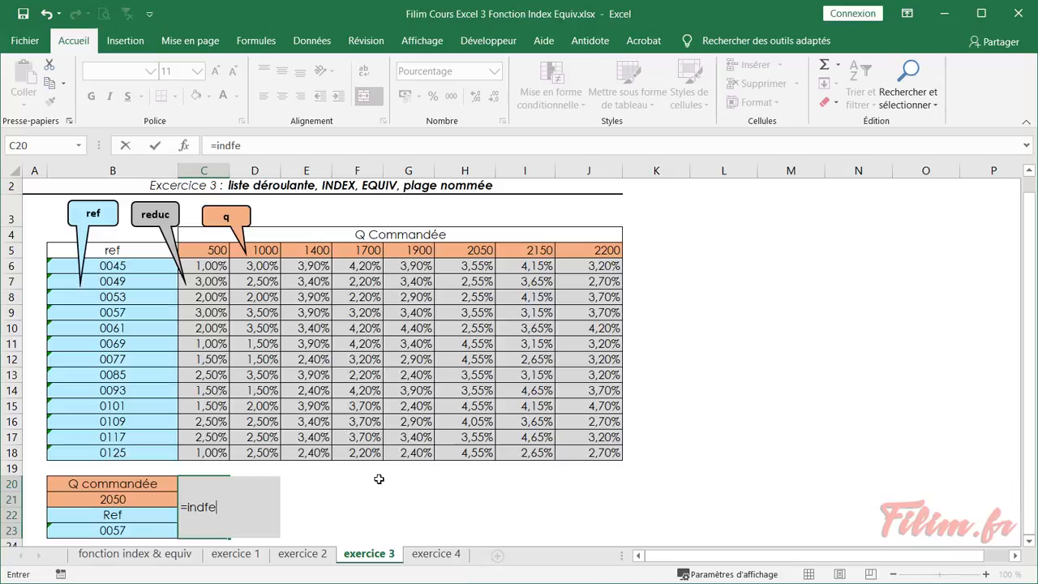
pyautogui.write('x(')
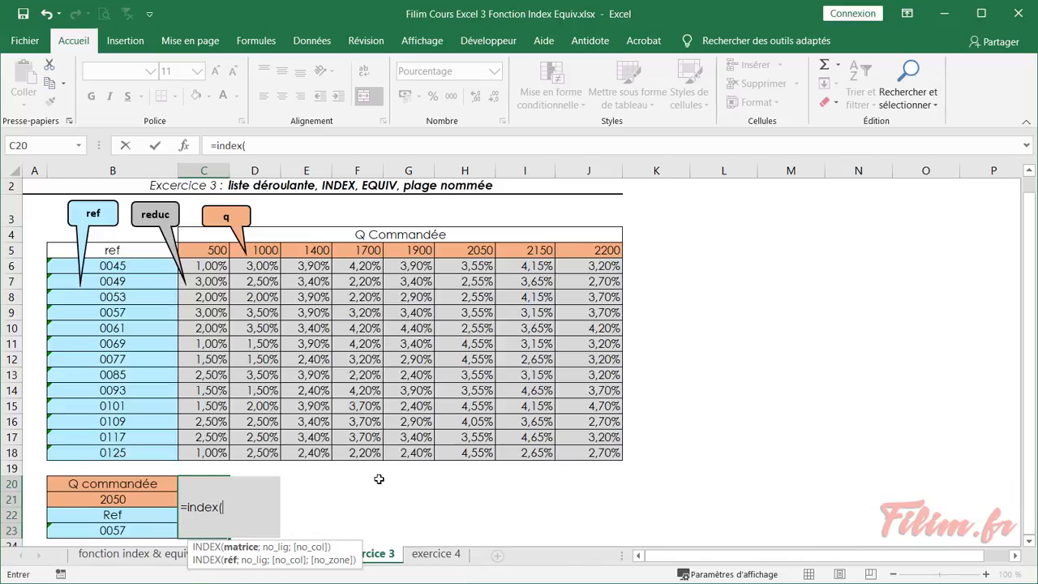
pyautogui.press('F3')
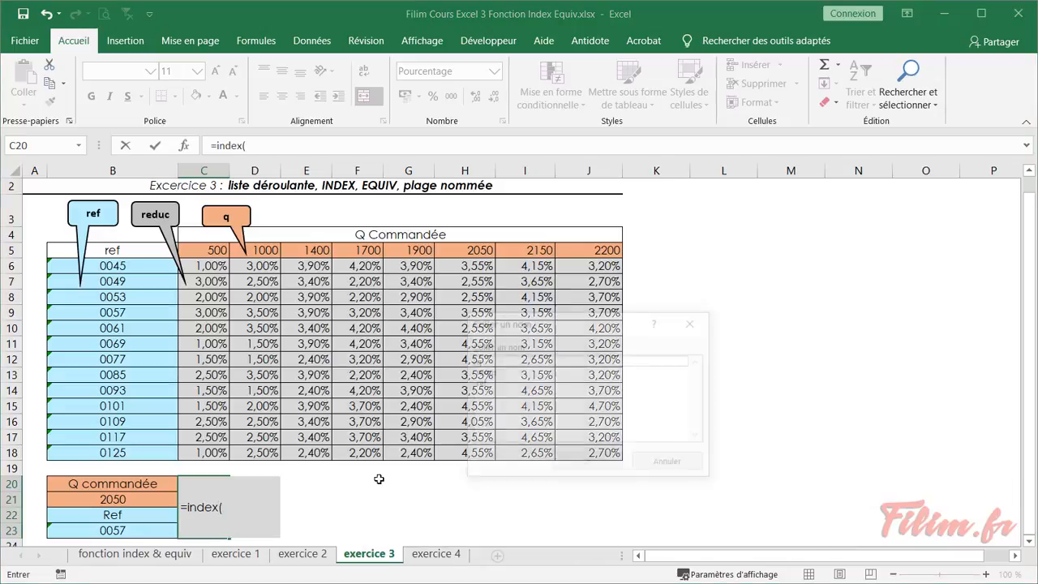
pyautogui.press('Down')
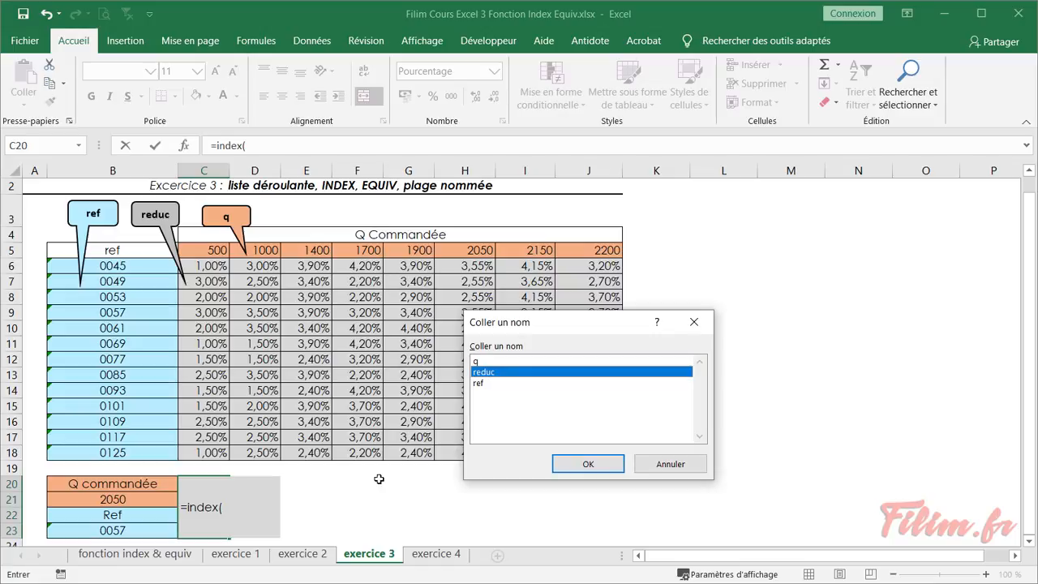
pyautogui.press('Return')
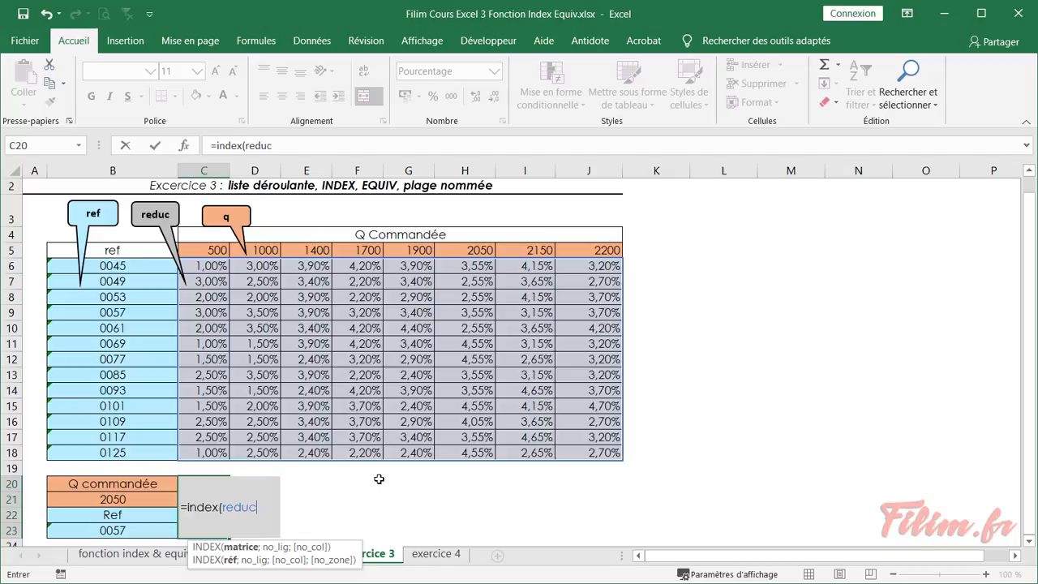
pyautogui.write(';')
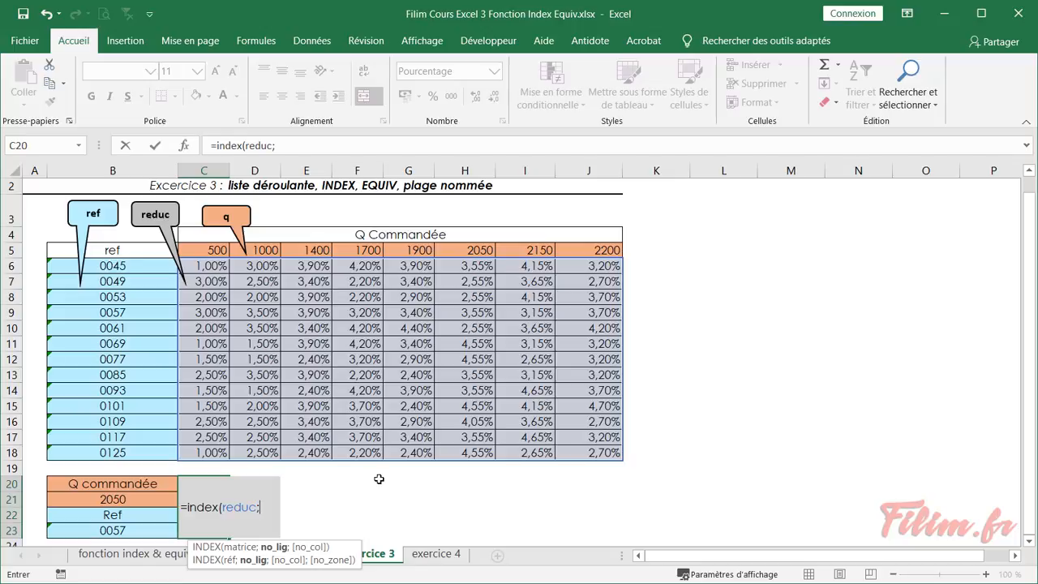
# Add EQUIV(B23;ref;0) as the row argument of the INDEX formula, using the named range ref for an exact match.
pyautogui.write('equiv')
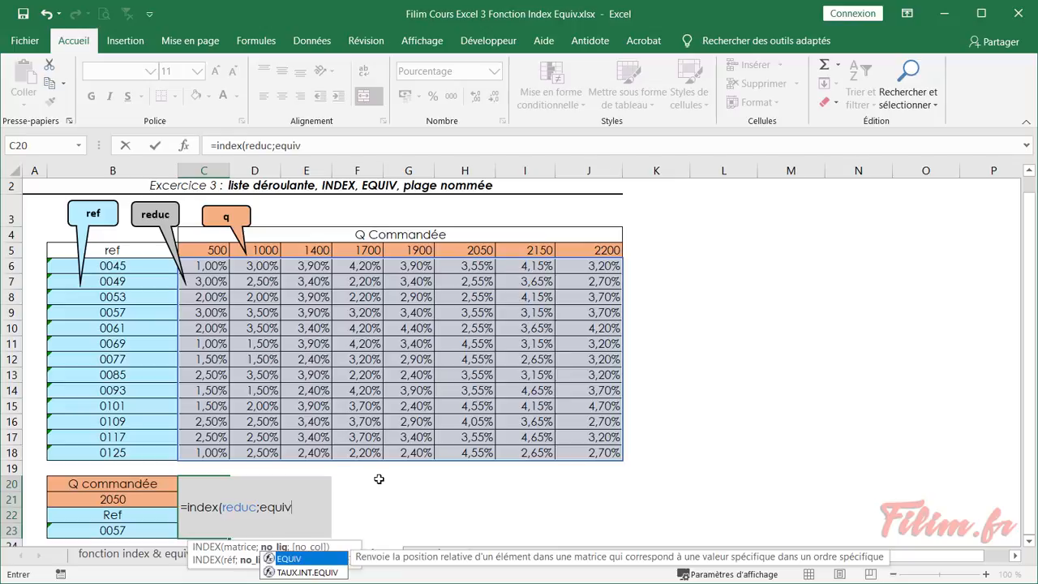
pyautogui.write('(')
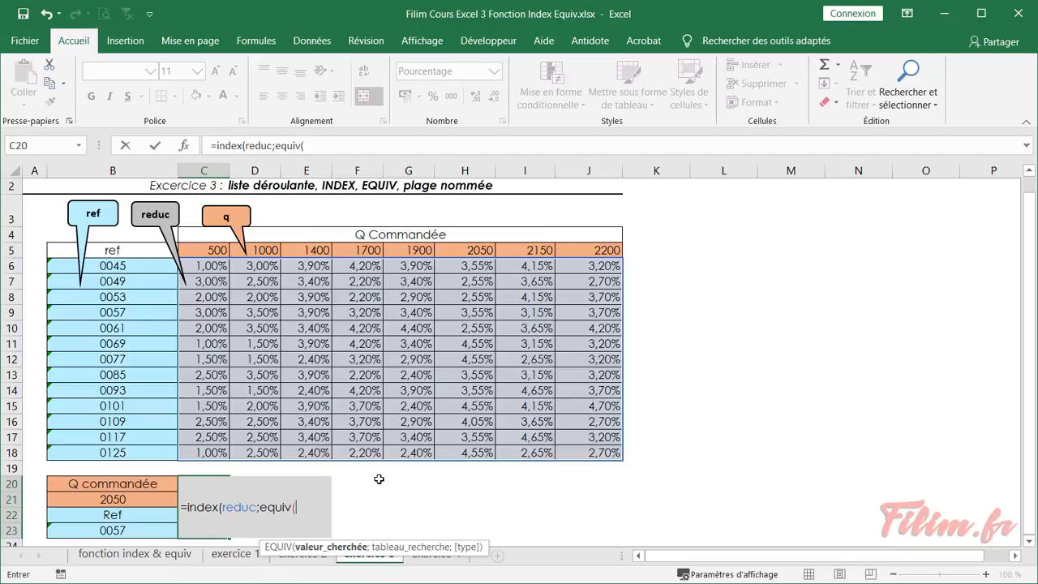
pyautogui.click(84, 529)
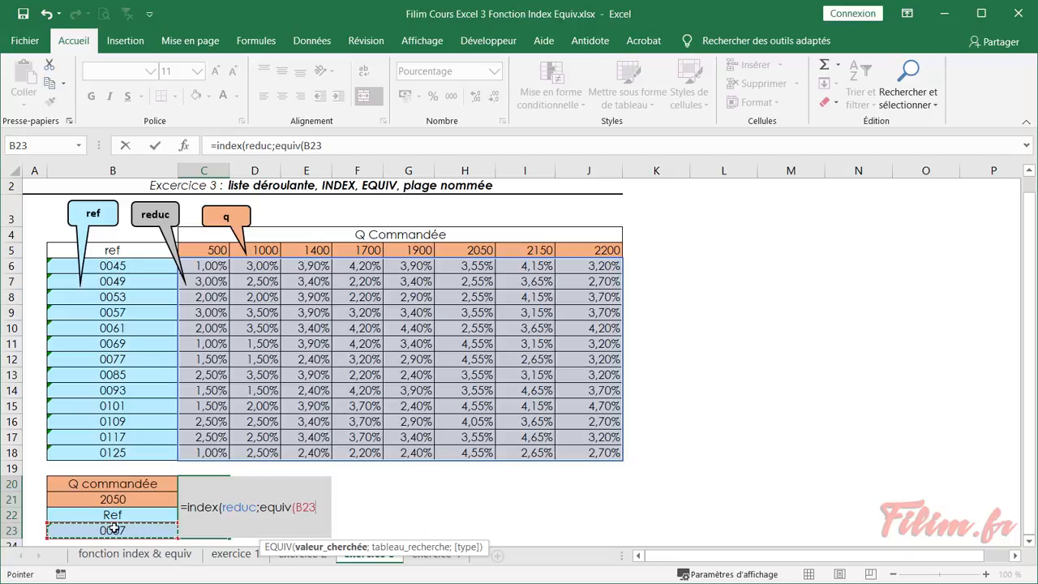
pyautogui.write(';')
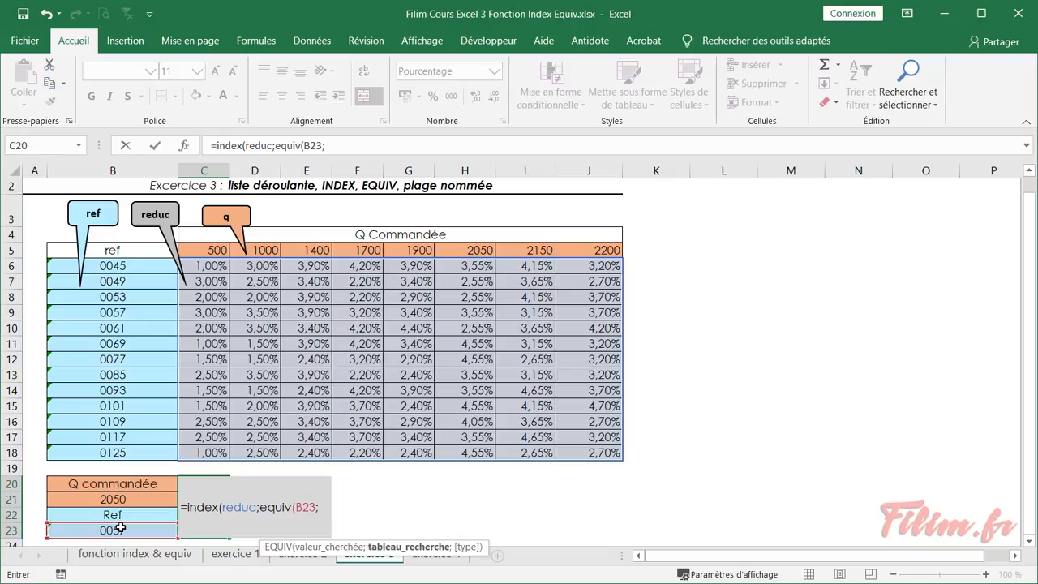
pyautogui.press('F3')
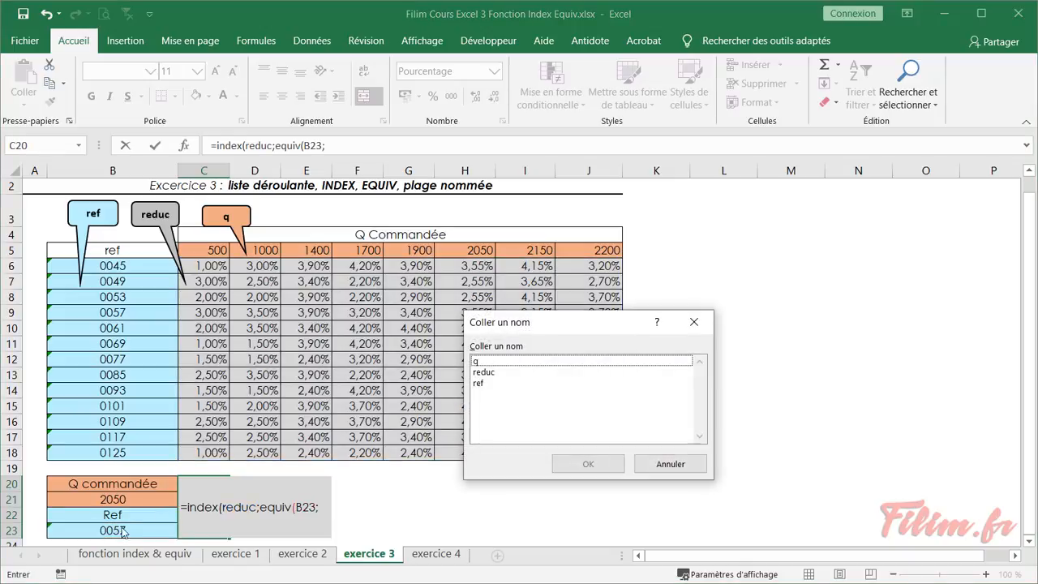
pyautogui.doubleClick(483, 383)
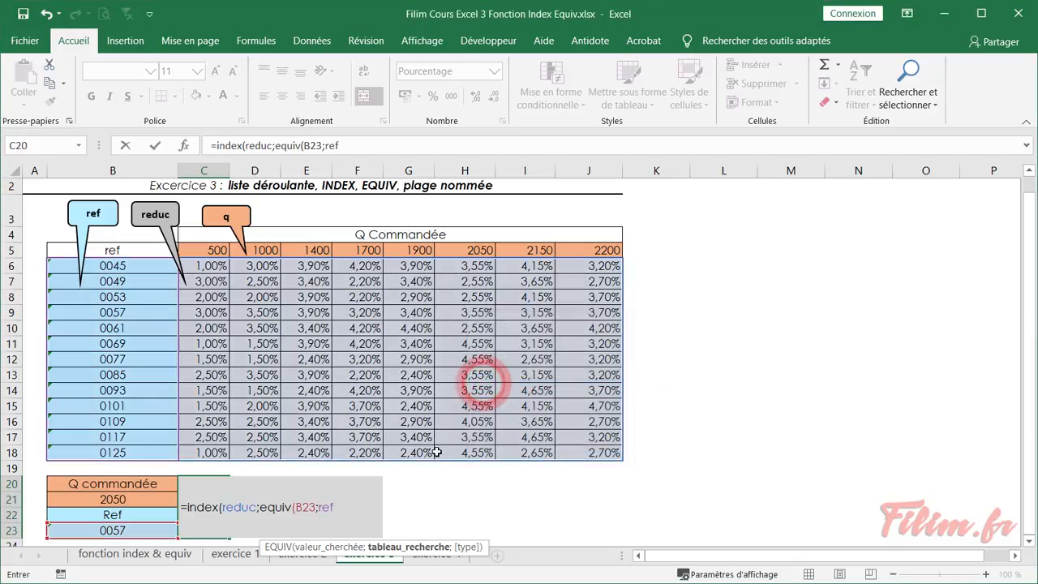
pyautogui.write(';')
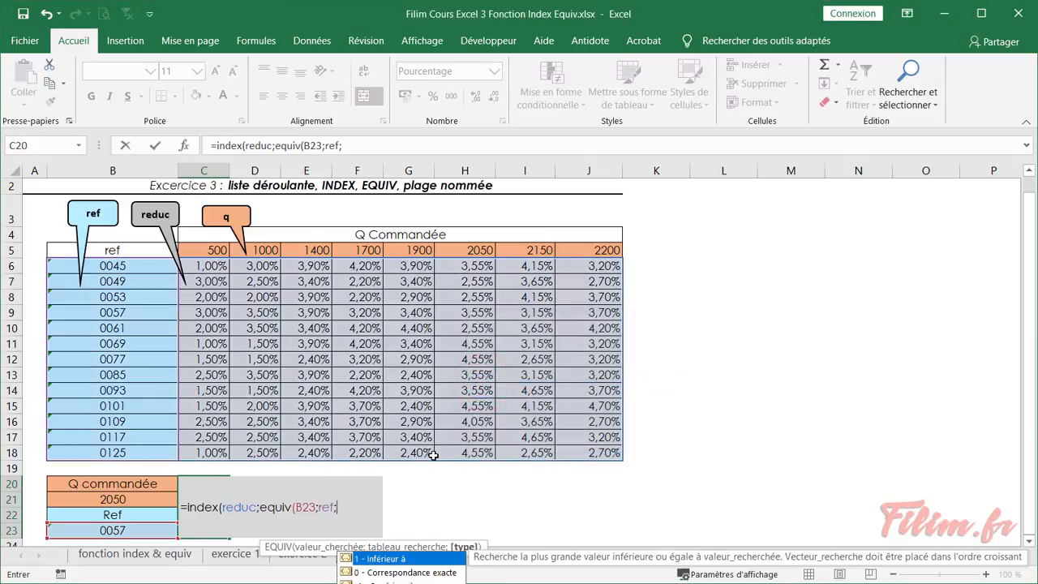
pyautogui.write('0)')
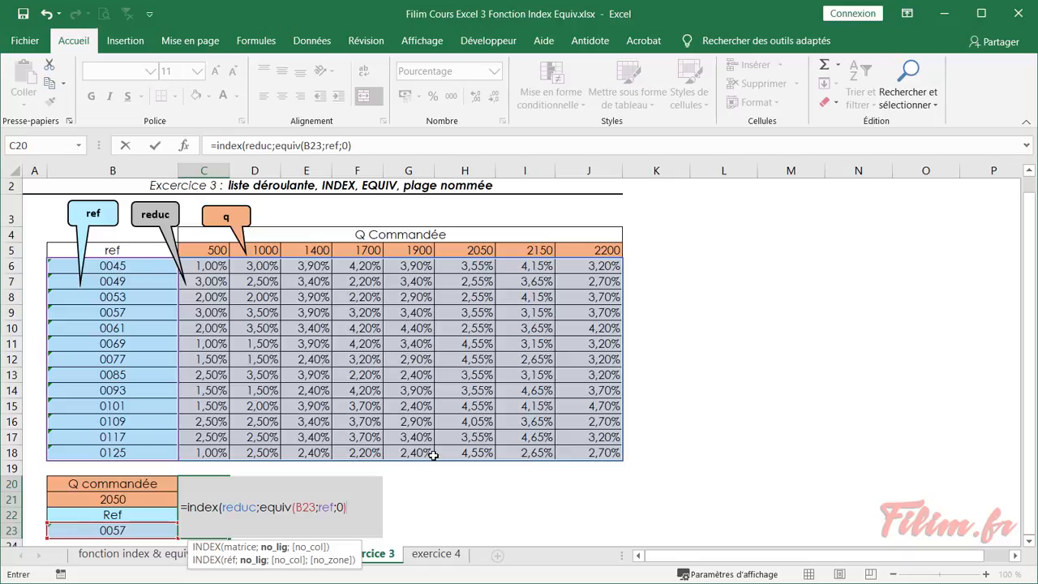
pyautogui.write(';')
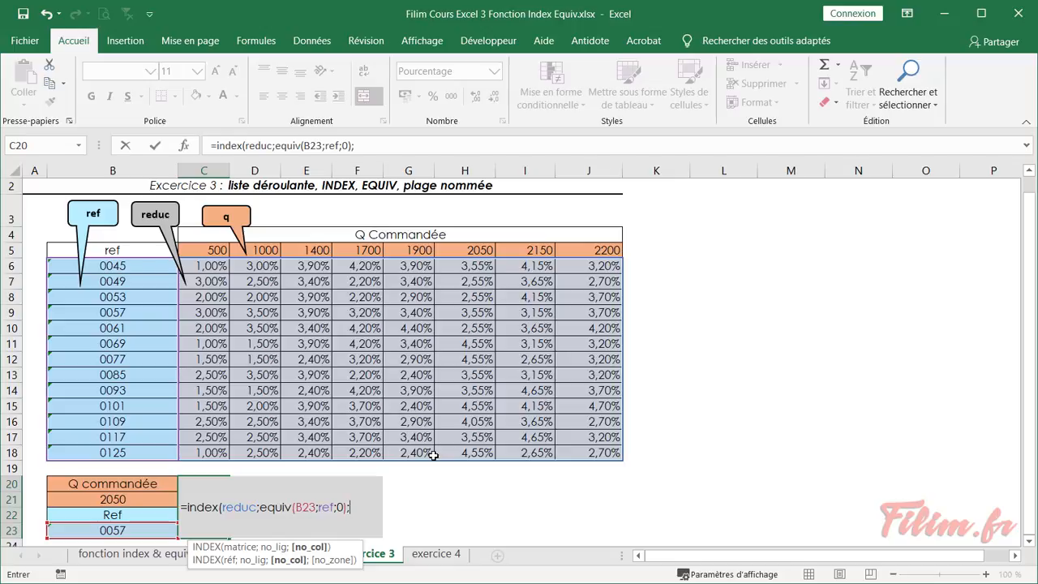
# Add EQUIV(B21;q;0) as the column argument using the named range q, and complete the INDEX formula.
pyautogui.write('equiv(')
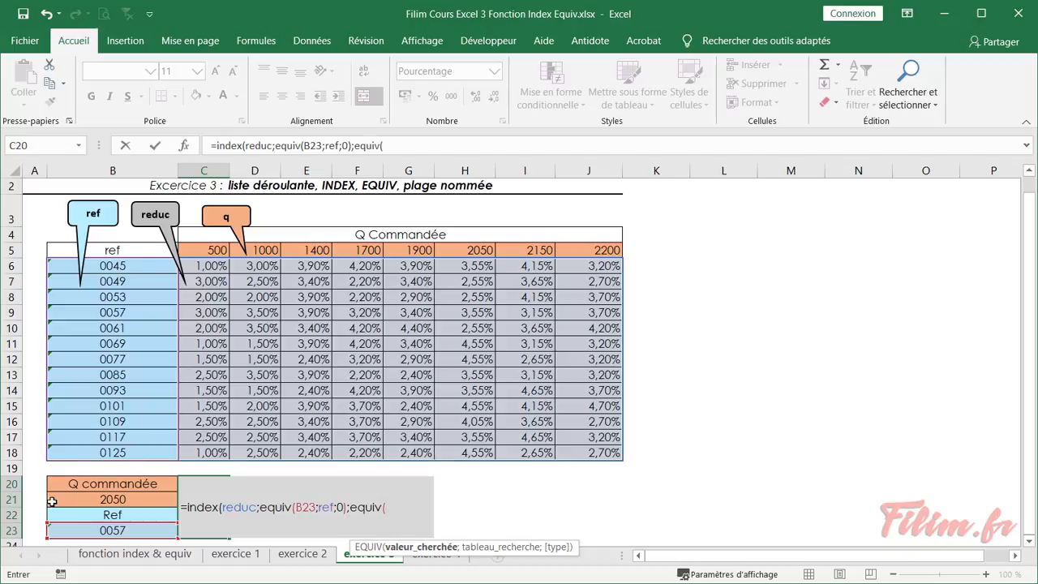
pyautogui.click(90, 498)
pyautogui.write(';')
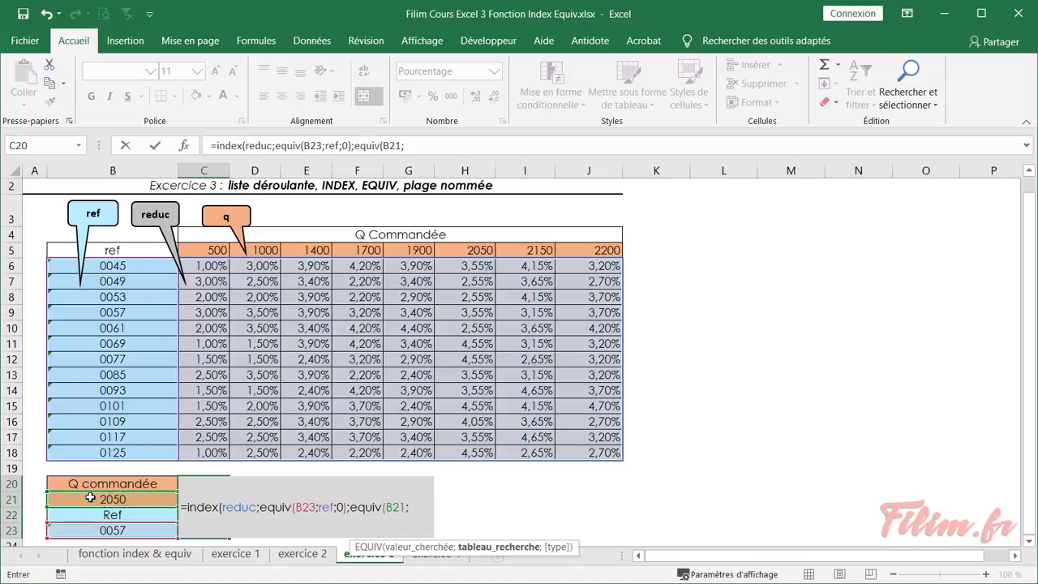
pyautogui.press('F3')
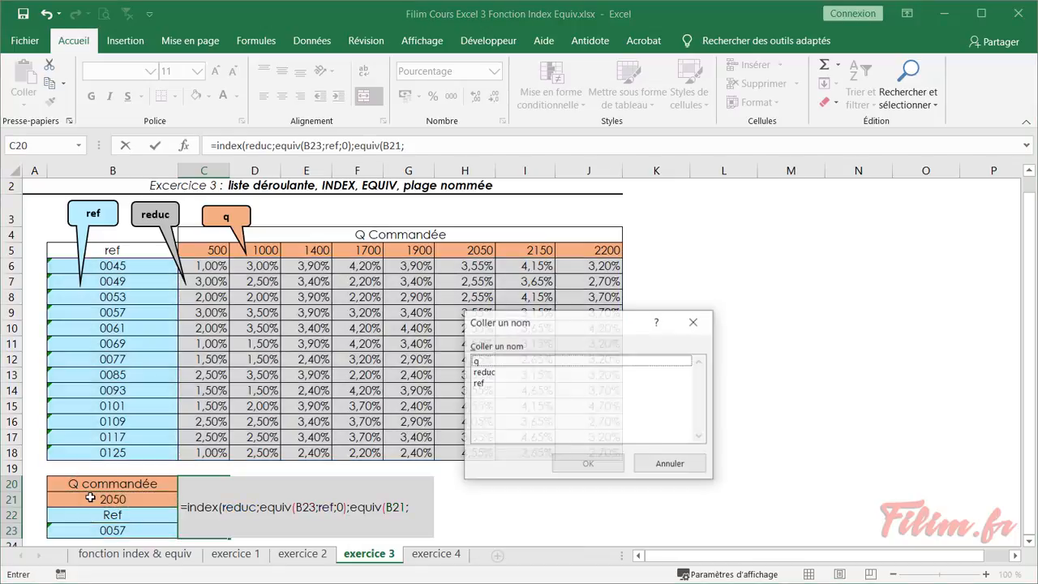
pyautogui.press('Return')
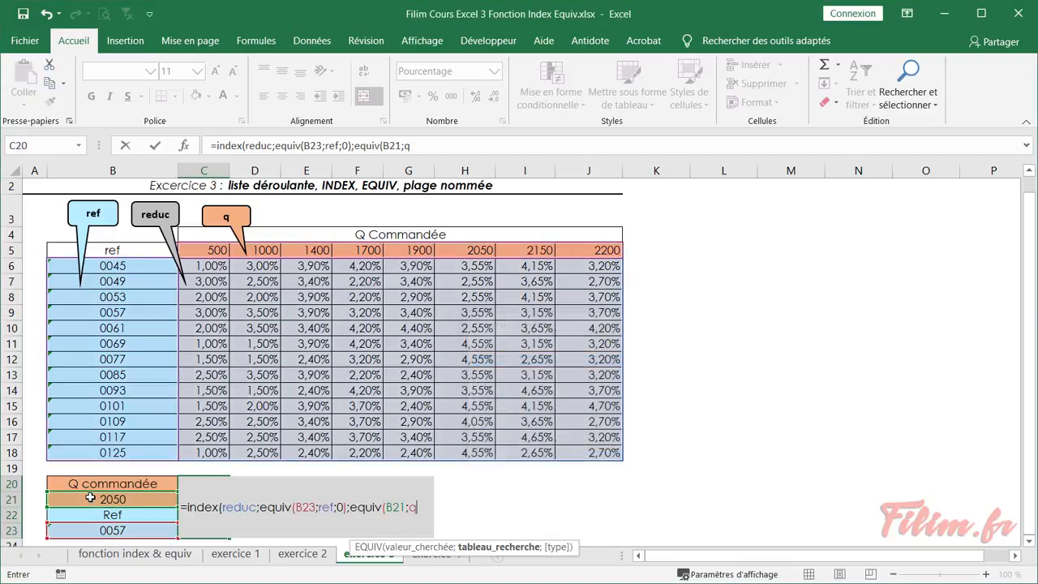
pyautogui.write(';')
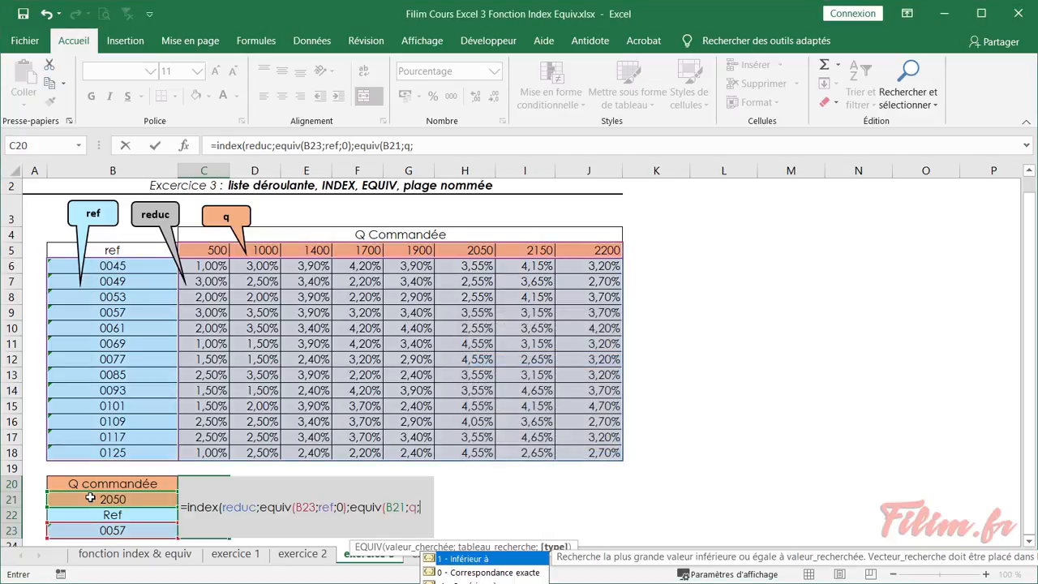
pyautogui.write('0)')
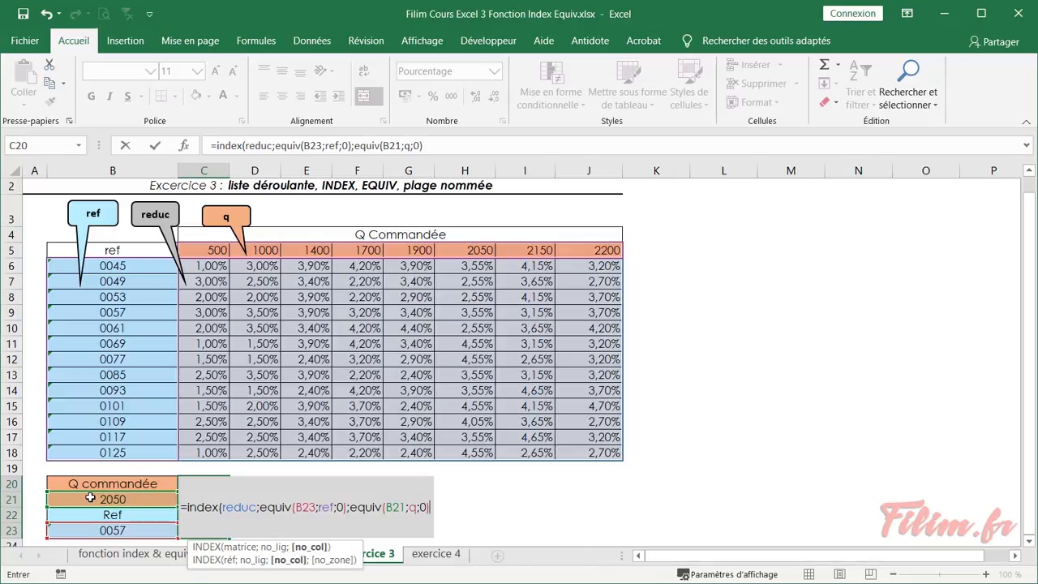
pyautogui.write(')')
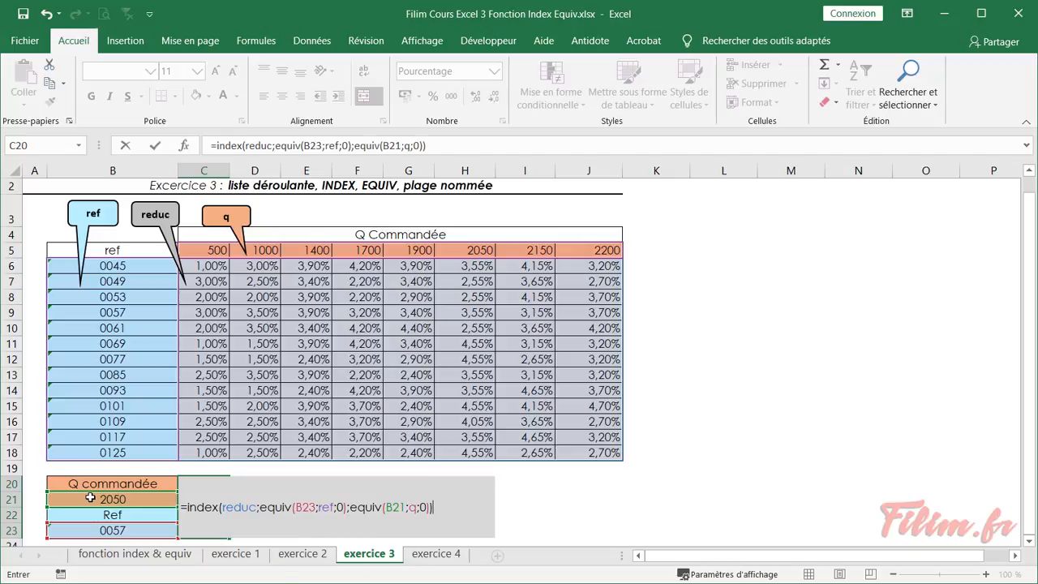
pyautogui.press('Return')
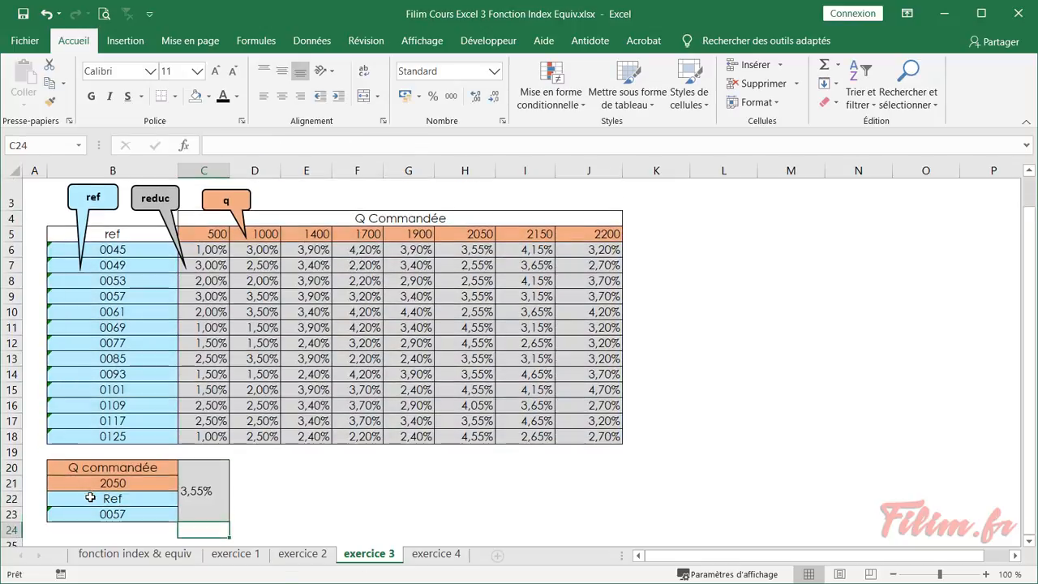
# Centre the discount in C20 horizontally and check it against the table cell for ref 0057 and quantity 2050.
pyautogui.click(209, 482)
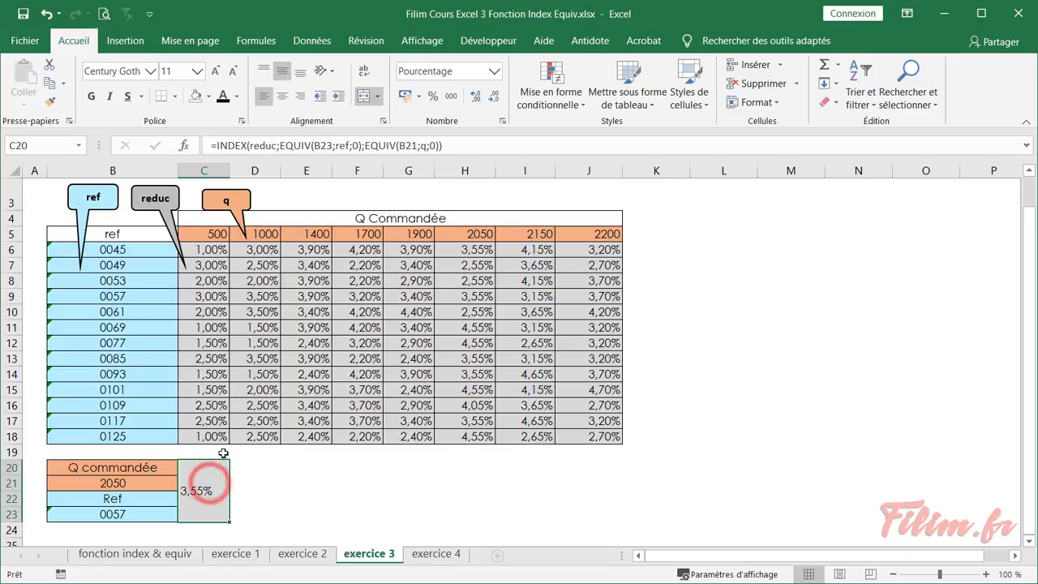
pyautogui.click(281, 96)
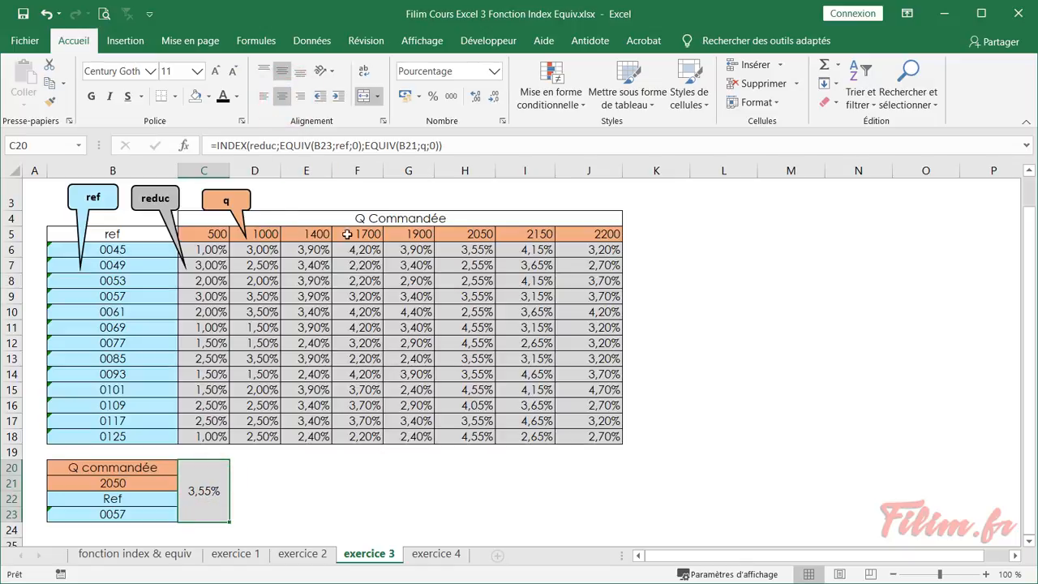
pyautogui.click(462, 249)
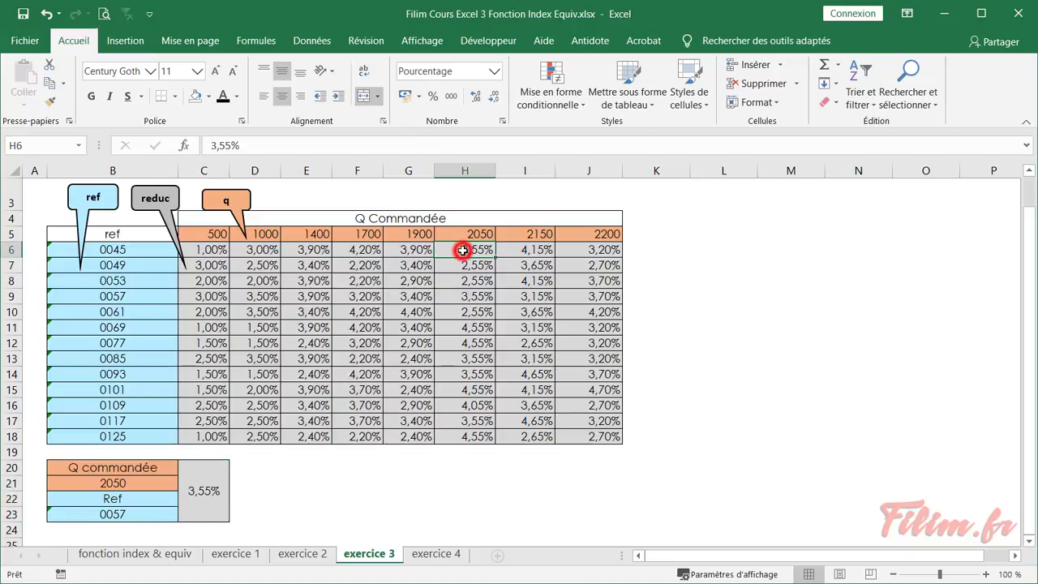
pyautogui.click(470, 296)
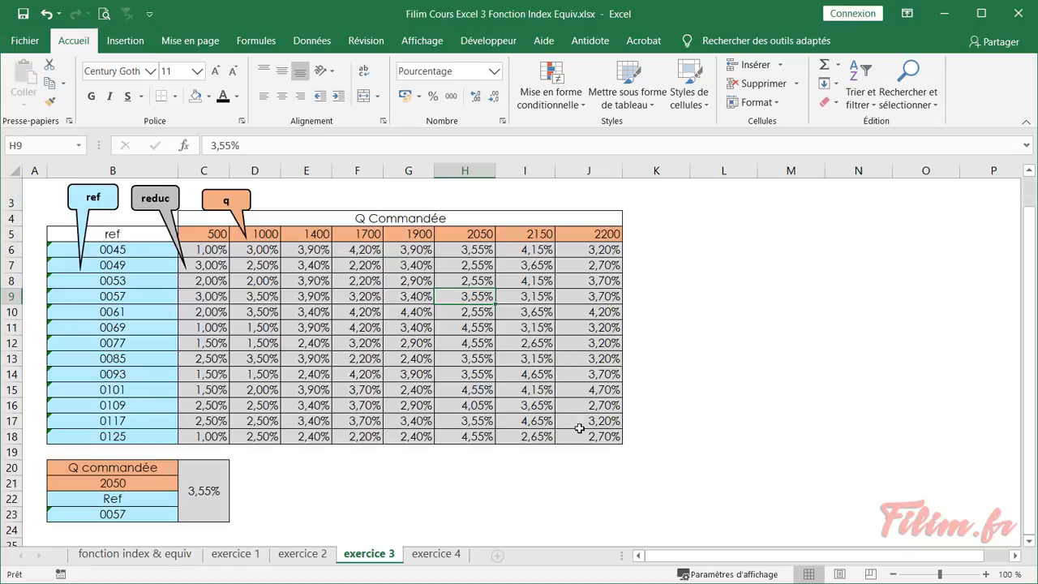
# Test the lookup by choosing quantity 2200 from the B21 list and reference 0125 from the B23 list.
pyautogui.click(129, 483)
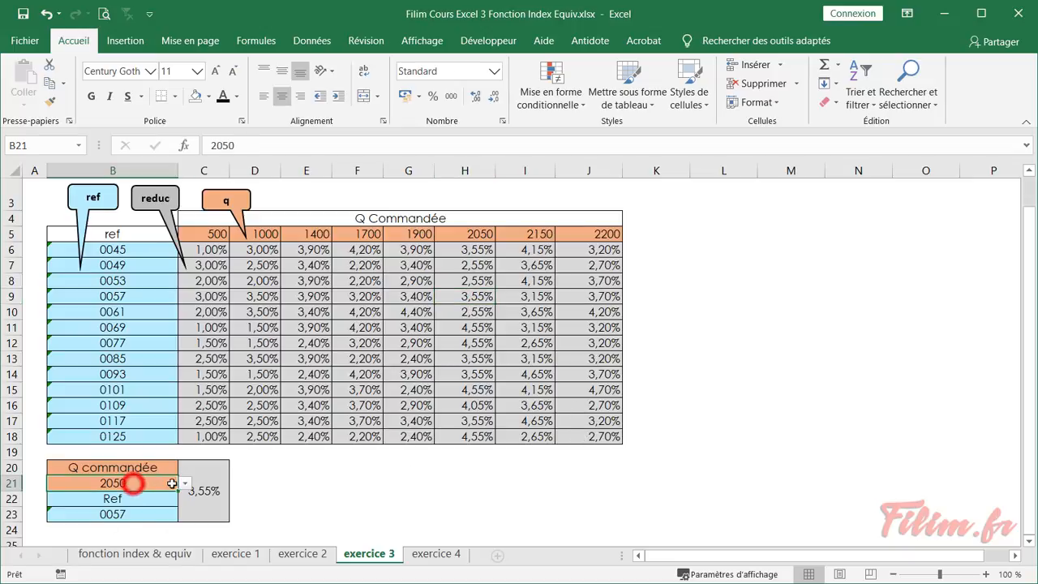
pyautogui.click(185, 483)
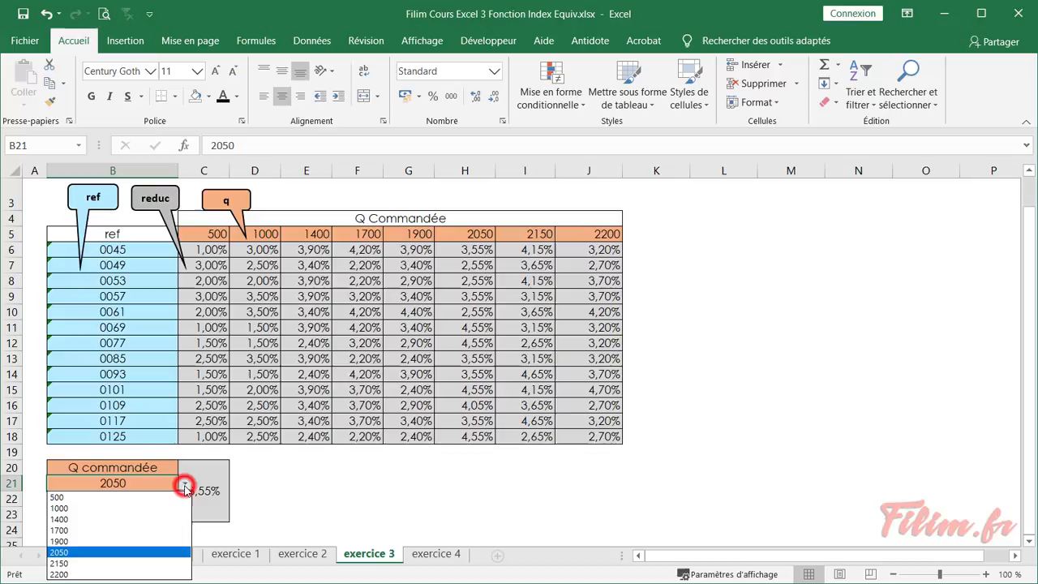
pyautogui.click(93, 573)
pyautogui.click(151, 514)
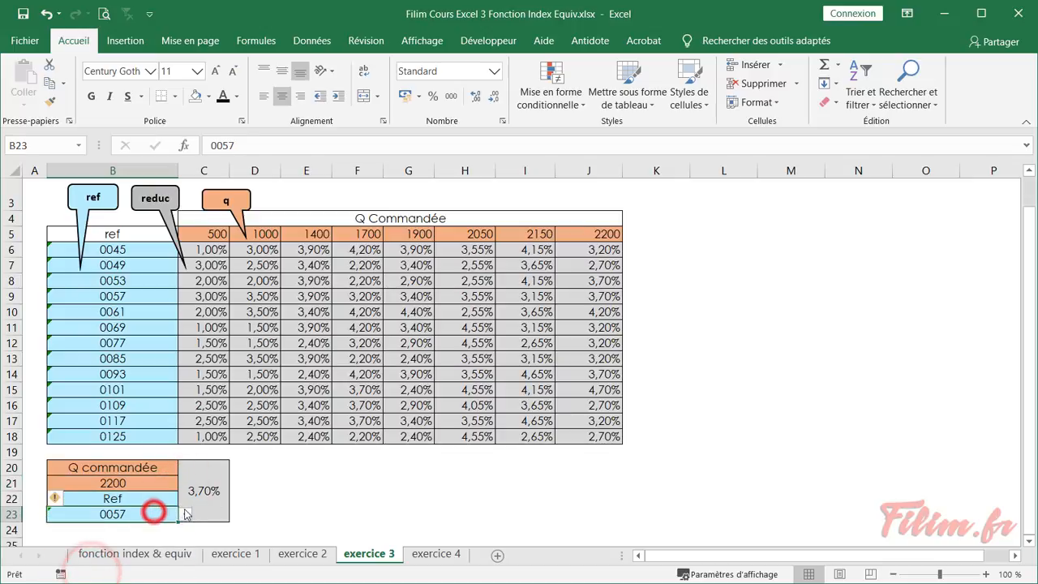
pyautogui.click(185, 514)
pyautogui.moveTo(184, 558); pyautogui.dragTo(184, 570)
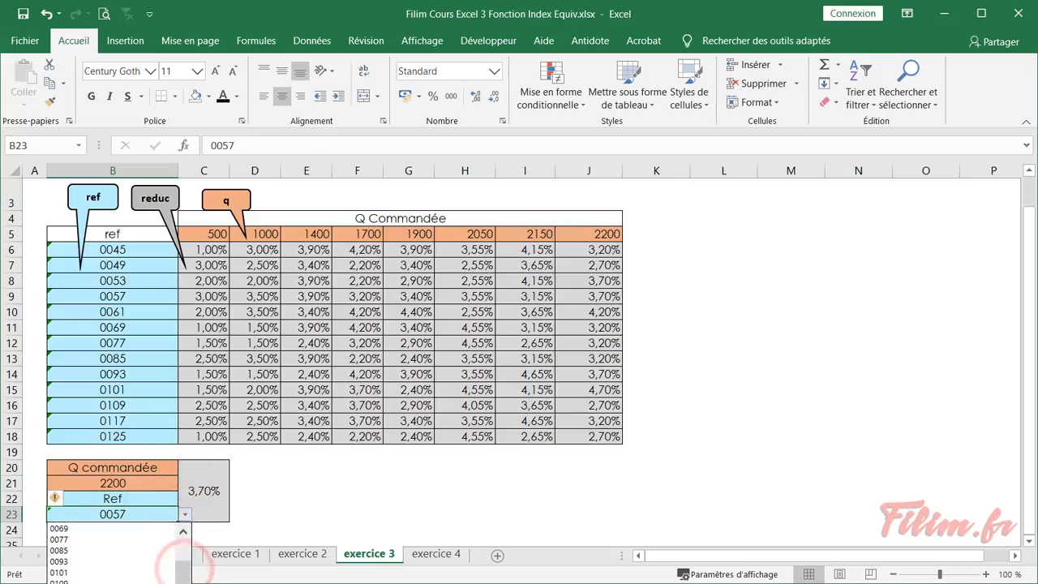
pyautogui.click(122, 582)
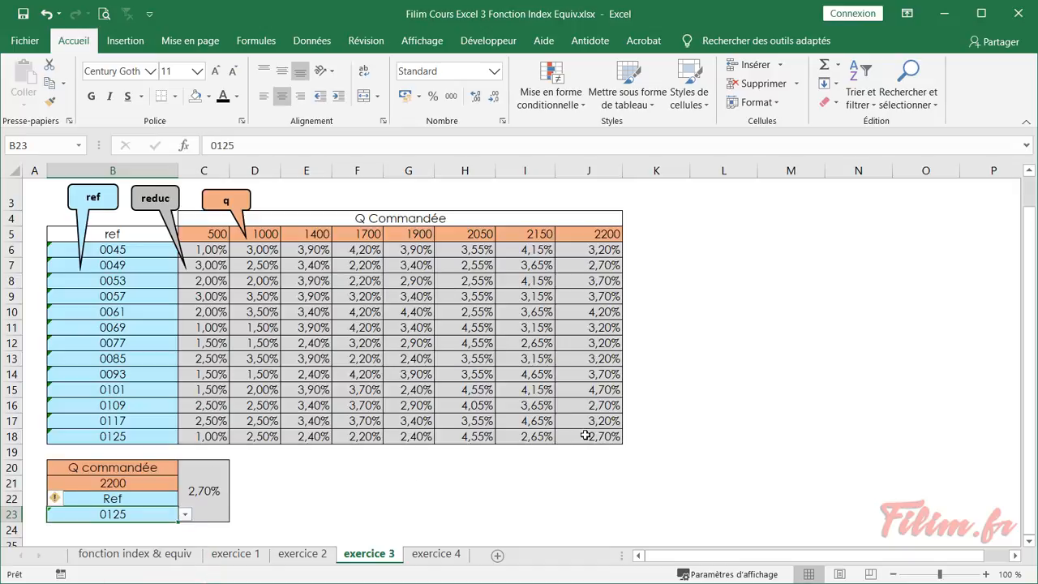
# Leave the finished exercise and open the exercice 4 sheet.
pyautogui.click(335, 485)
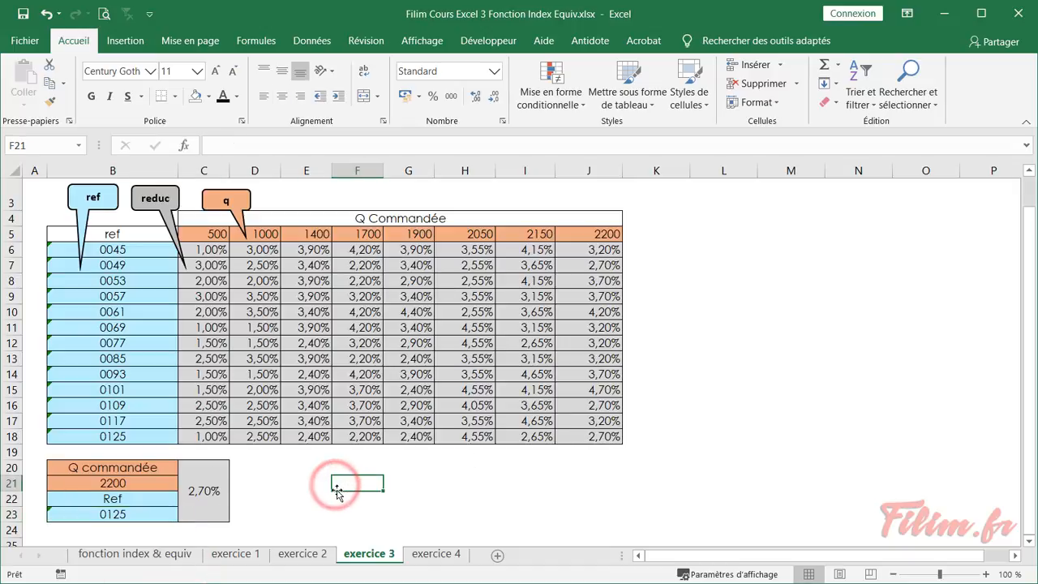
pyautogui.scroll(1, 258, 440)
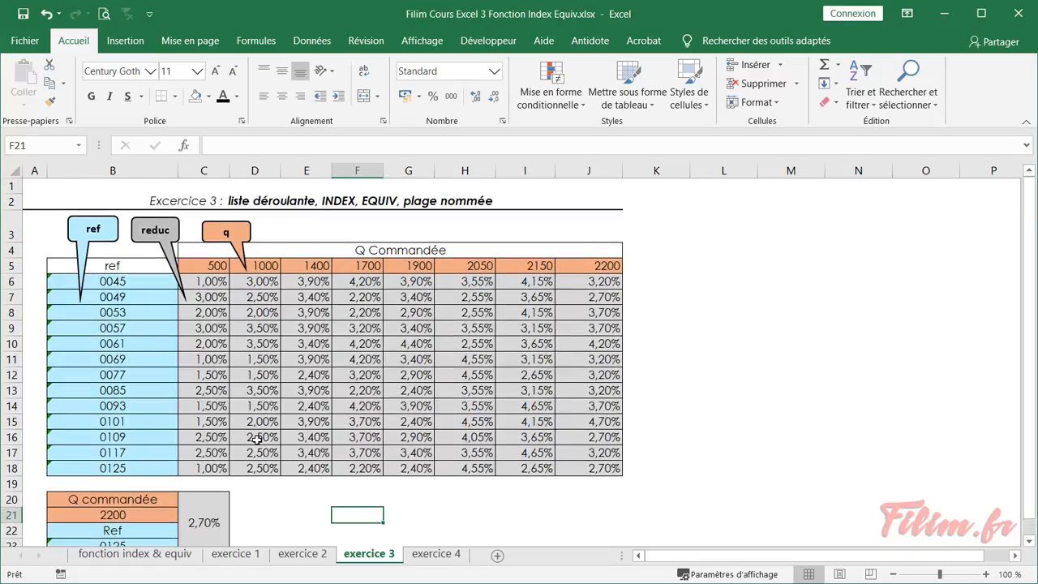
pyautogui.click(432, 555)
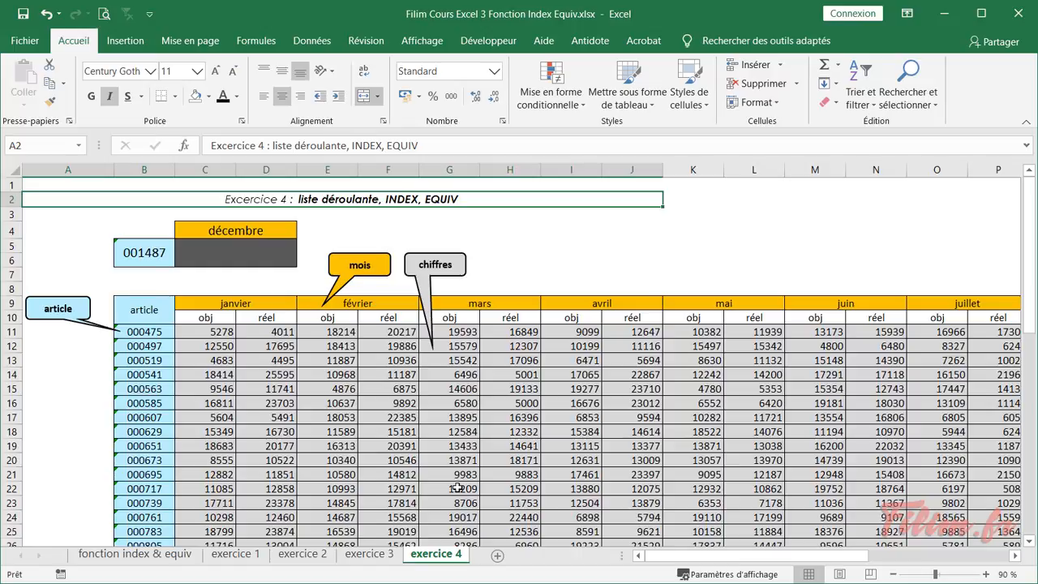
# Copy the text ", plage nommée" from the title in A2 of the exercice 3 sheet.
pyautogui.click(369, 554)
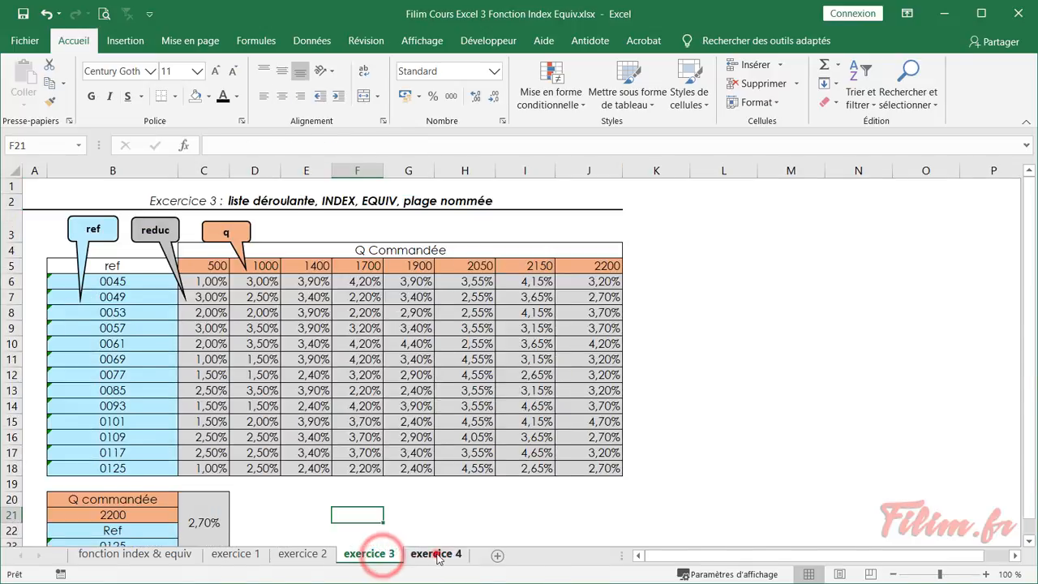
pyautogui.click(436, 553)
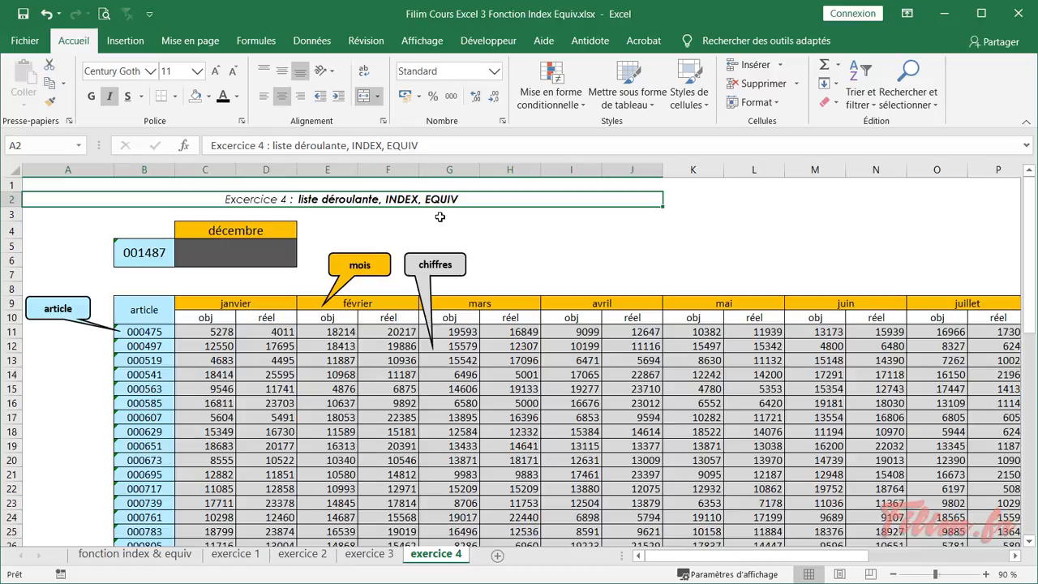
pyautogui.click(466, 199)
pyautogui.click(380, 554)
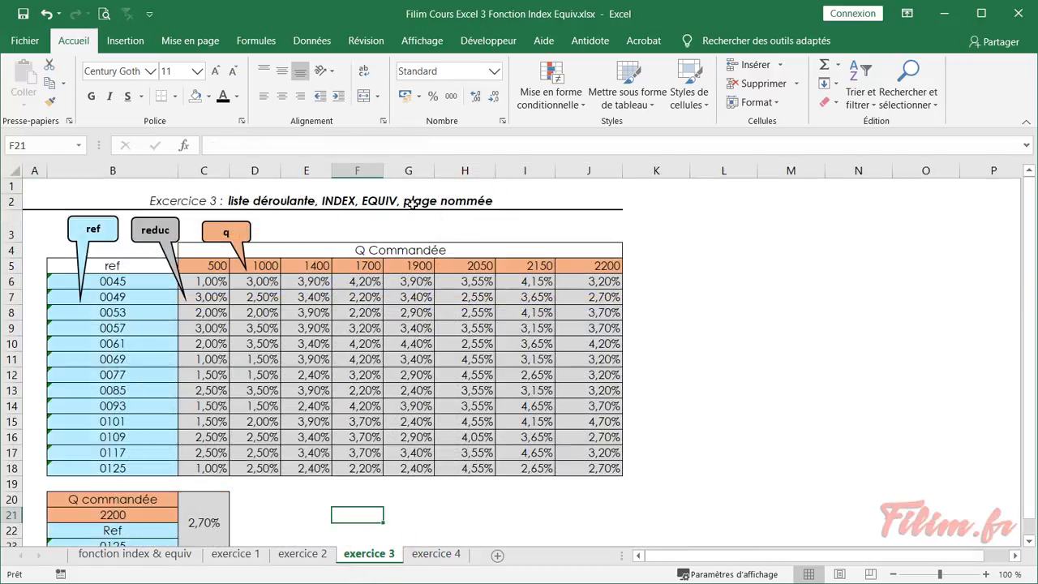
pyautogui.click(504, 207)
pyautogui.moveTo(420, 145); pyautogui.dragTo(514, 145)
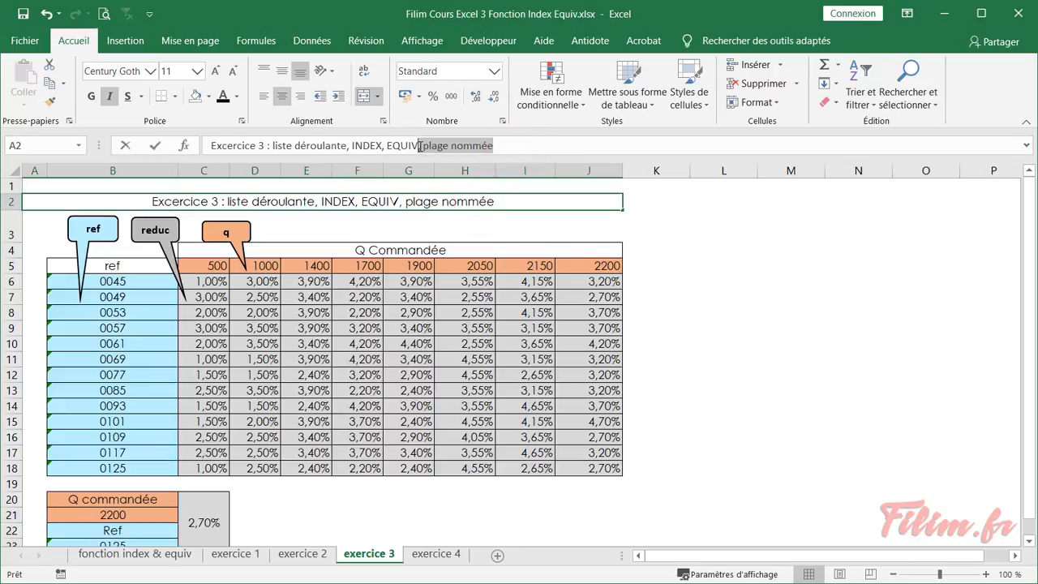
pyautogui.press('Escape')
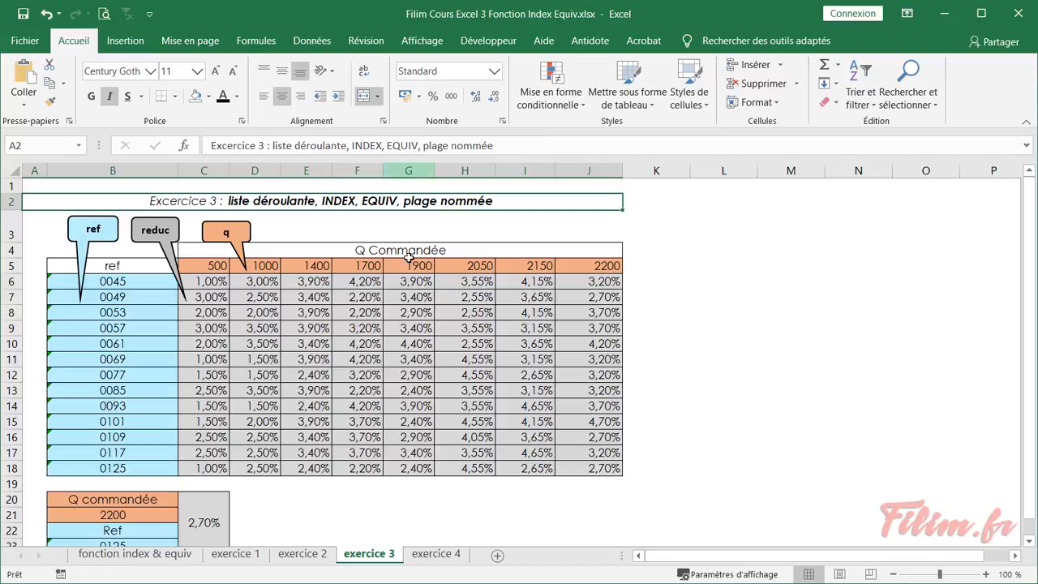
# Append ", plage nommée" to the title in A2 of the exercice 4 sheet and make the added text bold.
pyautogui.click(438, 559)
pyautogui.doubleClick(467, 200)
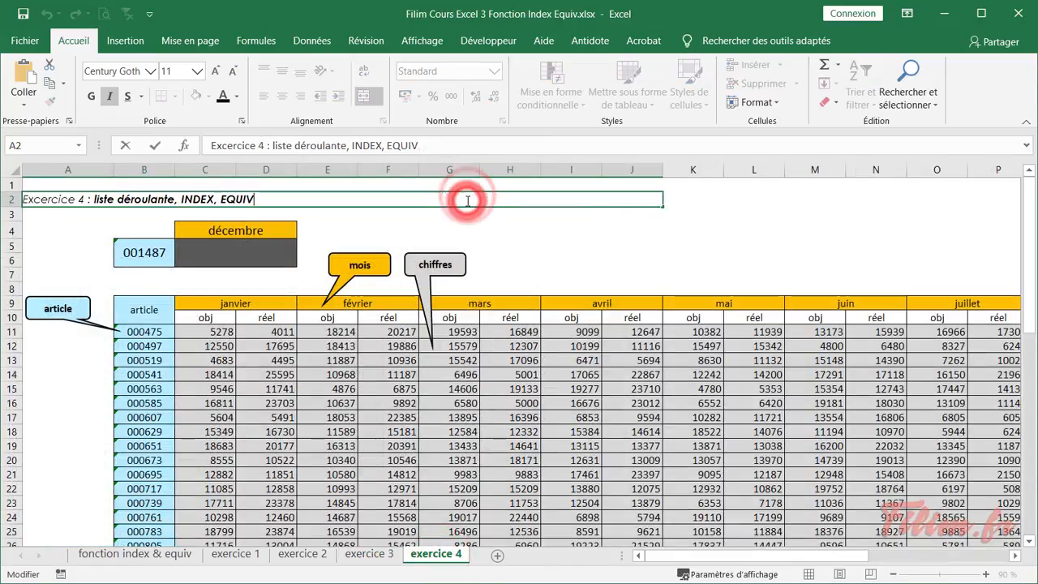
pyautogui.write(', plage nommée')
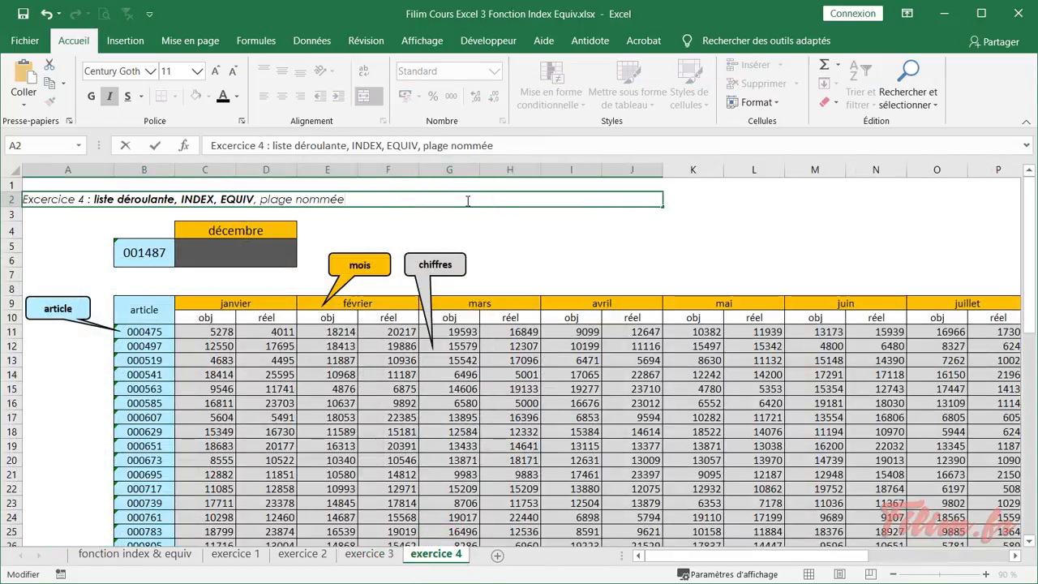
pyautogui.click(409, 213)
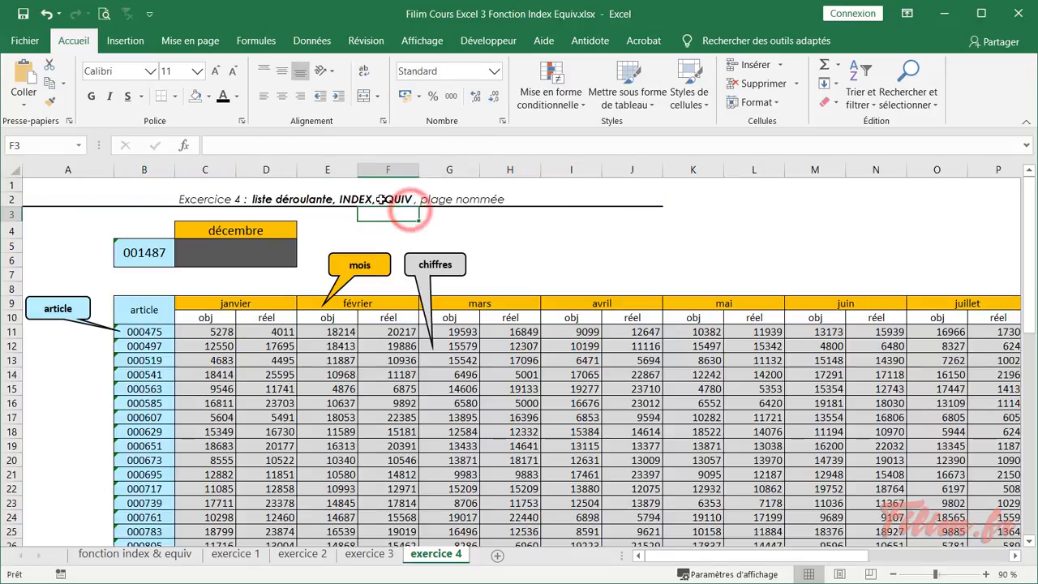
pyautogui.doubleClick(380, 199)
pyautogui.hotkey('shift', 'End')
pyautogui.click(91, 96)
pyautogui.click(527, 232)
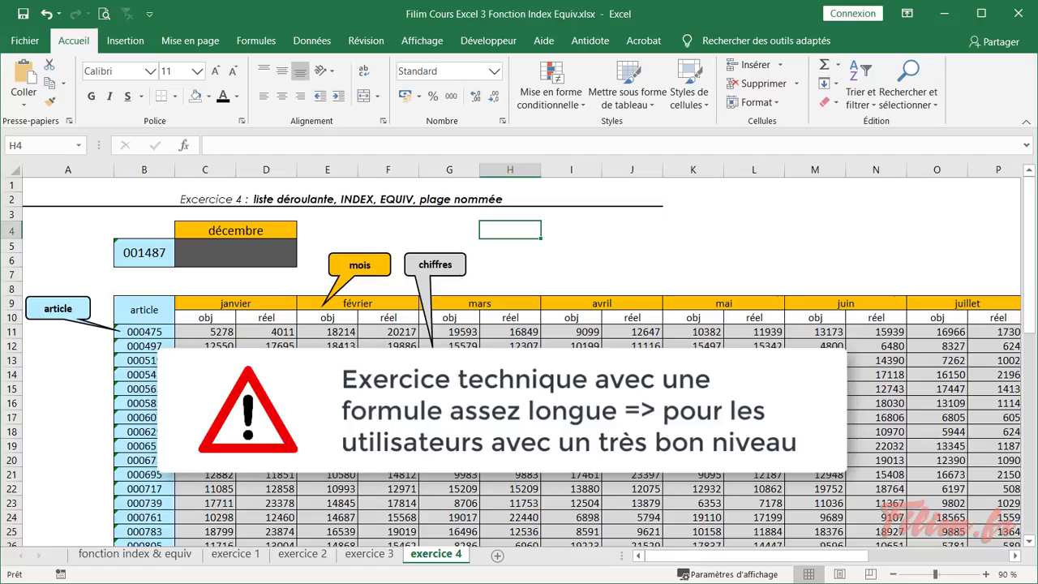
# Look through the article references listed in column B of the exercice 4 table.
pyautogui.scroll(-1, 162, 339)
pyautogui.click(151, 318)
pyautogui.click(147, 357)
pyautogui.click(157, 414)
pyautogui.scroll(-1, 153, 438)
pyautogui.click(150, 440)
pyautogui.click(143, 501)
pyautogui.scroll(2, 138, 502)
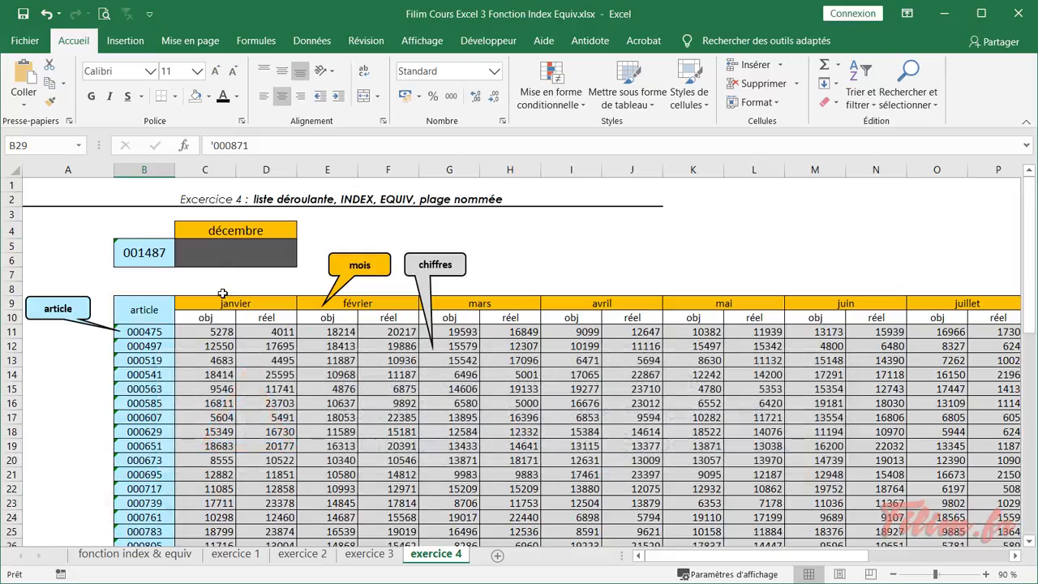
# Compare January's obj and réel figures for article 000475, and inspect the month cell C4 and article cell B5.
pyautogui.click(193, 329)
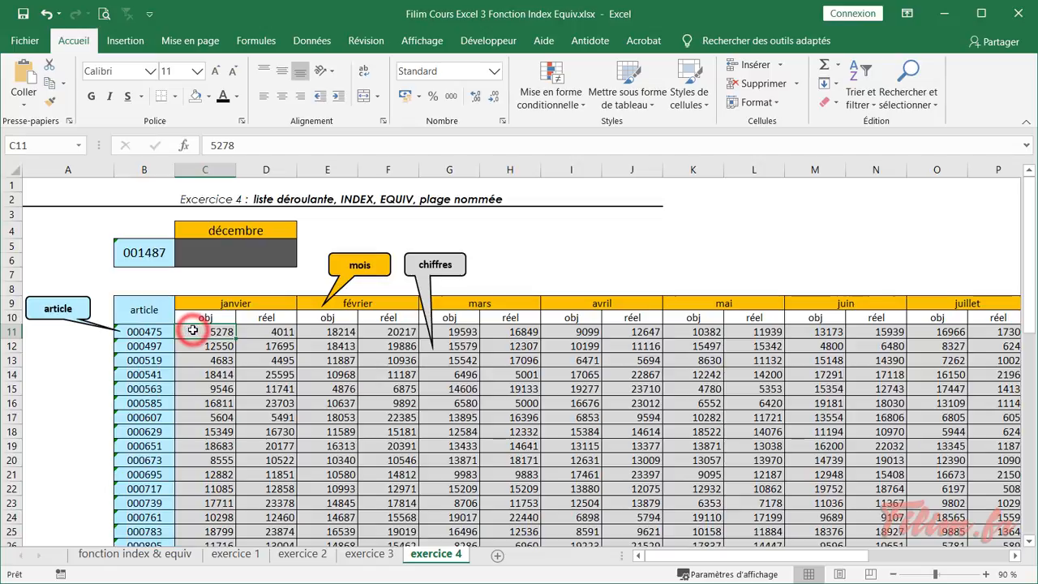
pyautogui.click(245, 332)
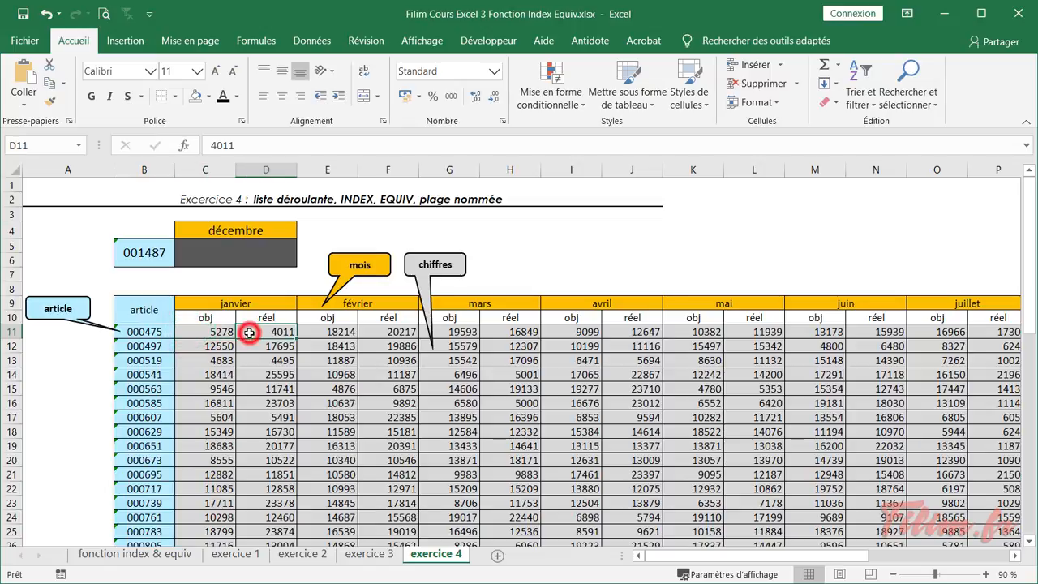
pyautogui.click(201, 332)
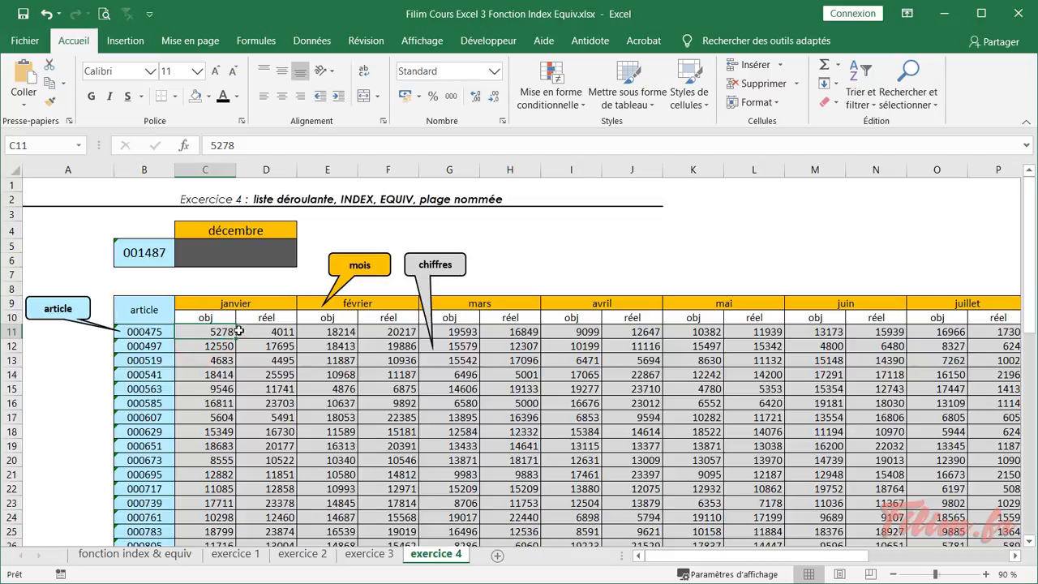
pyautogui.click(266, 331)
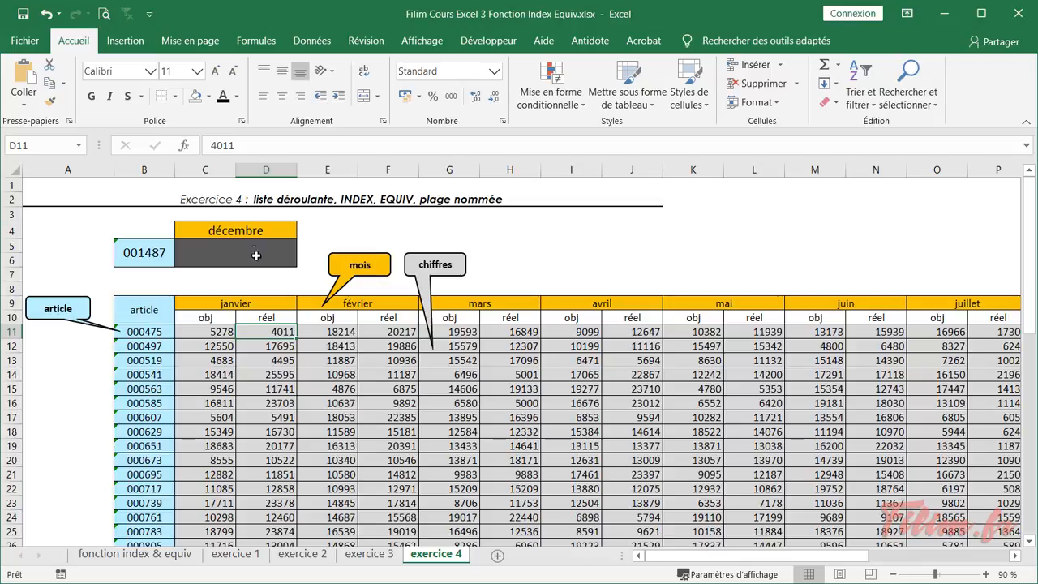
pyautogui.click(255, 231)
pyautogui.click(140, 246)
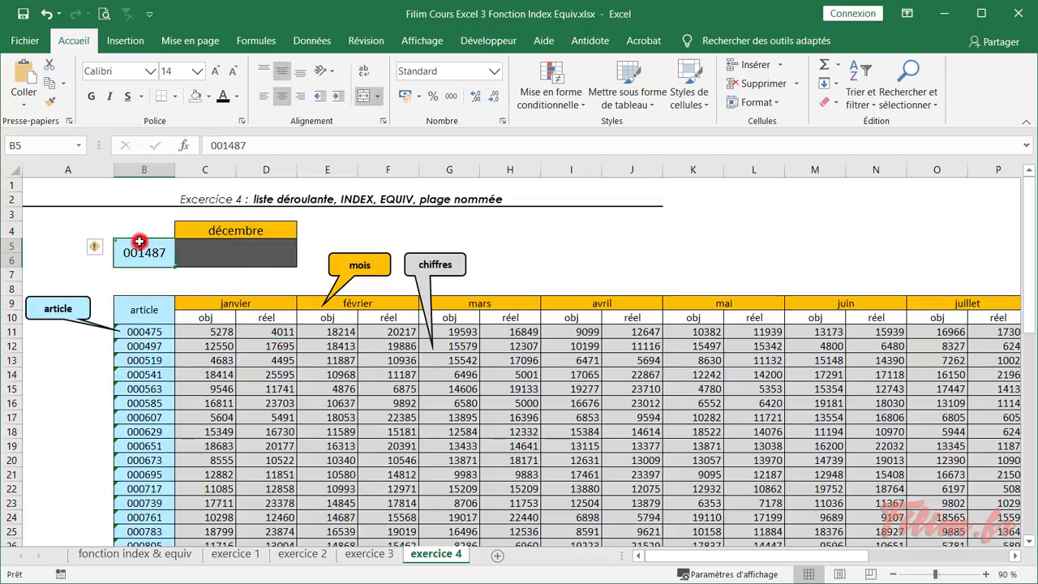
pyautogui.click(257, 329)
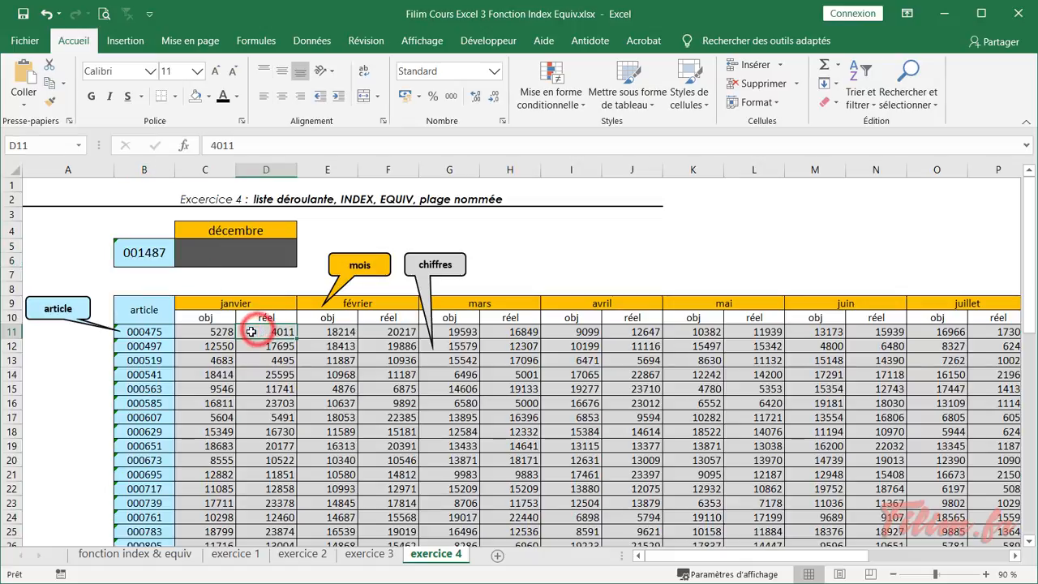
pyautogui.click(226, 332)
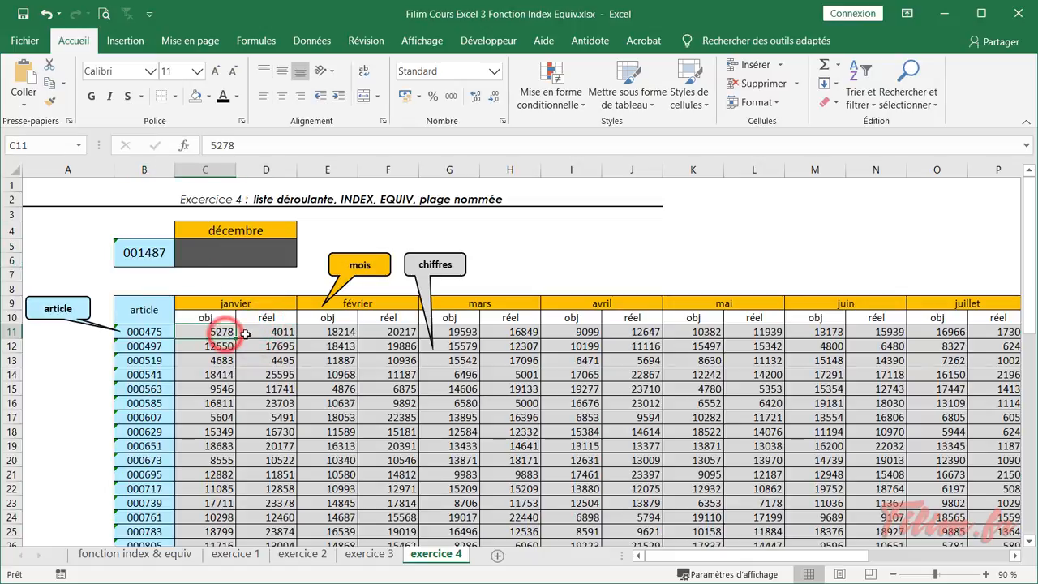
pyautogui.click(569, 245)
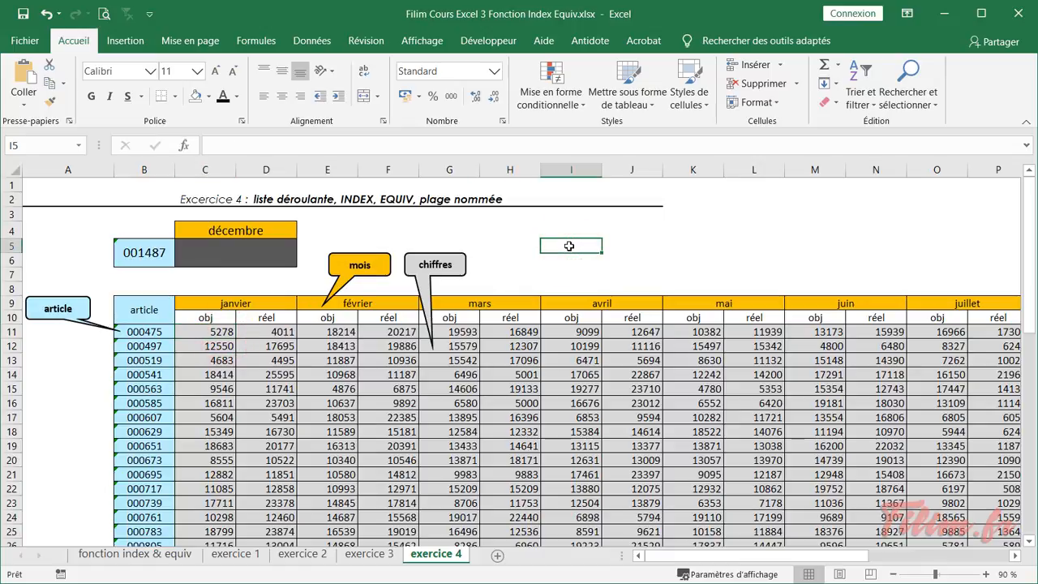
# Try the variance formula =(D11-C11)/C11 in D8 with percentage format, and clear the cell again.
pyautogui.click(246, 282)
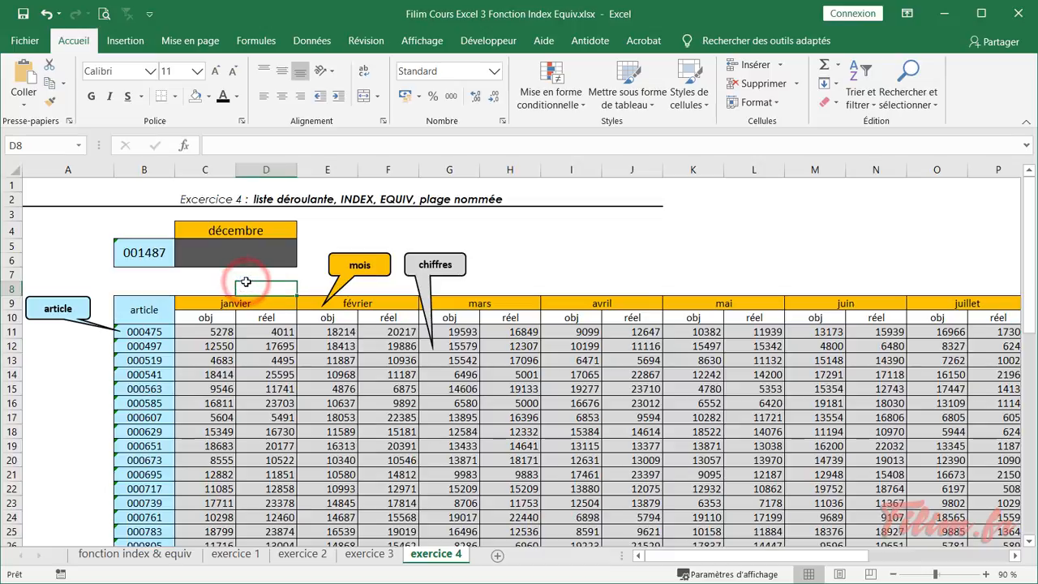
pyautogui.write('=(')
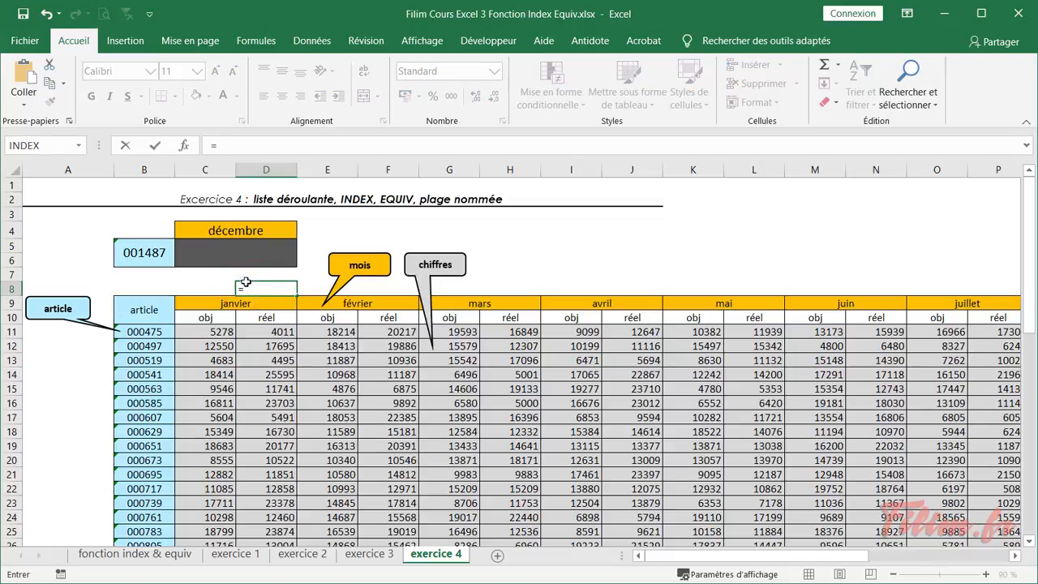
pyautogui.click(254, 332)
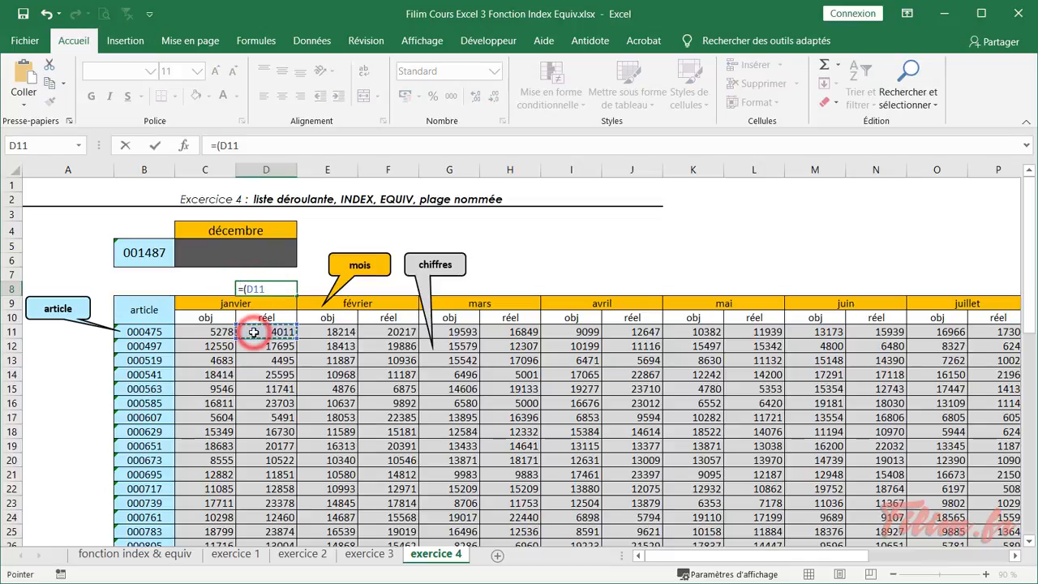
pyautogui.write('-')
pyautogui.click(191, 333)
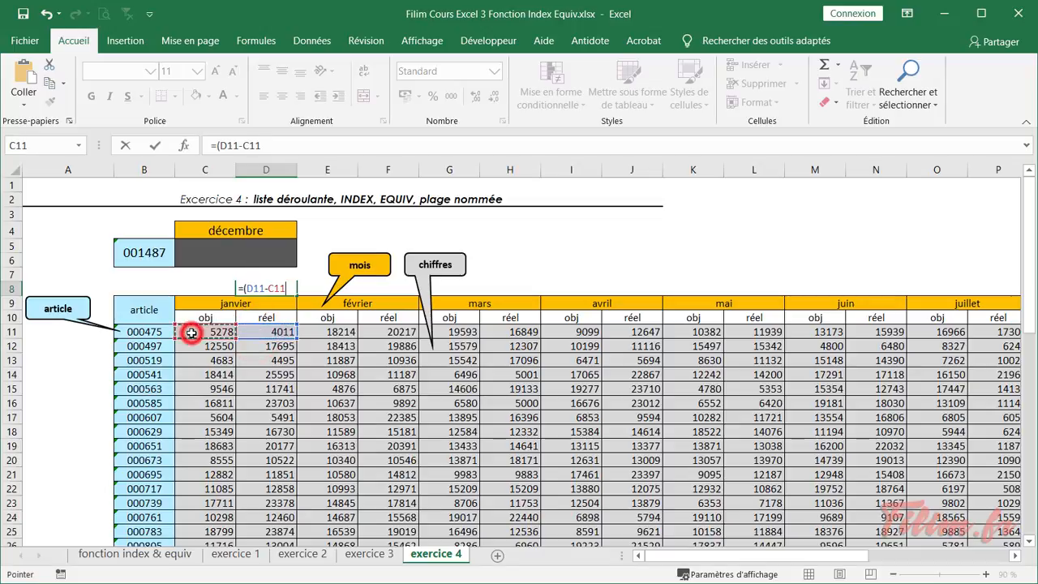
pyautogui.write(')')
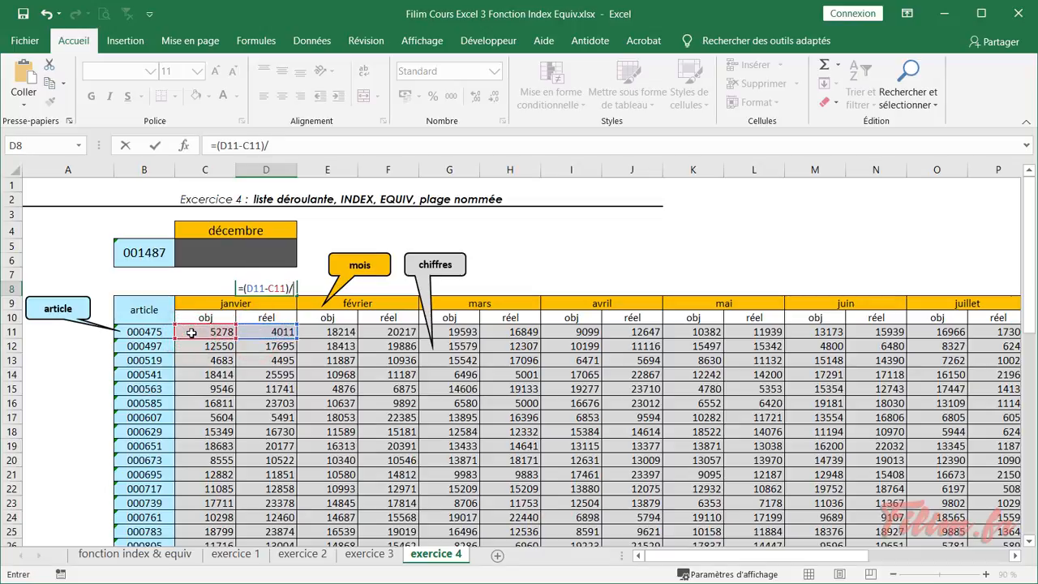
pyautogui.write('/')
pyautogui.click(192, 333)
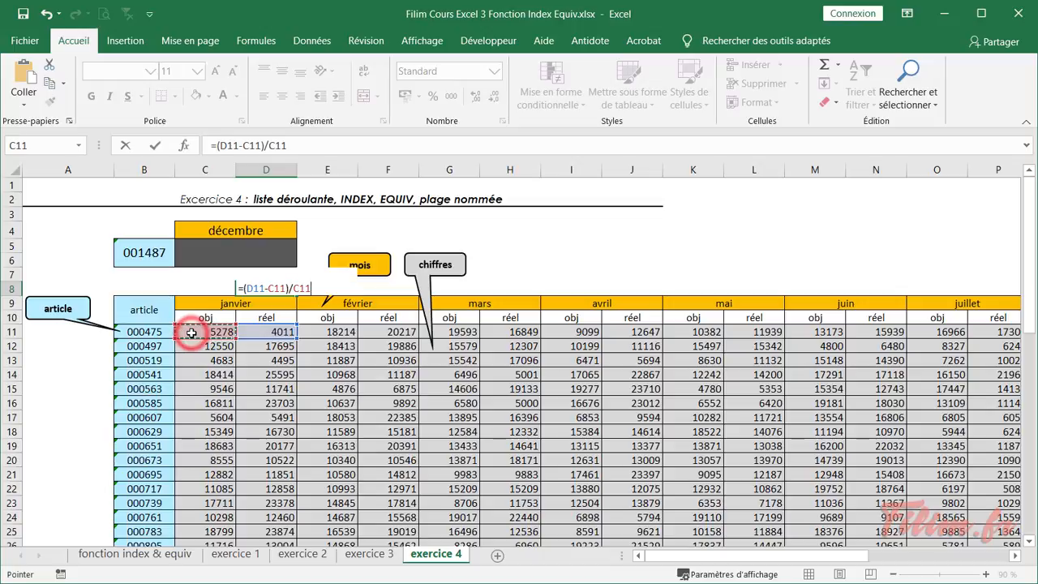
pyautogui.press('Return')
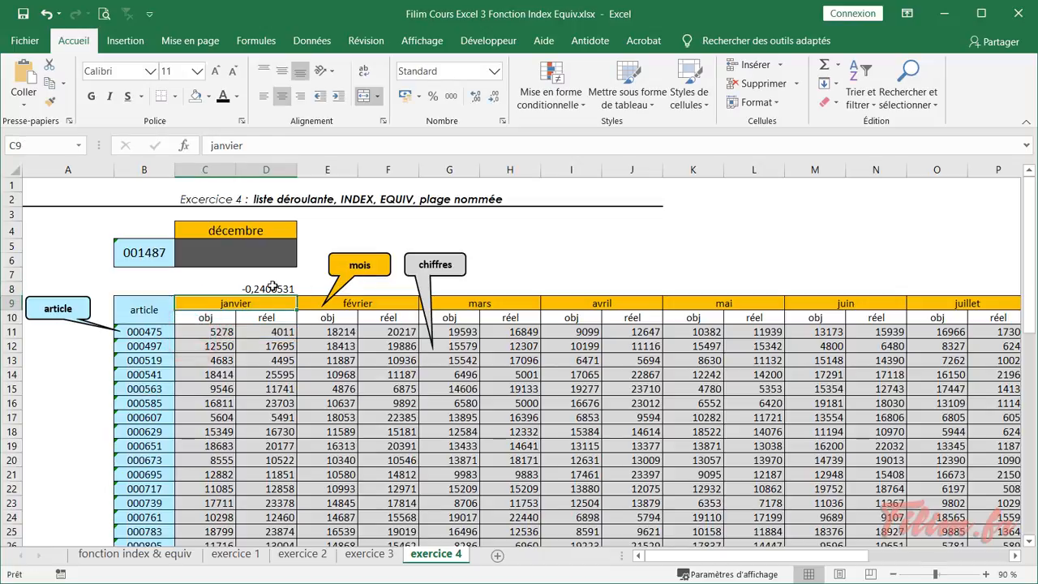
pyautogui.click(267, 289)
pyautogui.click(433, 96)
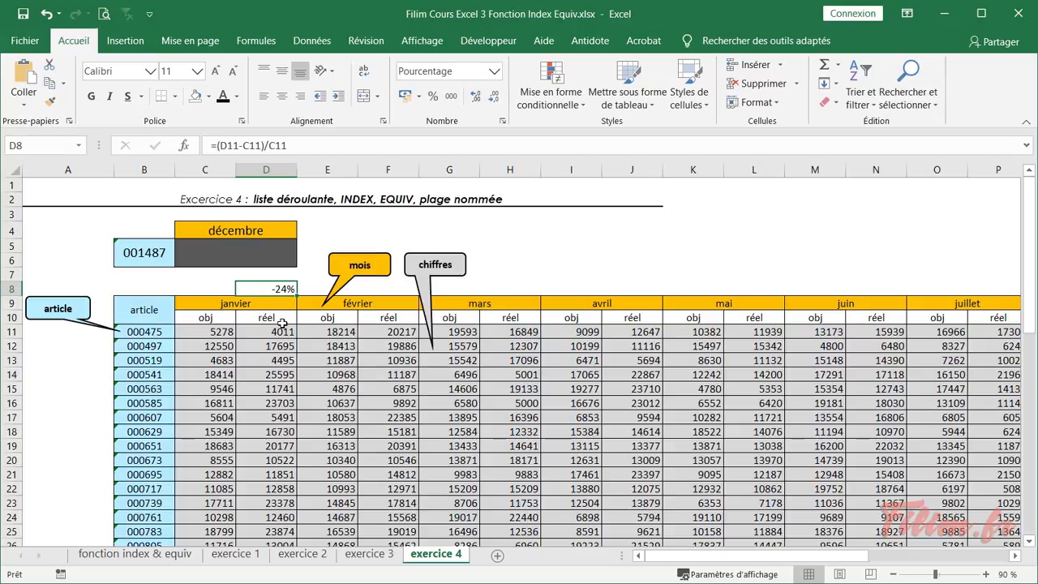
pyautogui.press('Delete')
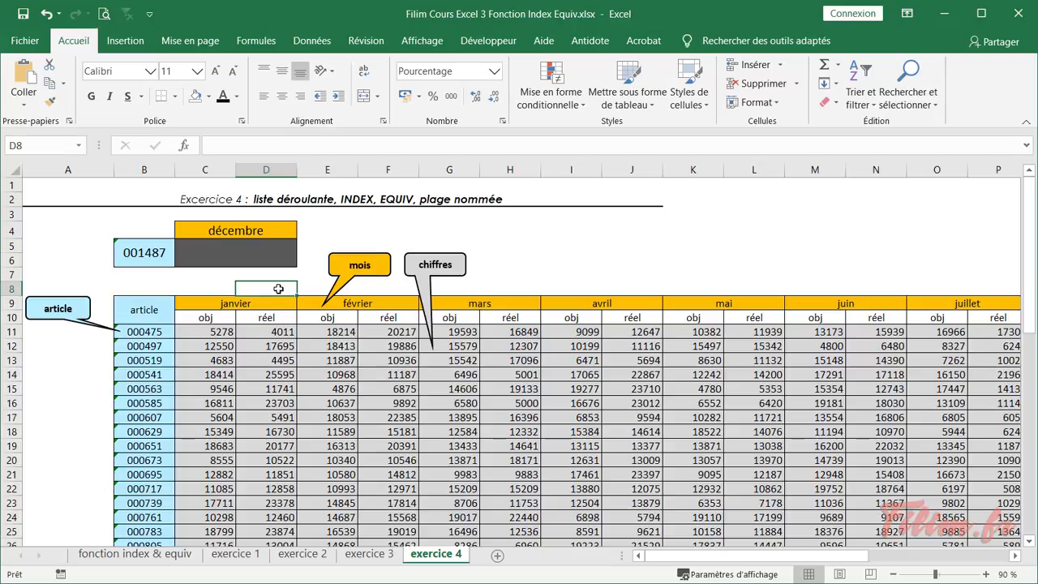
# Review the source cells D11 and C11 and the selection cells C4 for the month and B5 for the article.
pyautogui.click(254, 331)
pyautogui.click(217, 331)
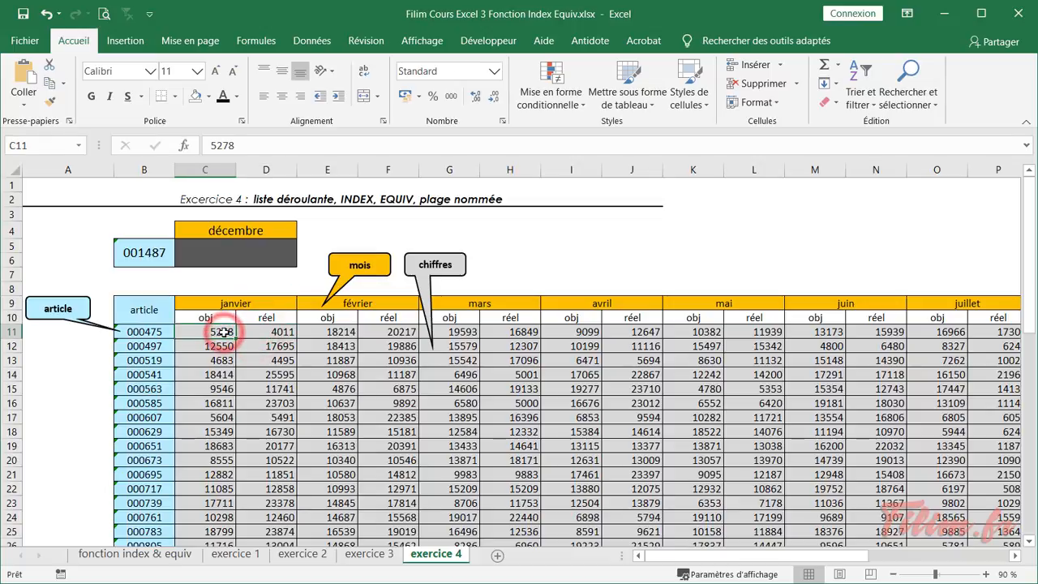
pyautogui.click(212, 330)
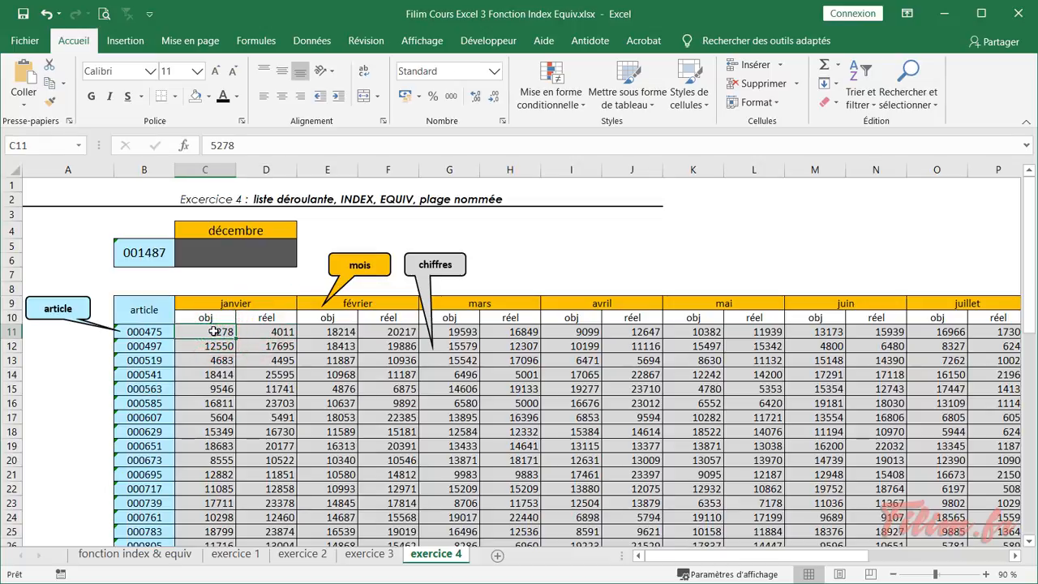
pyautogui.click(217, 232)
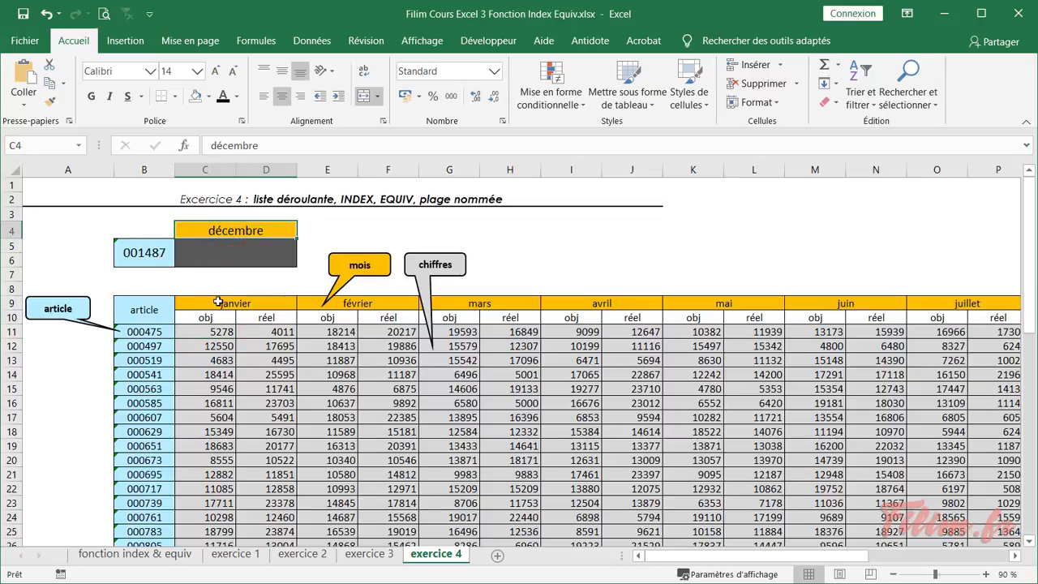
pyautogui.click(152, 254)
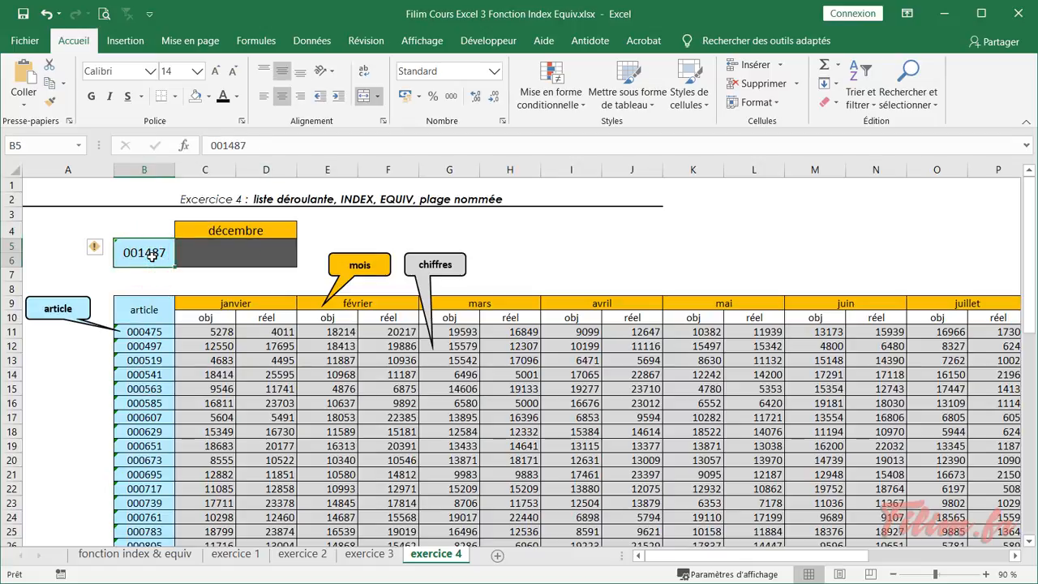
pyautogui.click(240, 231)
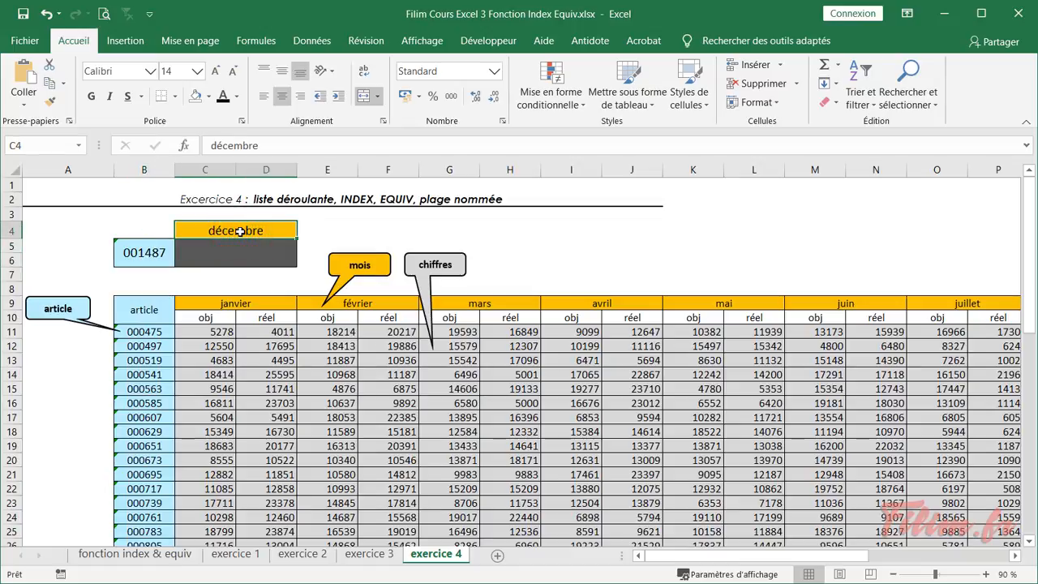
# Name the whole list of article references in column B, starting at B11, as article.
pyautogui.moveTo(158, 333); pyautogui.dragTo(147, 512)
pyautogui.scroll(11, 148, 513)
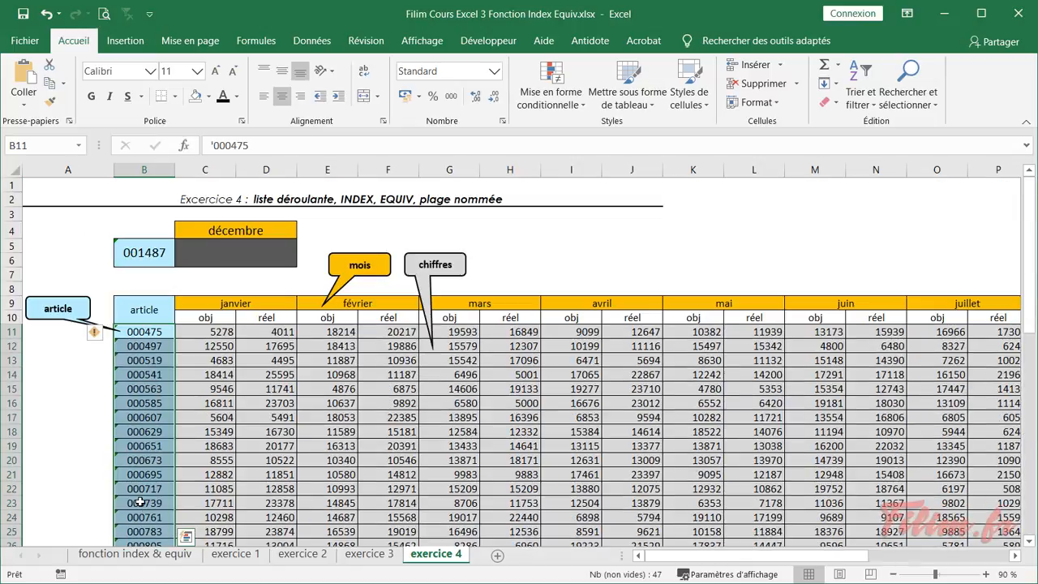
pyautogui.write('art')
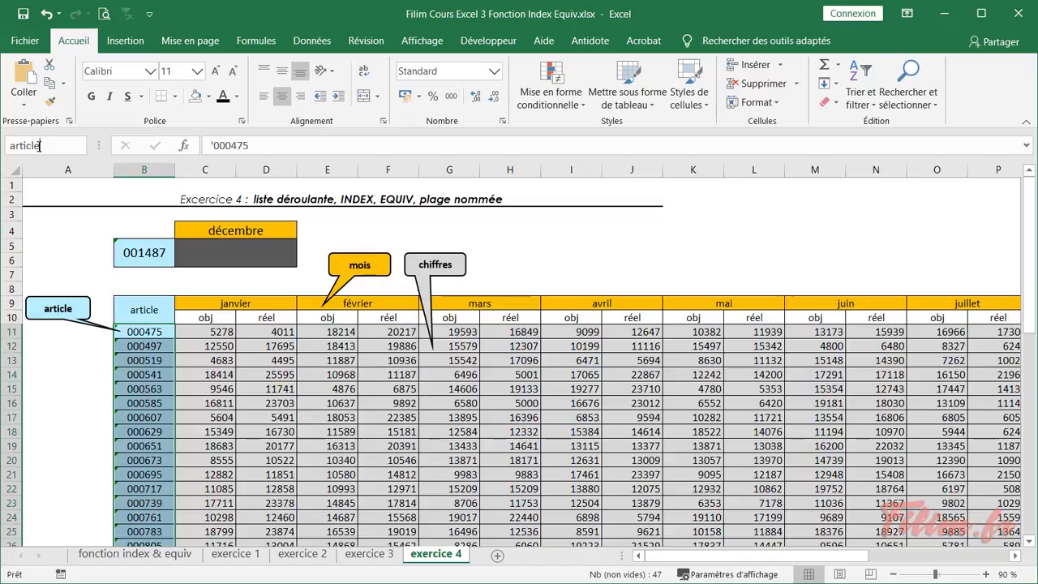
pyautogui.write('icle')
pyautogui.press('Return')
# Name the month header cells in row 9, from janvier in C9 through décembre, as mois.
pyautogui.moveTo(215, 301); pyautogui.dragTo(953, 303)
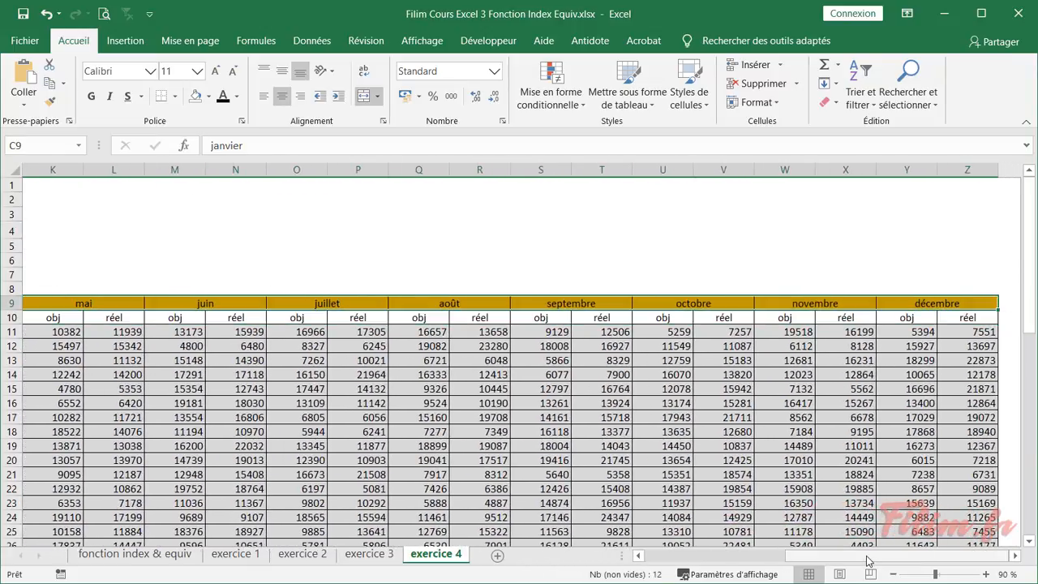
pyautogui.moveTo(863, 555); pyautogui.dragTo(723, 555)
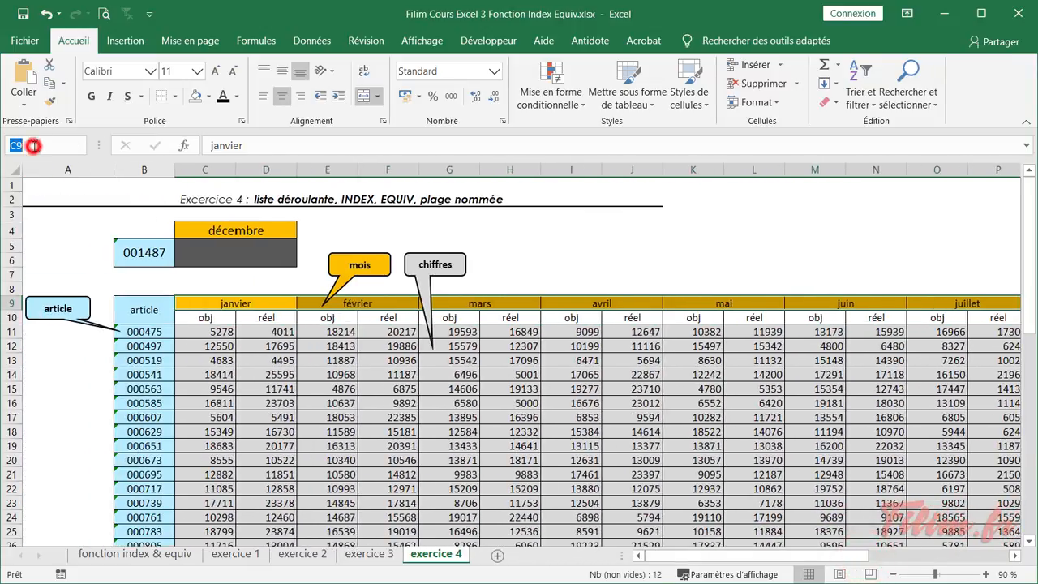
pyautogui.write('mois')
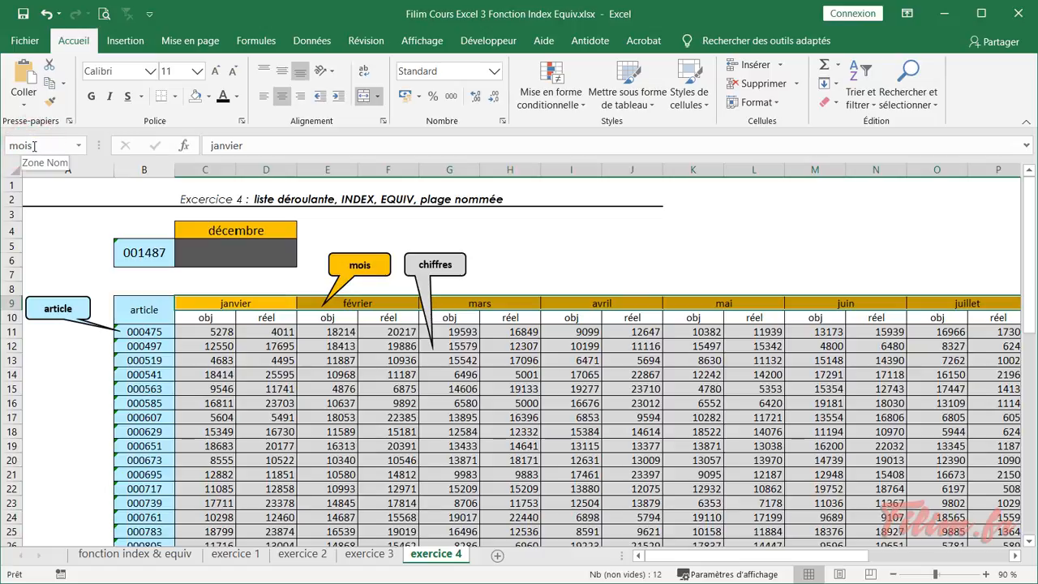
pyautogui.press('Return')
# Add a Liste data validation to article cell B5 with the named range =article as its source.
pyautogui.click(139, 255)
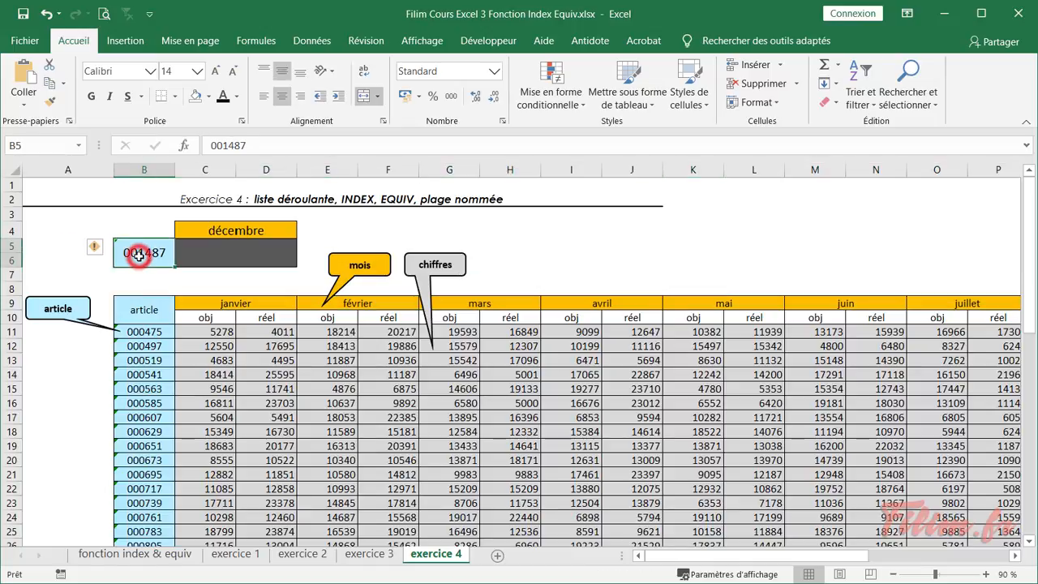
pyautogui.click(313, 41)
pyautogui.click(788, 104)
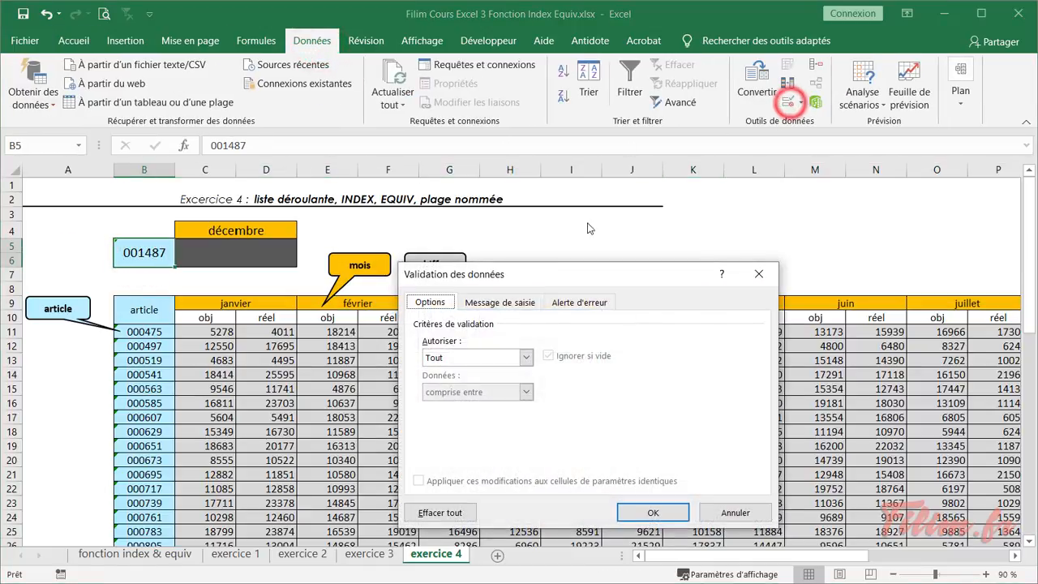
pyautogui.click(526, 356)
pyautogui.click(478, 407)
pyautogui.click(448, 425)
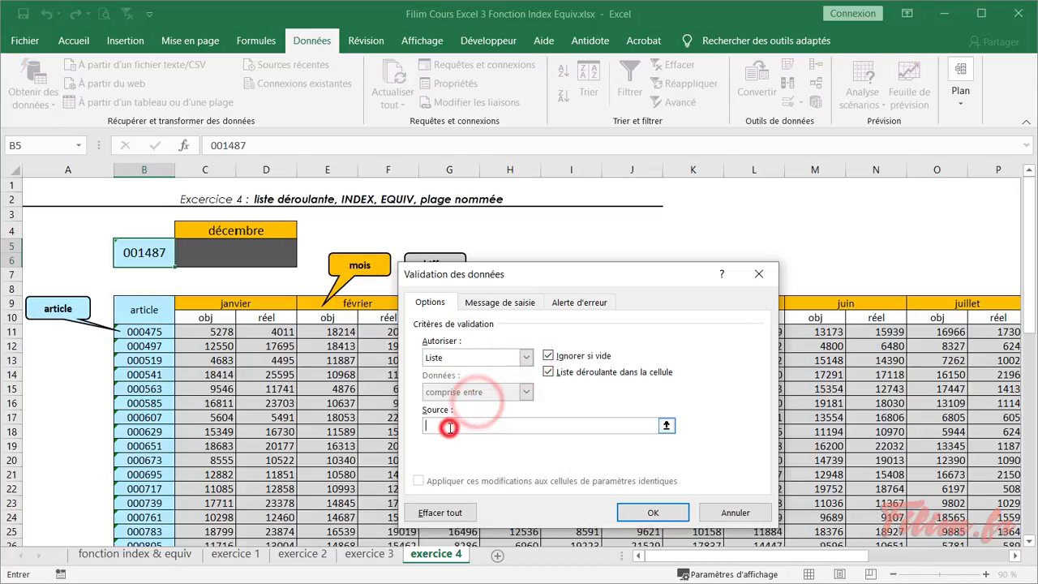
pyautogui.press('F3')
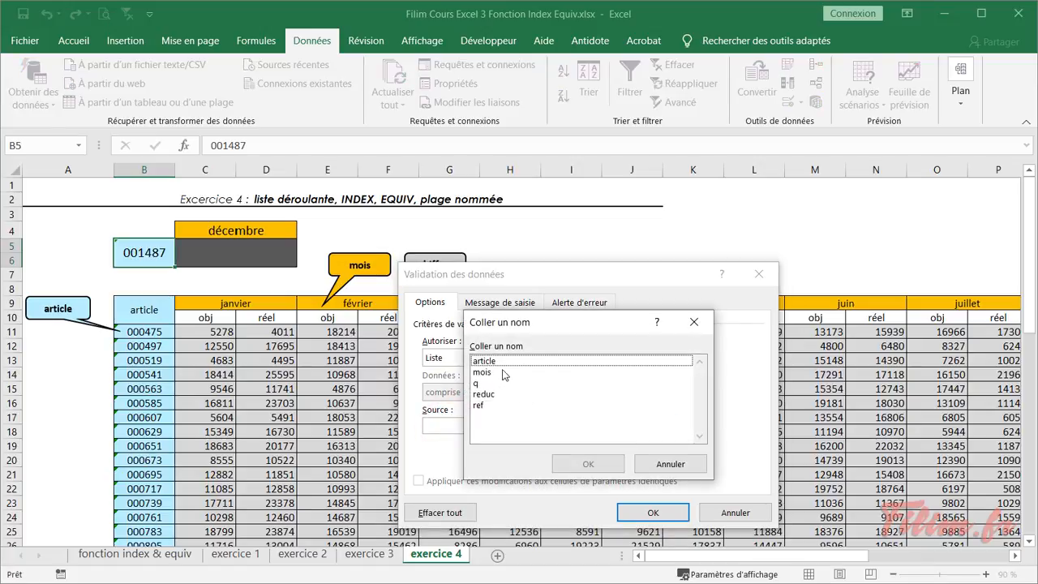
pyautogui.doubleClick(507, 363)
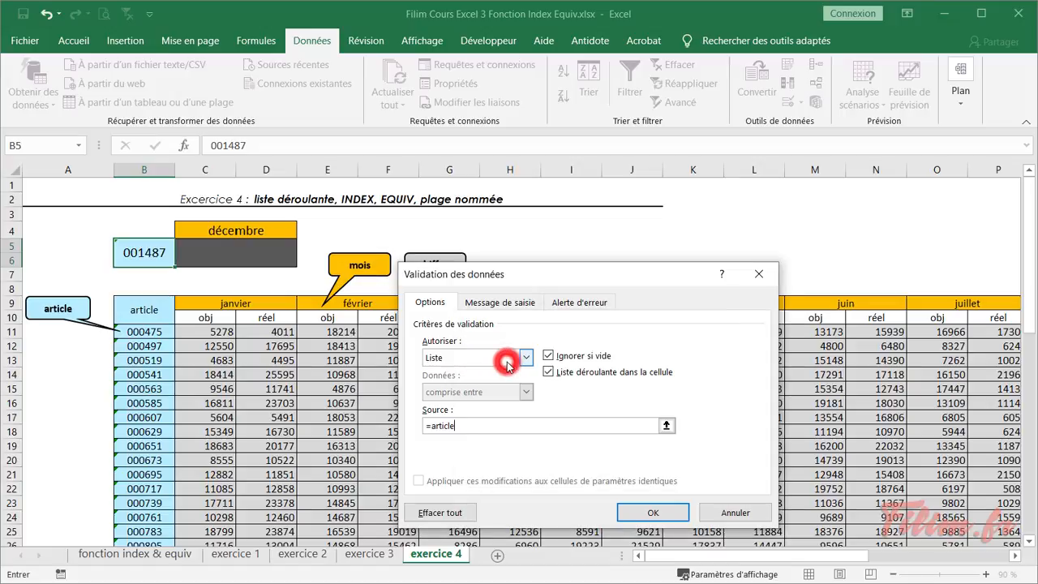
pyautogui.click(653, 512)
# Test the drop-down list in B5 by choosing article 001399 and replacing it with 000805.
pyautogui.click(182, 245)
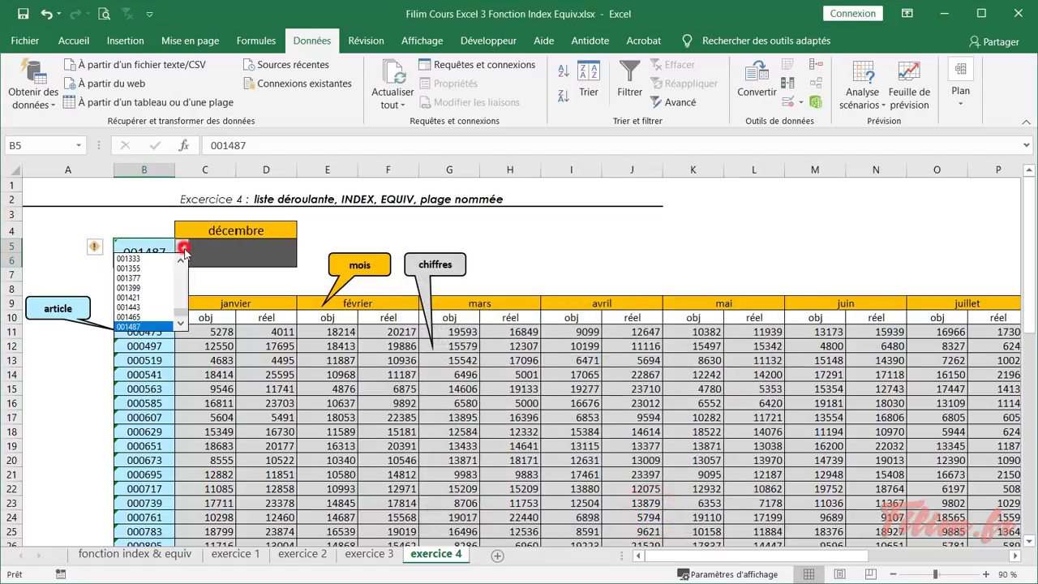
pyautogui.click(144, 286)
pyautogui.click(181, 247)
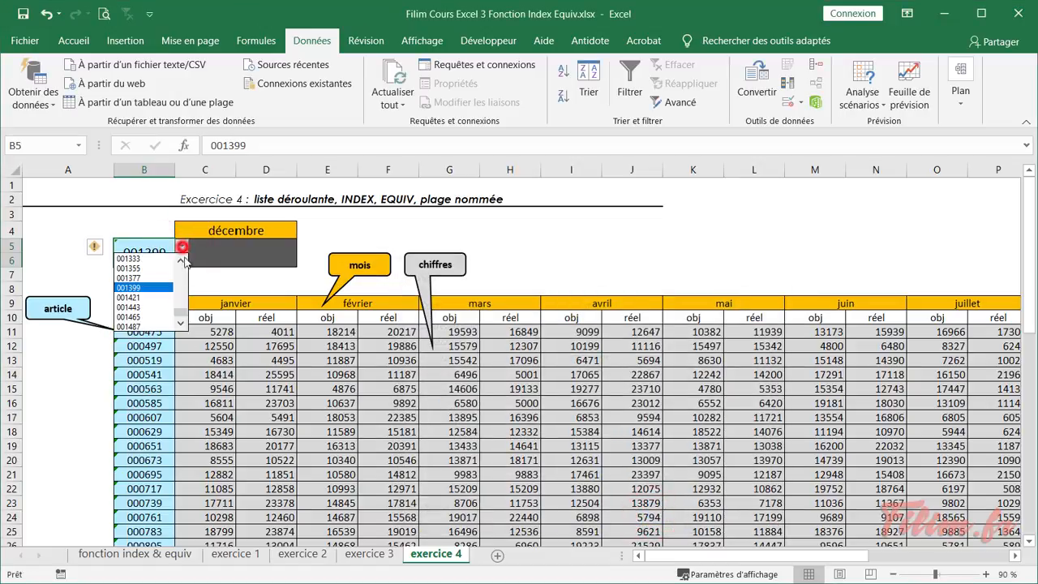
pyautogui.moveTo(180, 314); pyautogui.dragTo(180, 284)
pyautogui.click(159, 288)
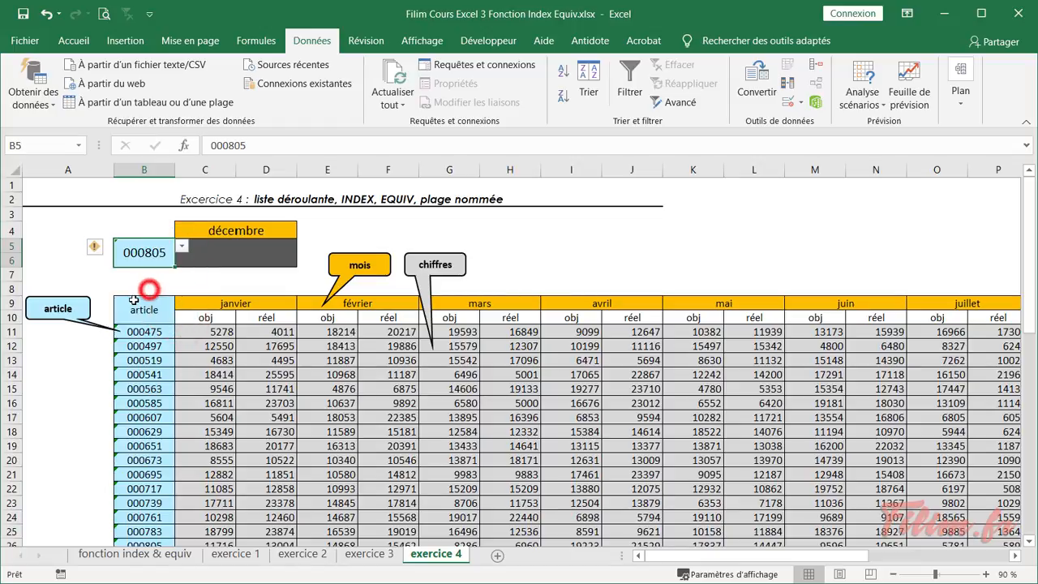
# Add a Liste data validation to month cell C4 with the named range =mois as its source.
pyautogui.click(268, 235)
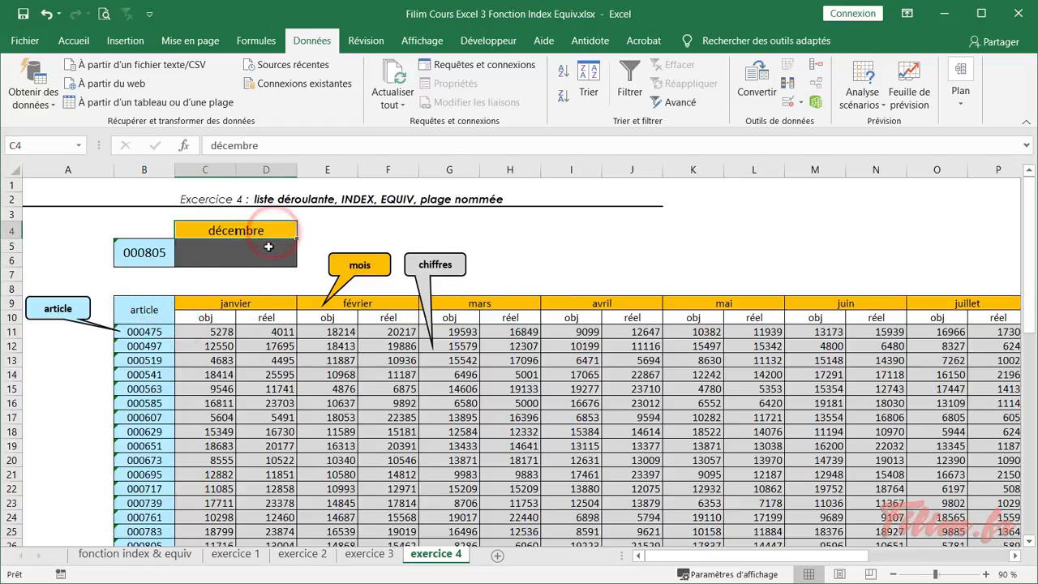
pyautogui.scroll(3, 323, 374)
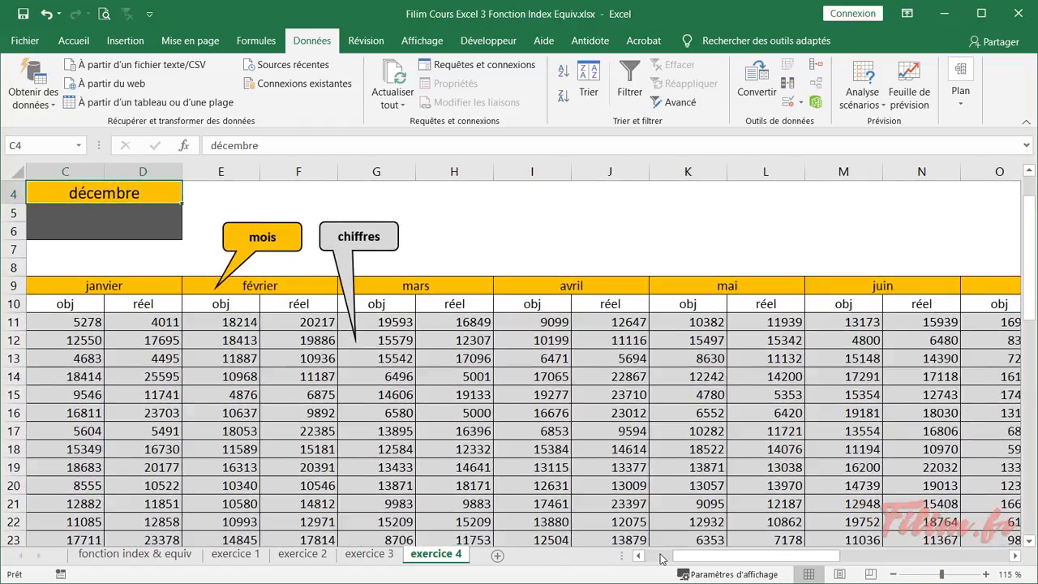
pyautogui.click(660, 556)
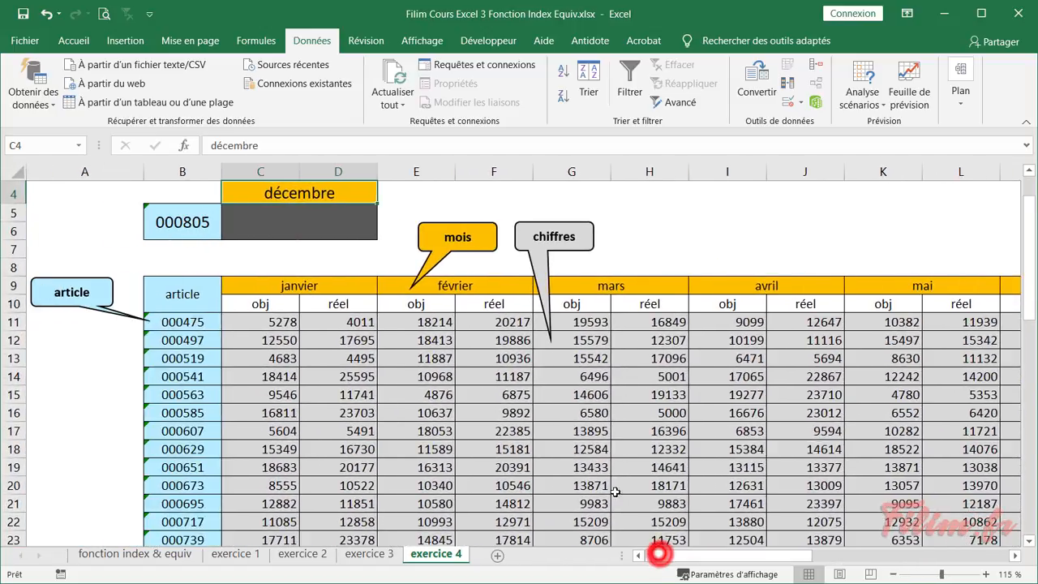
pyautogui.scroll(1, 630, 522)
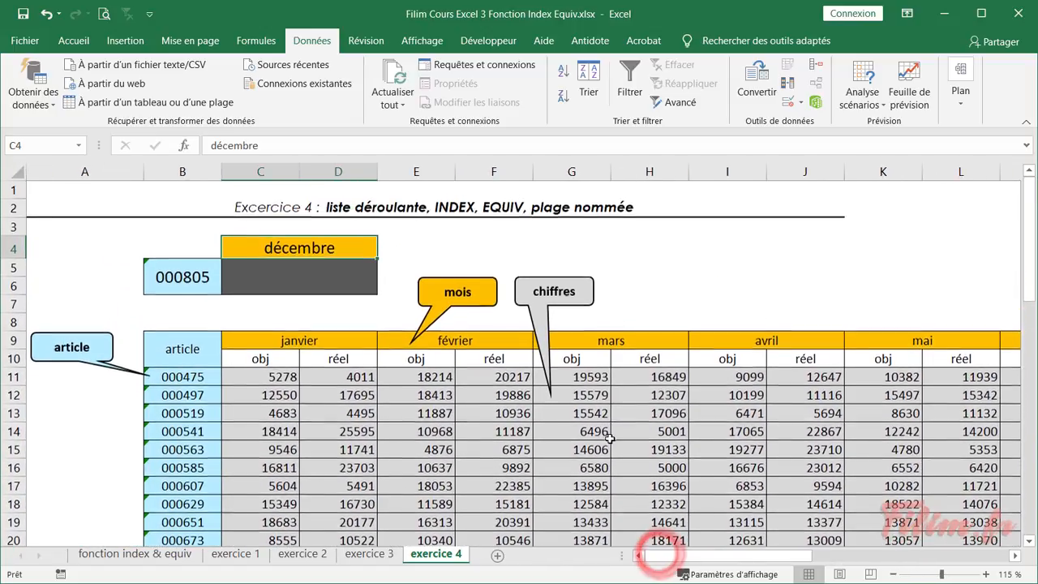
pyautogui.click(788, 102)
pyautogui.click(526, 358)
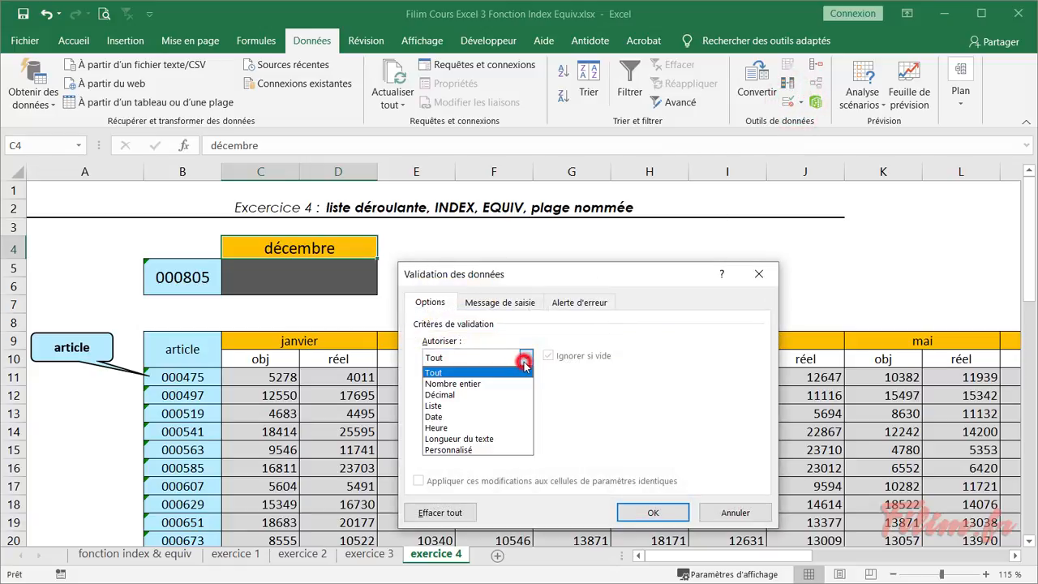
pyautogui.click(469, 406)
pyautogui.click(464, 425)
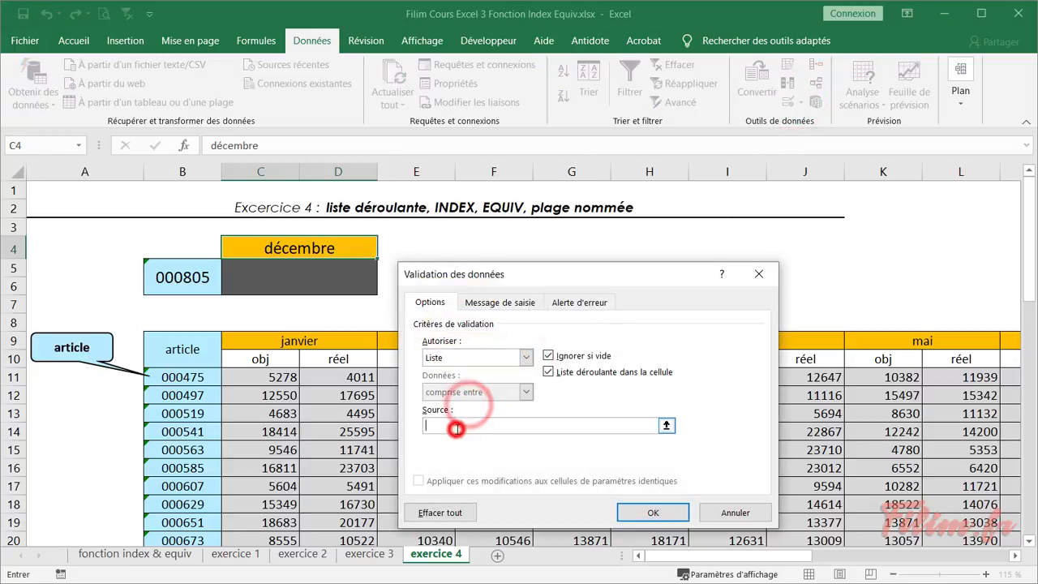
pyautogui.press('F3')
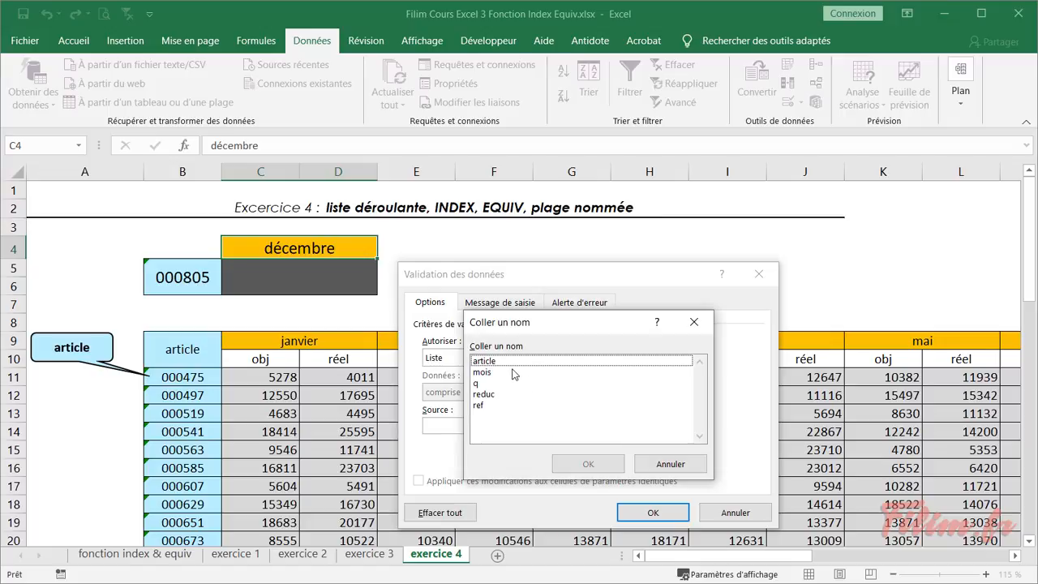
pyautogui.doubleClick(487, 372)
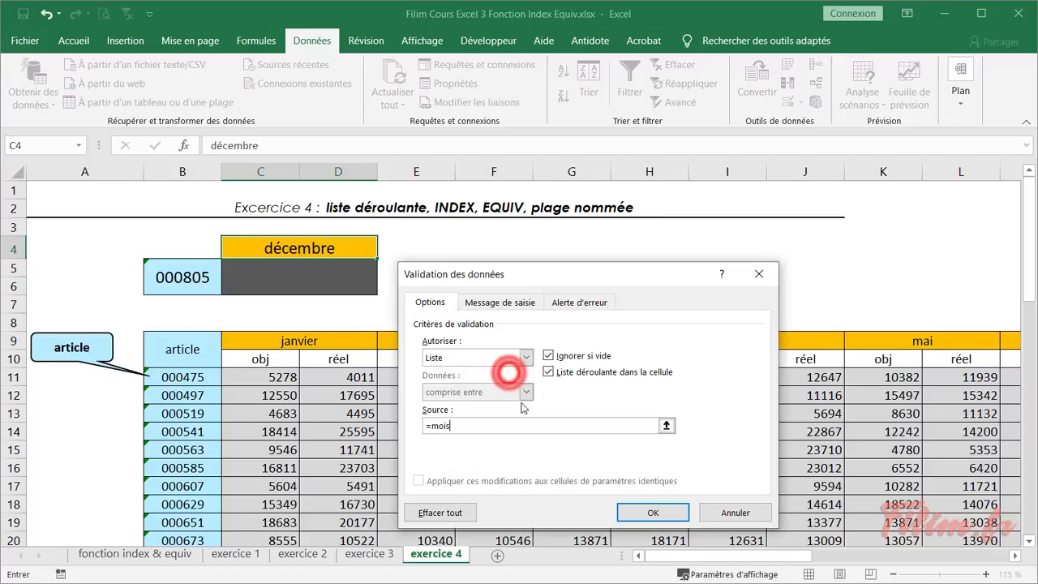
pyautogui.click(652, 512)
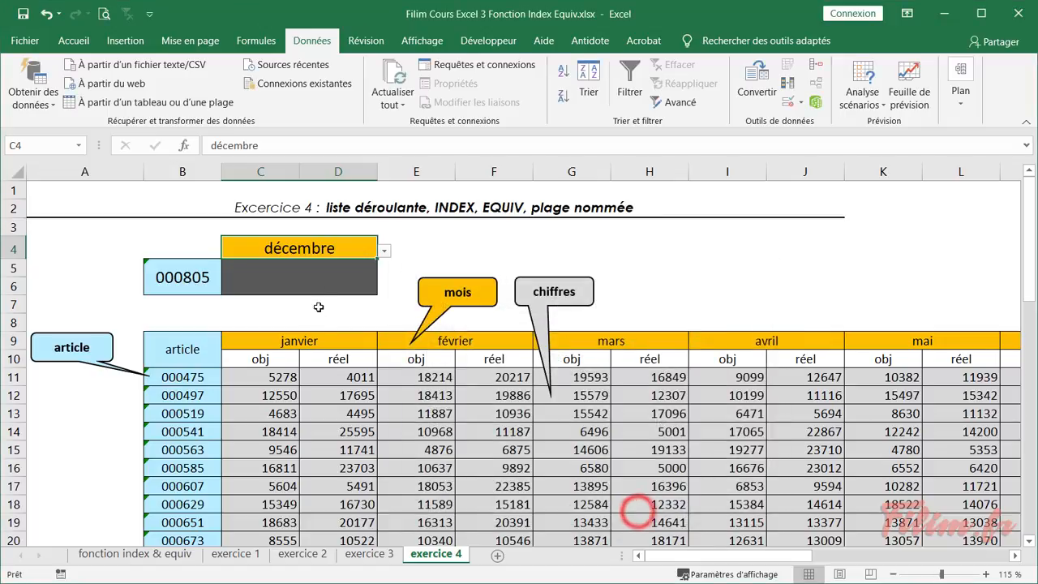
# Look through the months offered in C4 and compare them with the merged headers janvier to avril in row 9.
pyautogui.click(385, 254)
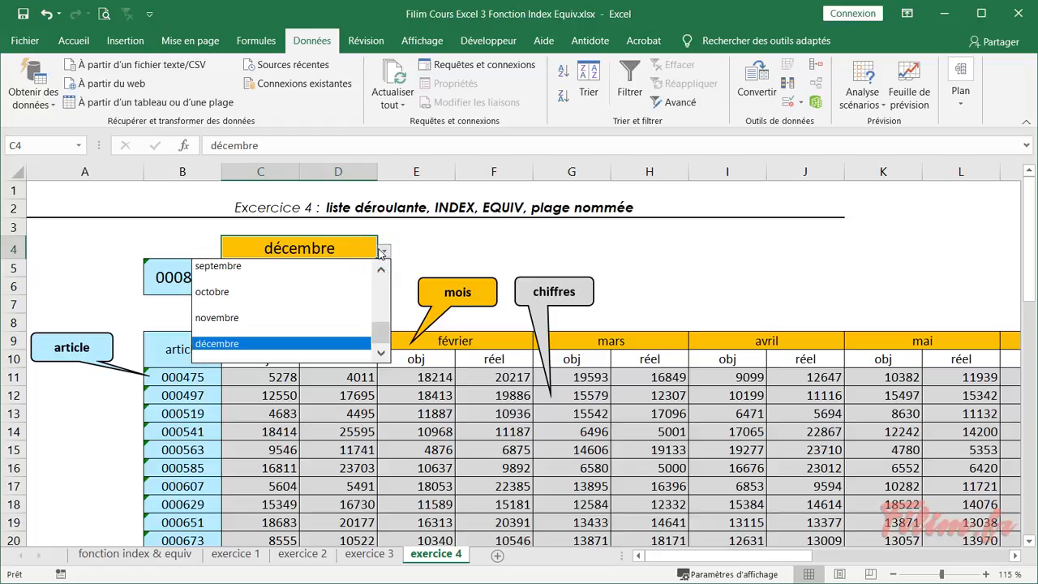
pyautogui.moveTo(380, 325); pyautogui.dragTo(381, 272)
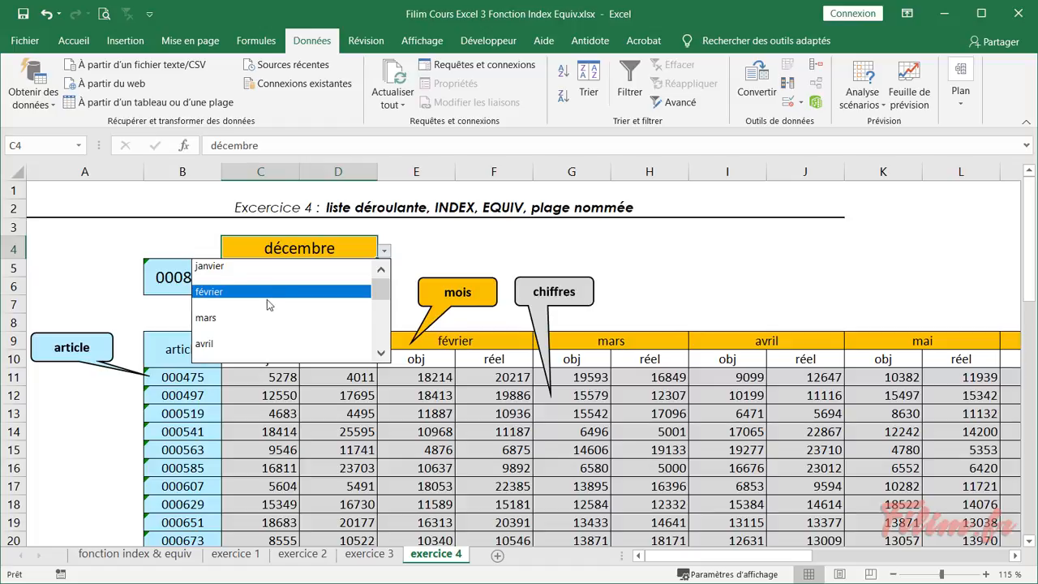
pyautogui.press('Escape')
pyautogui.click(248, 340)
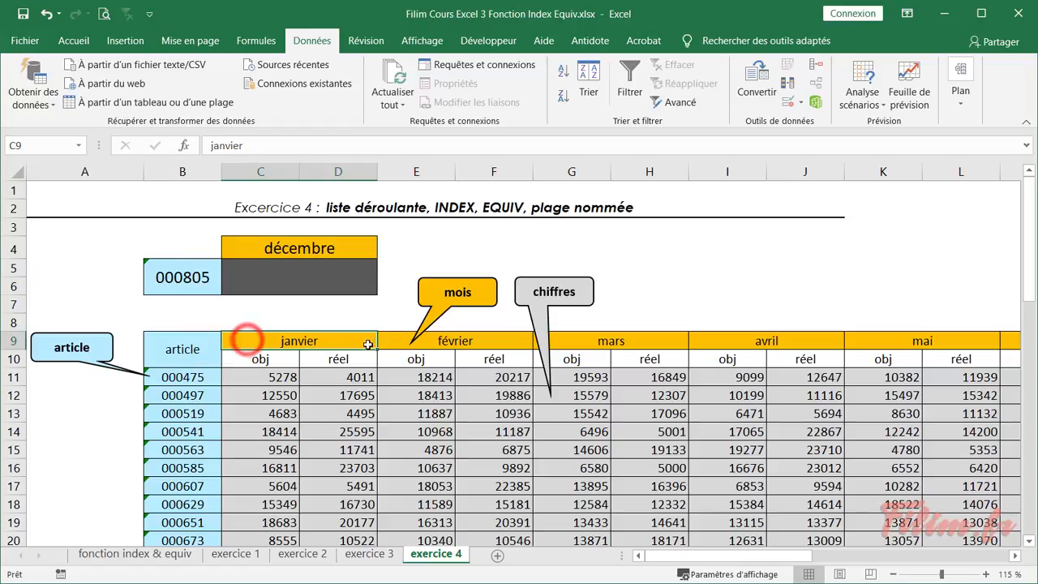
pyautogui.click(394, 340)
pyautogui.click(598, 341)
pyautogui.click(756, 340)
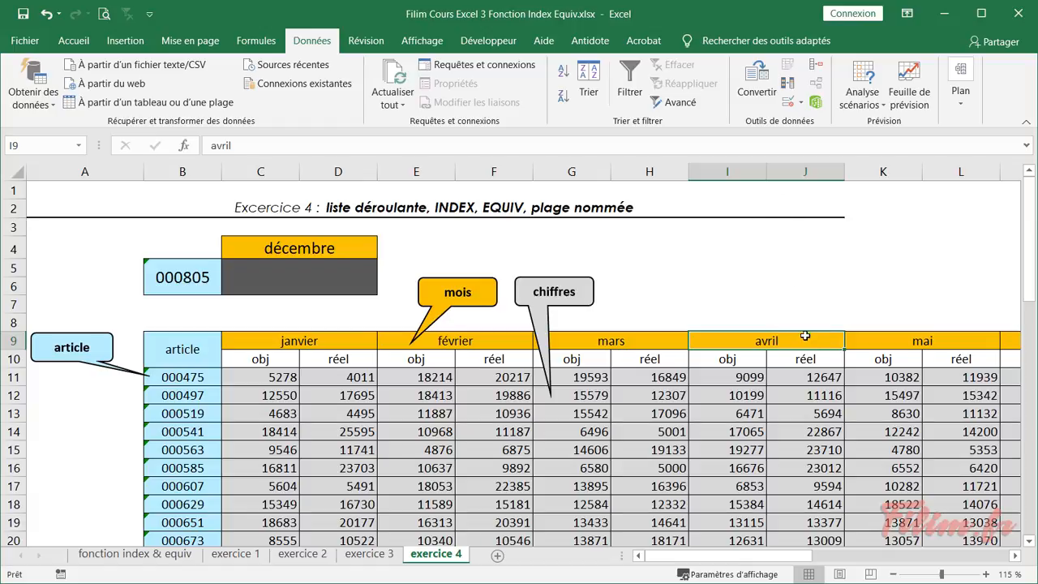
# Examine the spacing between the month entries in C4's drop-down list, leaving the selected month as it is.
pyautogui.click(359, 274)
pyautogui.click(354, 247)
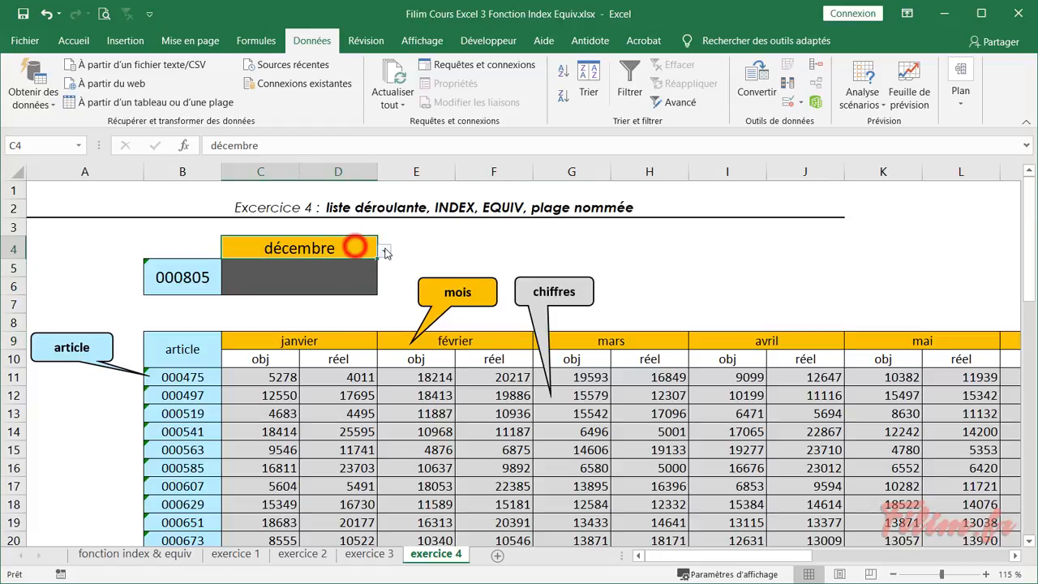
pyautogui.click(384, 250)
pyautogui.click(385, 266)
pyautogui.click(384, 266)
pyautogui.click(385, 266)
pyautogui.click(386, 267)
pyautogui.click(386, 266)
pyautogui.click(387, 267)
pyautogui.click(387, 267)
pyautogui.click(387, 267)
pyautogui.click(388, 267)
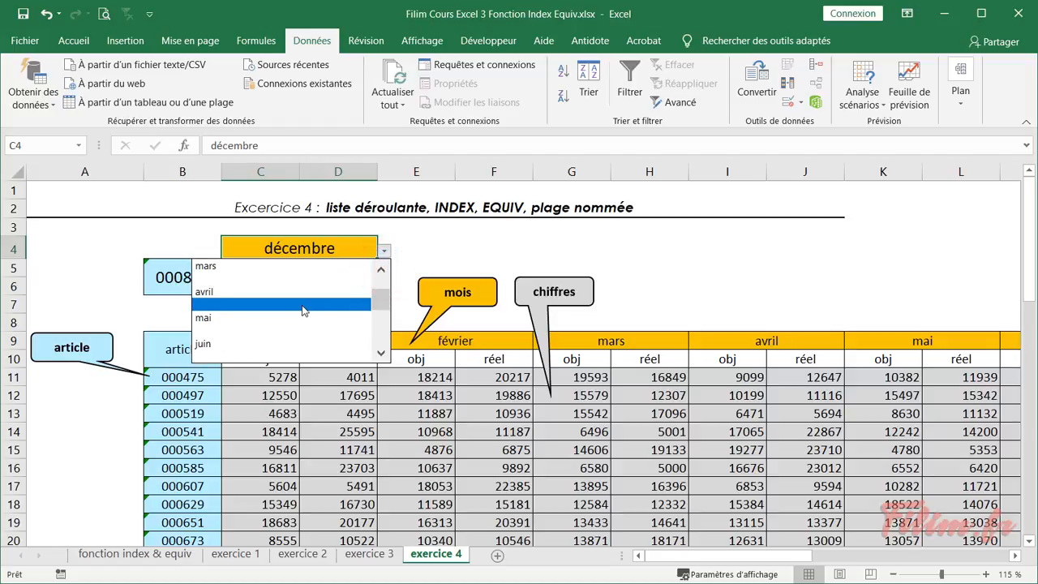
pyautogui.moveTo(378, 304); pyautogui.dragTo(381, 292)
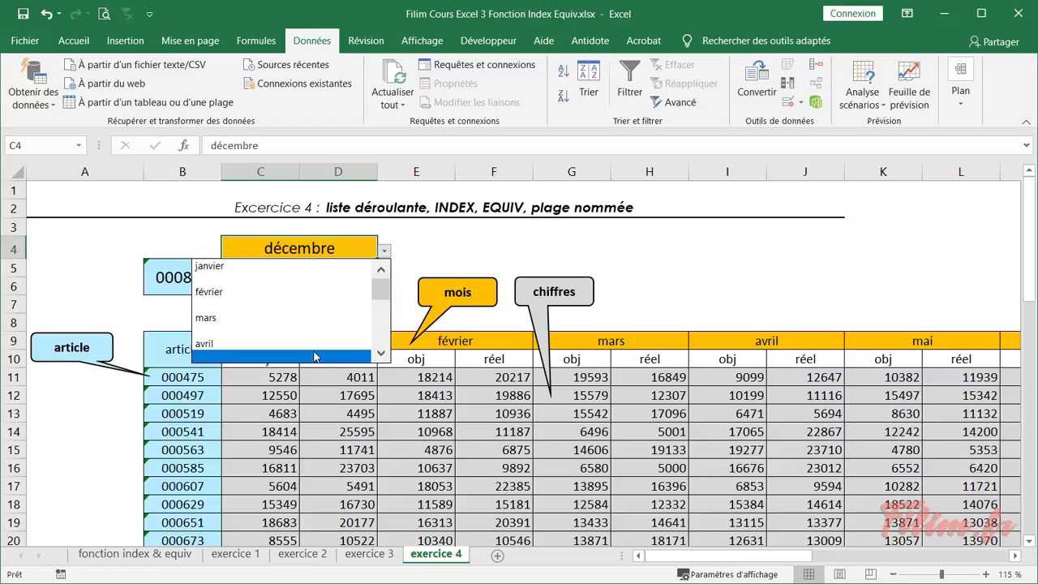
pyautogui.moveTo(387, 289)
pyautogui.mouseDown()
pyautogui.moveTo(387, 331)
pyautogui.moveTo(386, 283)
pyautogui.mouseUp()
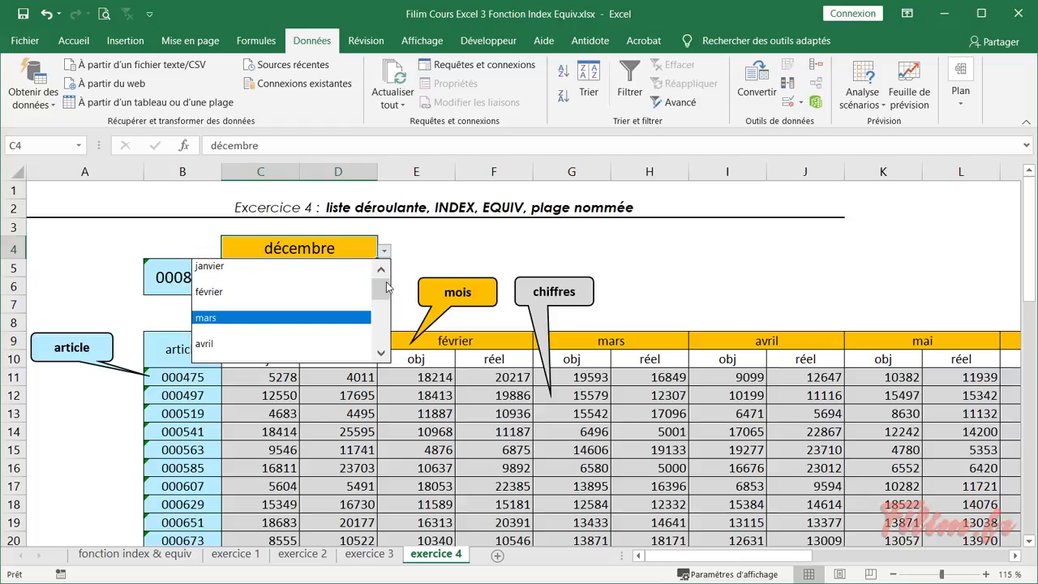
pyautogui.click(458, 241)
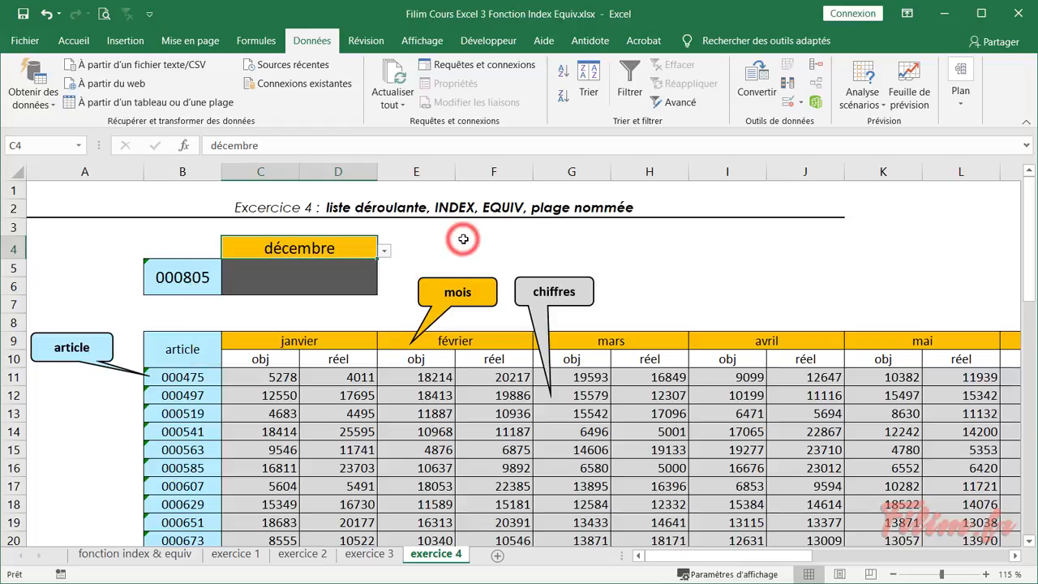
# Add a new worksheet after exercice 4 and name it liste.
pyautogui.click(500, 556)
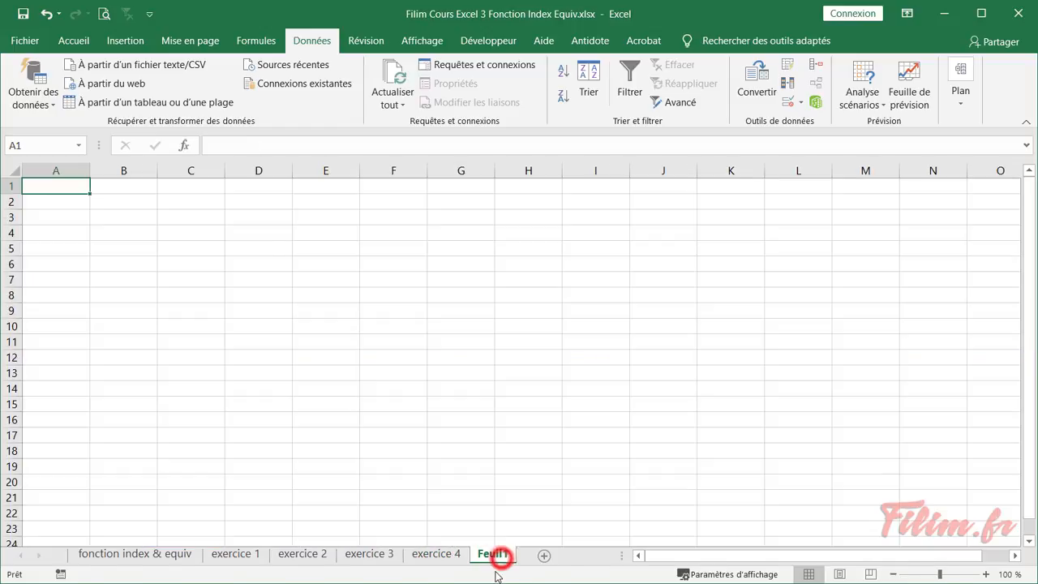
pyautogui.scroll(6, 241, 385)
pyautogui.scroll(2, 242, 385)
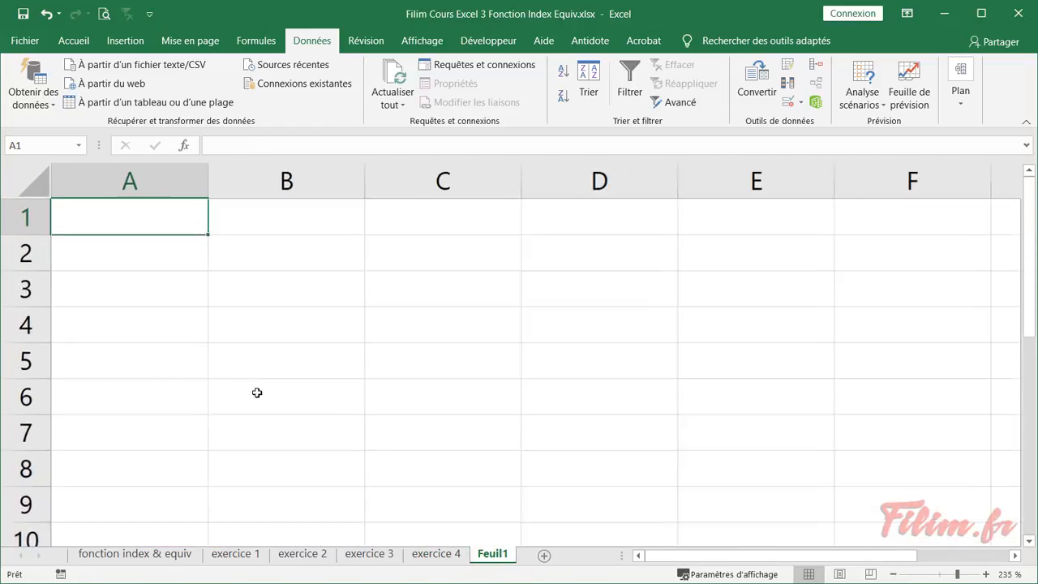
pyautogui.doubleClick(484, 556)
pyautogui.write('liste')
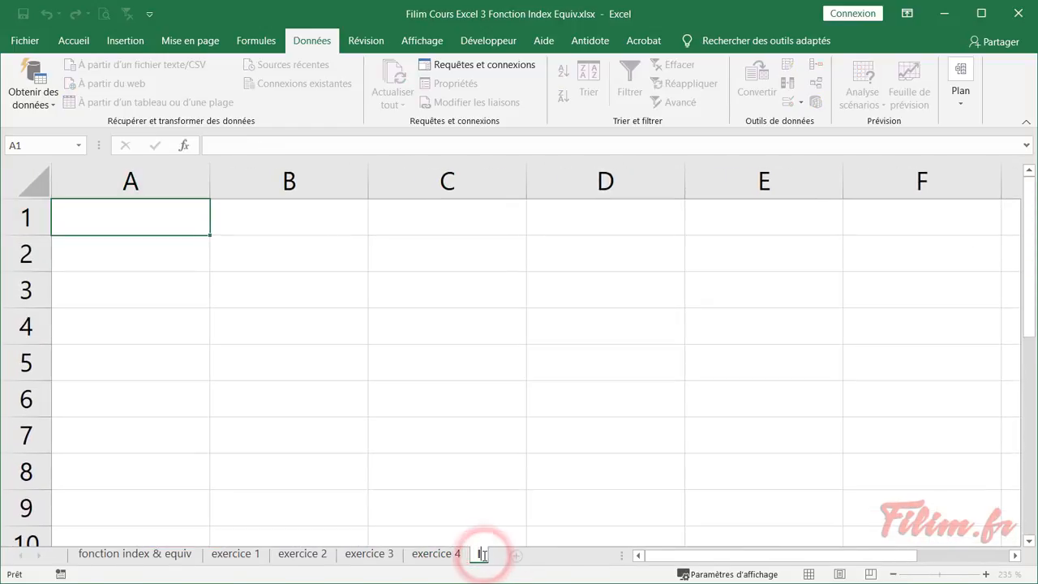
pyautogui.press('Return')
# Enter janvier in A1 of the liste sheet and autofill the twelve months down column A.
pyautogui.write('janvier')
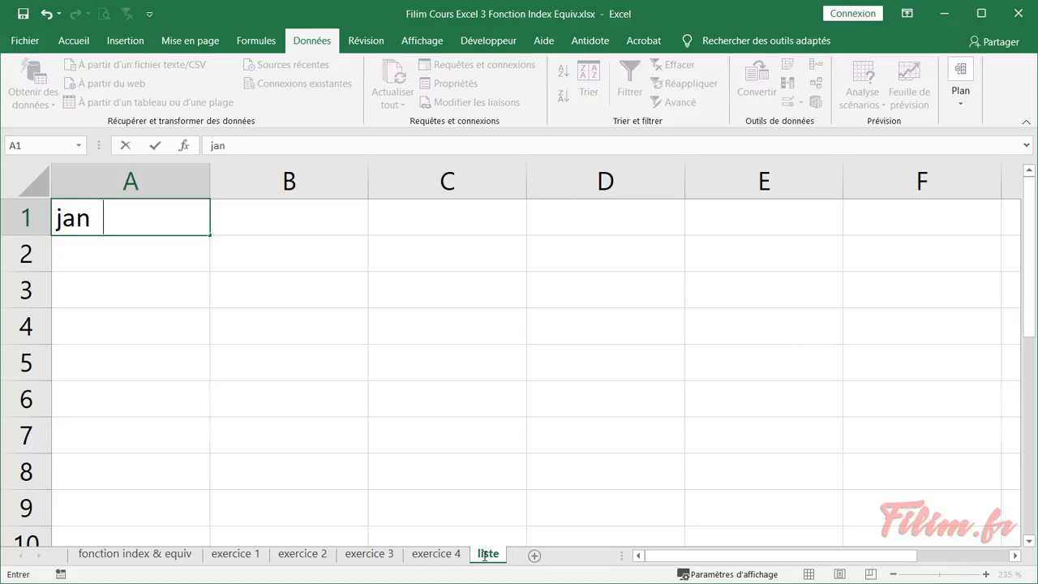
pyautogui.press('Return')
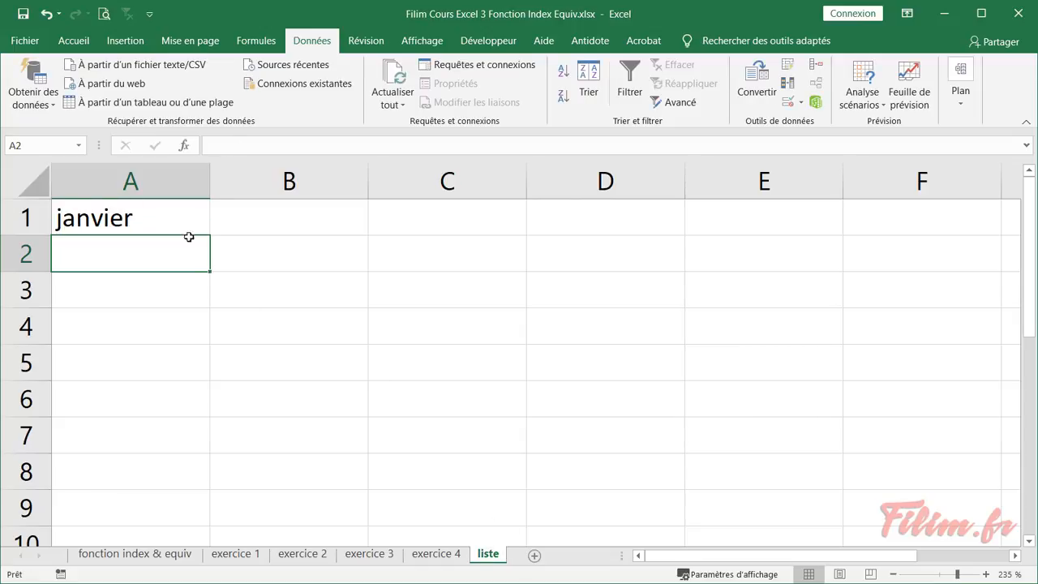
pyautogui.click(177, 216)
pyautogui.moveTo(209, 234)
pyautogui.mouseDown()
pyautogui.moveTo(189, 494)
pyautogui.moveTo(191, 480)
pyautogui.mouseUp()
pyautogui.scroll(2, 164, 364)
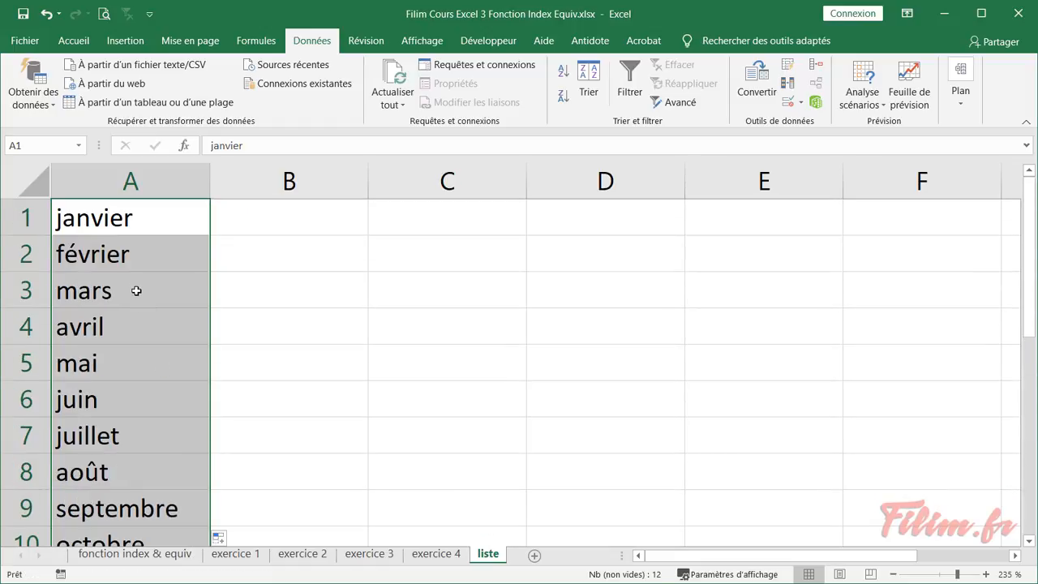
# Set the source of C4's validation list on exercice 4 to the twelve months in A1:A12 of the liste sheet.
pyautogui.click(151, 191)
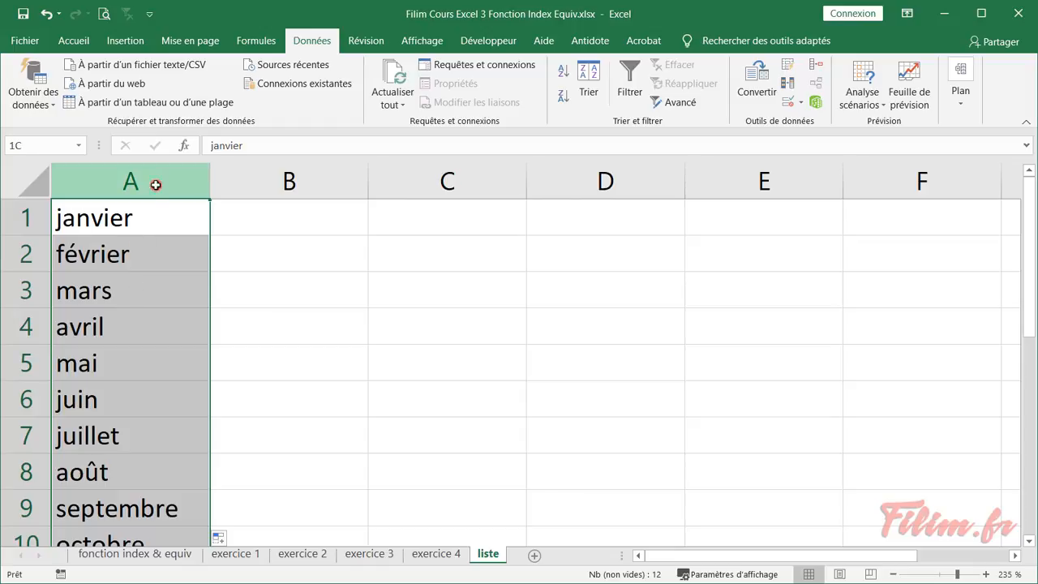
pyautogui.click(278, 327)
pyautogui.click(435, 554)
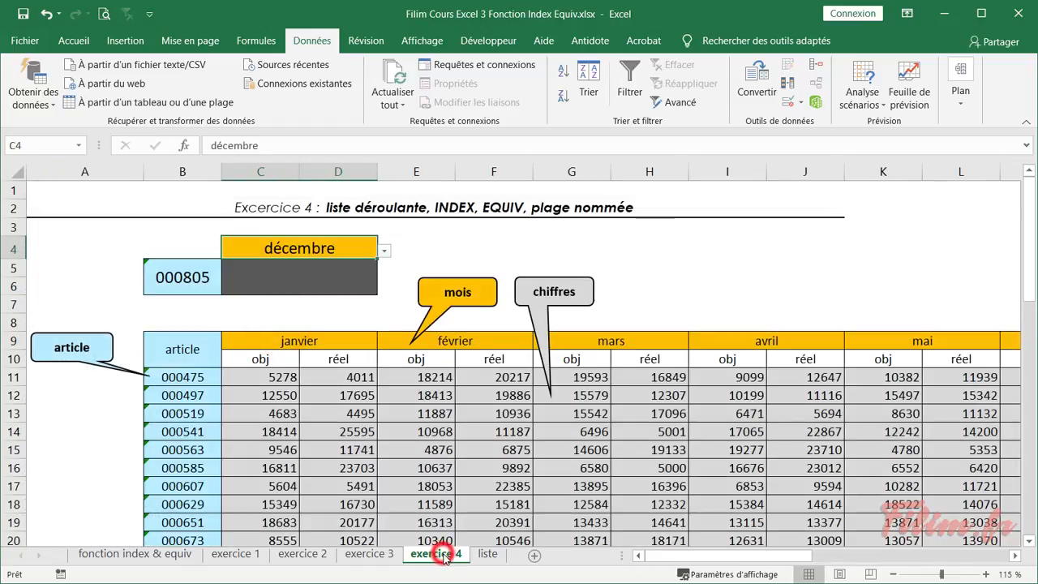
pyautogui.click(786, 102)
pyautogui.click(471, 424)
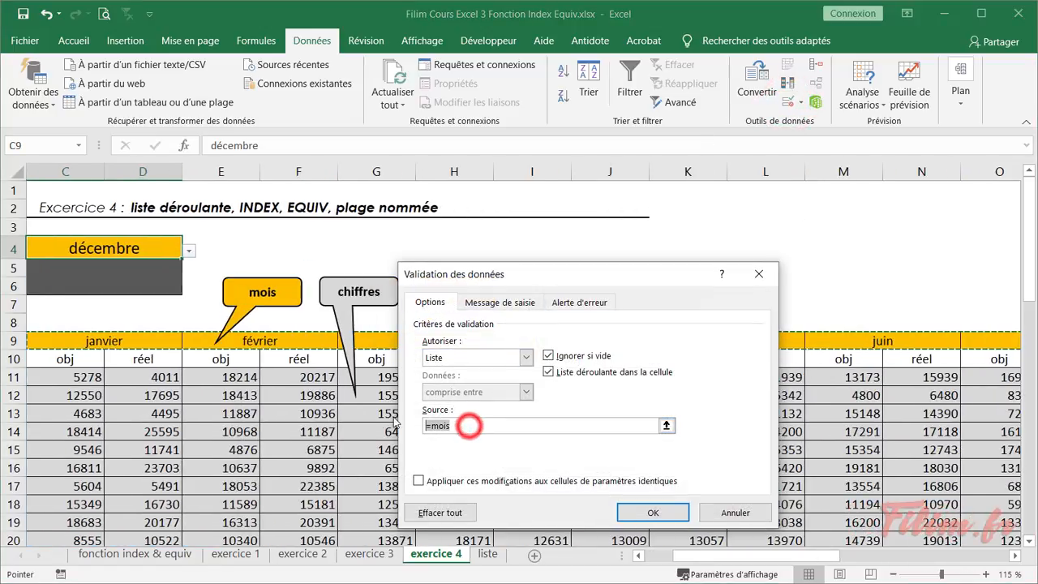
pyautogui.press('BackSpace')
pyautogui.click(490, 554)
pyautogui.moveTo(146, 219); pyautogui.dragTo(143, 482)
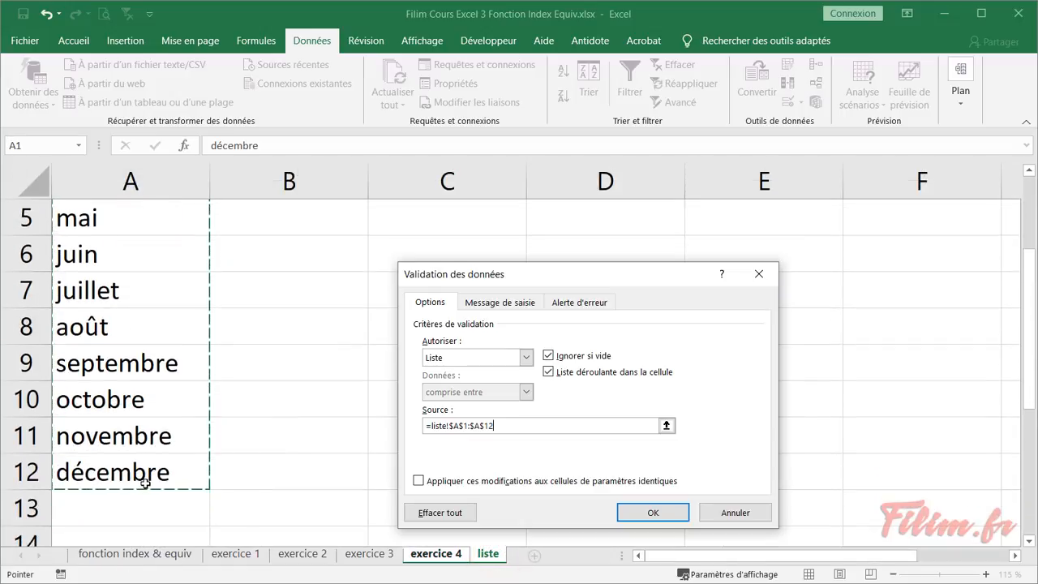
pyautogui.click(650, 515)
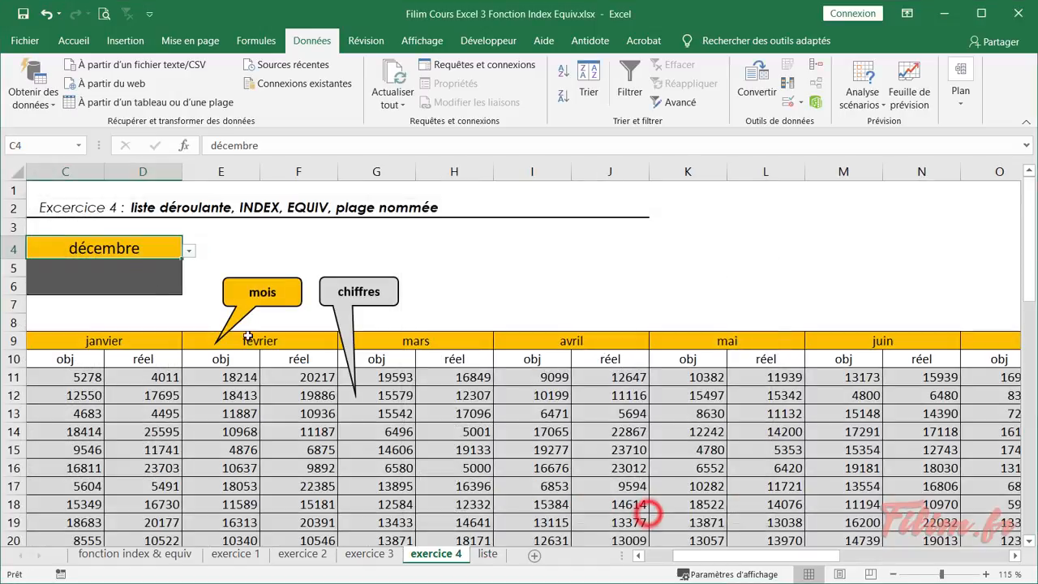
# Try C4's drop-down list of months by choosing mars.
pyautogui.click(651, 559)
pyautogui.click(651, 559)
pyautogui.click(384, 250)
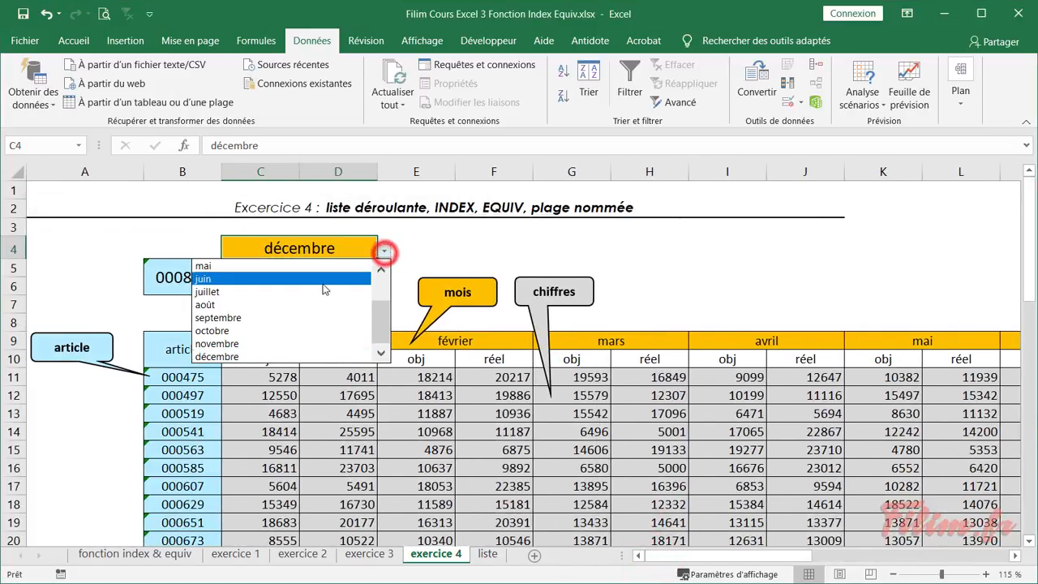
pyautogui.moveTo(376, 324); pyautogui.dragTo(377, 297)
pyautogui.click(324, 291)
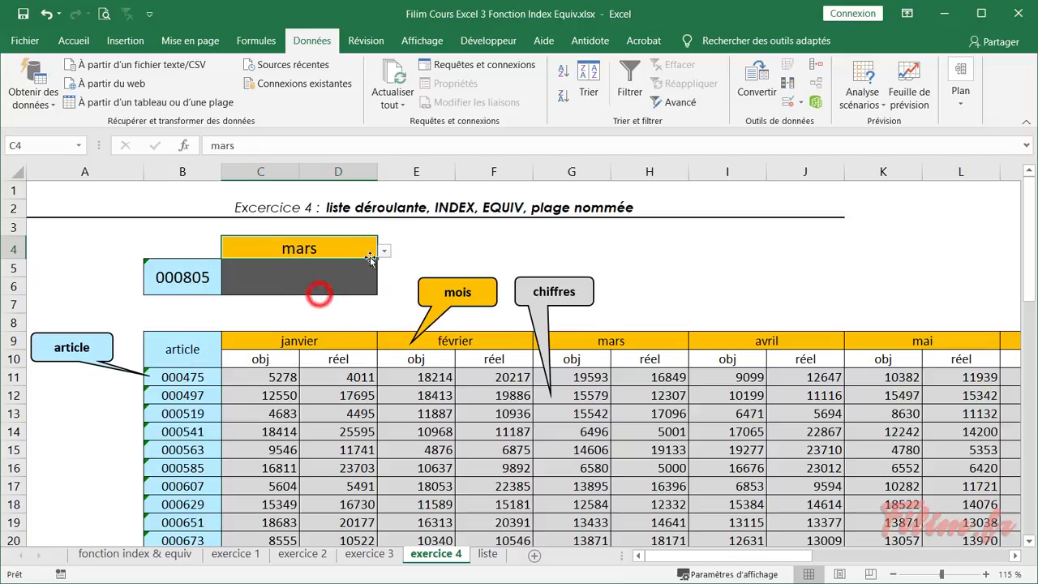
# Choose octobre from the month drop-down list in C4.
pyautogui.click(393, 244)
pyautogui.click(365, 245)
pyautogui.click(381, 251)
pyautogui.moveTo(378, 313); pyautogui.dragTo(377, 326)
pyautogui.click(341, 329)
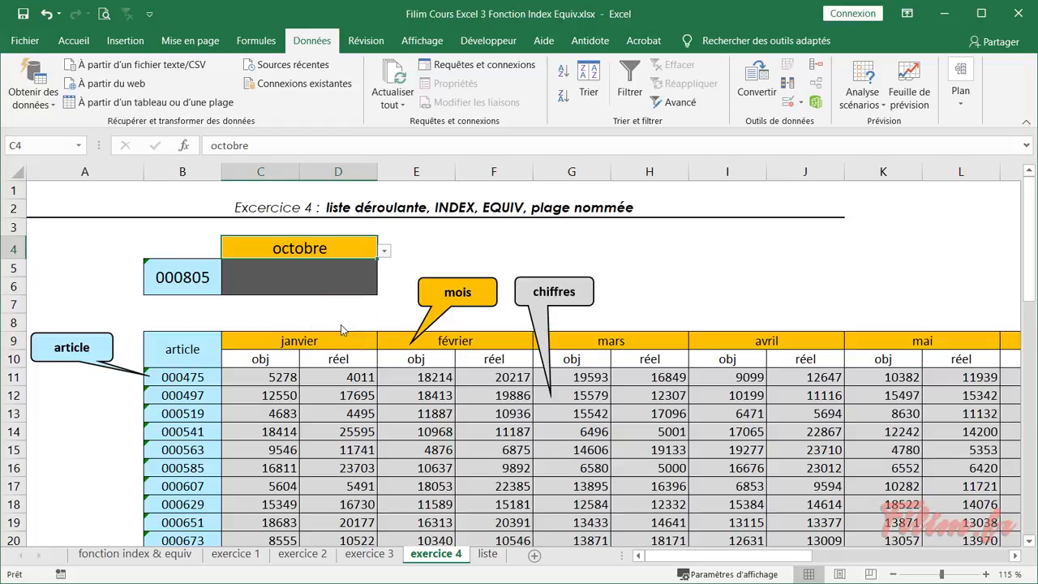
# Try selecting the whole block of figures from C11 to Z57 and go back to the start of the table.
pyautogui.click(394, 464)
pyautogui.moveTo(261, 383); pyautogui.dragTo(287, 451)
pyautogui.moveTo(323, 484); pyautogui.dragTo(843, 462)
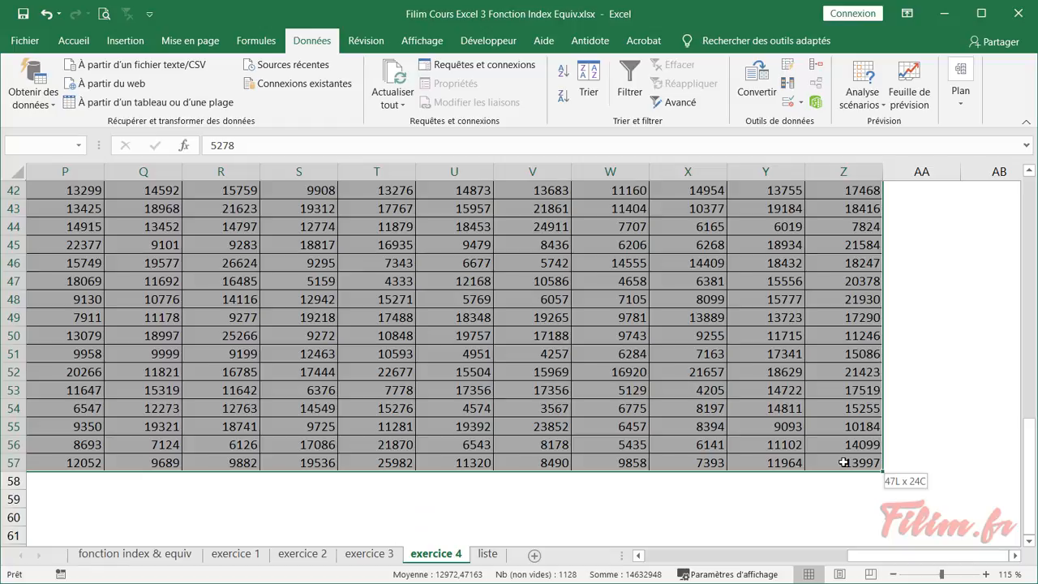
pyautogui.moveTo(868, 555); pyautogui.dragTo(668, 555)
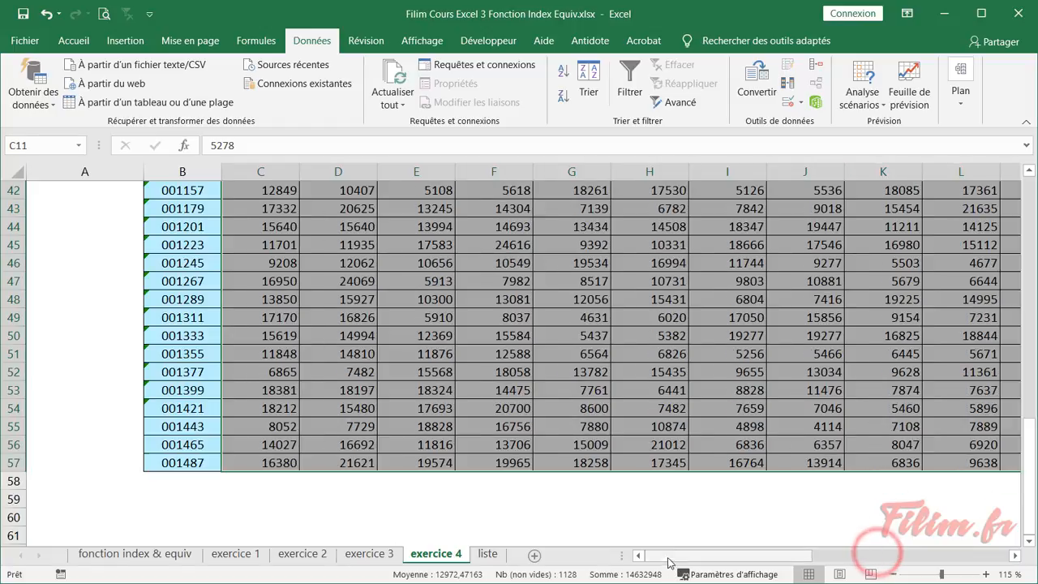
pyautogui.scroll(14, 445, 463)
pyautogui.moveTo(323, 447); pyautogui.dragTo(321, 430)
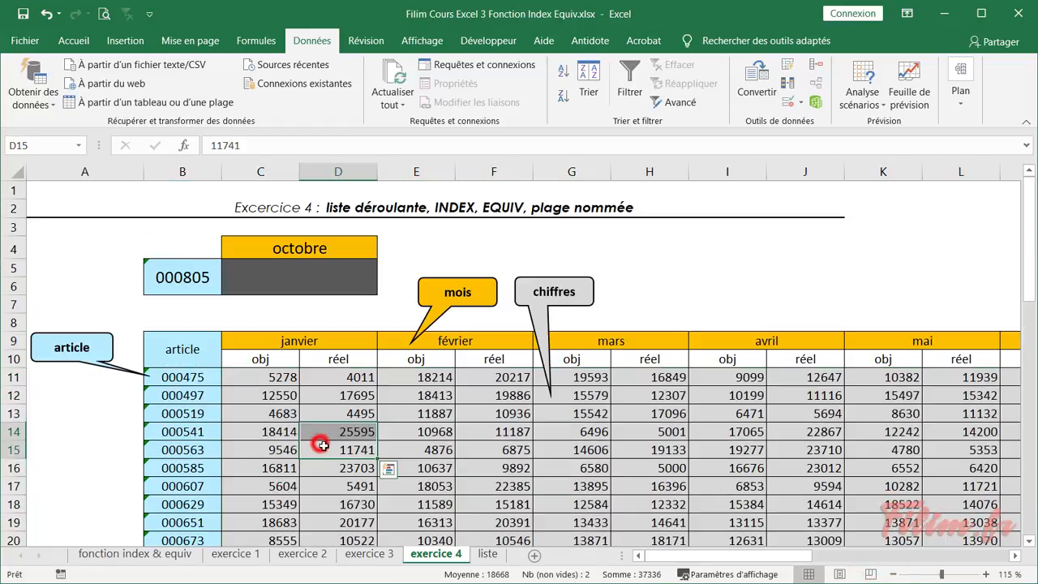
# Jump from C11 to the last filled cell of column C and return to C11.
pyautogui.click(263, 378)
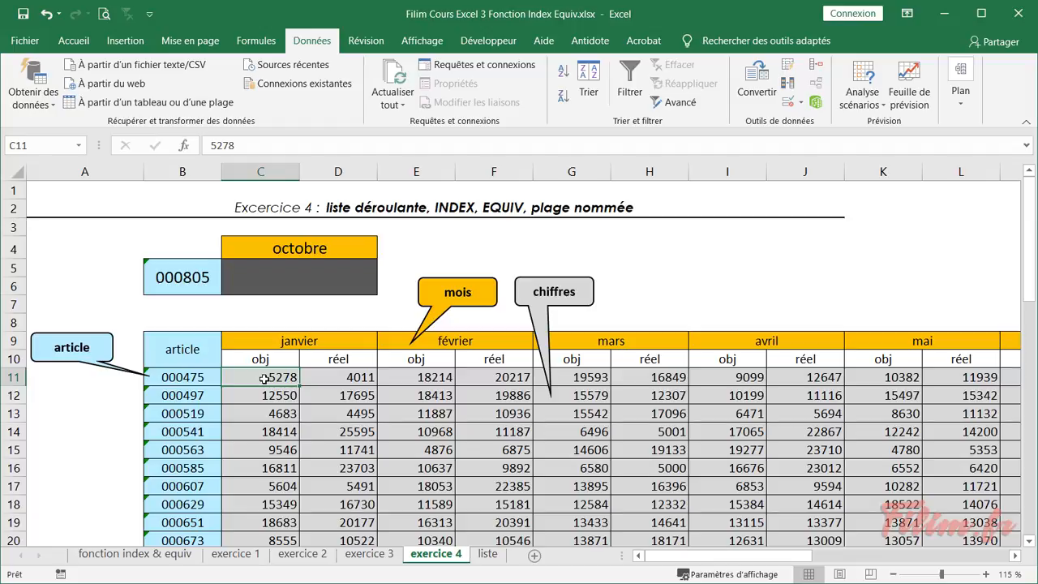
pyautogui.hotkey('ctrl', 'Down')
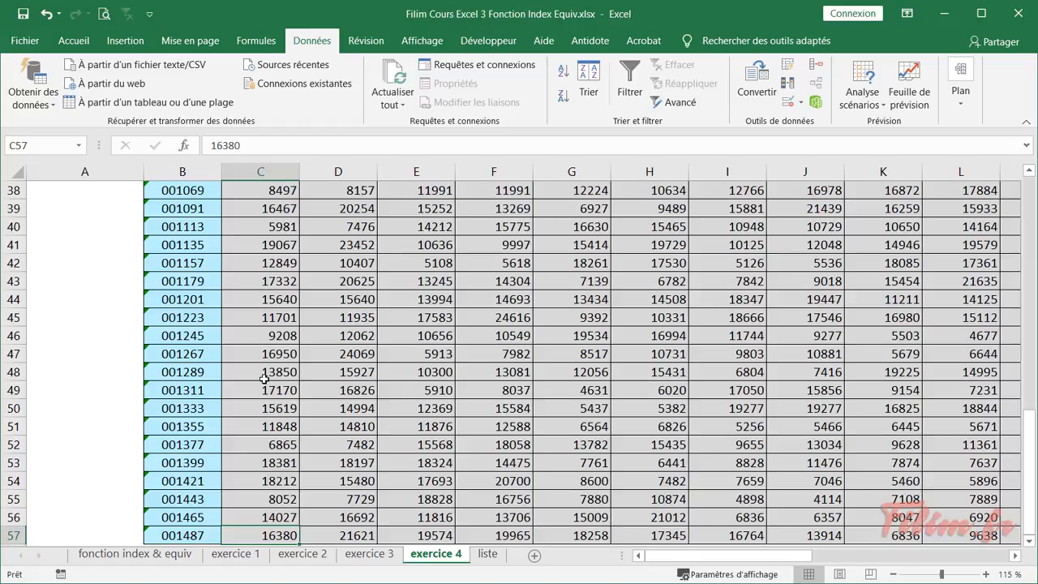
pyautogui.scroll(12, 263, 379)
pyautogui.click(254, 379)
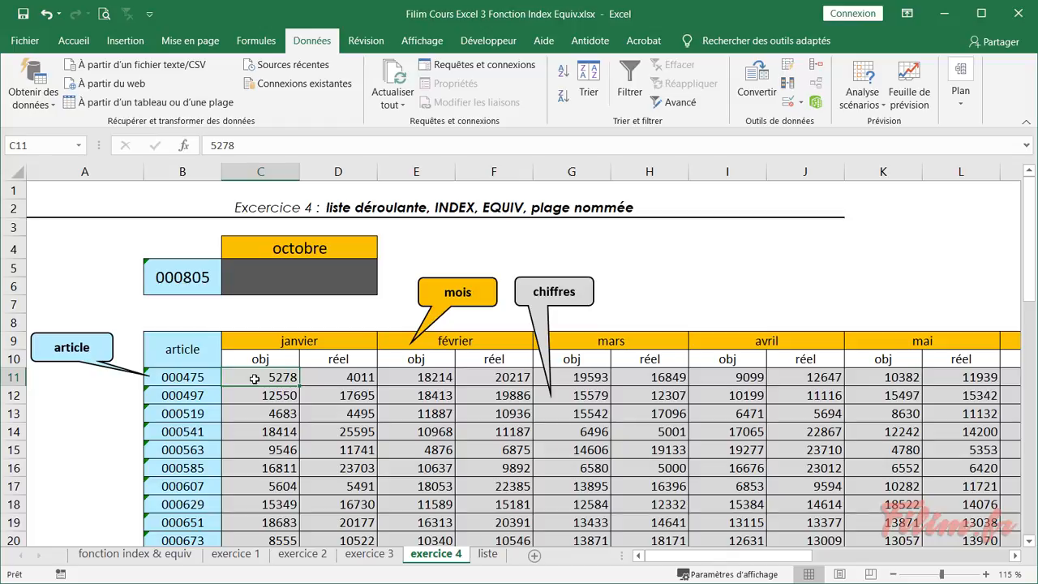
# Select the figures from C11 to Z57 and name the range chiffres.
pyautogui.click(257, 381)
pyautogui.hotkey('ctrl', 'shift', 'Down')
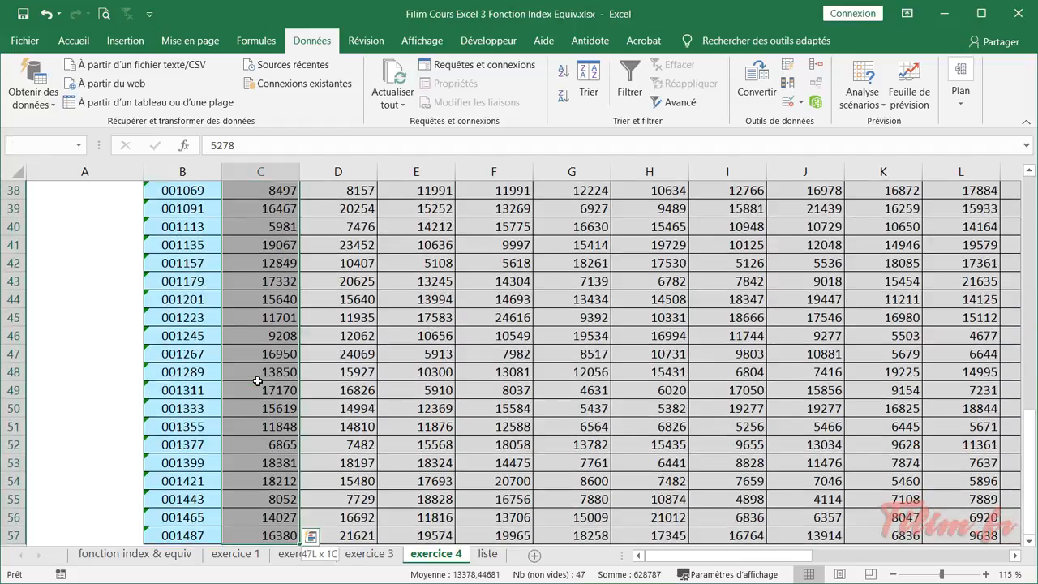
pyautogui.hotkey('ctrl', 'shift', 'Right')
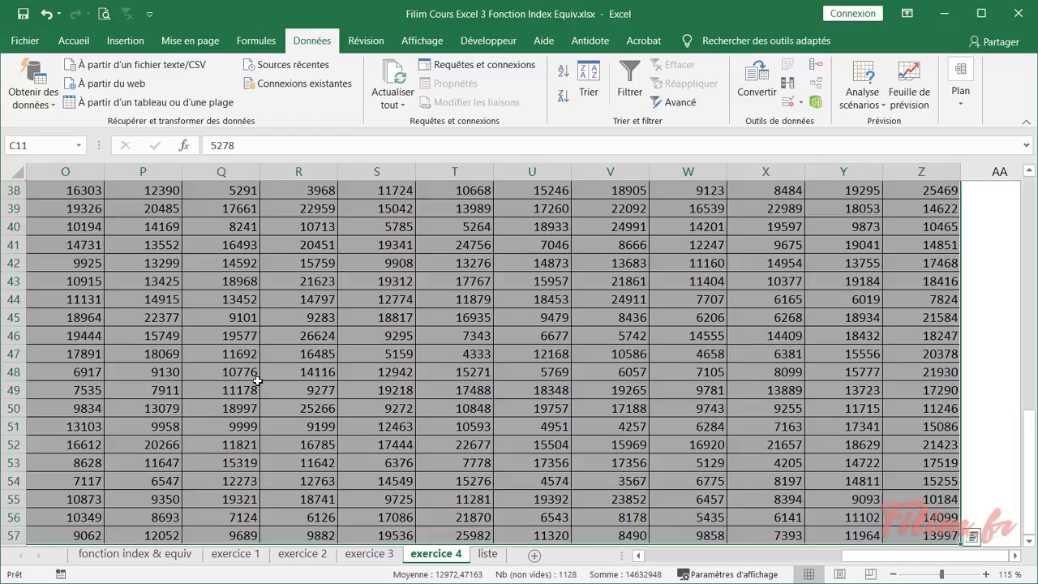
pyautogui.scroll(12, 986, 495)
pyautogui.moveTo(965, 556); pyautogui.dragTo(626, 574)
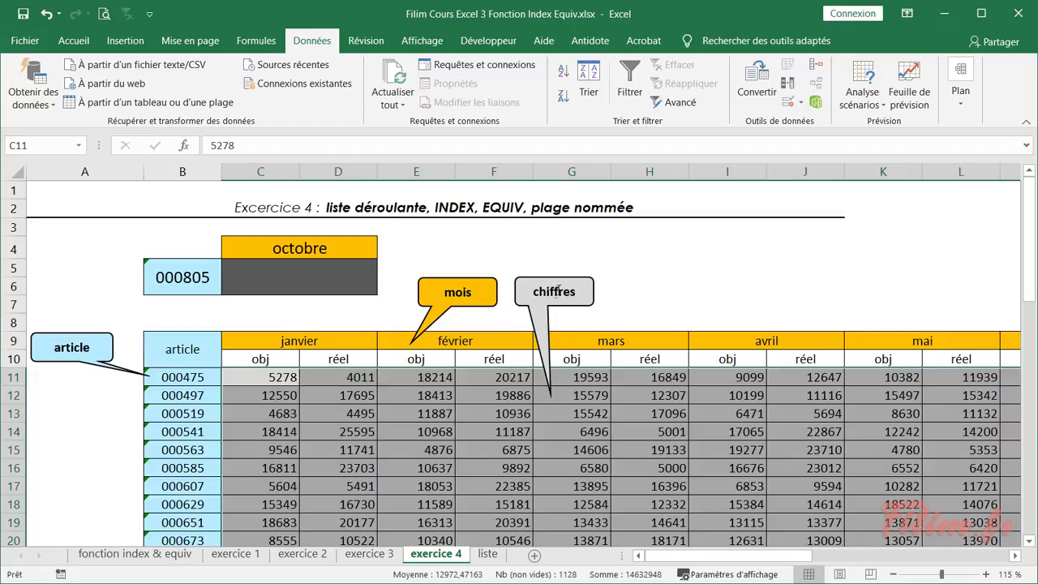
pyautogui.click(35, 142)
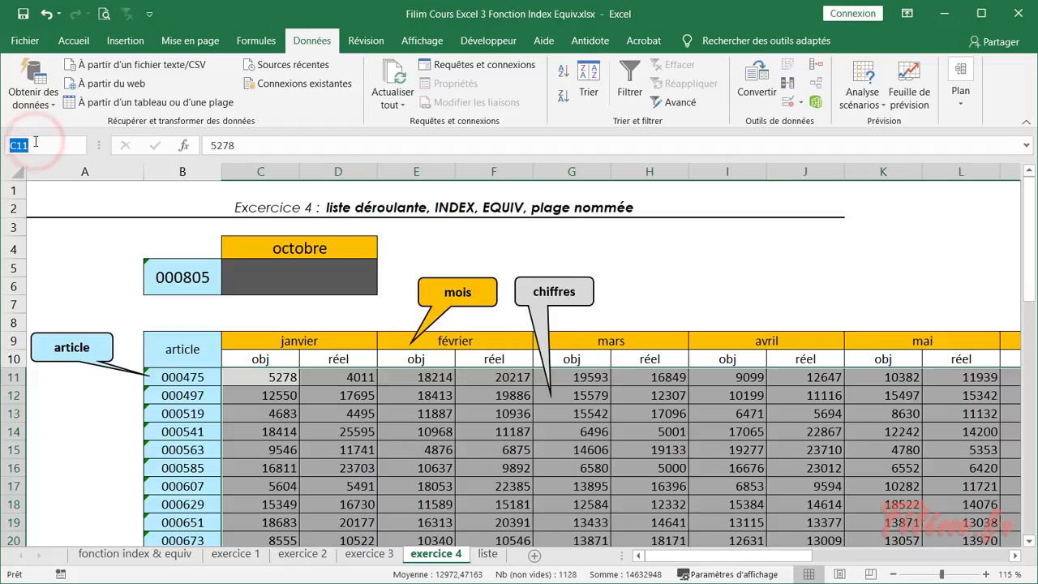
pyautogui.write('chiffre')
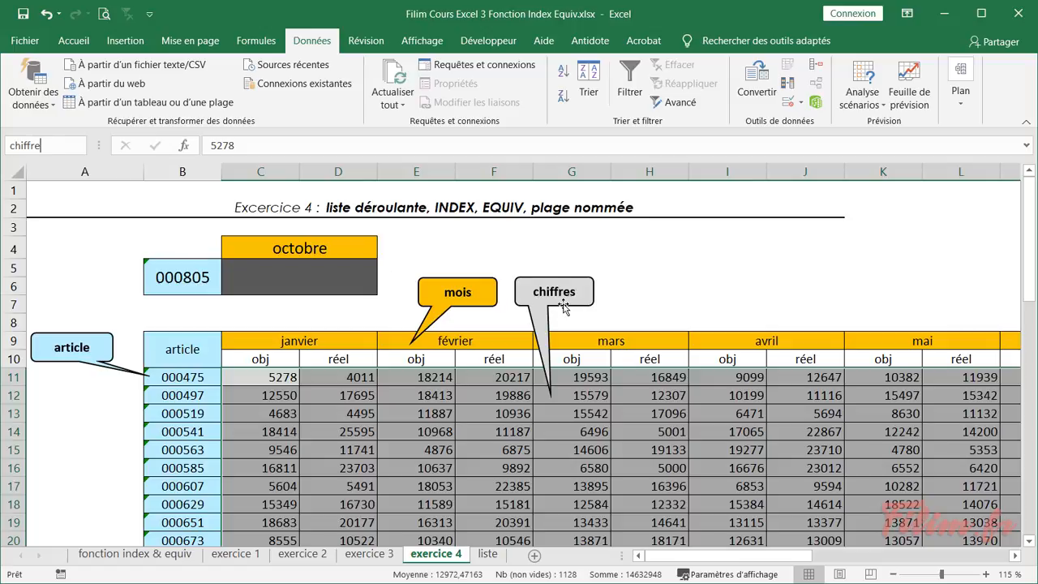
pyautogui.write('s')
pyautogui.press('Return')
# Left-align the merged result cell C5 below the selected month.
pyautogui.moveTo(315, 290); pyautogui.dragTo(317, 278)
pyautogui.click(74, 41)
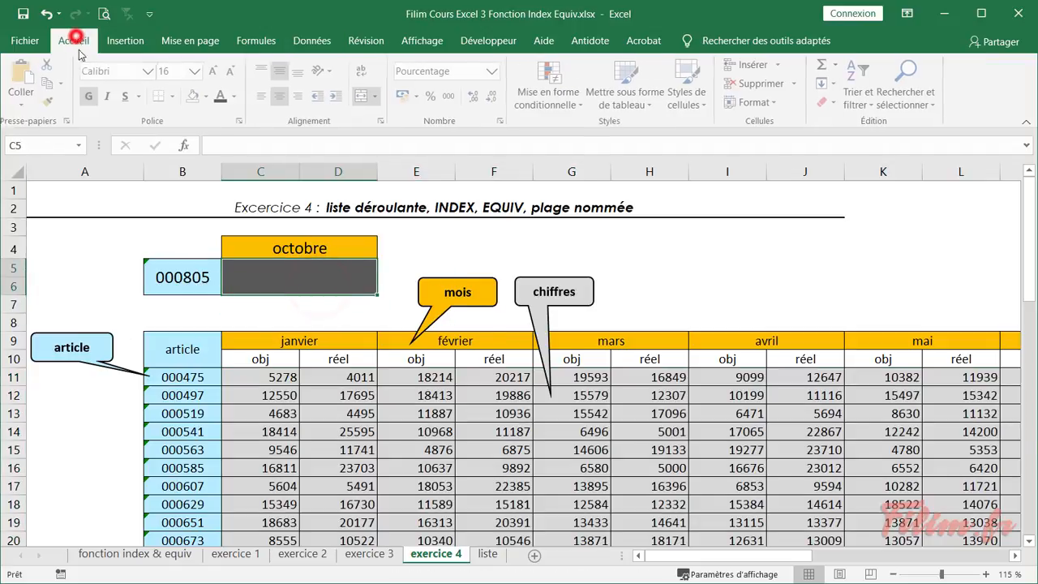
pyautogui.click(263, 95)
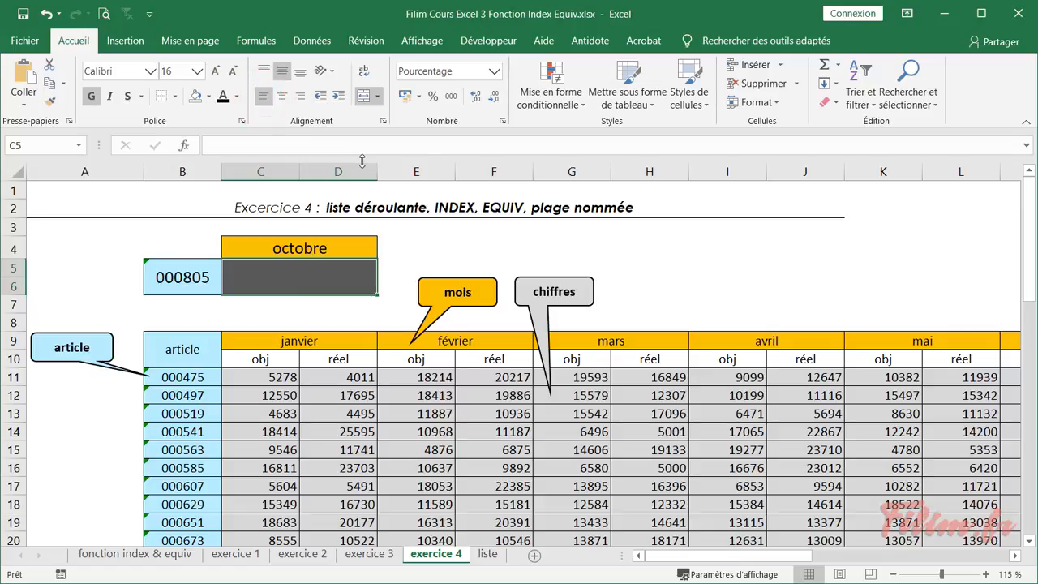
# Start an INDEX formula in C5 with the named range chiffres as its matrix.
pyautogui.write('=')
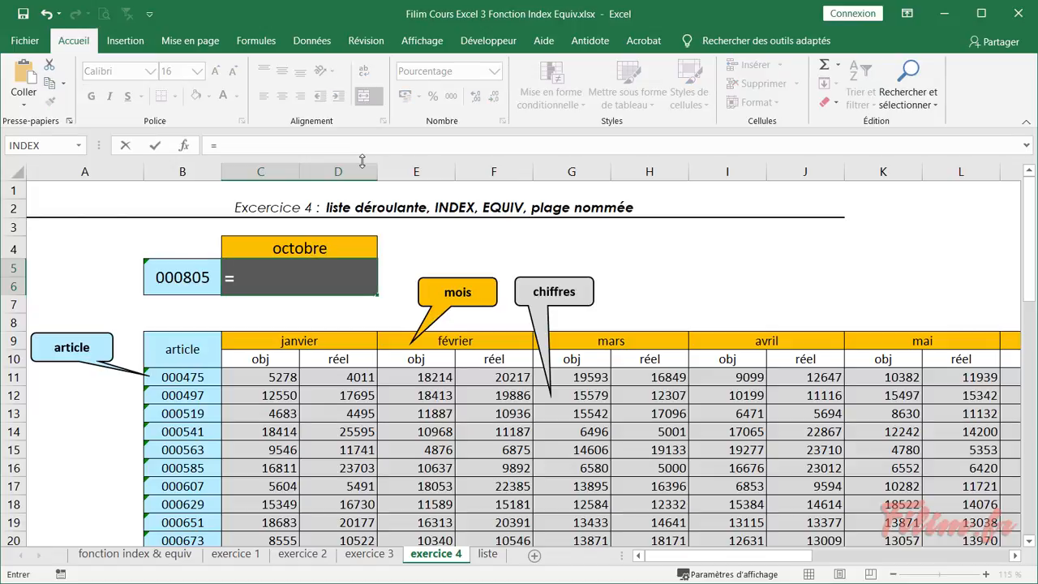
pyautogui.write('index(')
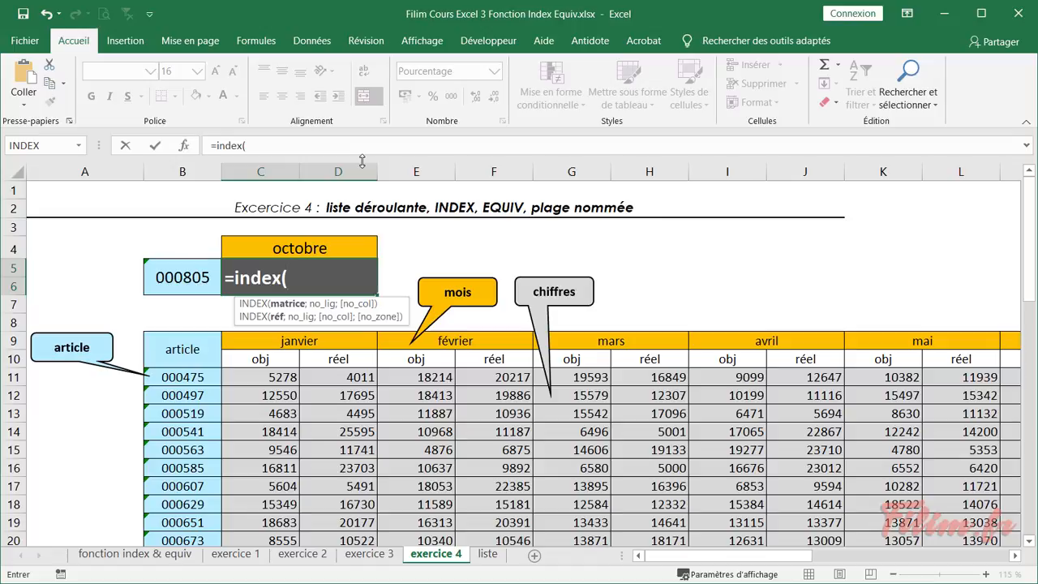
pyautogui.press('F3')
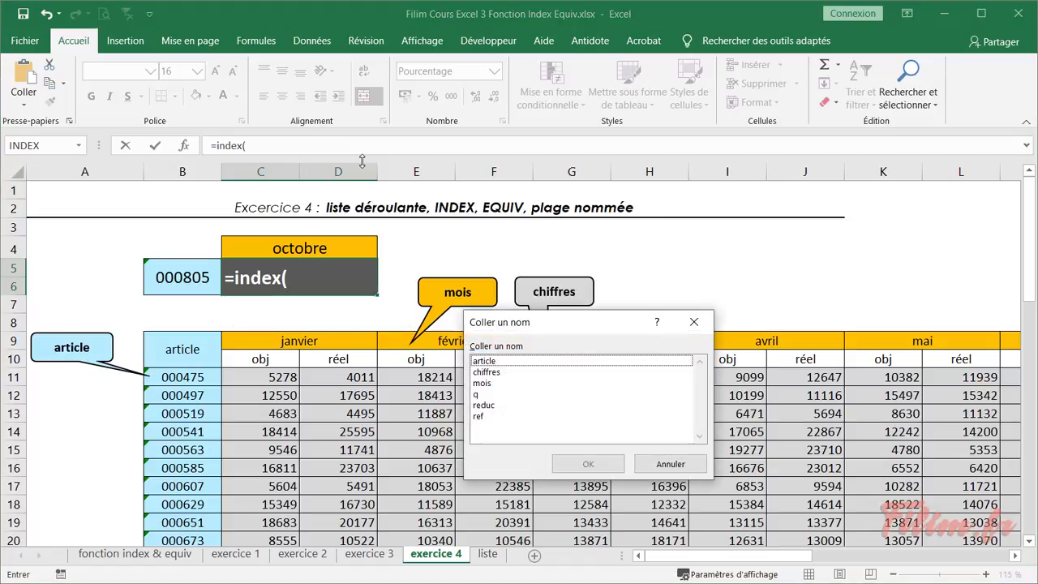
pyautogui.press('Down')
pyautogui.press('Down')
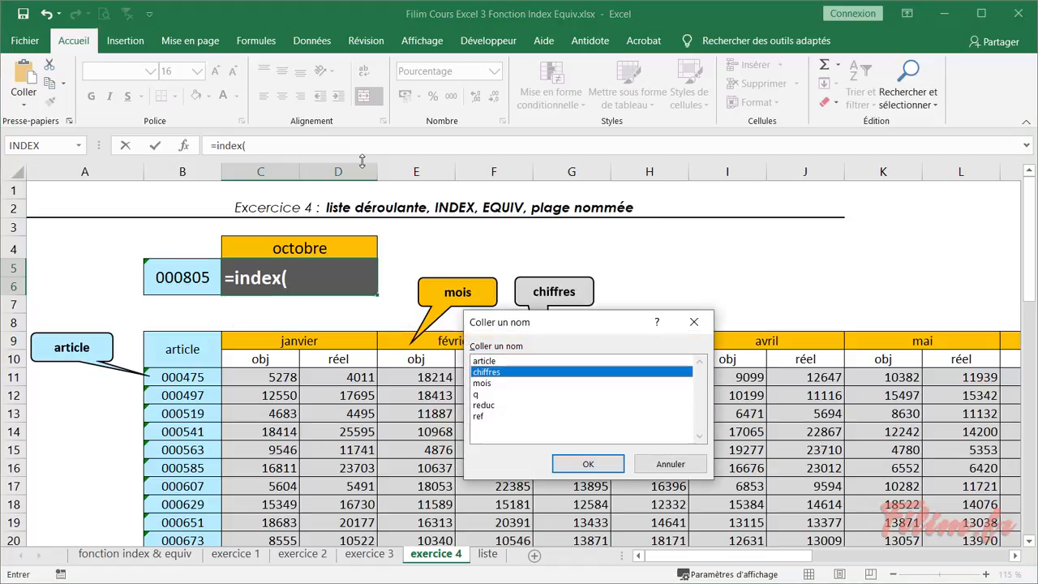
pyautogui.press('Return')
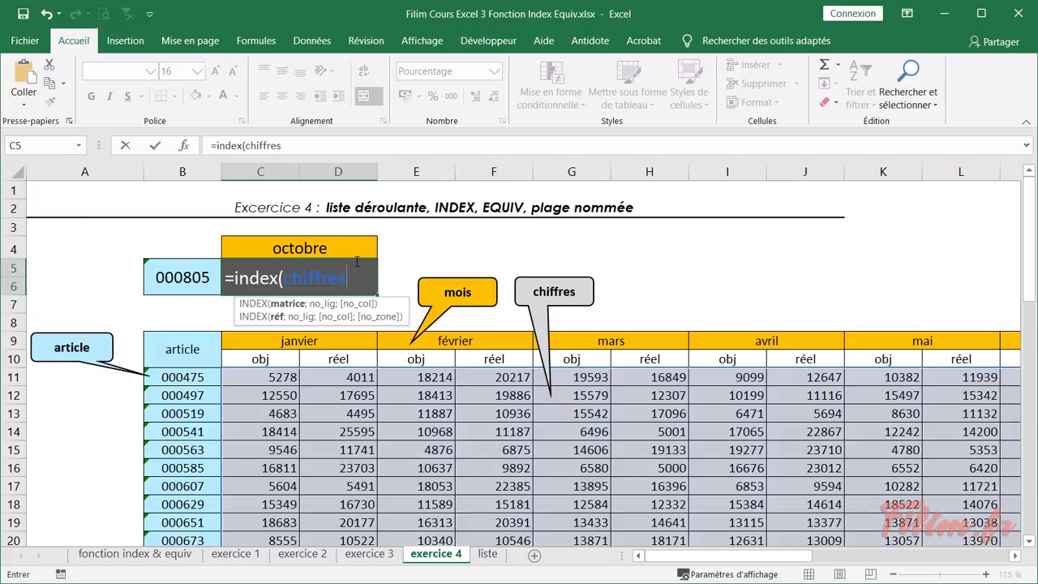
# Add EQUIV(B5;article;0) as the row number argument of C5's INDEX formula.
pyautogui.write(';')
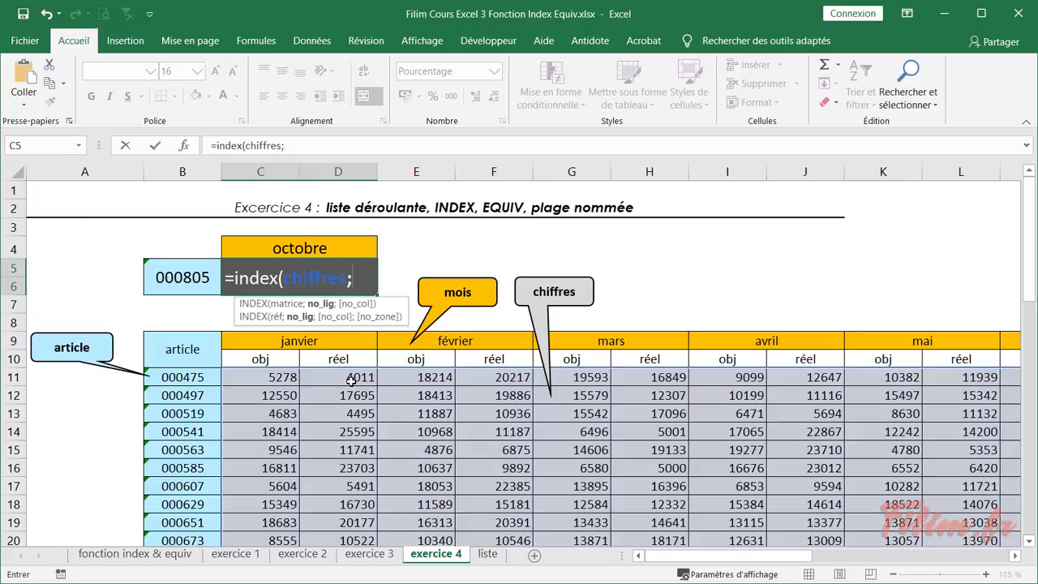
pyautogui.write('equiv(')
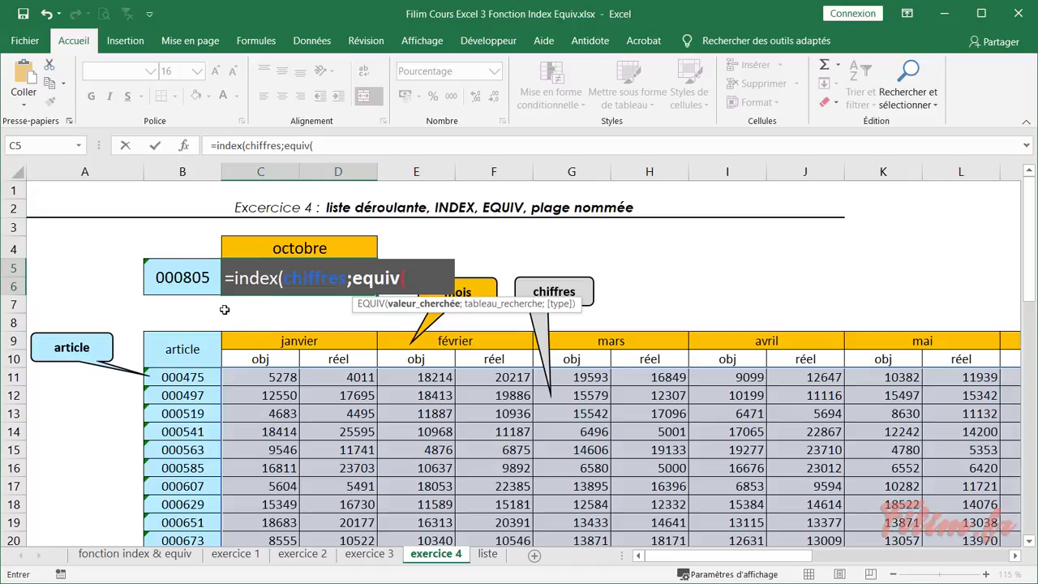
pyautogui.click(201, 286)
pyautogui.write(';')
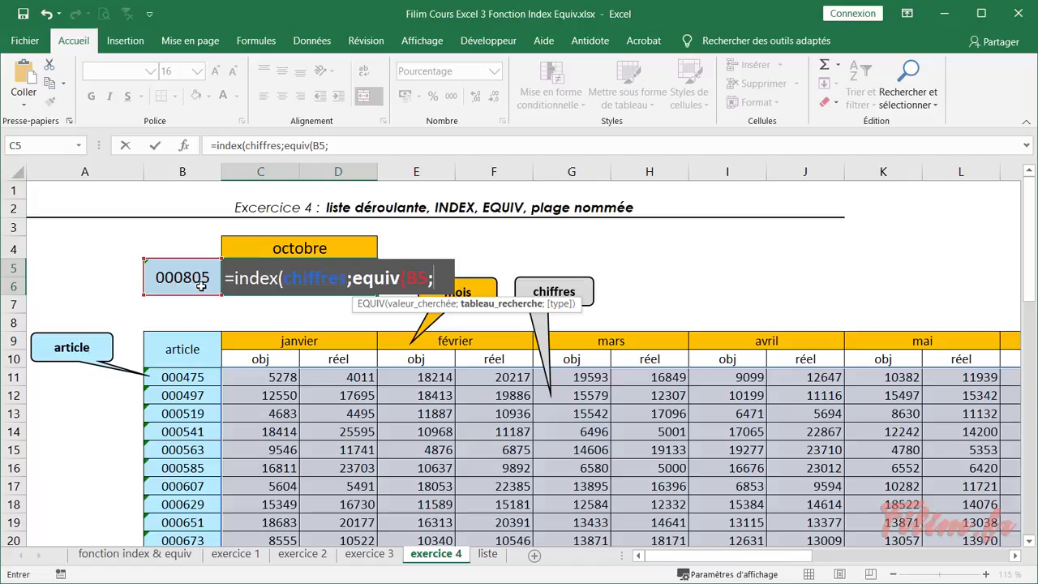
pyautogui.press('F3')
pyautogui.click(483, 362)
pyautogui.doubleClick(483, 361)
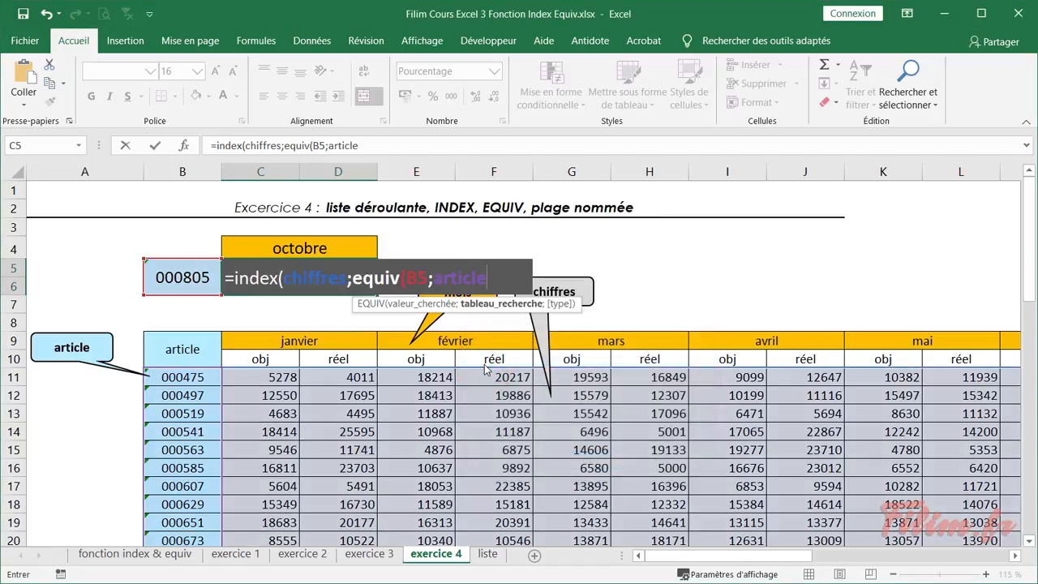
pyautogui.write(';')
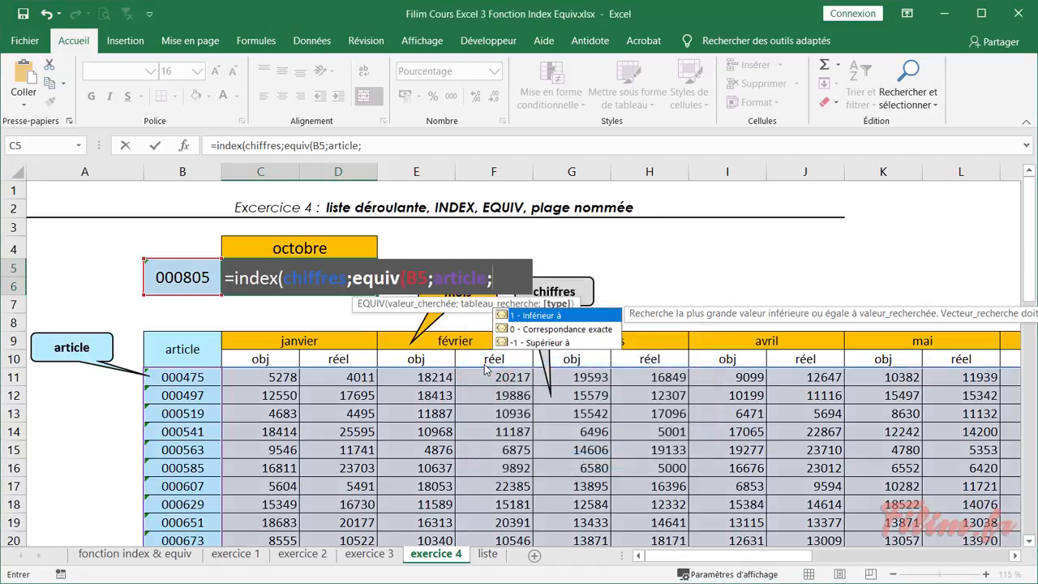
pyautogui.write('0)')
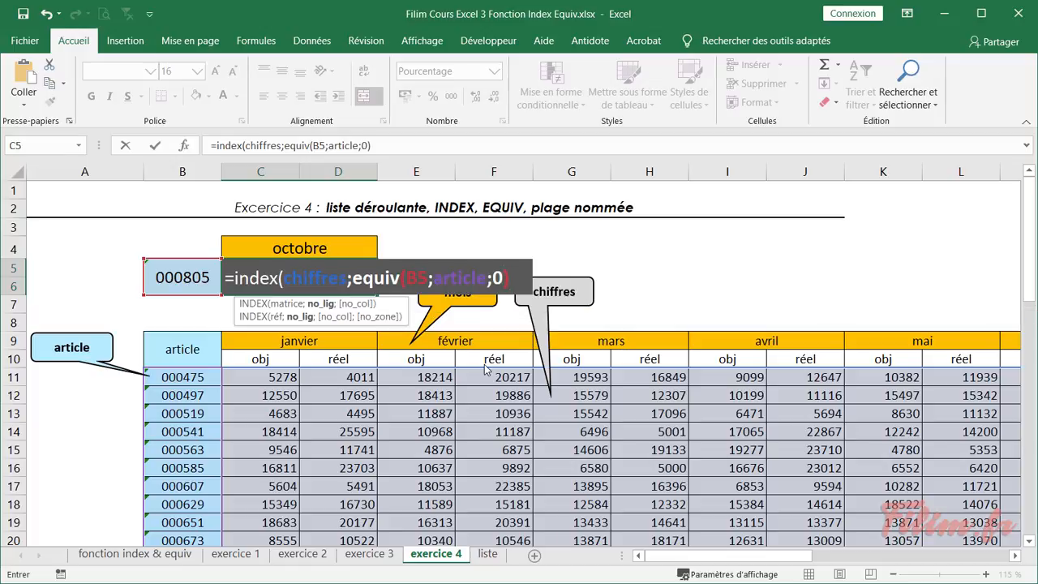
# Add EQUIV(C4;mois;0)+1 as the column number argument of C5's INDEX formula and validate it.
pyautogui.write(';')
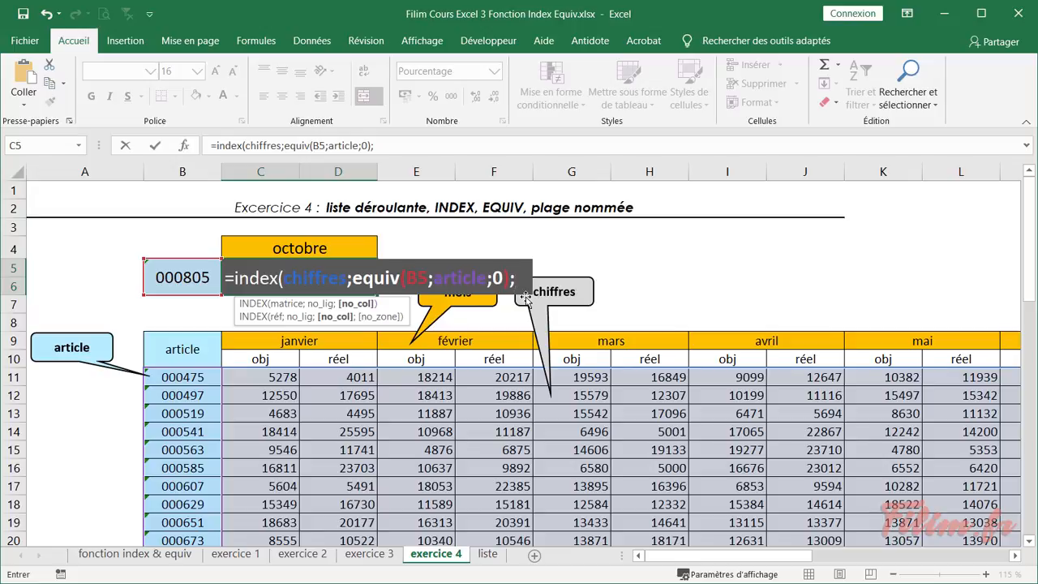
pyautogui.write('equiv(')
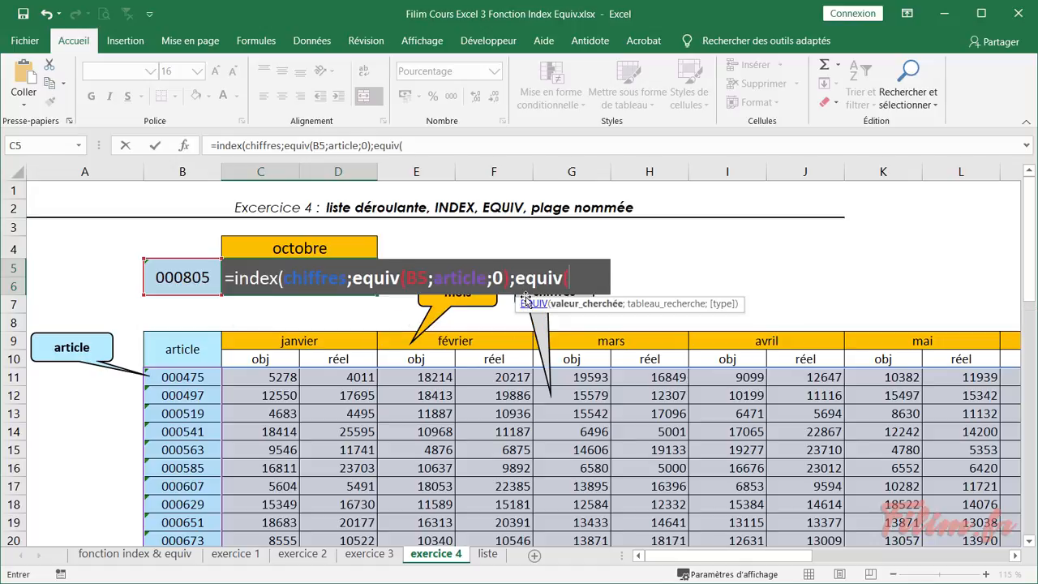
pyautogui.click(328, 248)
pyautogui.write(';')
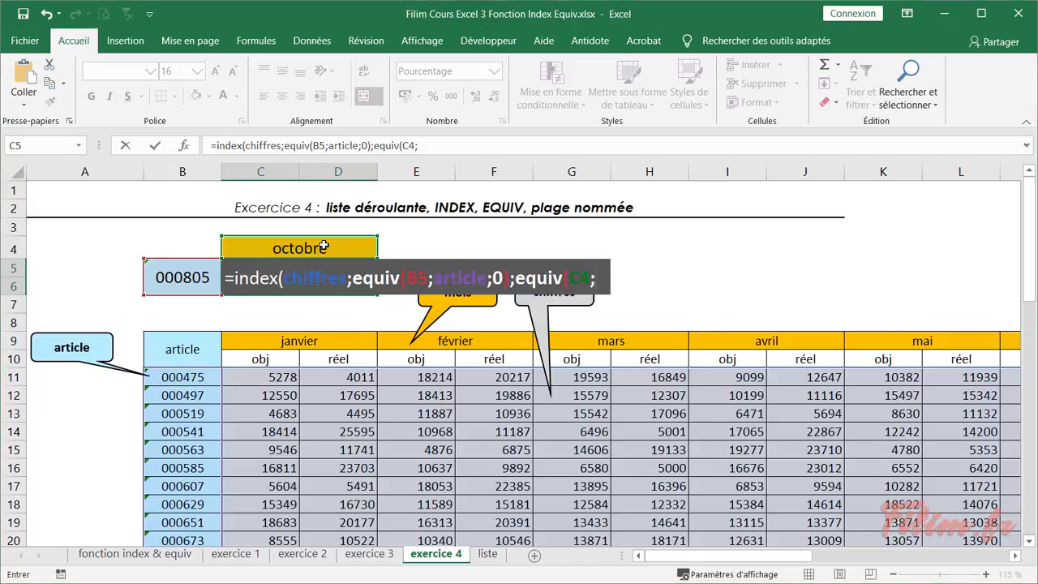
pyautogui.press('F3')
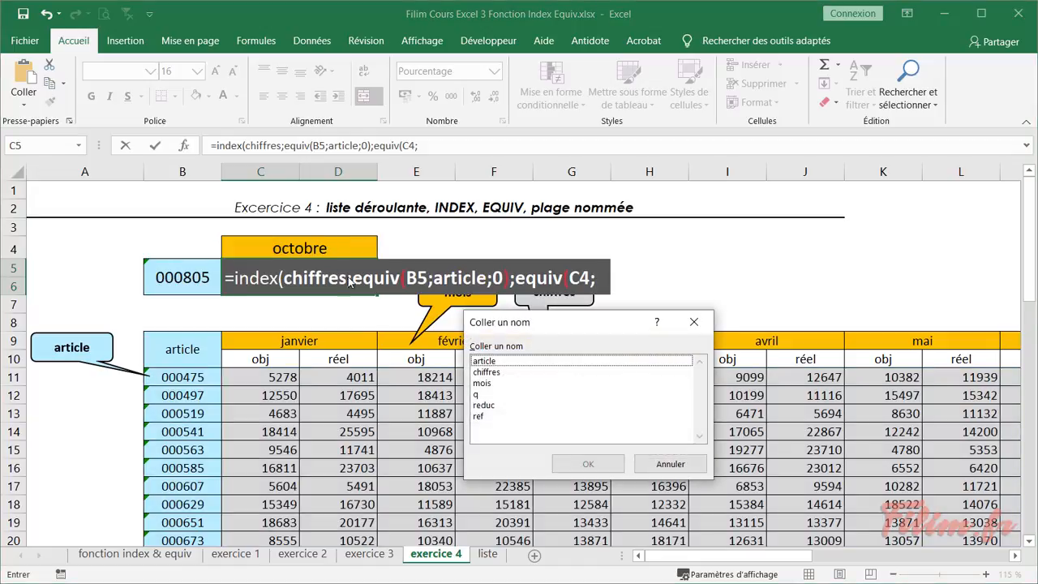
pyautogui.click(500, 384)
pyautogui.doubleClick(499, 386)
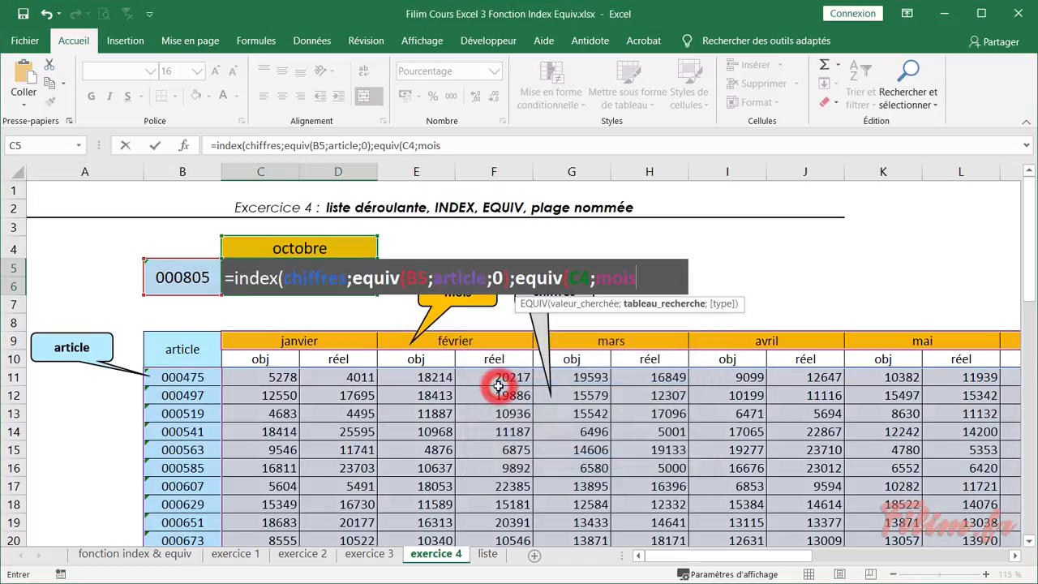
pyautogui.write(';')
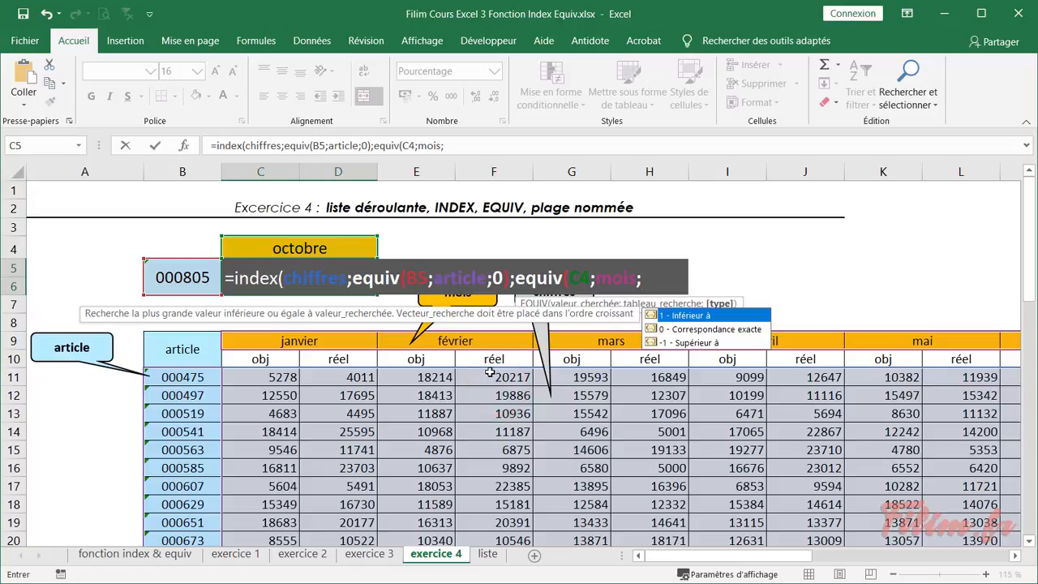
pyautogui.write('0)')
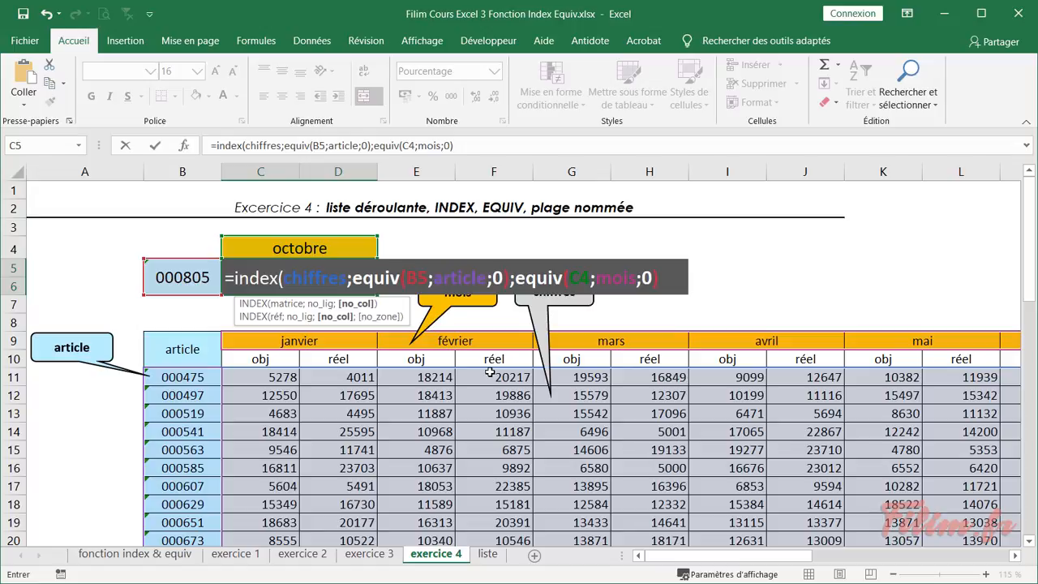
pyautogui.write('+1)')
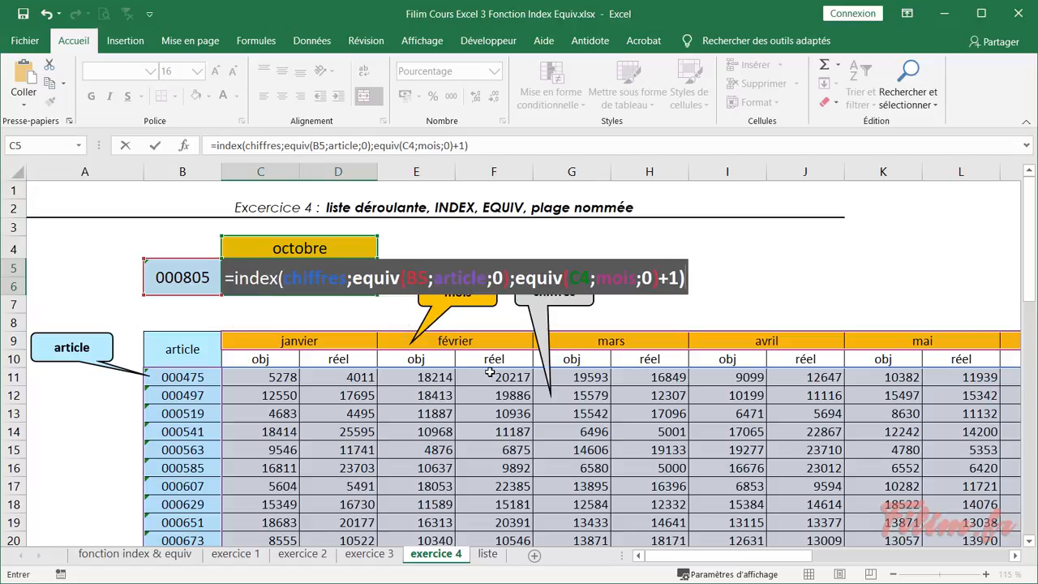
pyautogui.press('Return')
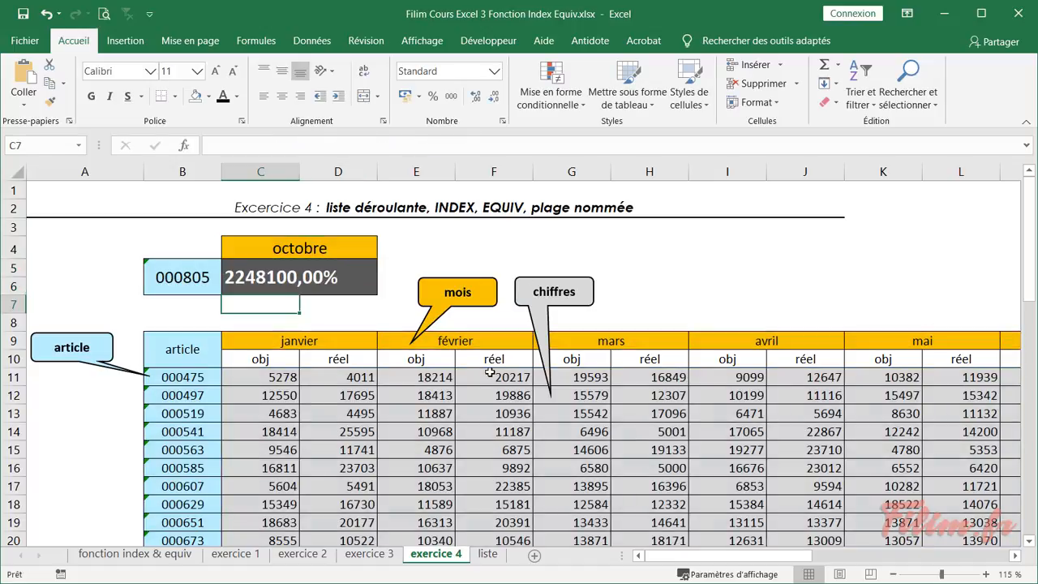
# Set the number format of the result cell C5 to Standard.
pyautogui.click(261, 278)
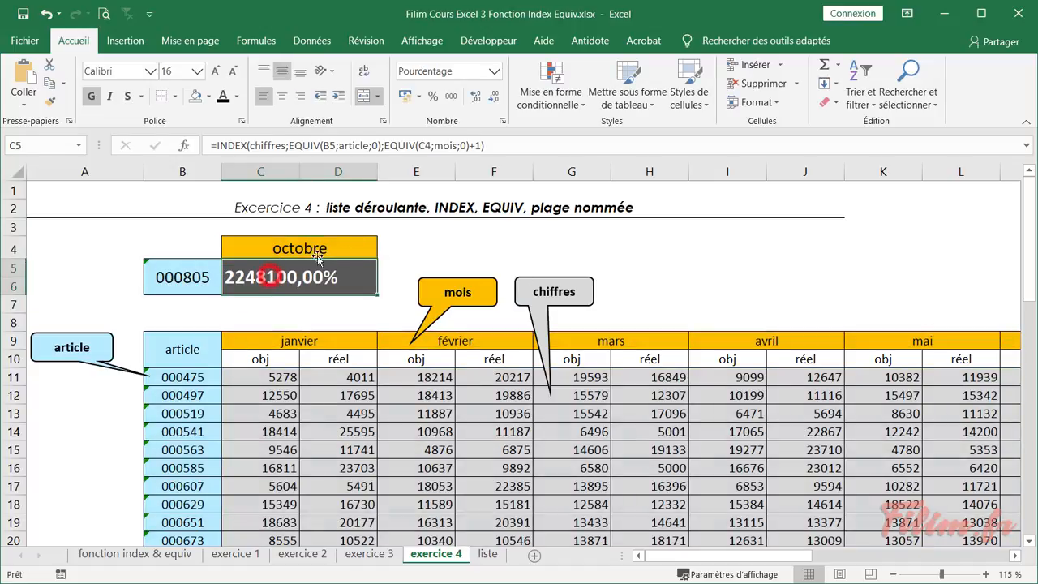
pyautogui.click(494, 72)
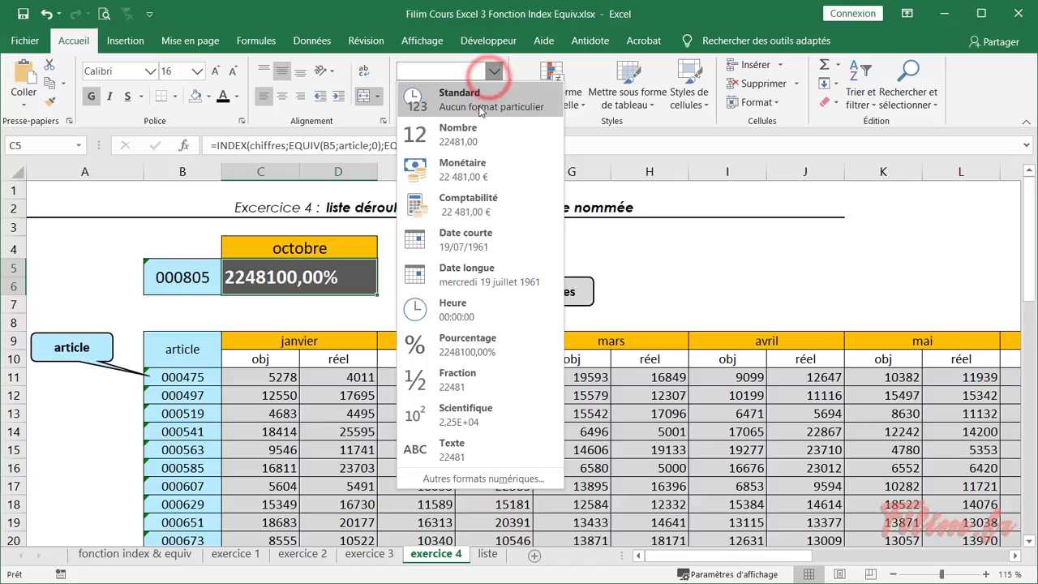
pyautogui.click(479, 99)
# Choose janvier as the month in C4 and 000475 as the article in B5.
pyautogui.click(312, 253)
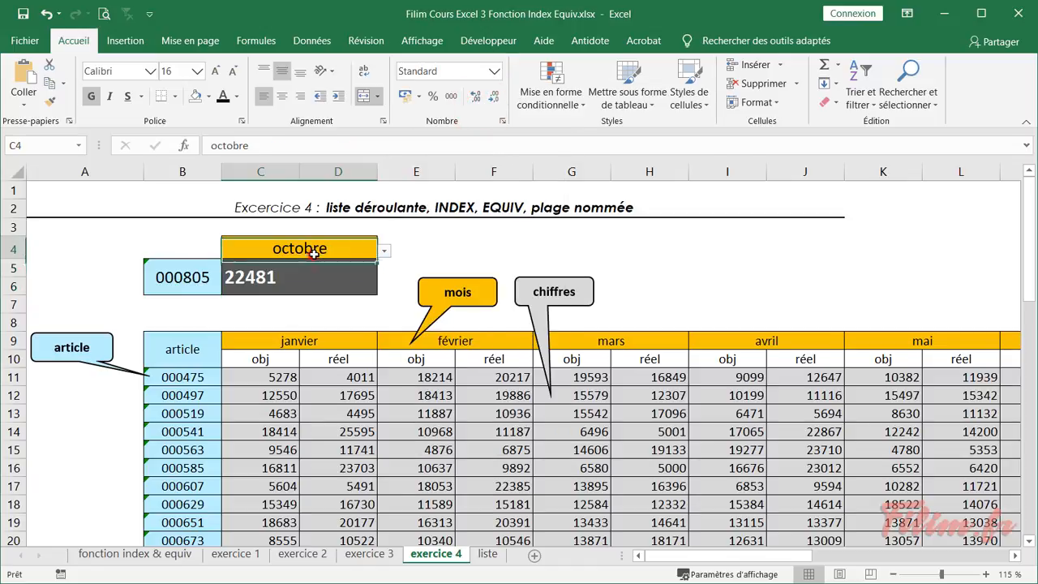
pyautogui.click(383, 253)
pyautogui.scroll(2, 381, 316)
pyautogui.click(348, 269)
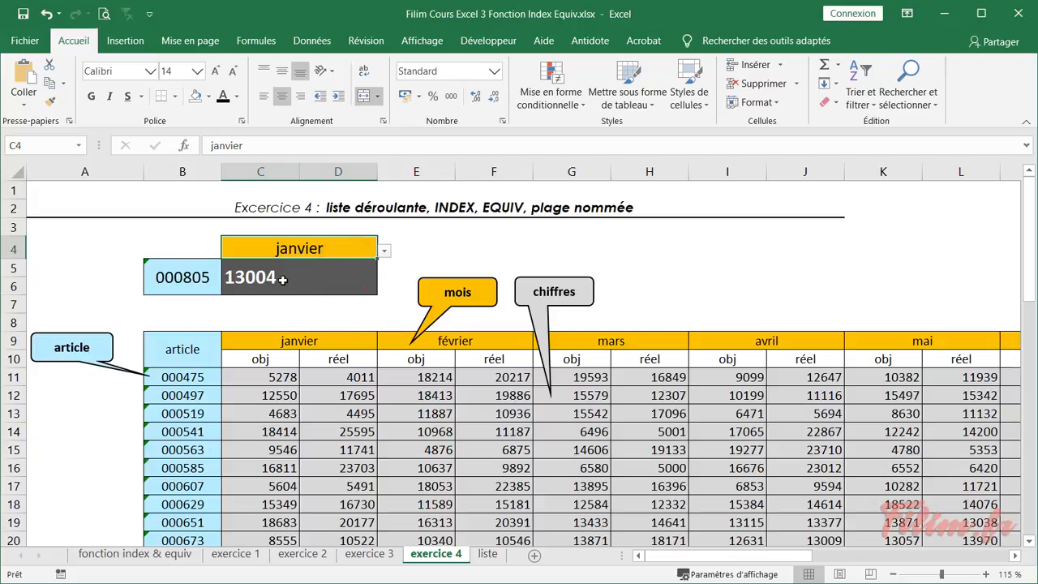
pyautogui.click(188, 278)
pyautogui.click(228, 269)
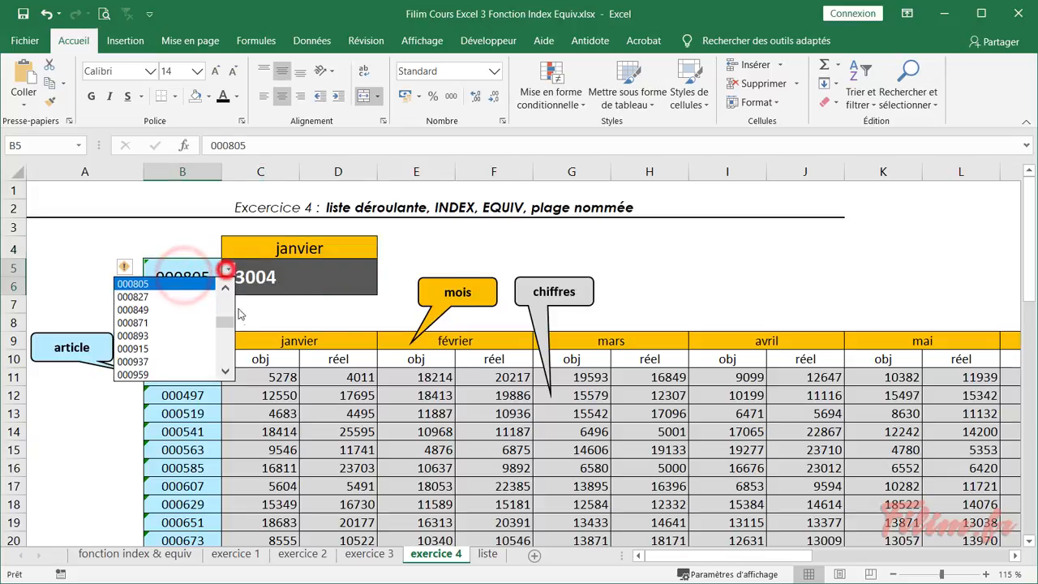
pyautogui.scroll(5, 219, 328)
pyautogui.click(190, 284)
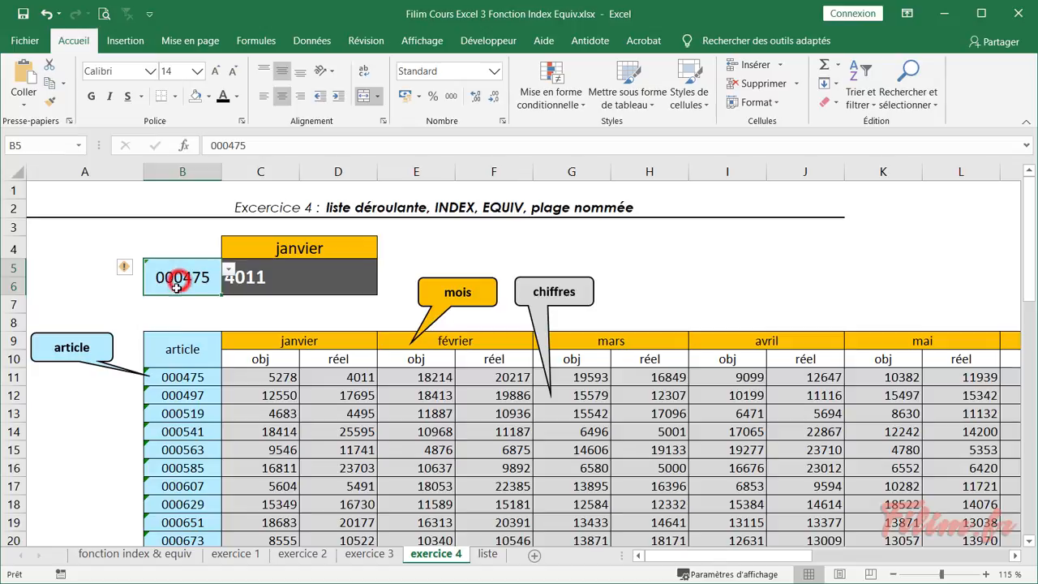
# Fill the result cell C5 with a lighter grey and set its font colour to black.
pyautogui.click(304, 276)
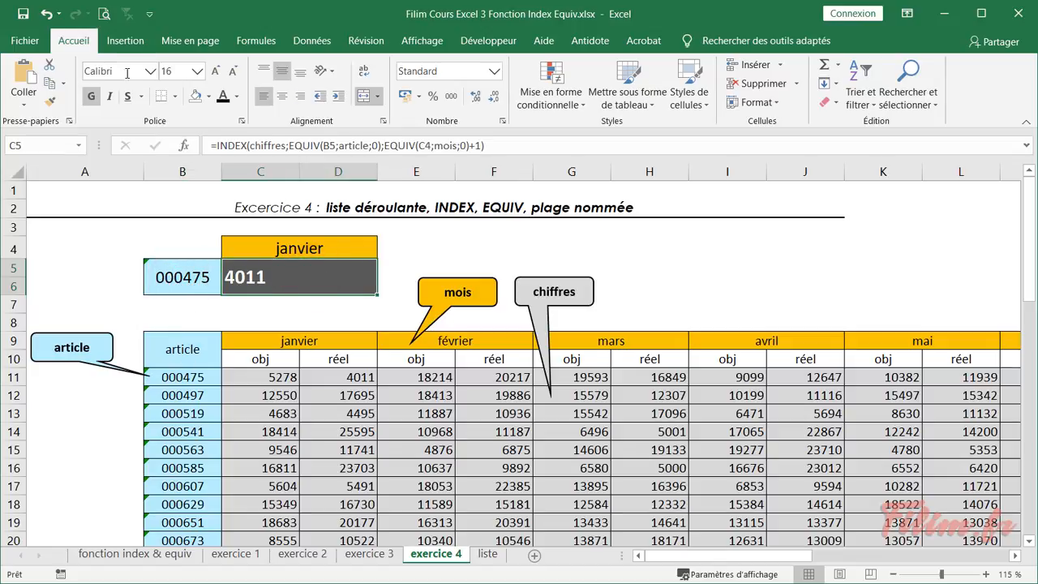
pyautogui.click(208, 96)
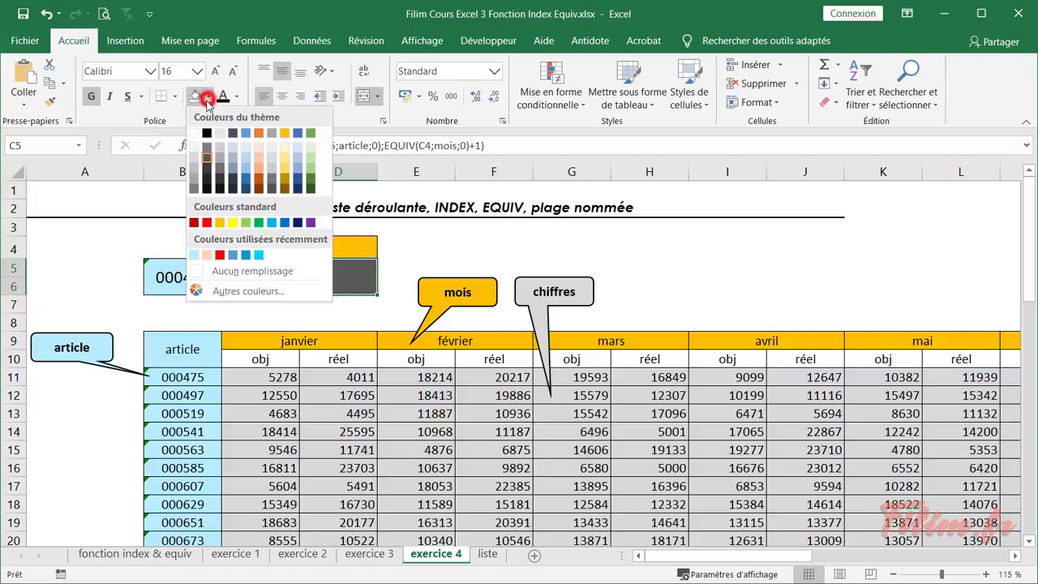
pyautogui.click(193, 171)
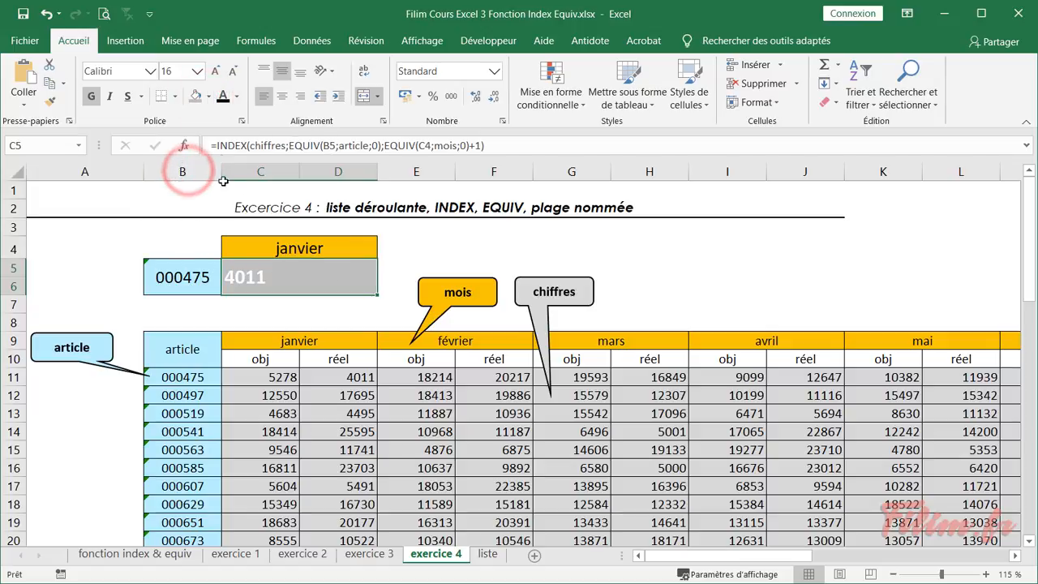
pyautogui.click(223, 97)
pyautogui.click(489, 266)
pyautogui.click(347, 290)
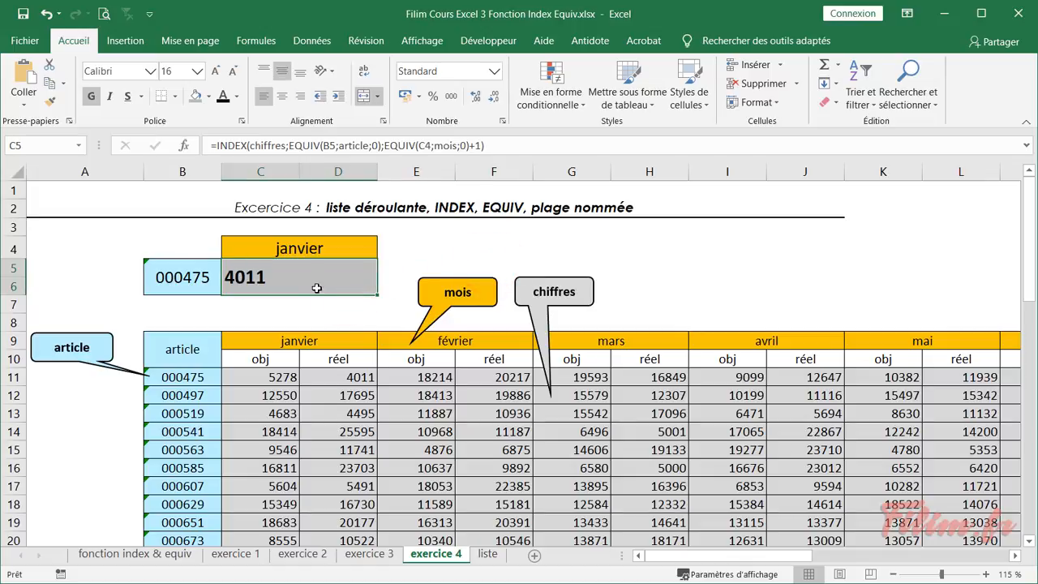
# Review the column argument EQUIV(C4;mois;0)+1 in C5's INDEX formula.
pyautogui.doubleClick(319, 280)
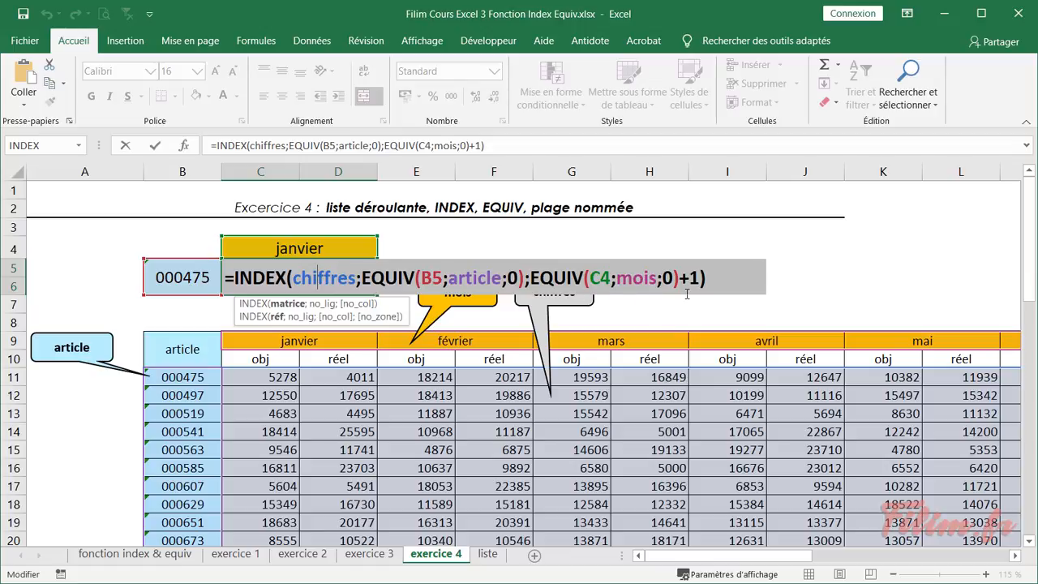
pyautogui.moveTo(700, 282)
pyautogui.mouseDown()
pyautogui.moveTo(577, 277)
pyautogui.moveTo(691, 280)
pyautogui.mouseUp()
pyautogui.click(683, 278)
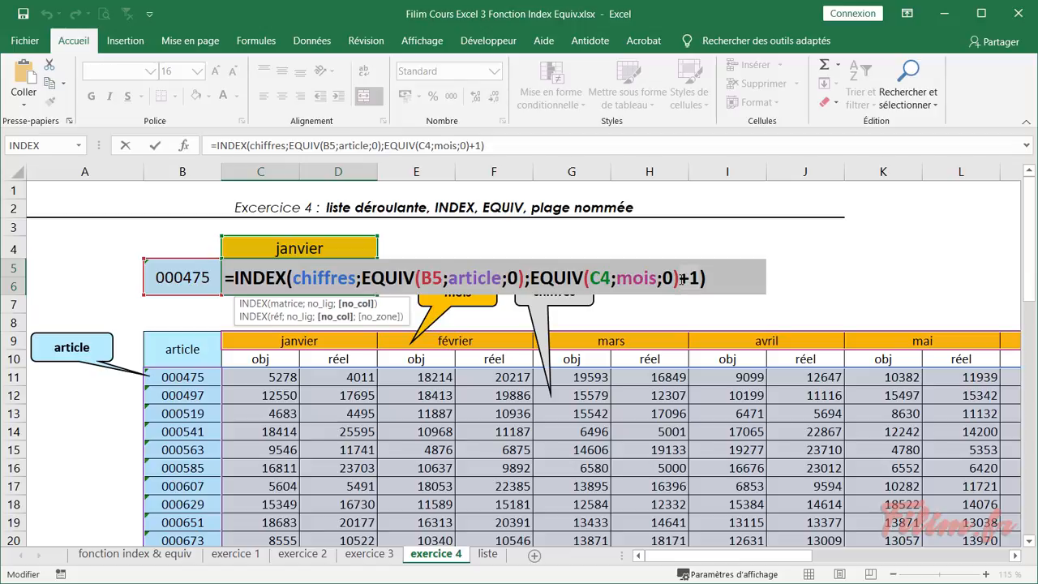
pyautogui.click(529, 278)
pyautogui.moveTo(531, 281); pyautogui.dragTo(633, 278)
pyautogui.hotkey('ctrl', 'Return')
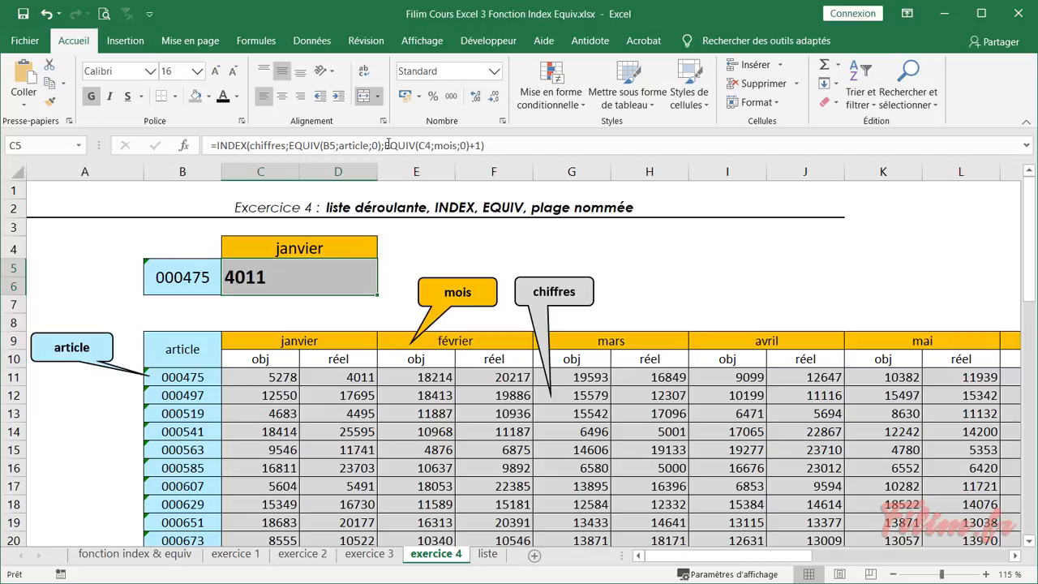
# Copy the INDEX expression in C5's formula and append the copy after a minus sign, enlarging the formula display.
pyautogui.click(219, 148)
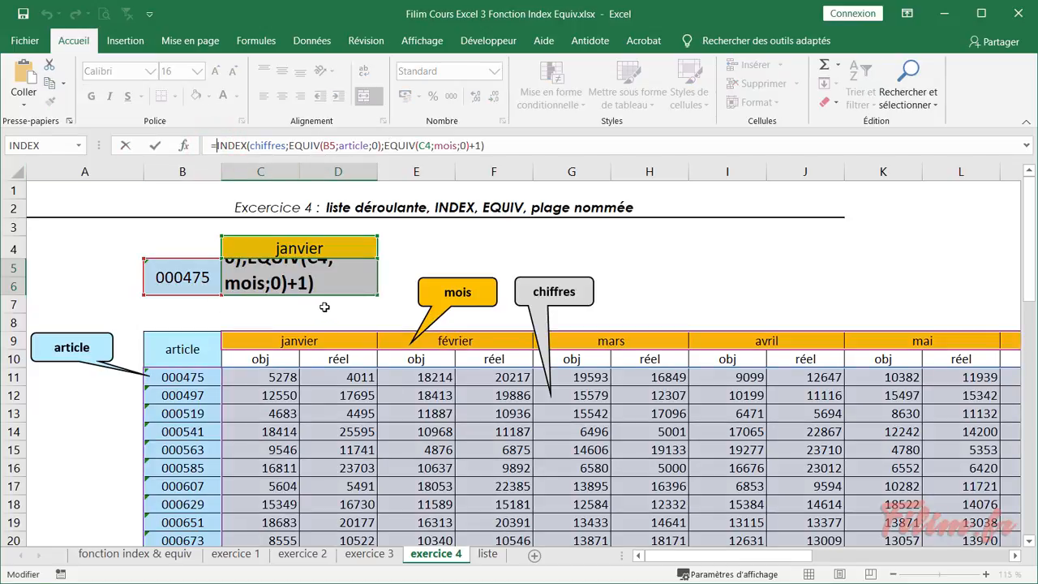
pyautogui.moveTo(236, 163); pyautogui.dragTo(231, 180)
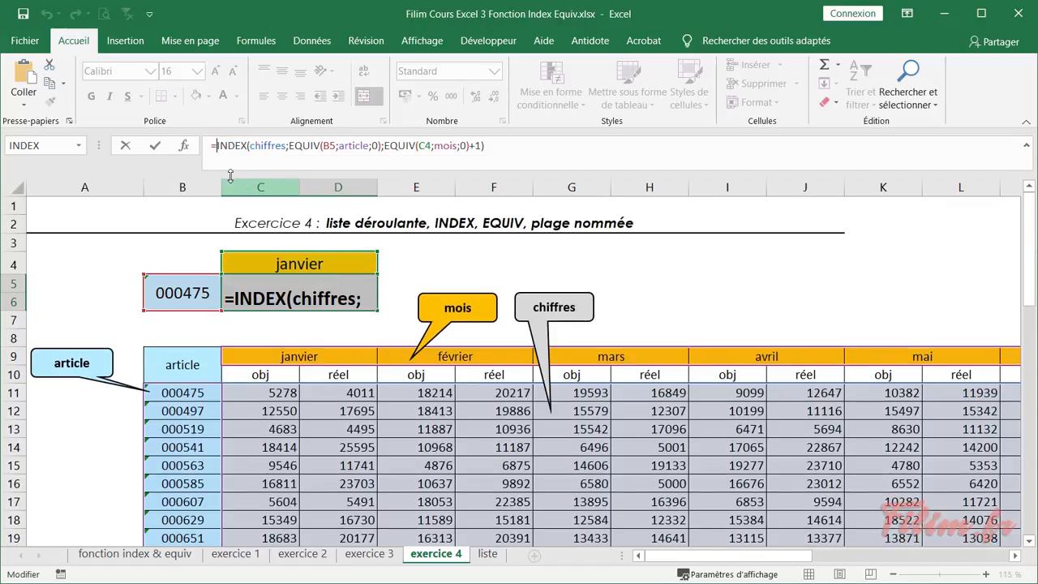
pyautogui.moveTo(517, 147); pyautogui.dragTo(216, 146)
pyautogui.hotkey('ctrl', 'c')
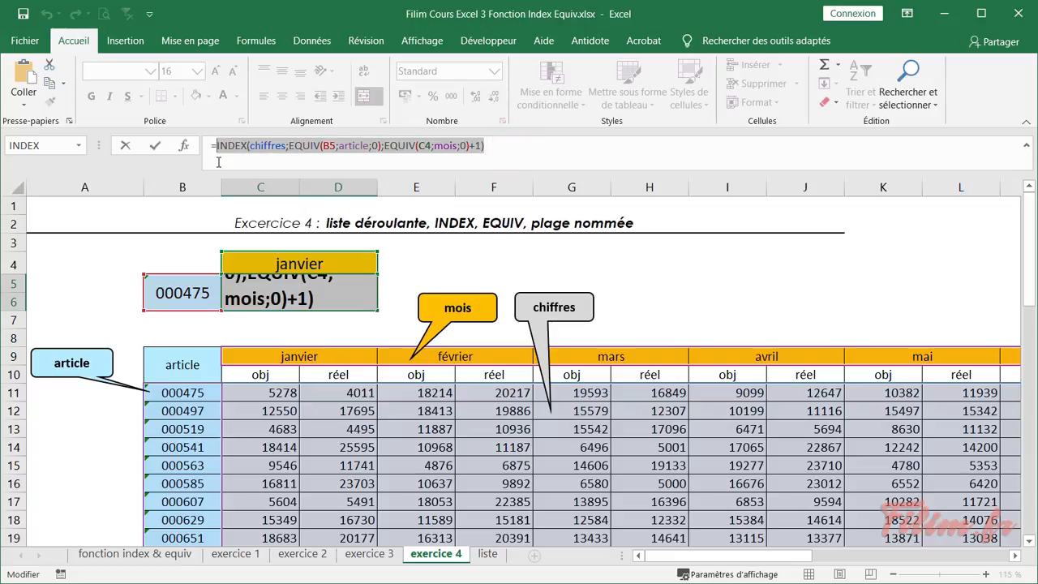
pyautogui.click(515, 143)
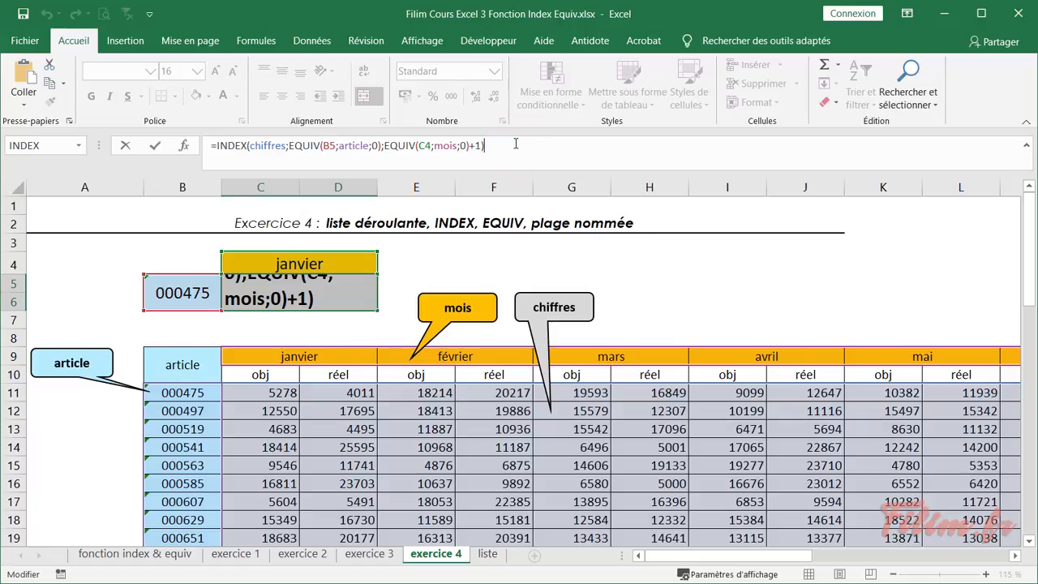
pyautogui.write('-')
pyautogui.hotkey('ctrl', 'v')
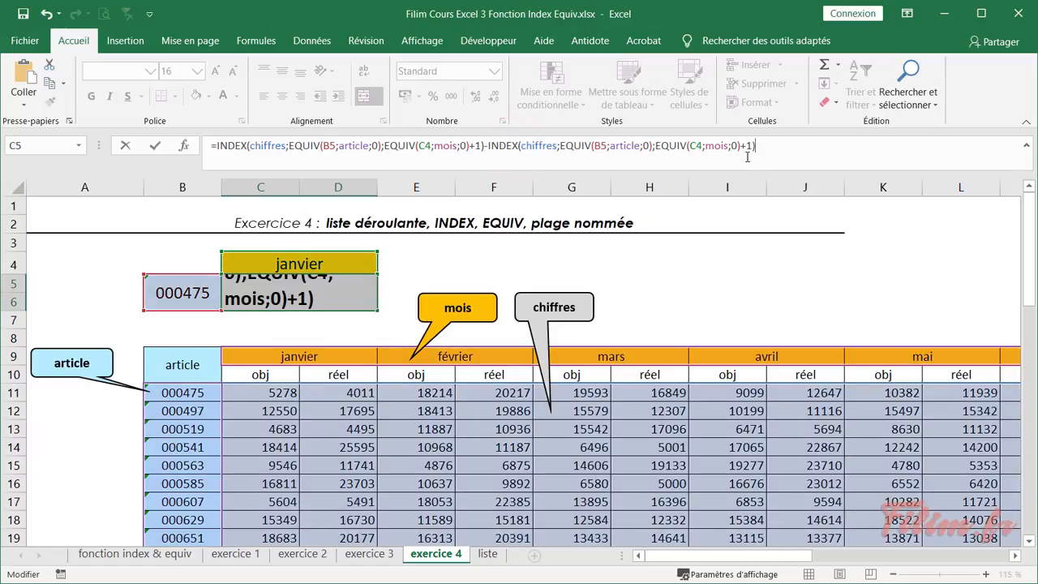
# Remove the +1 from the second INDEX in C5 so it retrieves the obj value, and validate the formula.
pyautogui.moveTo(742, 146); pyautogui.dragTo(753, 147)
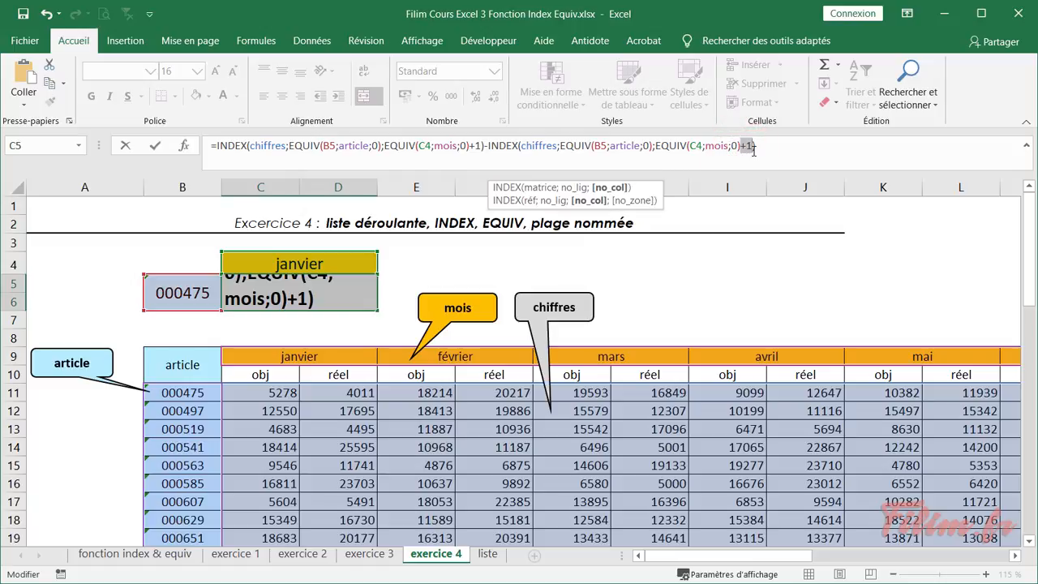
pyautogui.press('Delete')
pyautogui.press('Return')
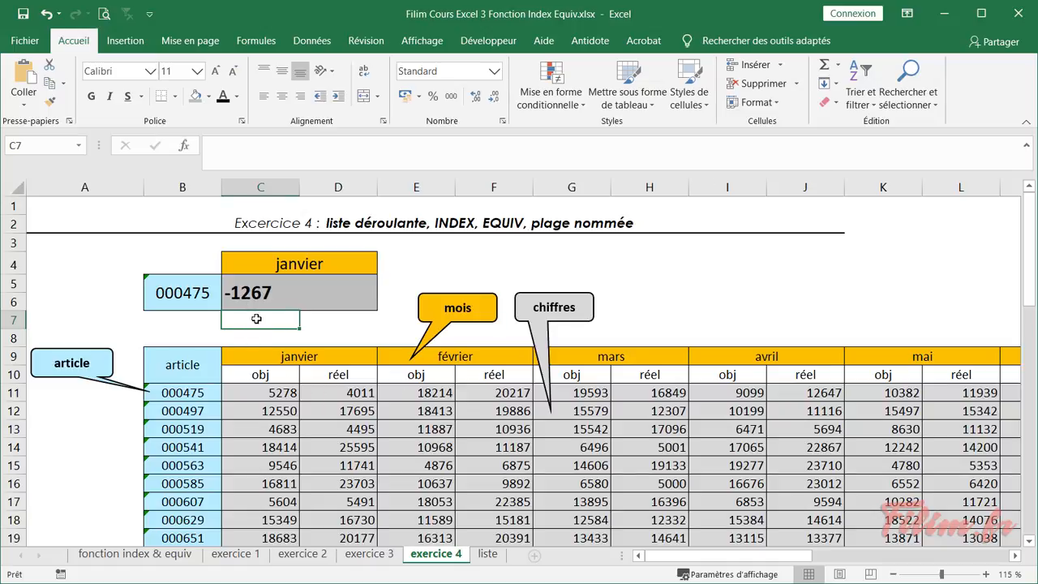
# Check C5's difference against the janvier réel and obj values of article 000475 in D11 and C11.
pyautogui.click(325, 393)
pyautogui.click(257, 393)
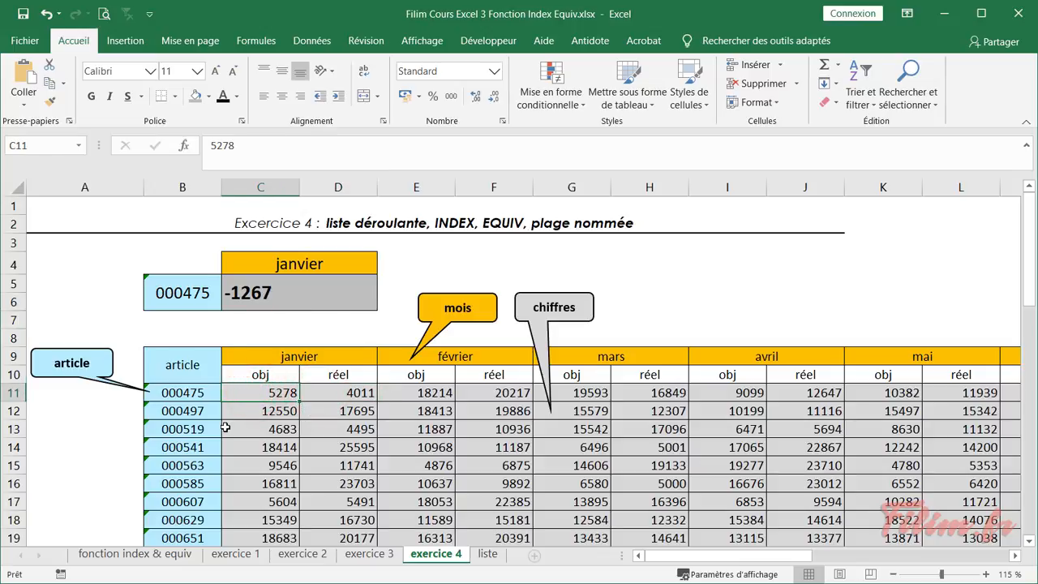
pyautogui.click(325, 393)
pyautogui.click(275, 393)
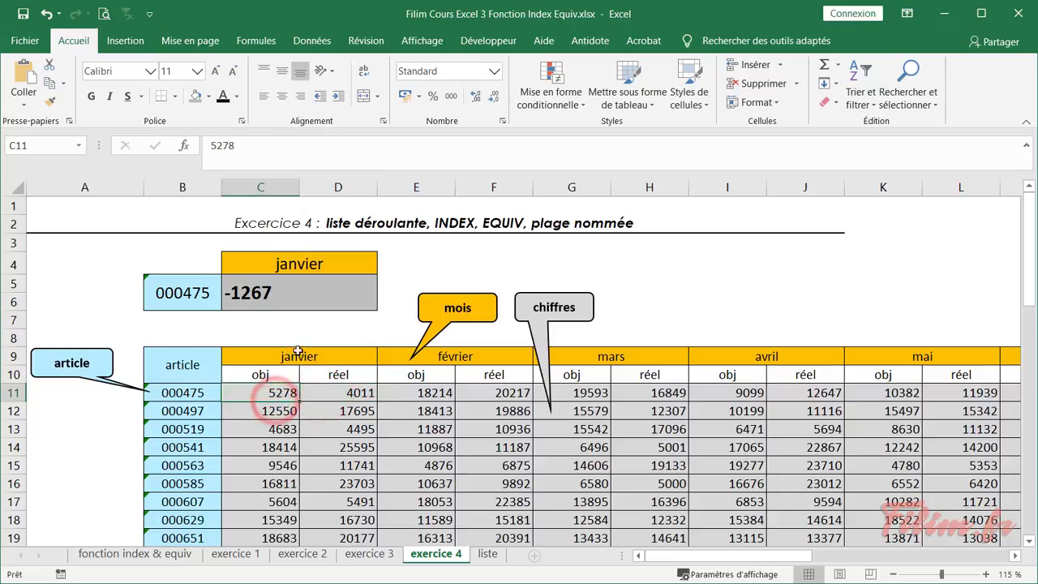
# Enclose the réel-minus-obj INDEX difference in C5's formula in parentheses.
pyautogui.doubleClick(326, 292)
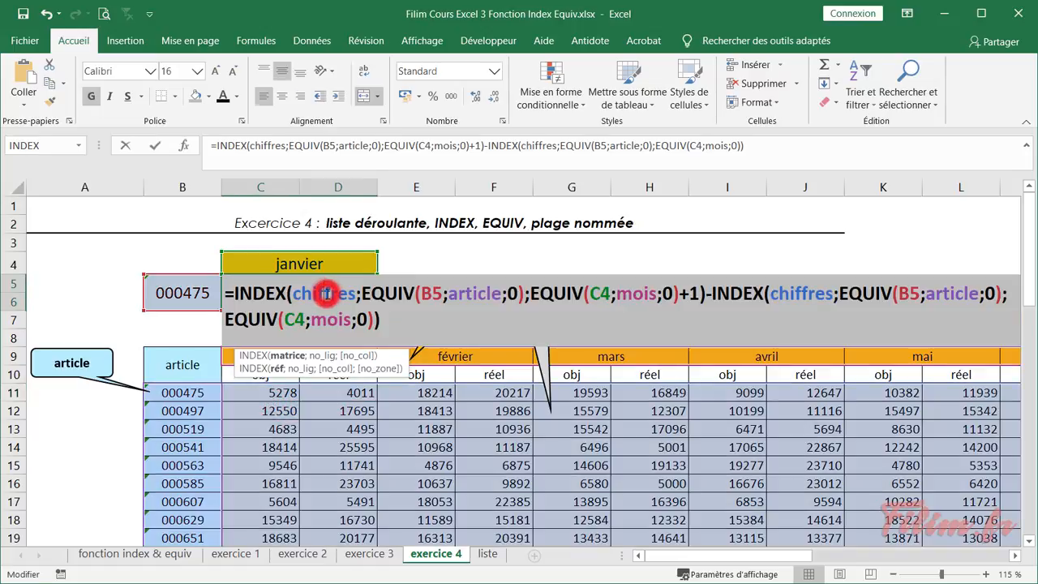
pyautogui.click(352, 154)
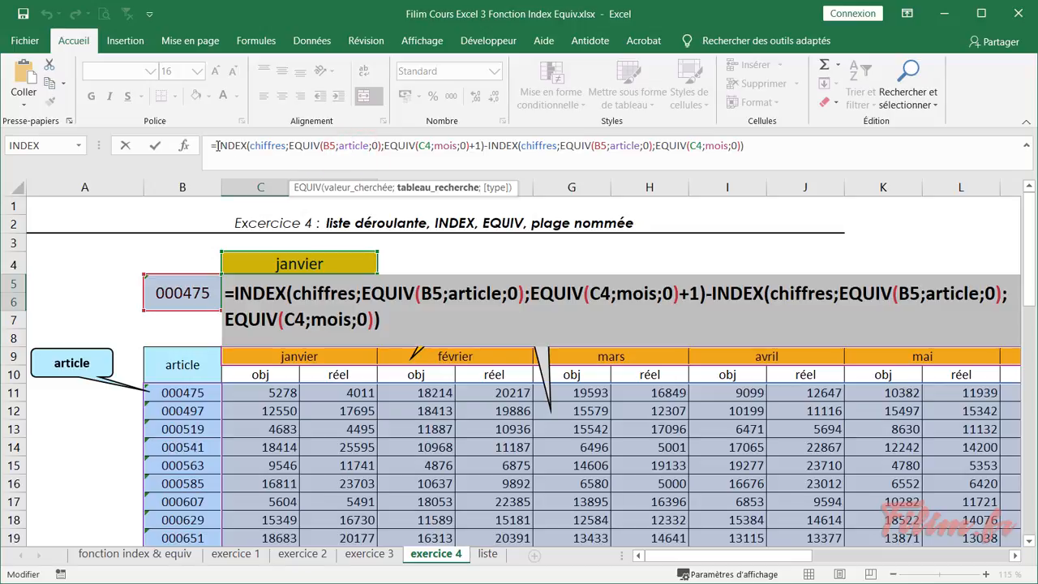
pyautogui.click(217, 146)
pyautogui.write('(')
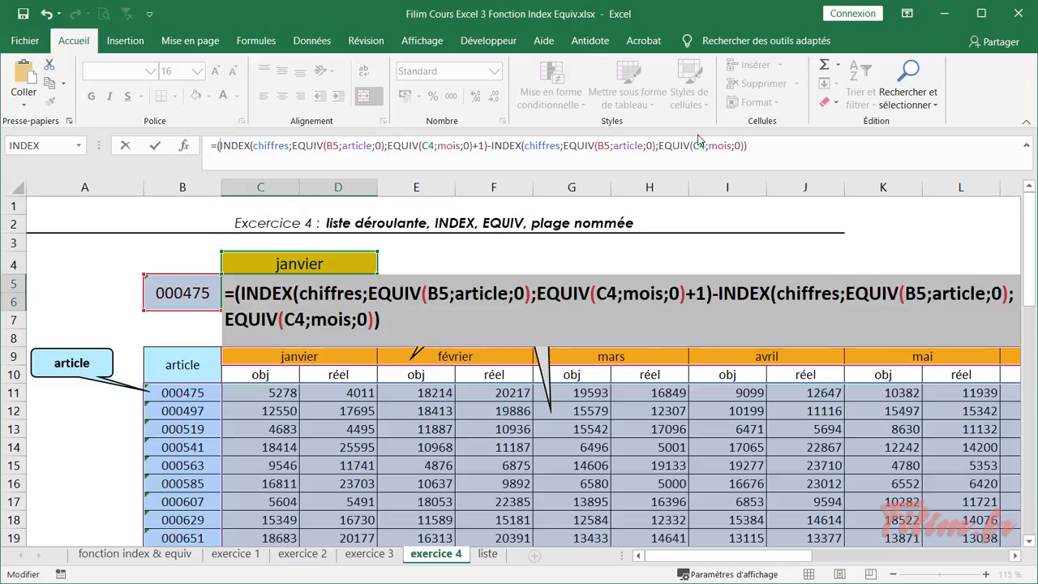
pyautogui.click(797, 149)
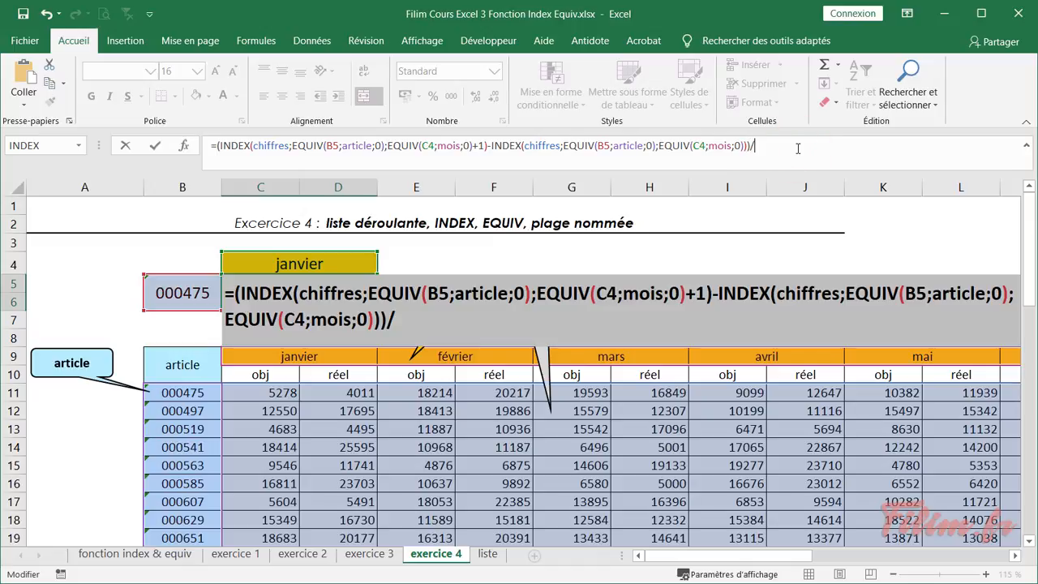
# Divide C5's difference by a pasted copy of the INDEX expression without its +1, and validate the formula.
pyautogui.write(')/')
pyautogui.hotkey('ctrl', 'v')
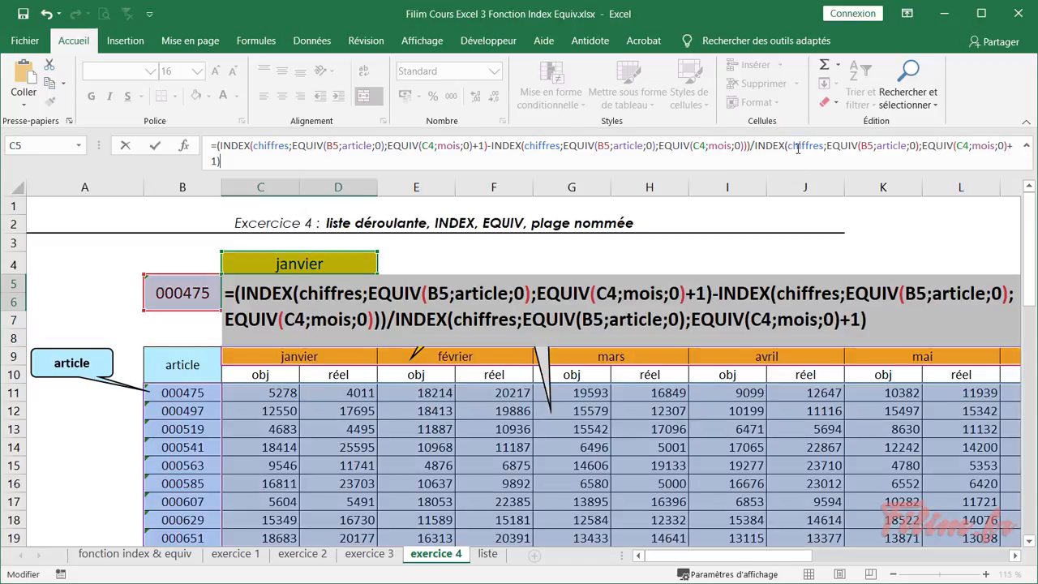
pyautogui.click(216, 160)
pyautogui.press('BackSpace')
pyautogui.press('BackSpace')
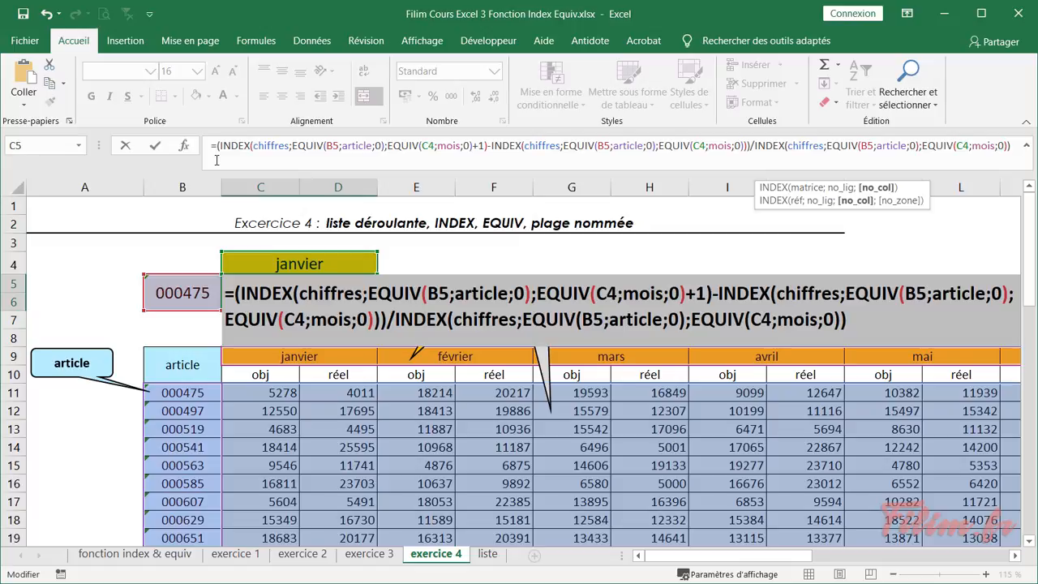
pyautogui.press('Return')
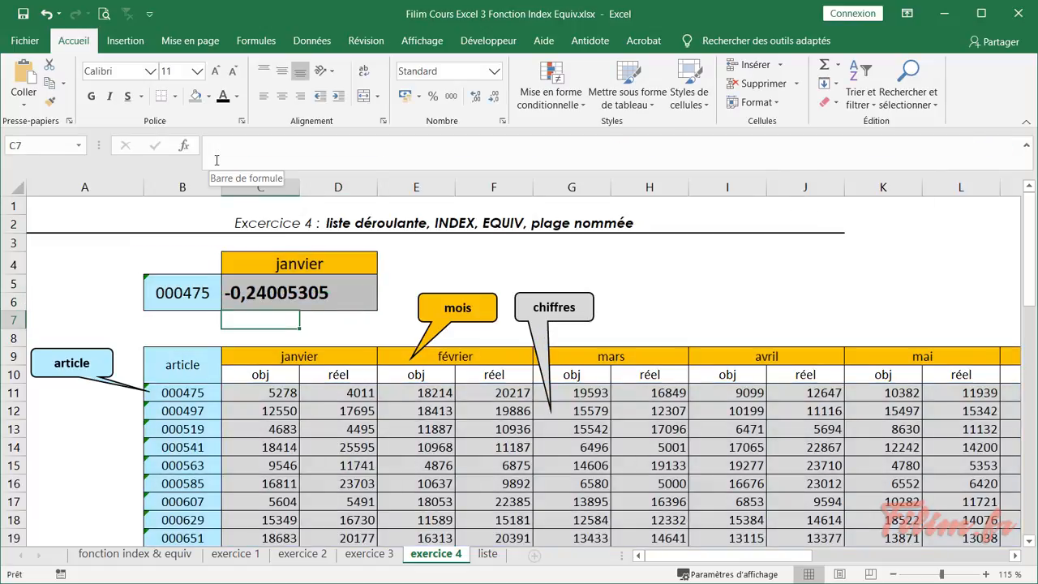
# Format C5 as a centred percentage with one decimal place.
pyautogui.click(255, 297)
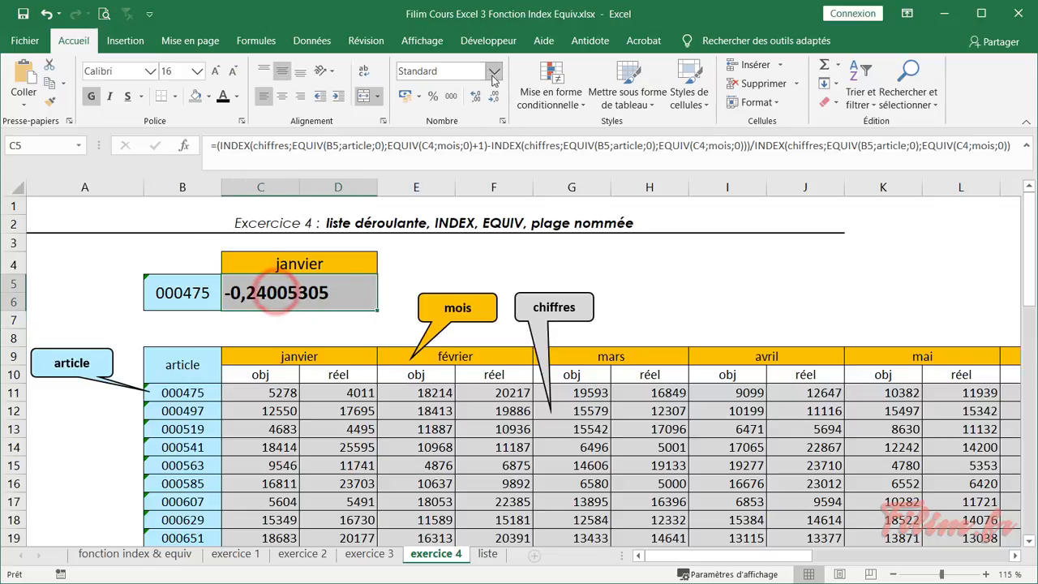
pyautogui.click(432, 96)
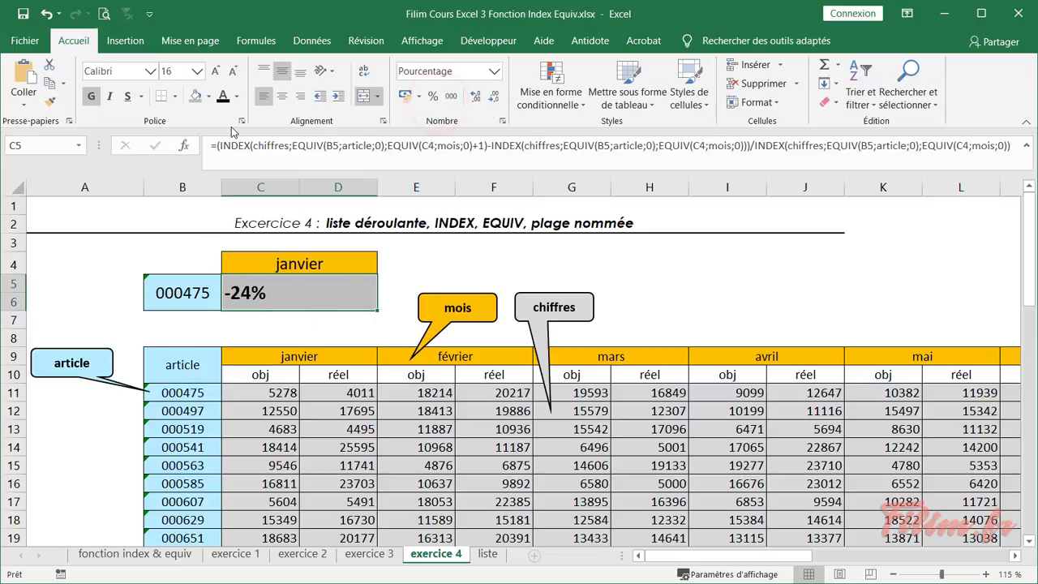
pyautogui.click(277, 96)
pyautogui.click(475, 96)
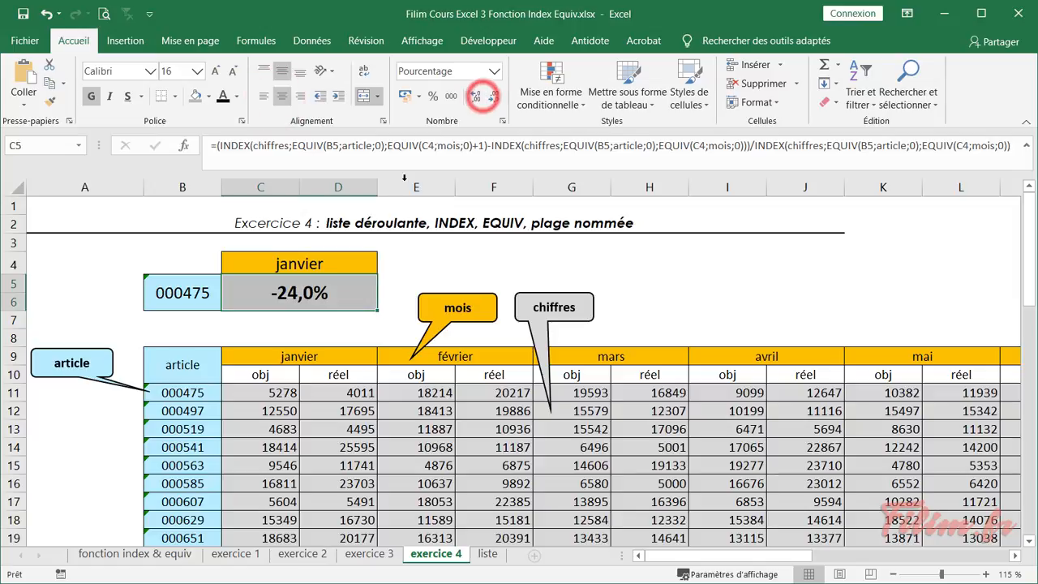
# Choose mai as the month in C4 and 001179 as the article in B5 to test the variance formula.
pyautogui.click(299, 256)
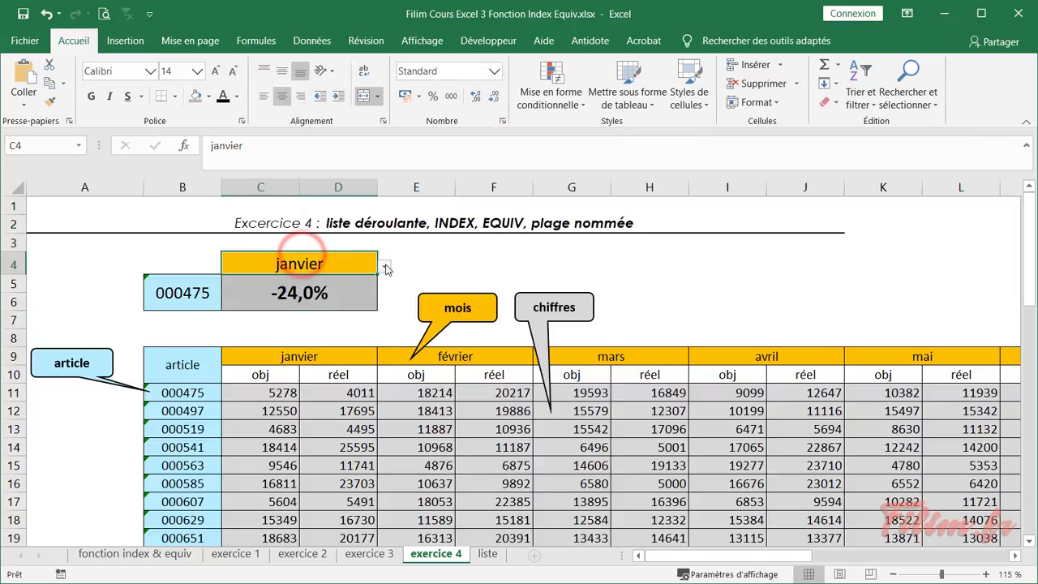
pyautogui.click(386, 265)
pyautogui.click(294, 334)
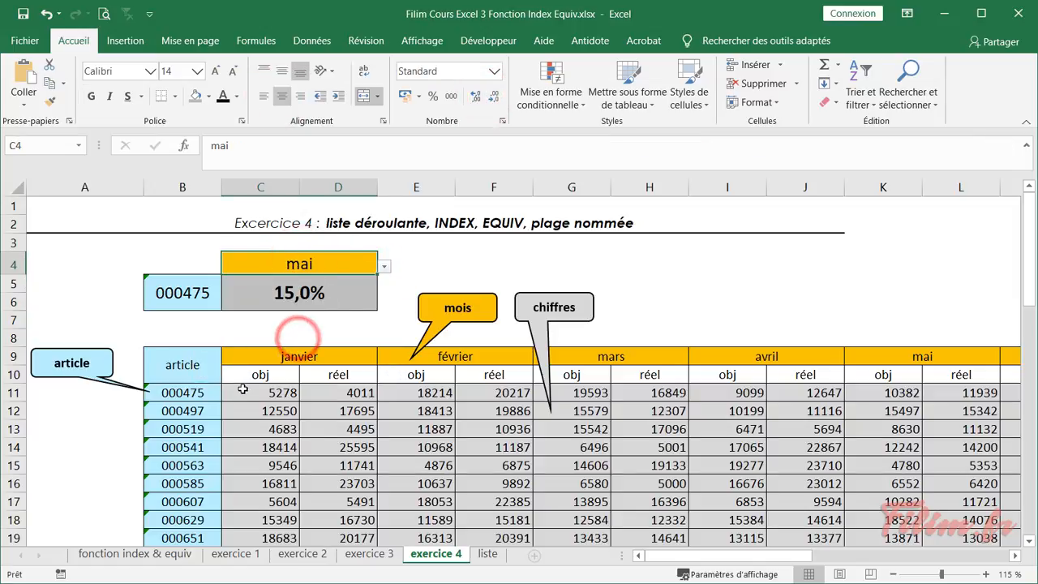
pyautogui.click(170, 298)
pyautogui.click(227, 284)
pyautogui.moveTo(226, 298); pyautogui.dragTo(230, 321)
pyautogui.click(154, 362)
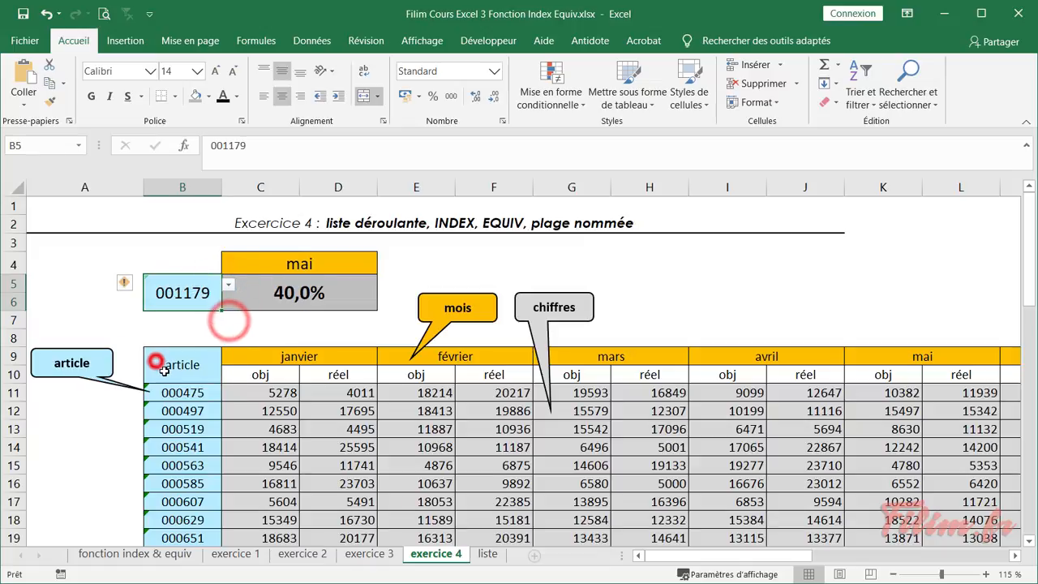
pyautogui.click(727, 296)
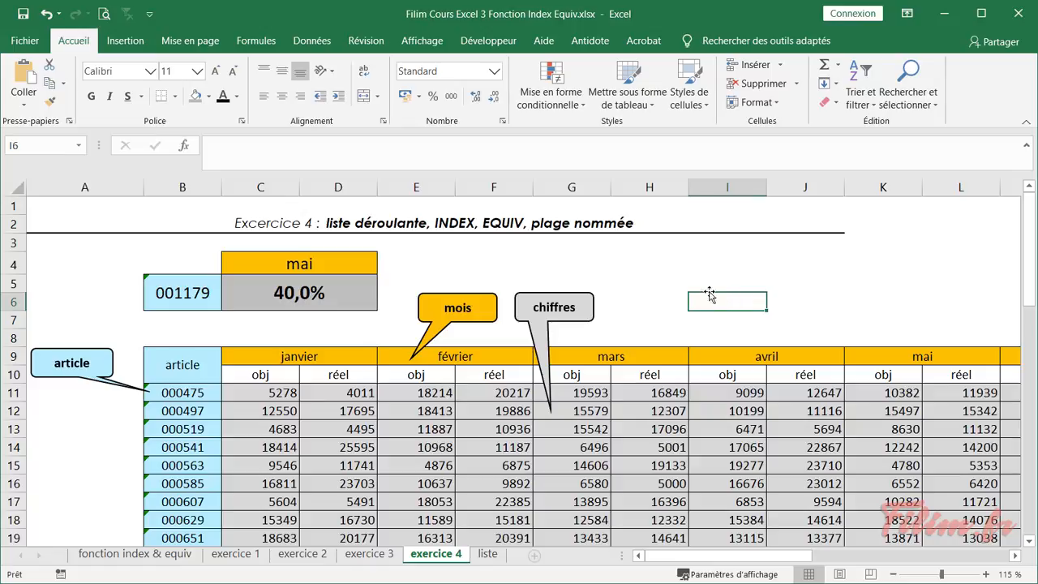
# Review the complete variance formula in C5, including its INDEX divisor, without changing it.
pyautogui.click(361, 299)
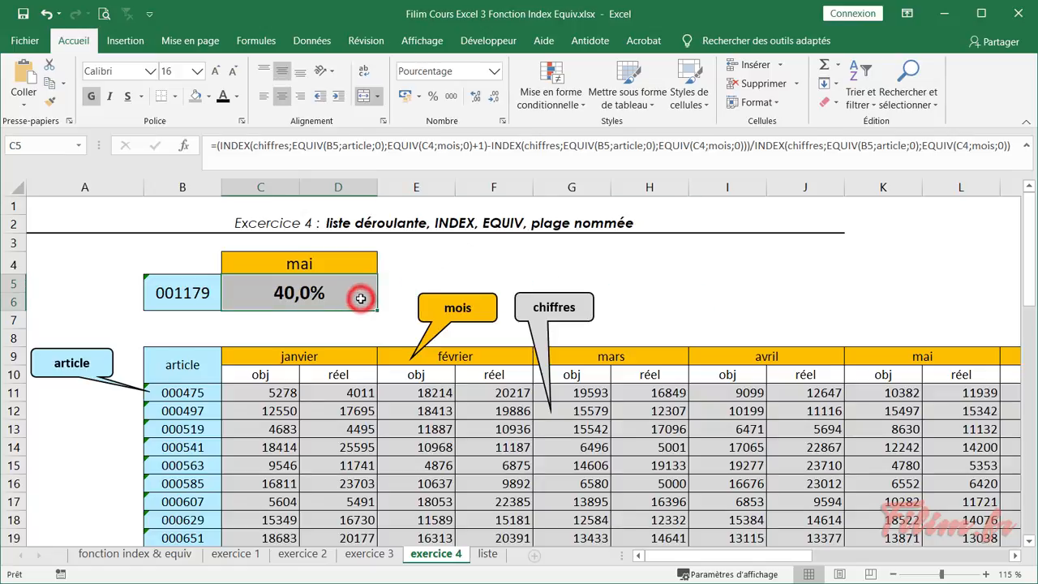
pyautogui.click(765, 144)
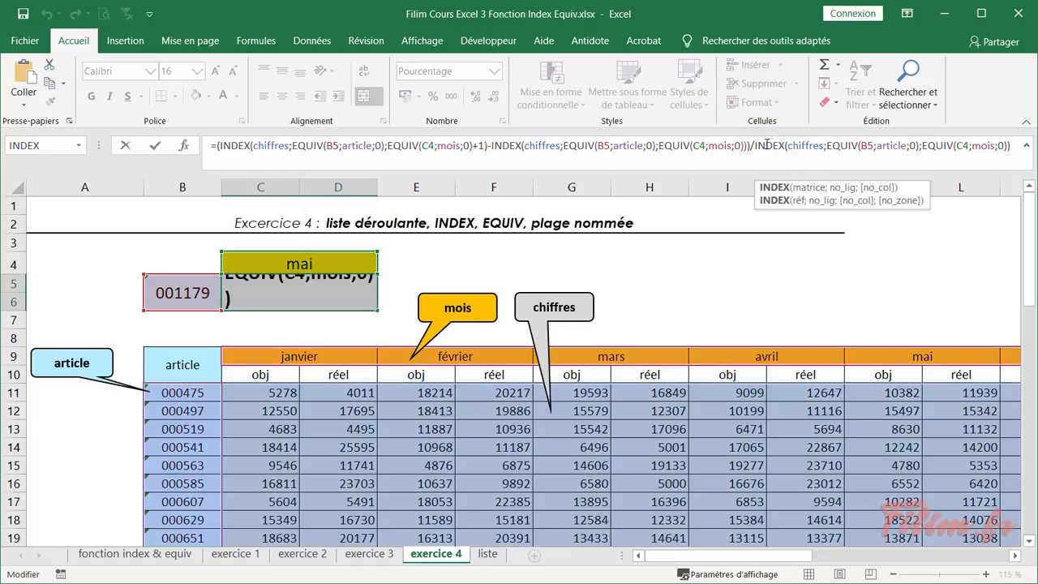
pyautogui.press('Escape')
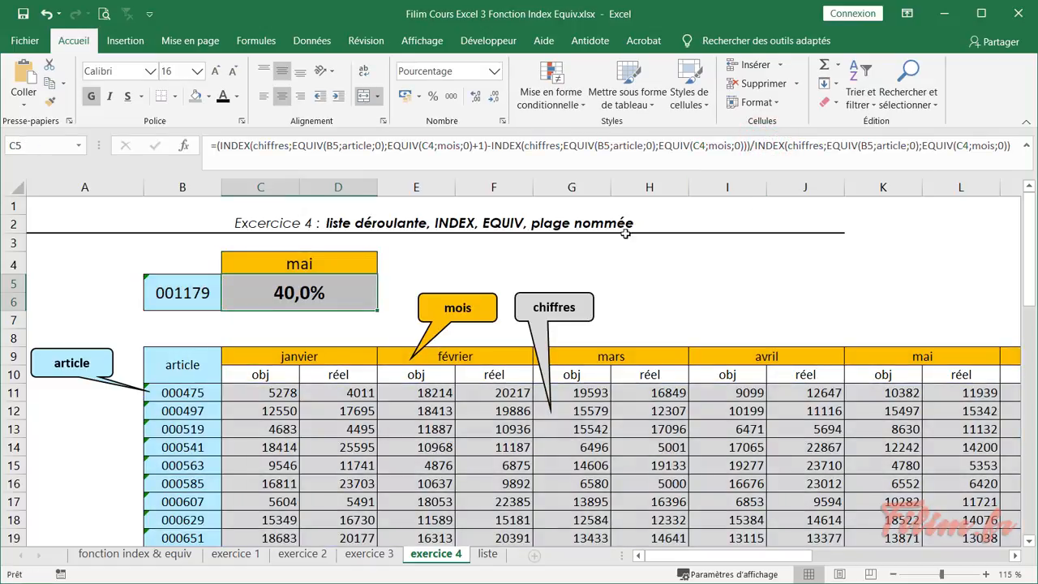
pyautogui.click(525, 276)
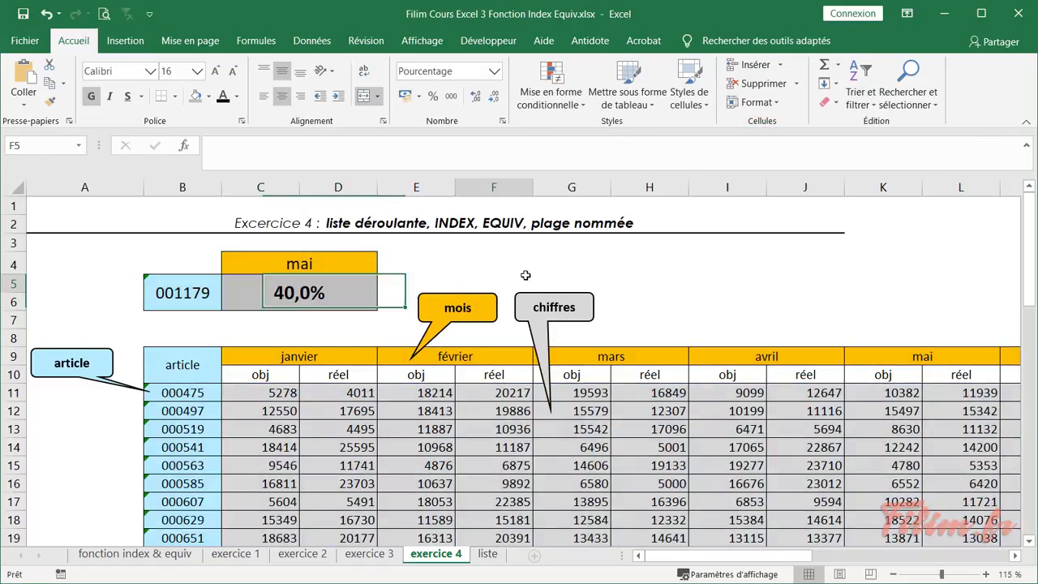
pyautogui.click(369, 290)
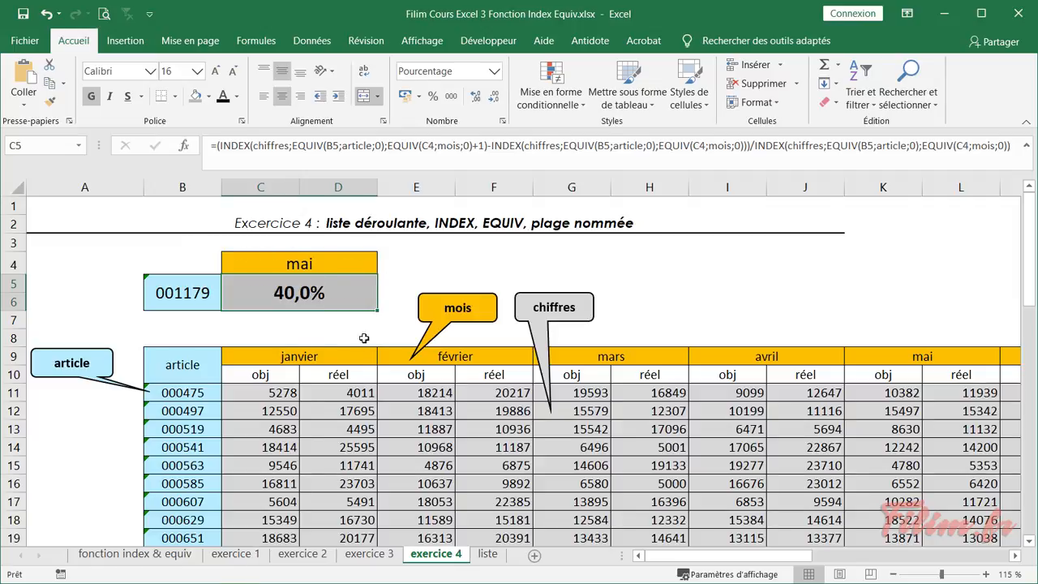
# Look over the completed exercice 1, exercice 2 and exercice 3 sheets, including the reduction result below exercice 3's table.
pyautogui.click(235, 554)
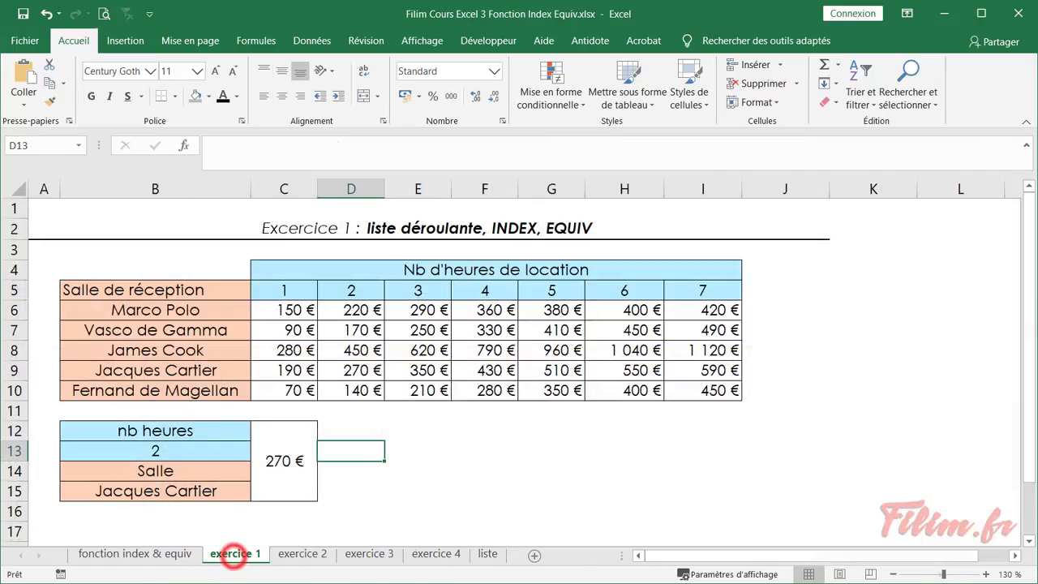
pyautogui.click(302, 555)
pyautogui.click(363, 554)
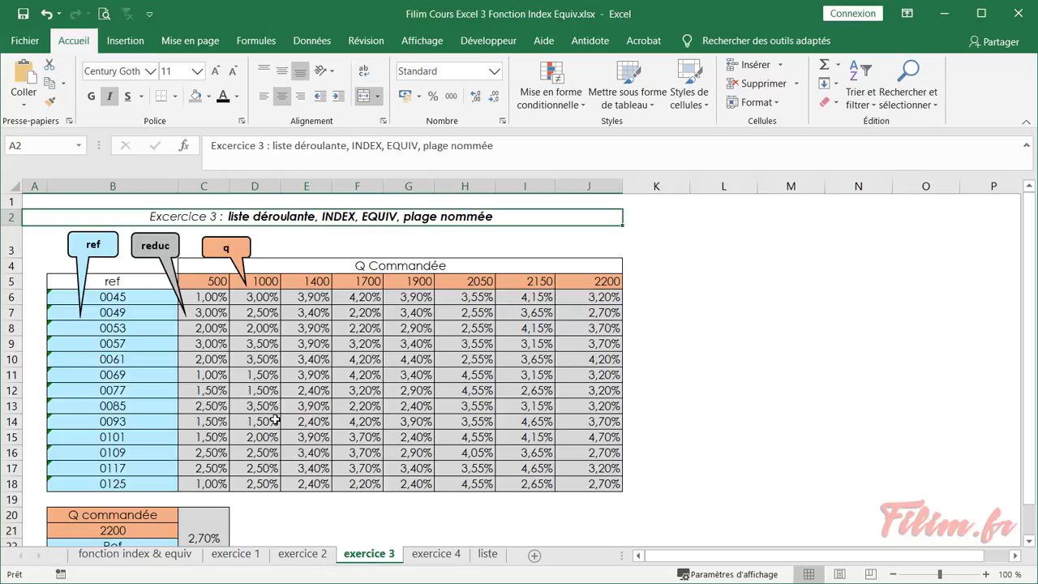
pyautogui.scroll(-1, 227, 422)
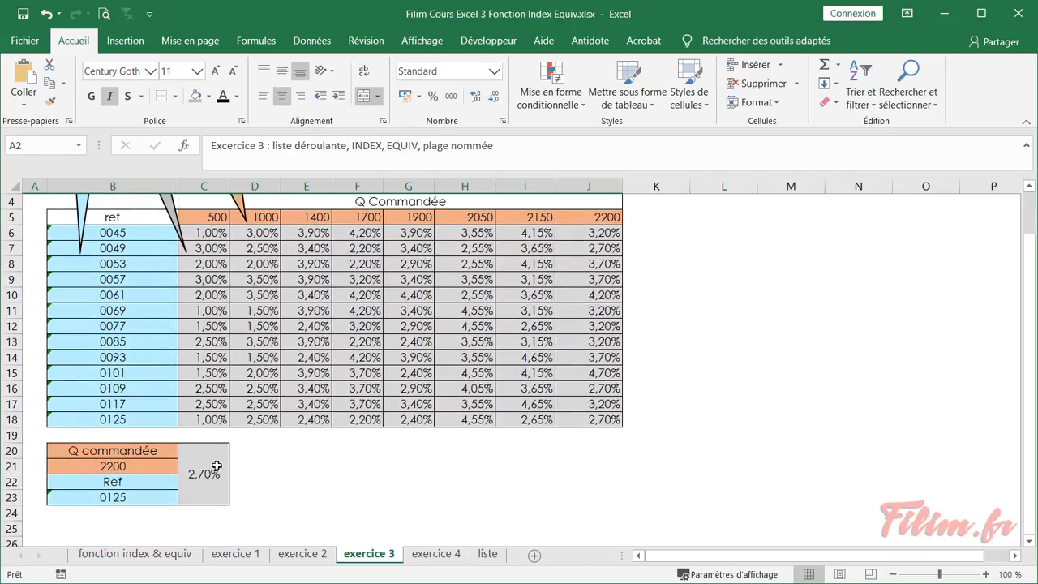
pyautogui.click(217, 465)
pyautogui.scroll(1, 252, 448)
pyautogui.click(306, 390)
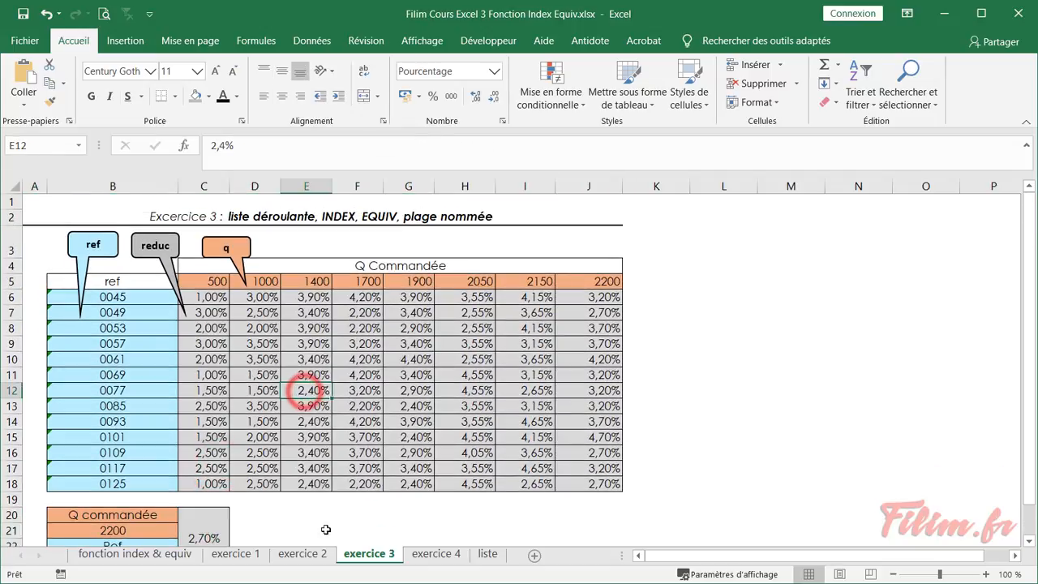
# Go back through the exercice 2 and exercice 1 sheets to the beginning of the fonction index & equiv sheet.
pyautogui.click(305, 554)
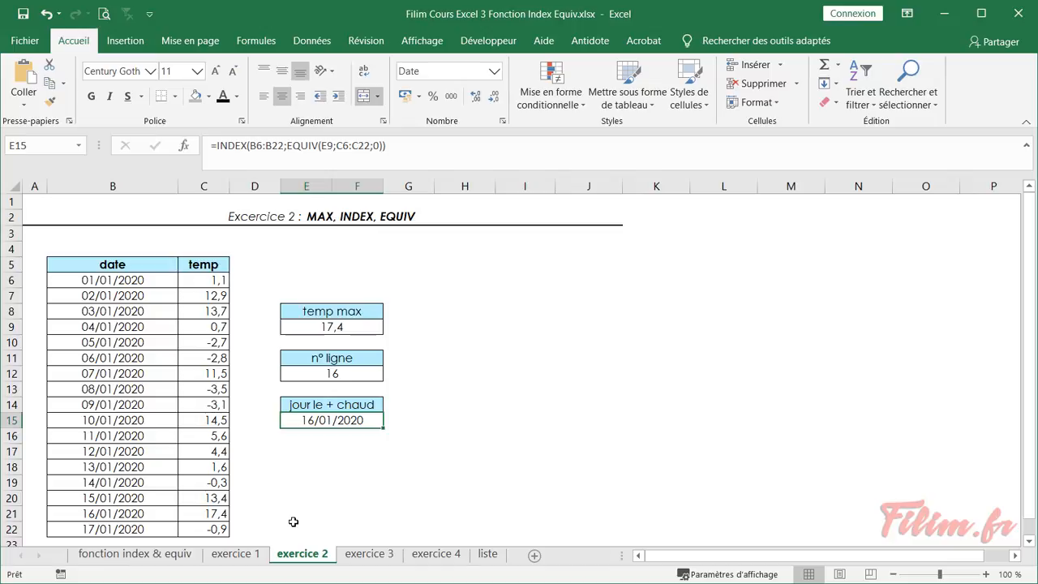
pyautogui.click(234, 557)
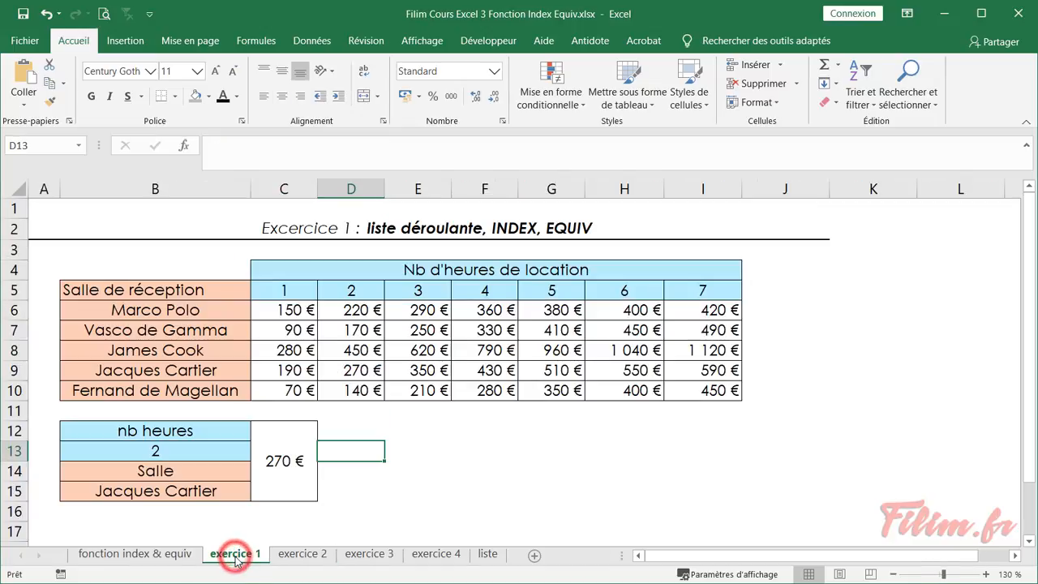
pyautogui.click(178, 556)
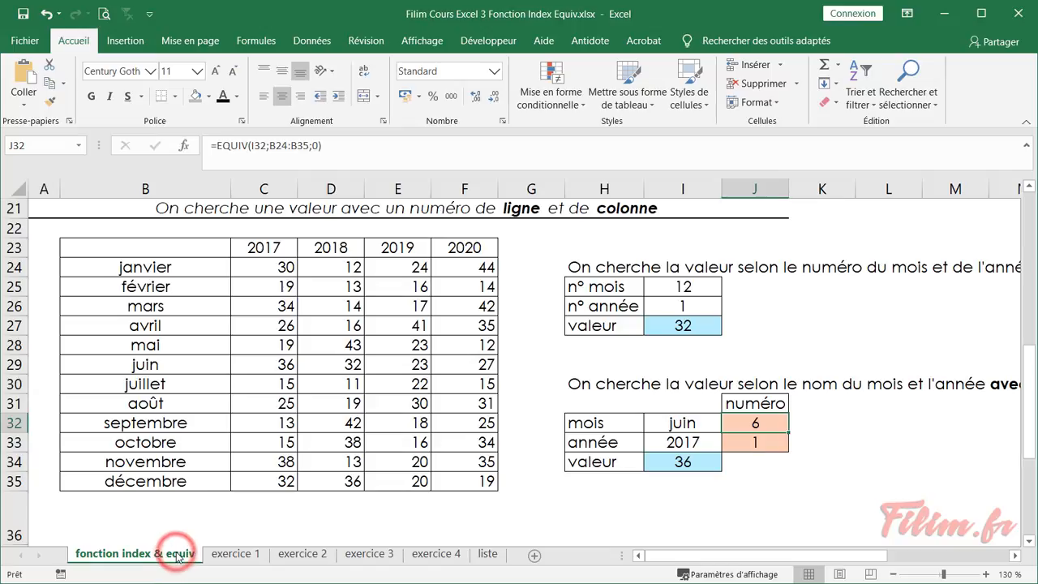
pyautogui.scroll(7, 185, 529)
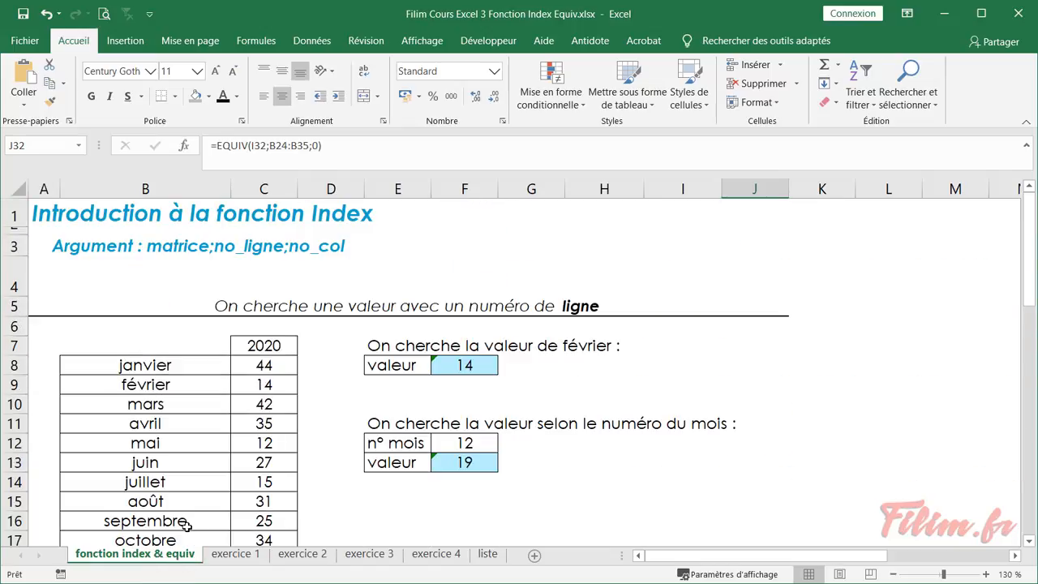
pyautogui.click(729, 344)
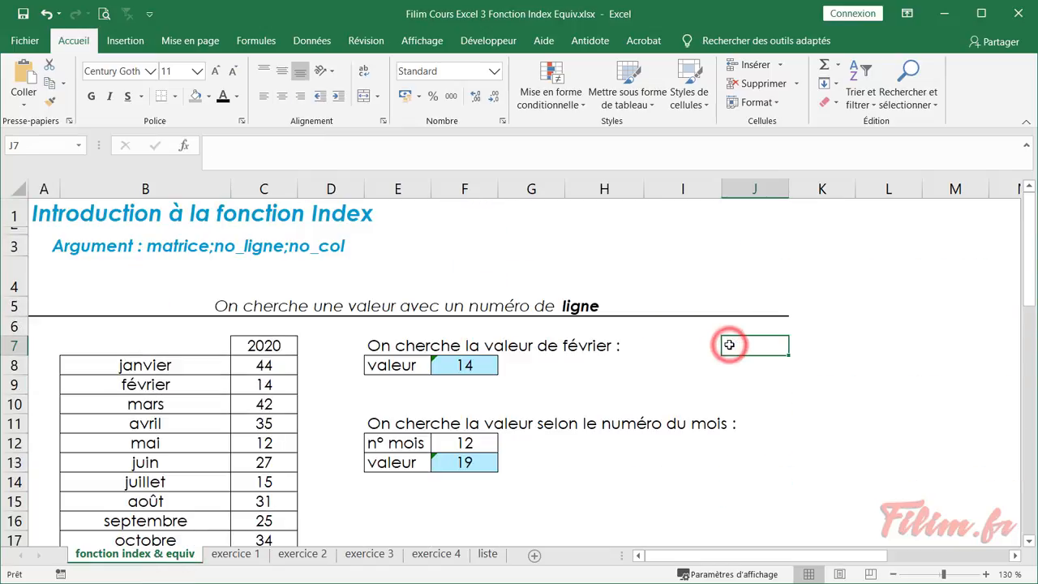